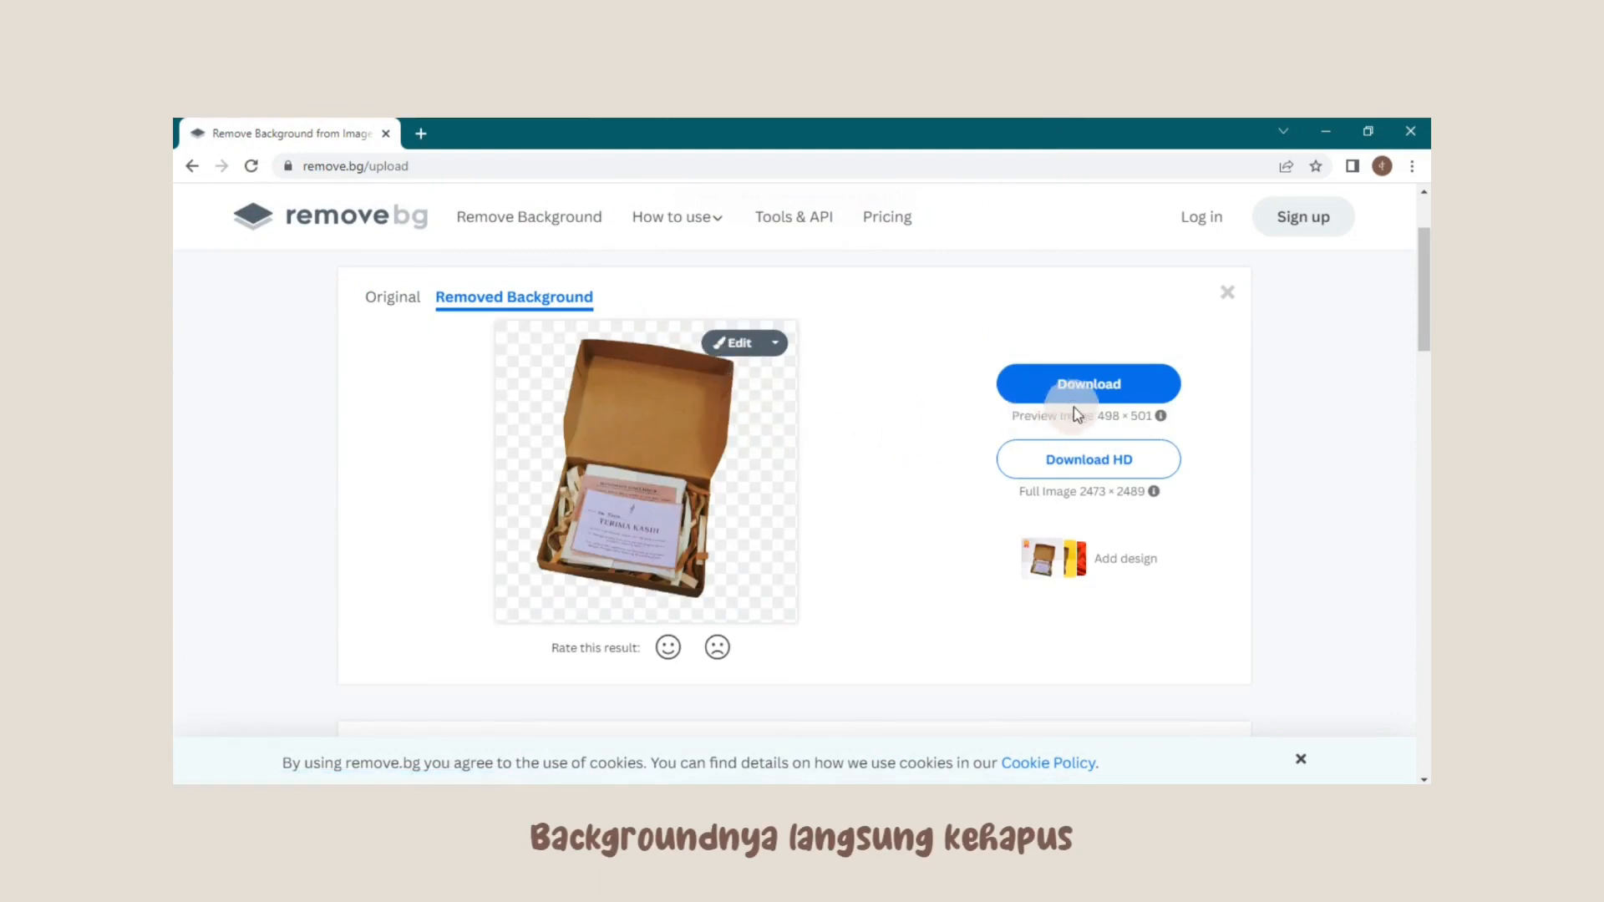
Download the preview-size cut-out of the box photo, and upload pic1 from the Downloads folder for background removal
left_click(1089, 384)
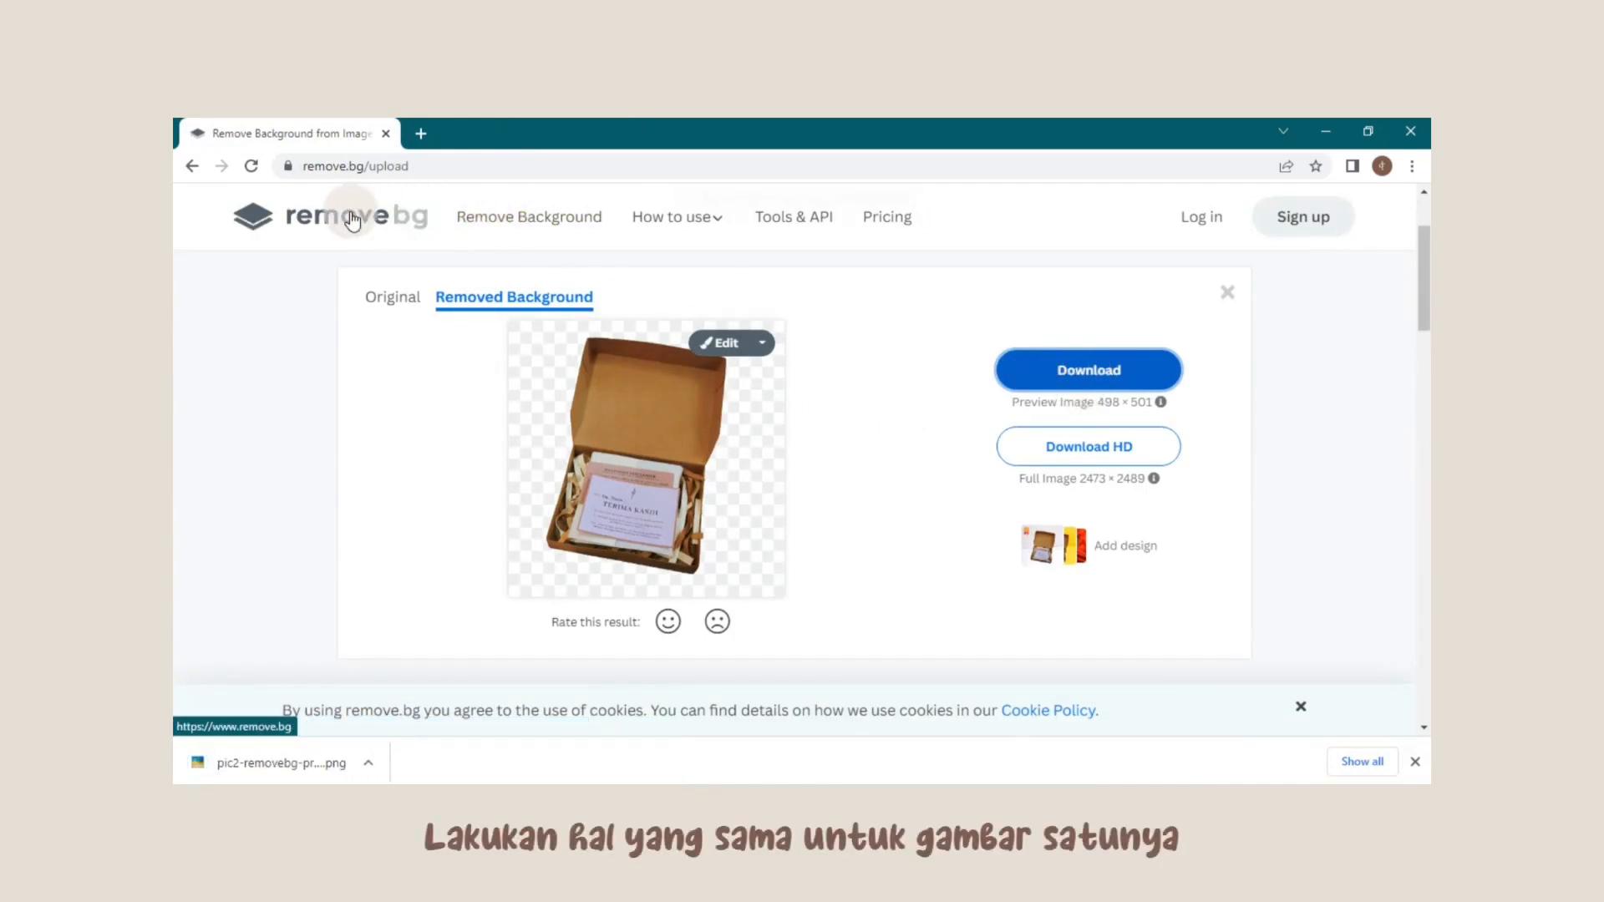
left_click(351, 219)
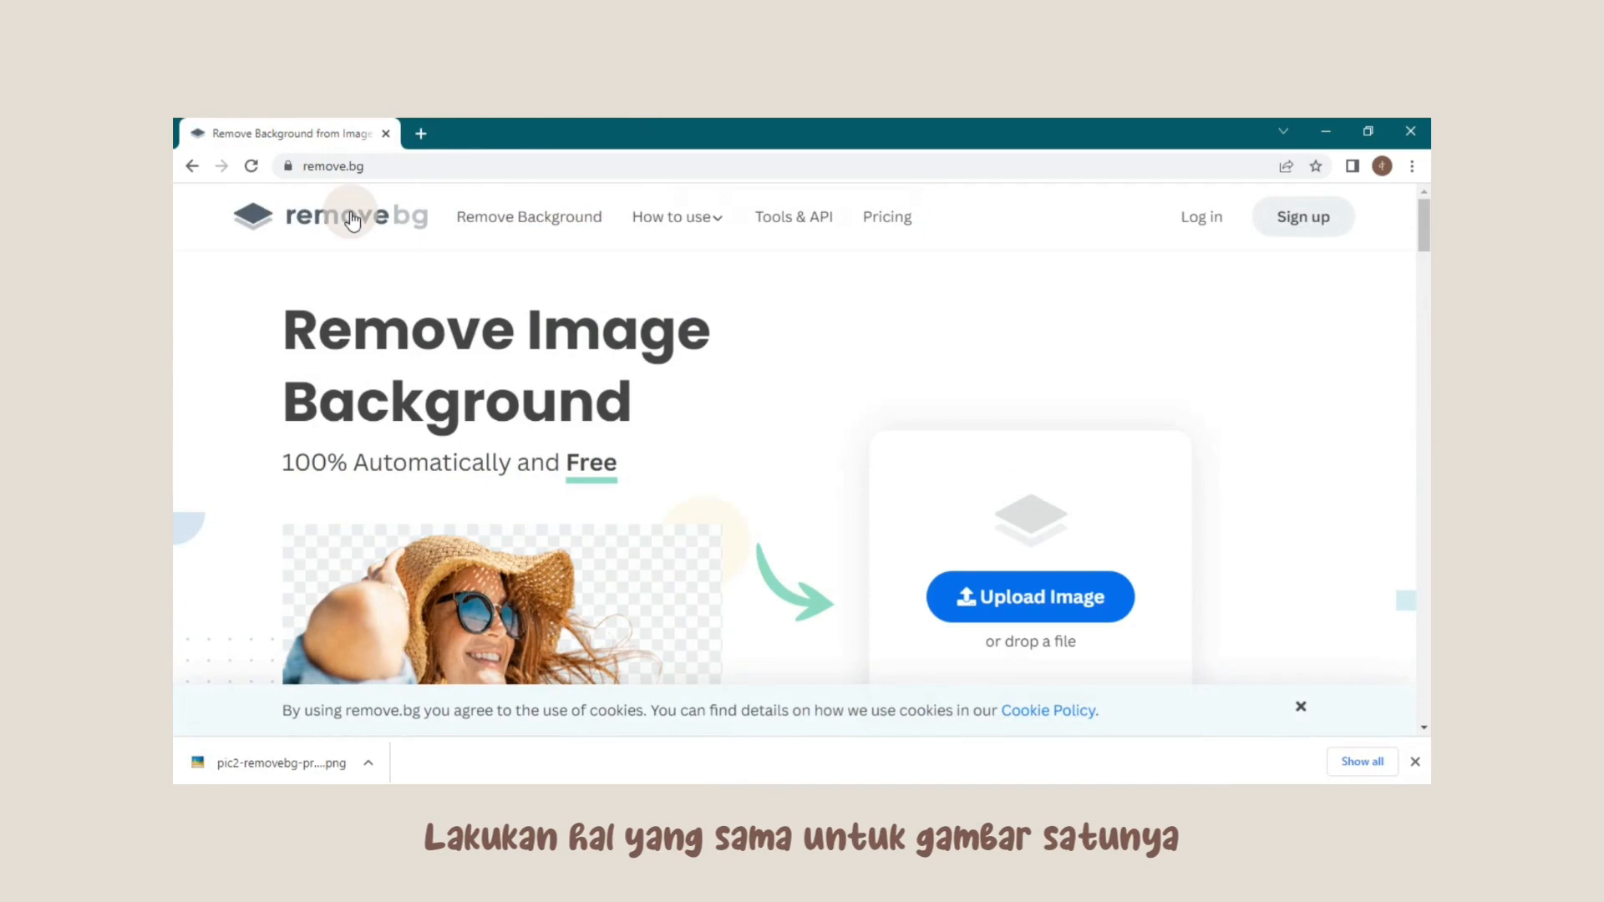
left_click(1029, 610)
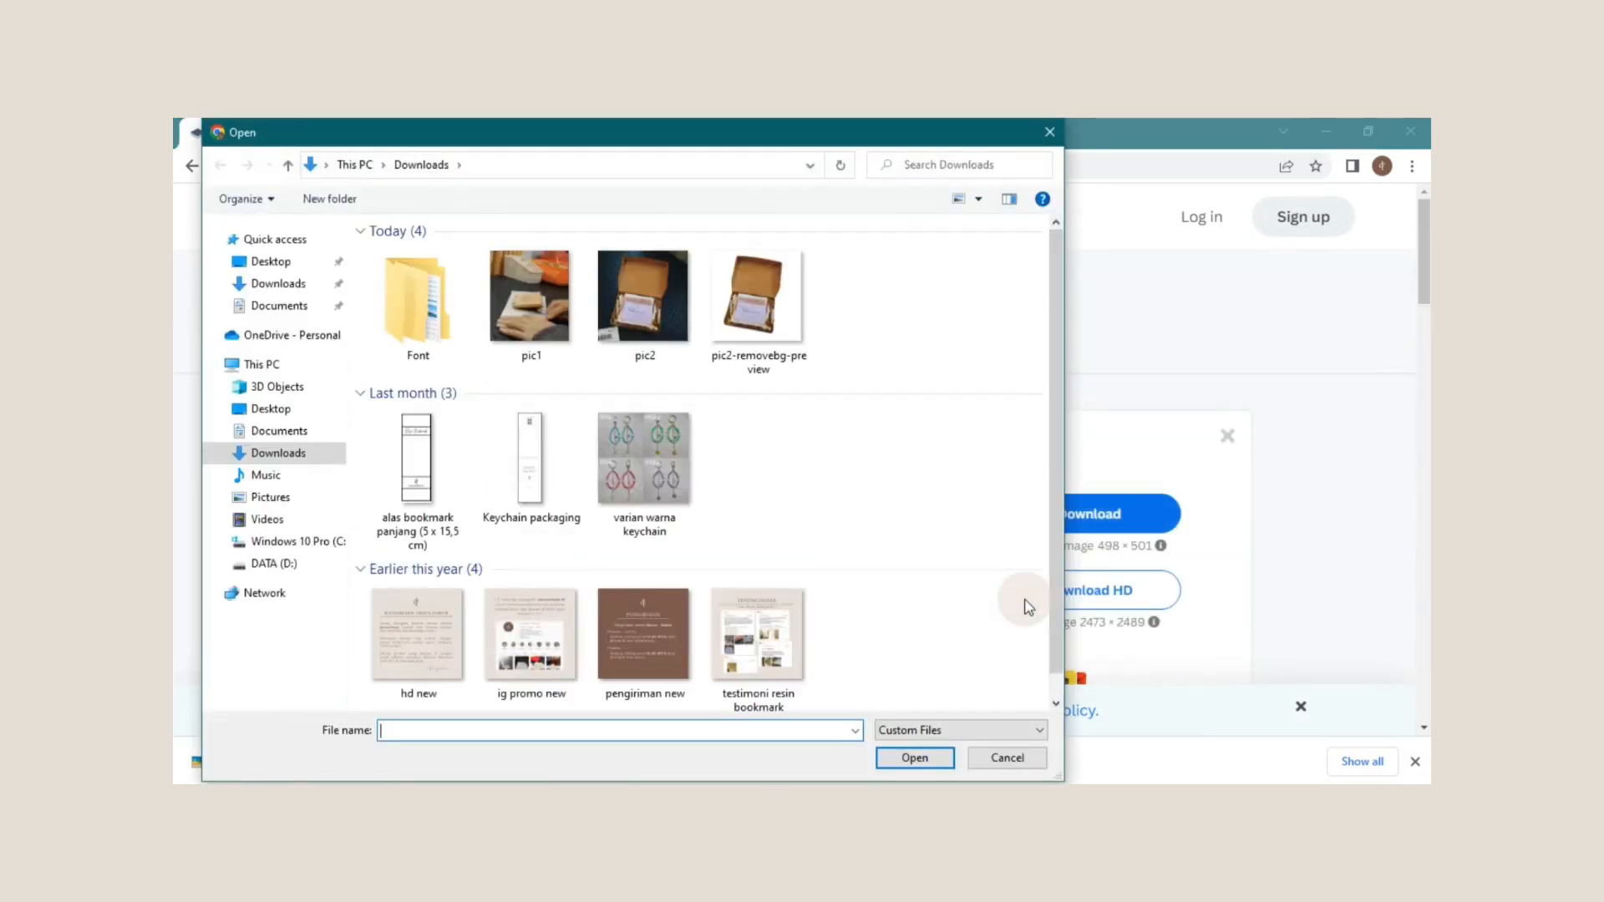
double_click(536, 306)
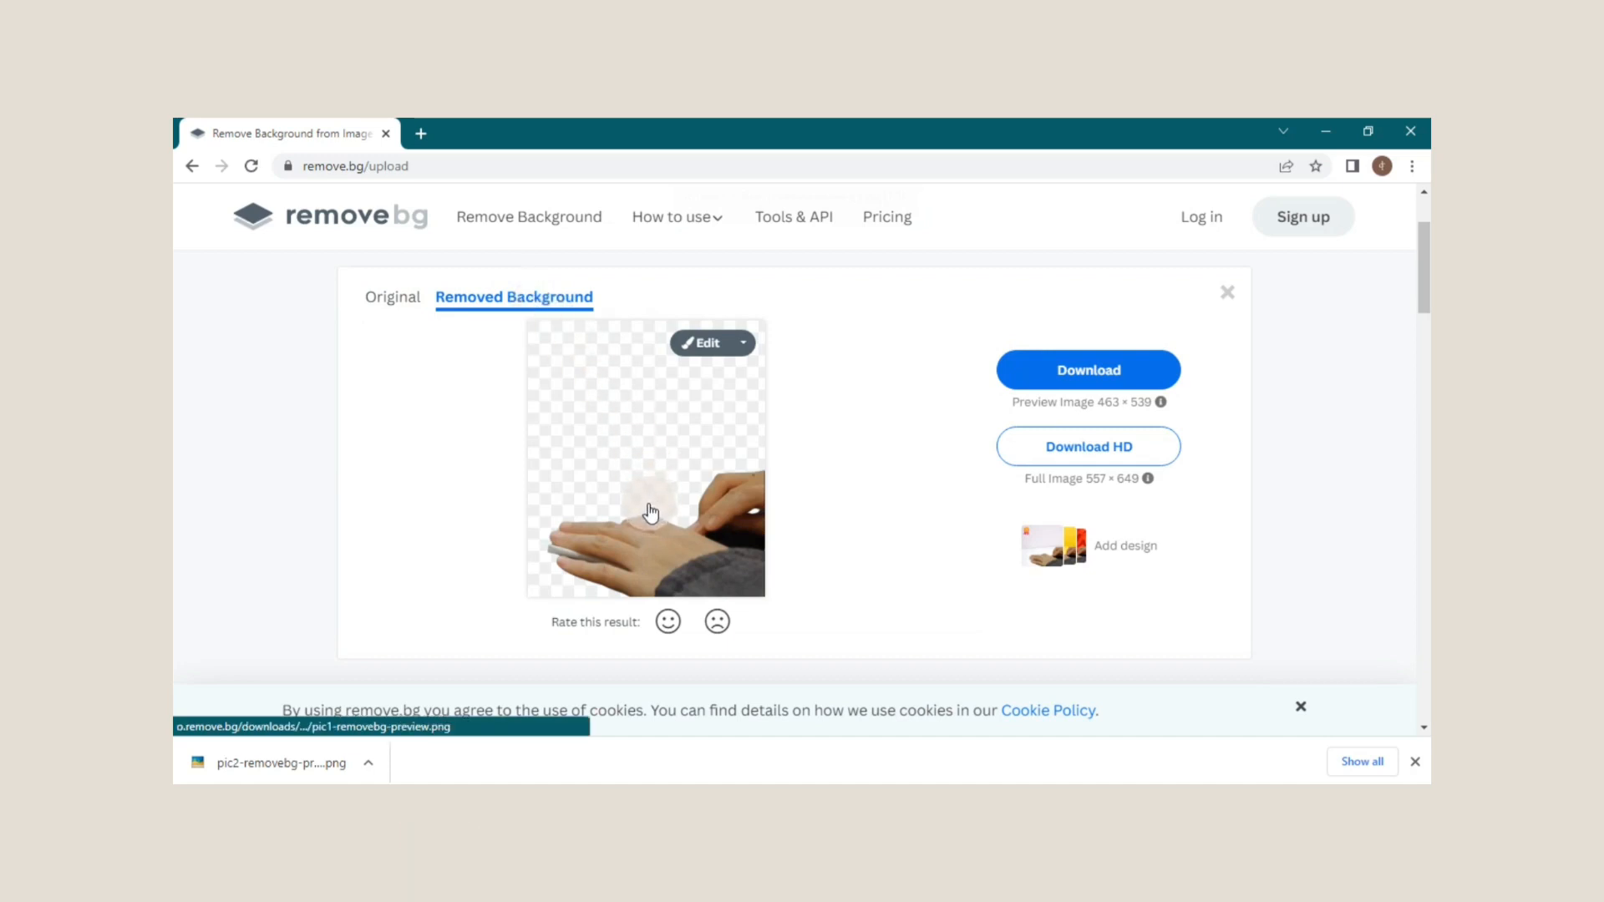
Open the cut-out of pic1 for editing and restore the missing calendar and white card above the hands with an enlarged brush
left_click(704, 344)
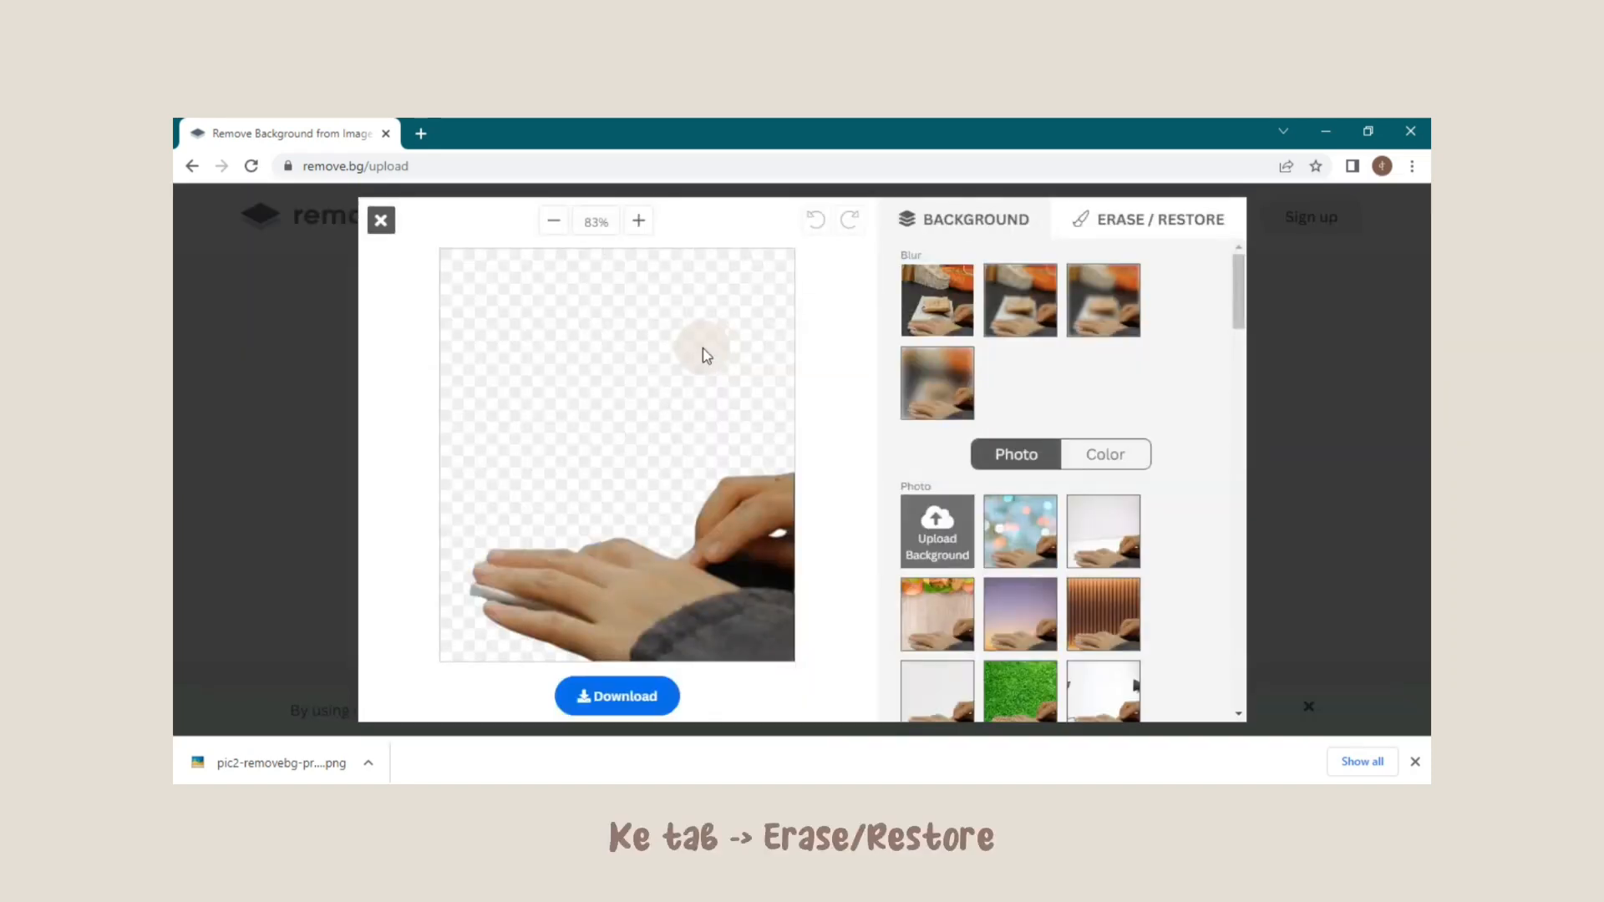
left_click(1128, 237)
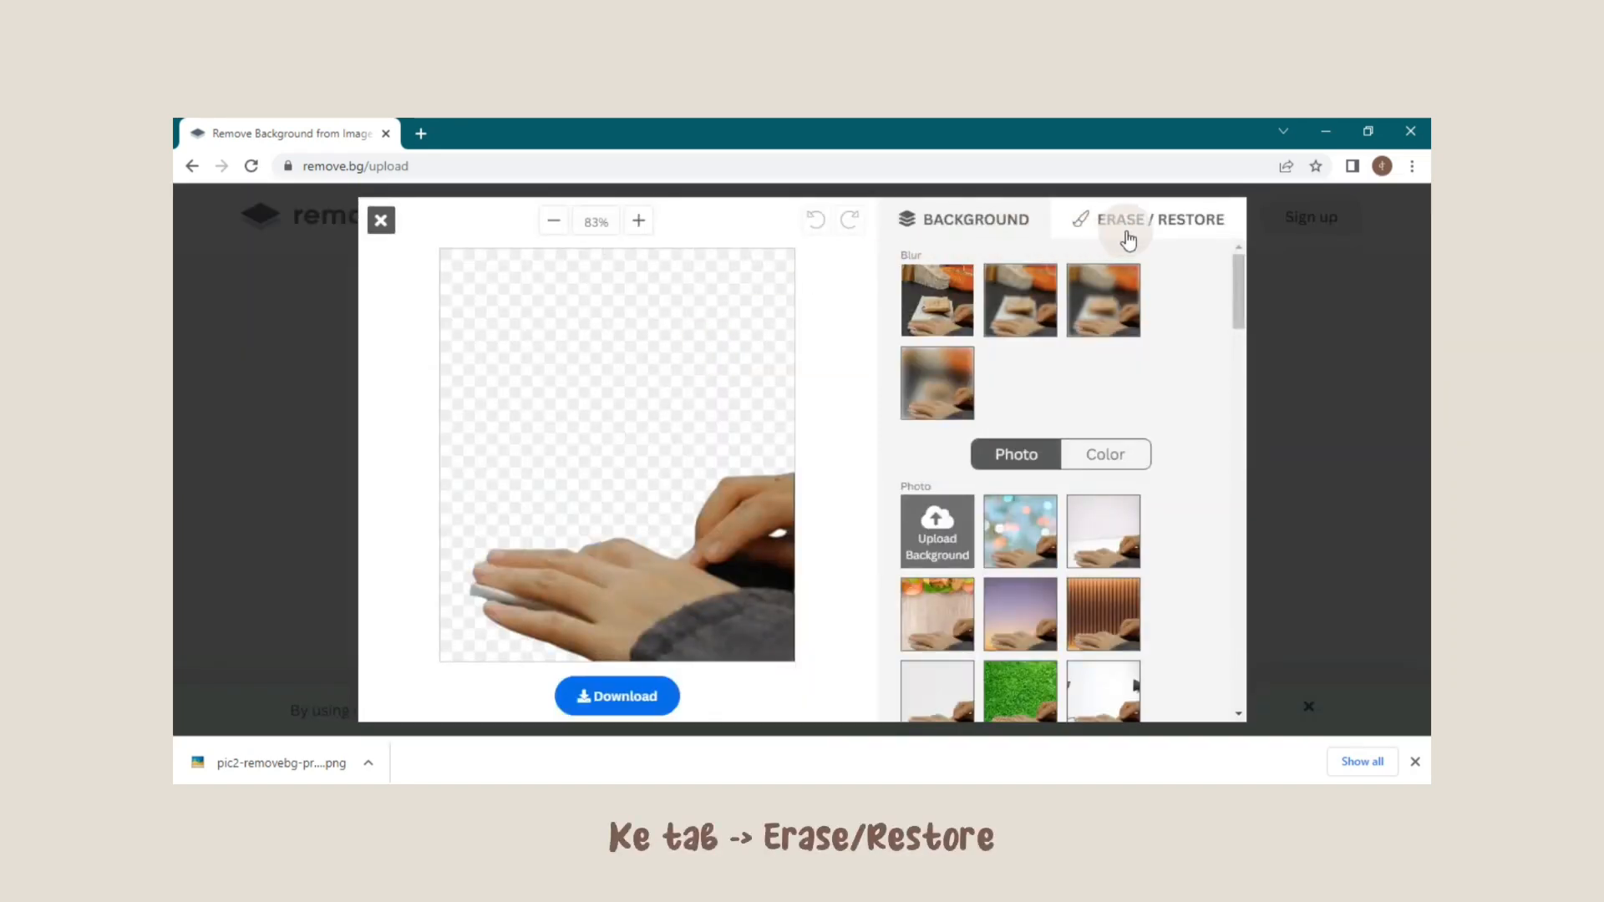
left_click(1109, 279)
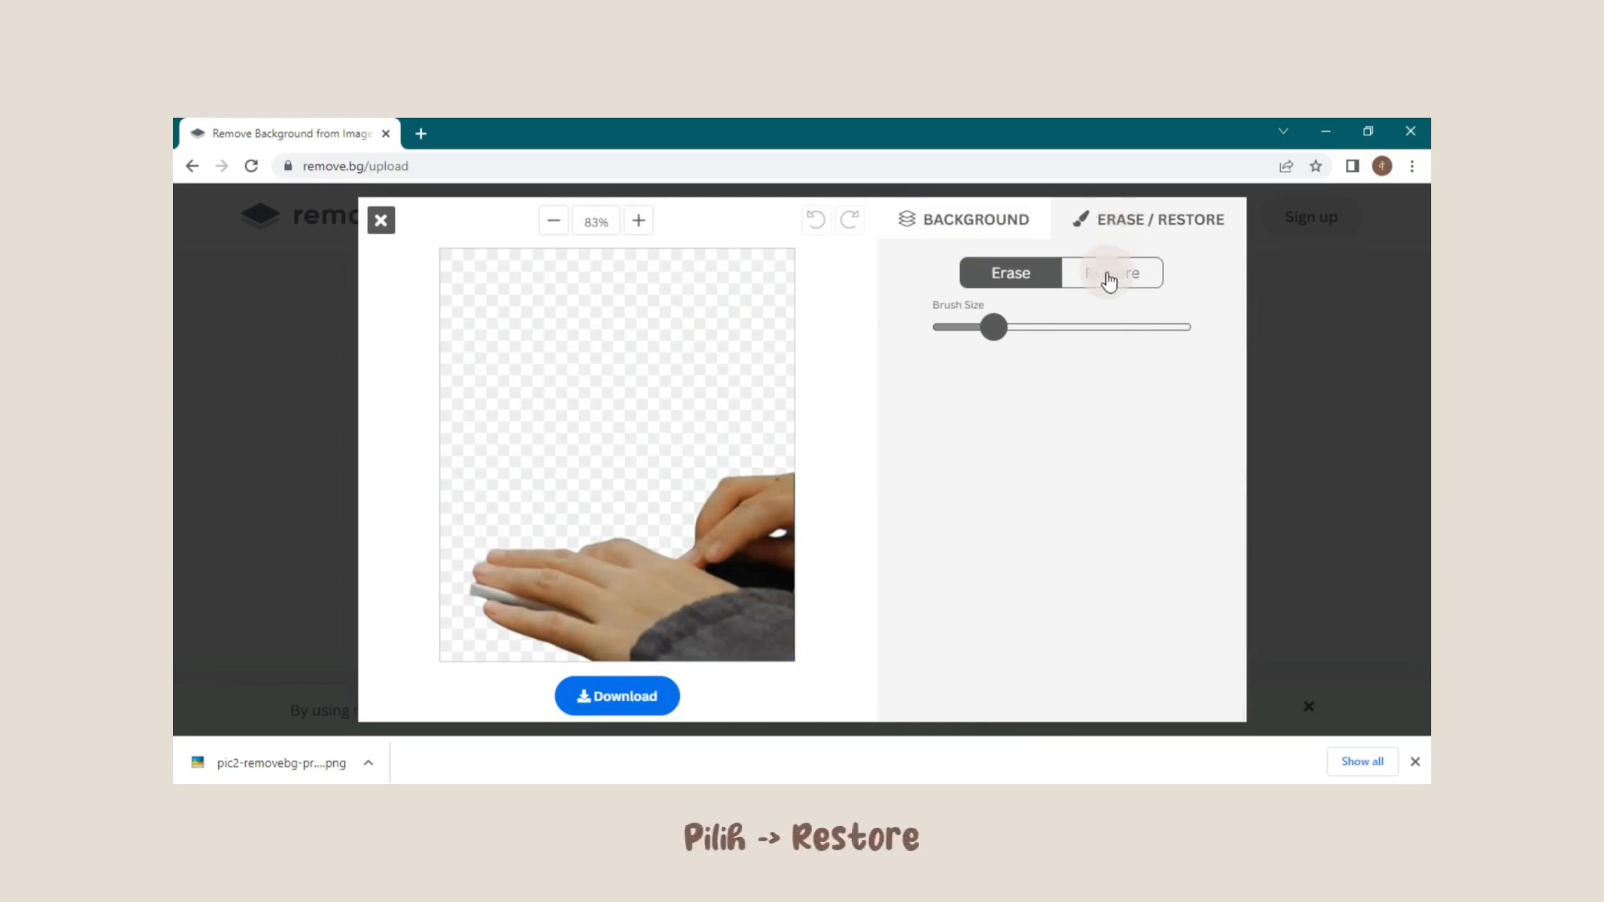
left_click(1002, 328)
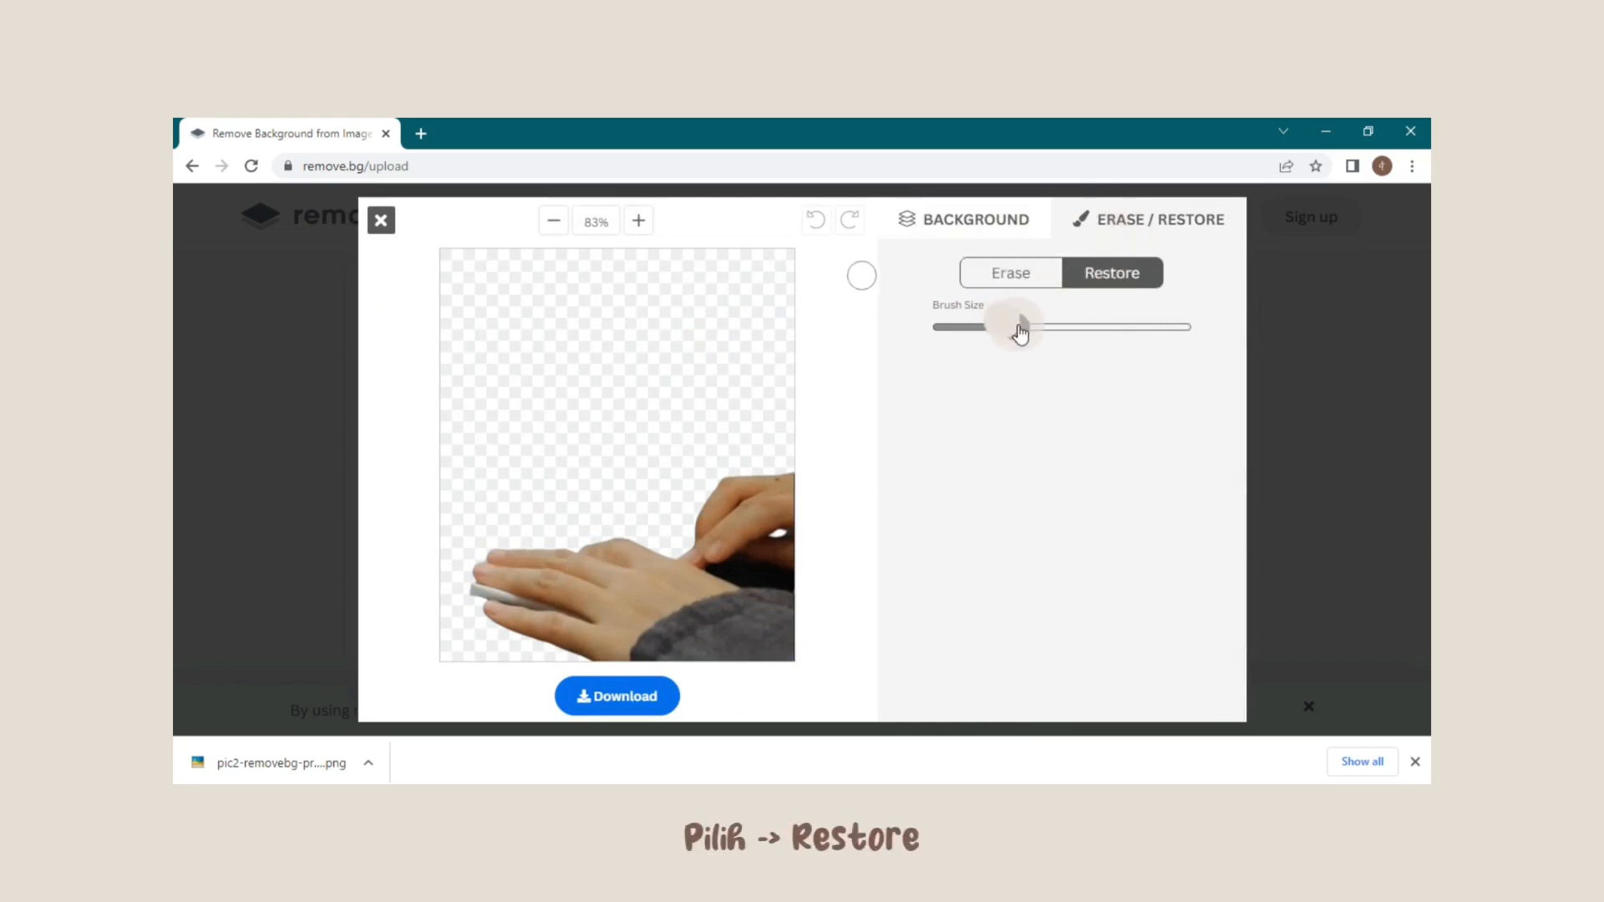
left_click_drag(1078, 335, 1105, 328)
mouse_move(660, 547)
left_mouse_down()
mouse_move(518, 510)
mouse_move(681, 462)
mouse_move(645, 527)
left_mouse_up()
Erase the leftover background in the gap between the white card and the upper hand, using the smallest brush at 243% zoom
left_click(1010, 274)
mouse_move(1104, 327)
left_mouse_down()
mouse_move(927, 333)
mouse_move(951, 332)
left_mouse_up()
left_click(639, 220)
left_click(639, 221)
left_click(639, 220)
left_click_drag(646, 656, 738, 658)
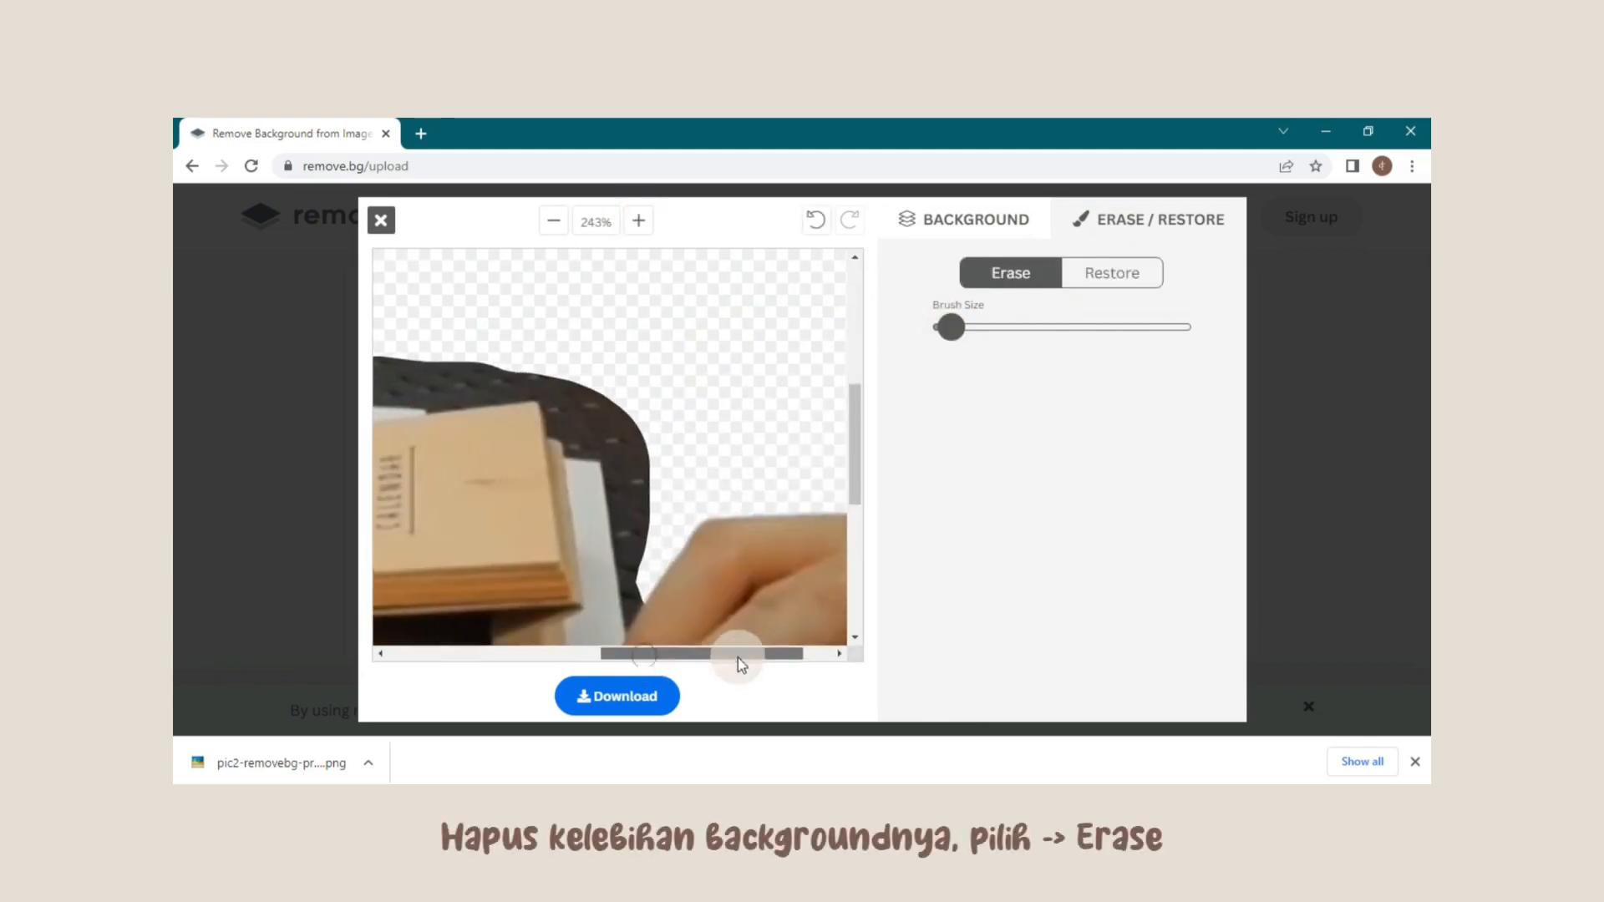
scroll(643, 532, "down", 1)
left_click_drag(951, 327, 934, 328)
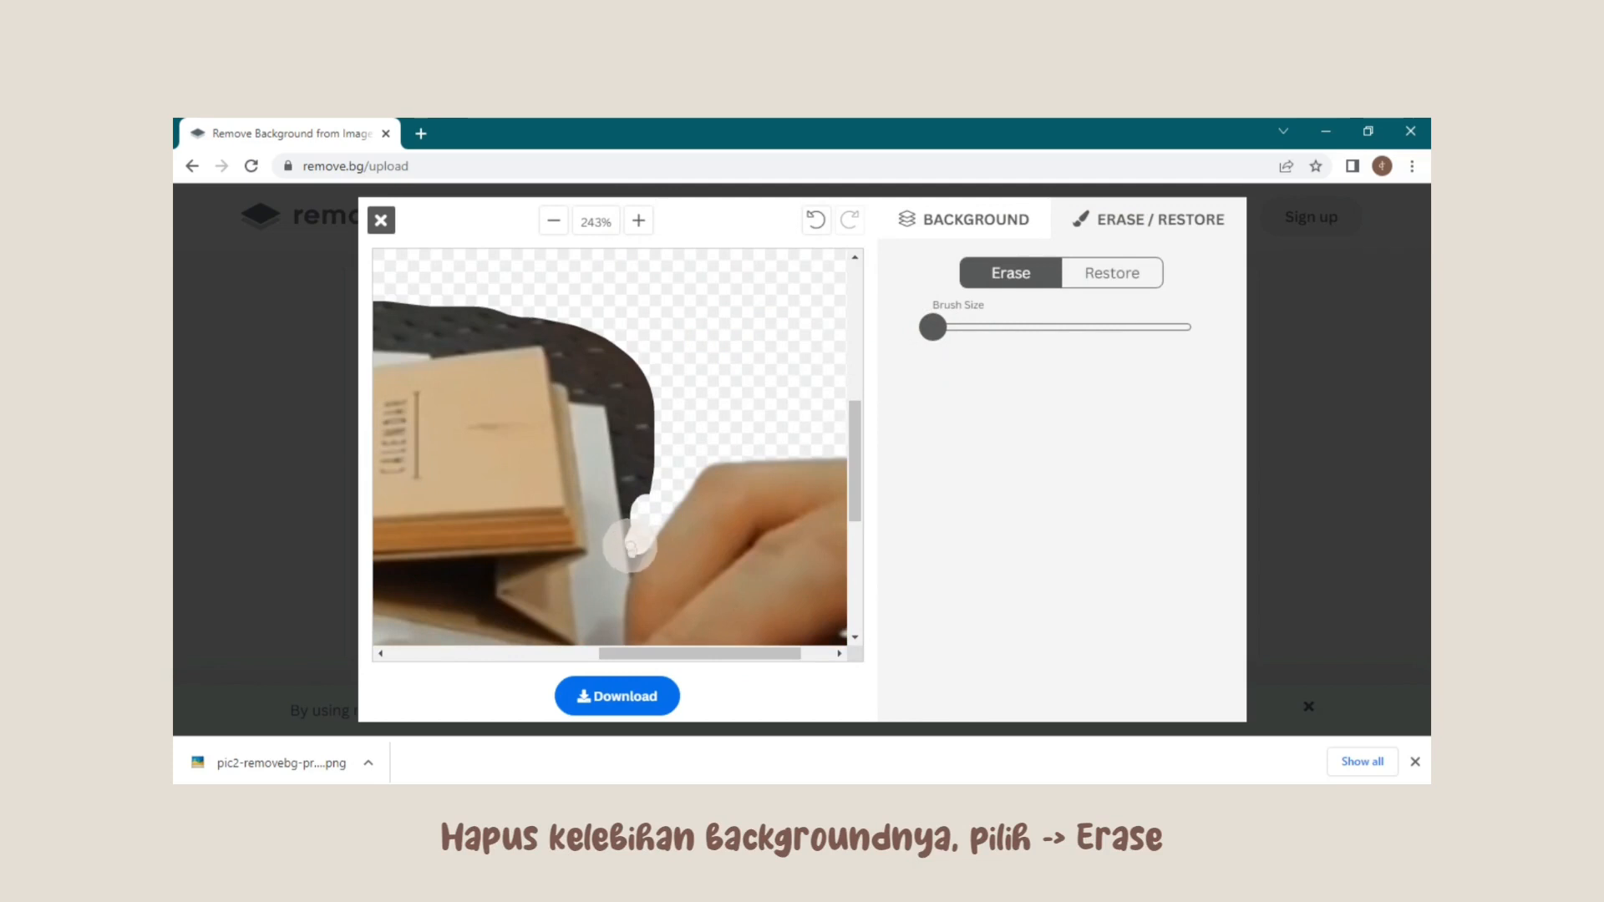
left_click_drag(632, 564, 644, 549)
Erase the dark background beside the calendar's right side and along its upper right corner with a slightly larger brush
left_click_drag(933, 327, 959, 327)
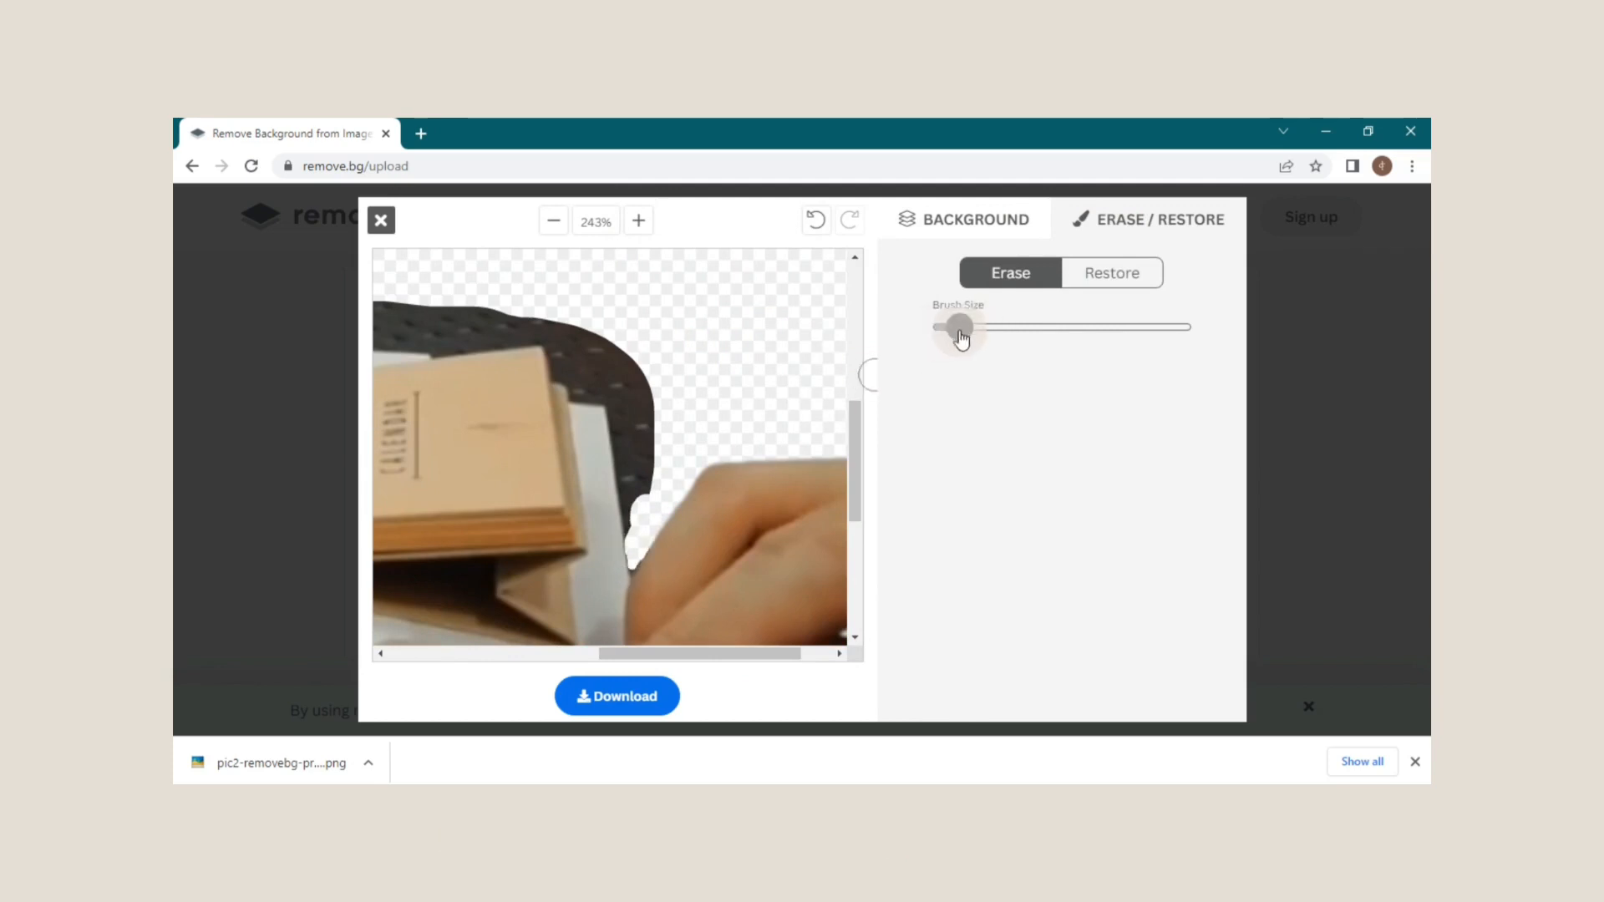
mouse_move(639, 547)
left_mouse_down()
mouse_move(626, 415)
mouse_move(635, 507)
mouse_move(660, 492)
mouse_move(625, 372)
left_mouse_up()
left_click_drag(662, 652, 583, 652)
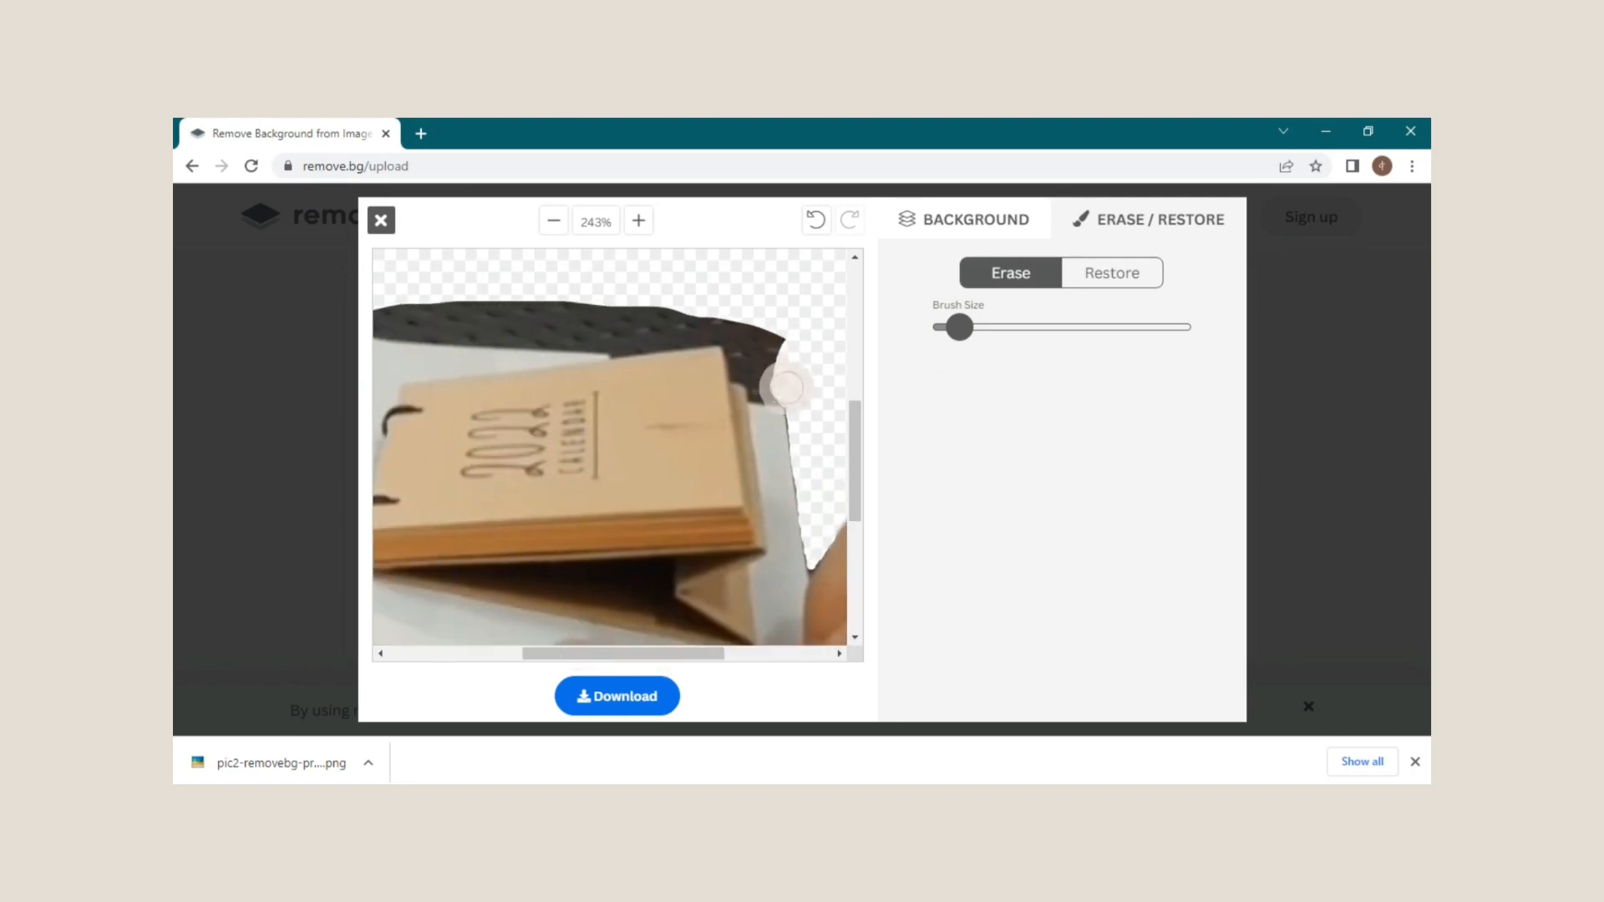
mouse_move(771, 388)
left_mouse_down()
mouse_move(761, 344)
mouse_move(745, 368)
mouse_move(736, 335)
mouse_move(696, 313)
mouse_move(621, 340)
left_mouse_up()
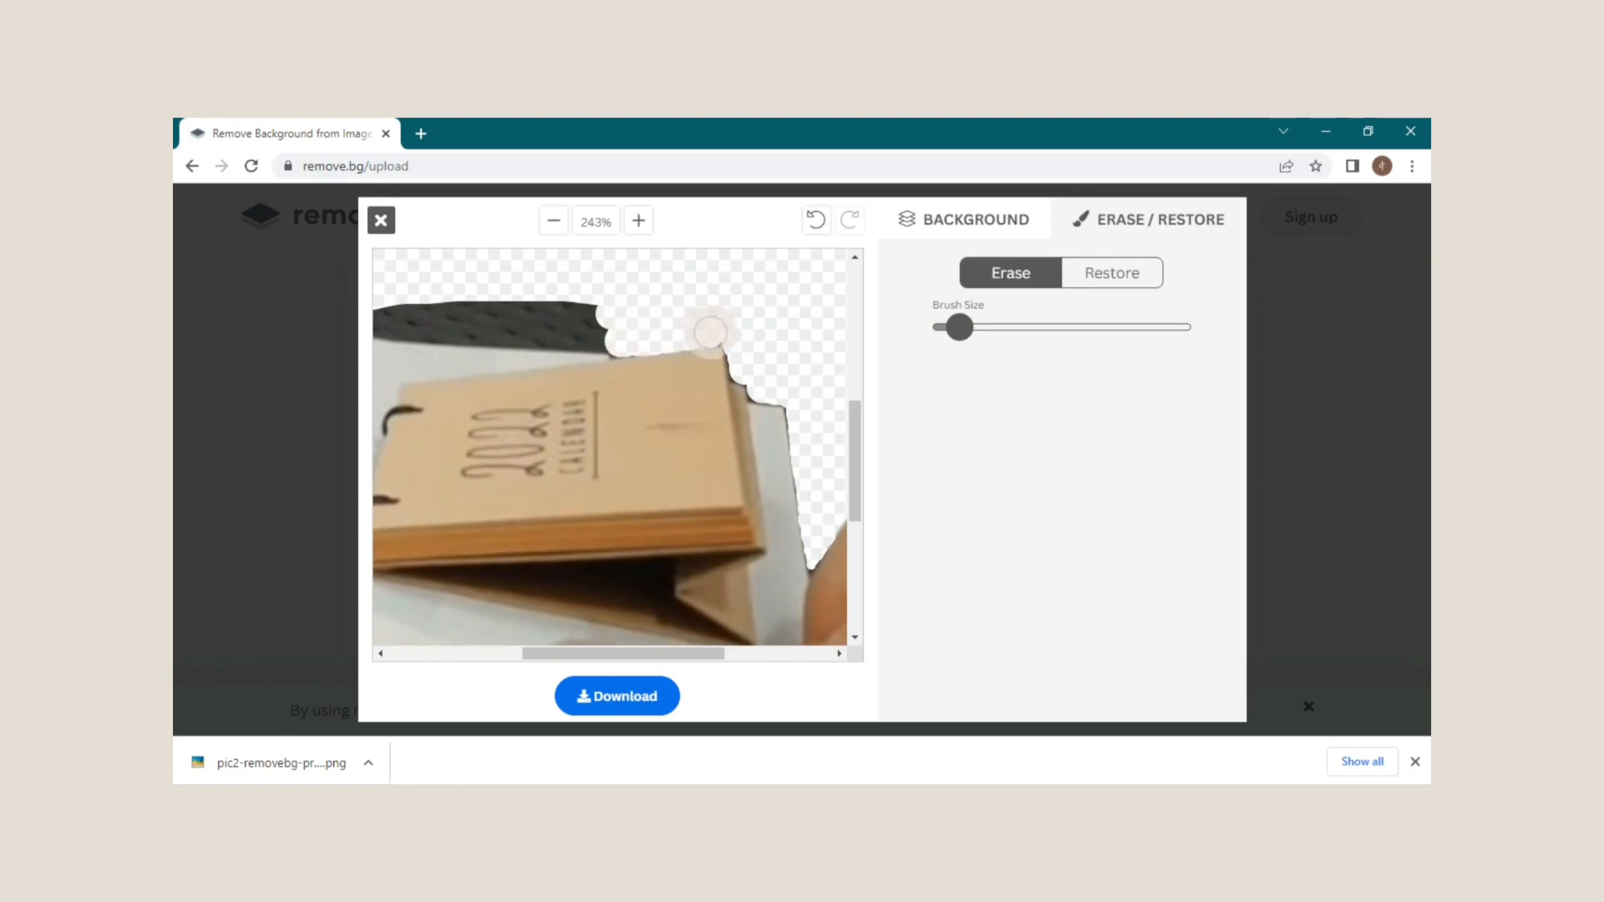
left_click(638, 220)
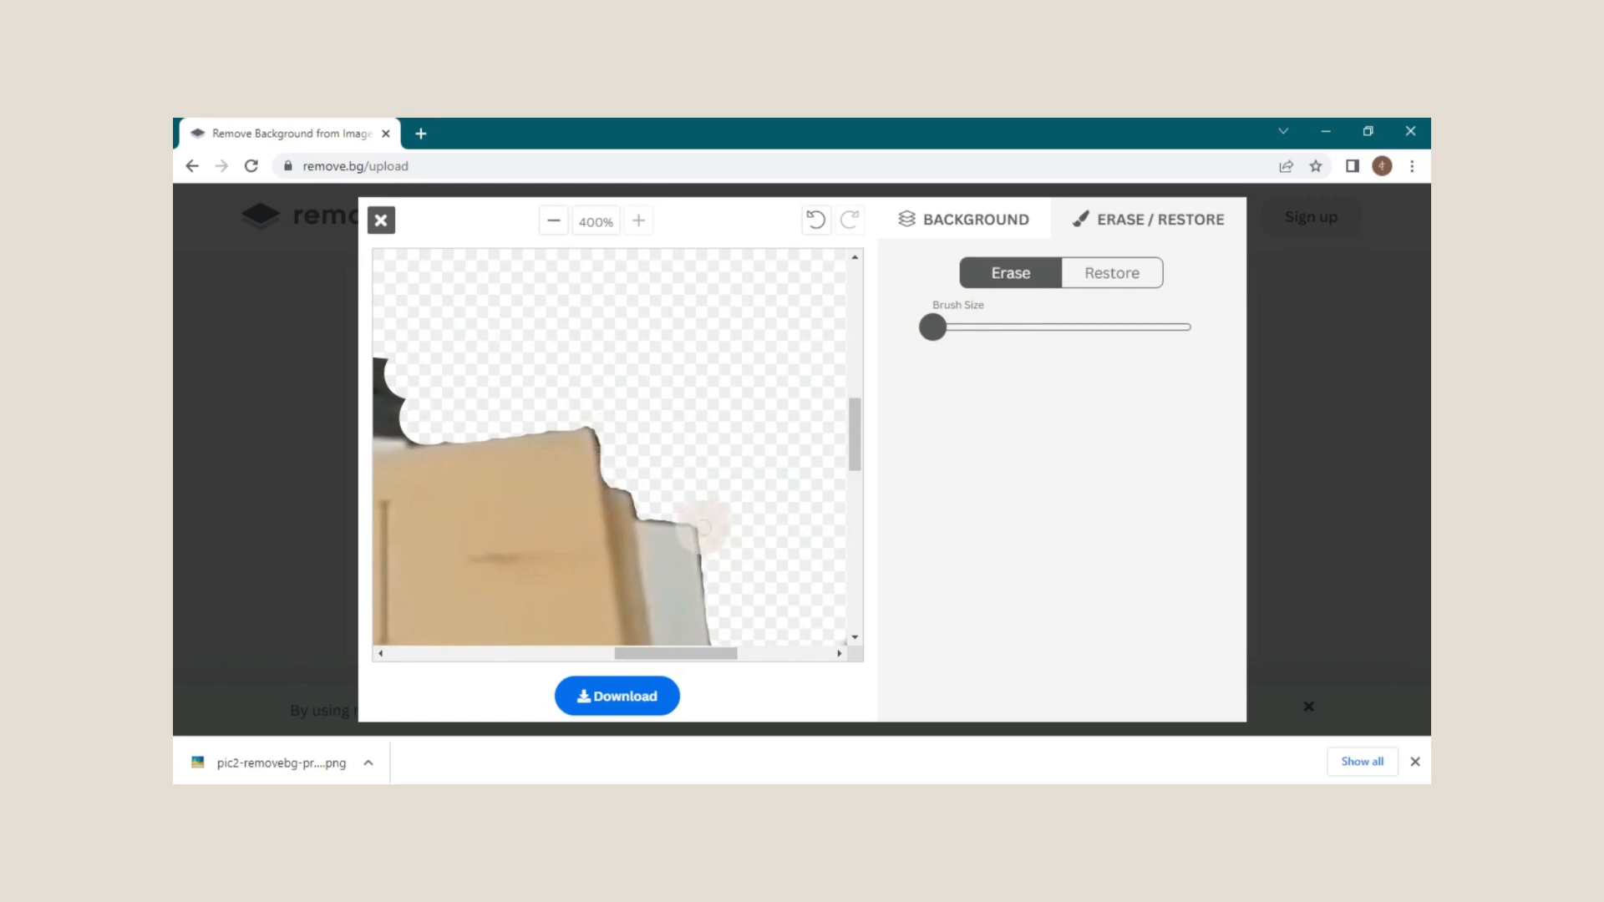
Erase the dark strip of background along the upper edge of the calendar and white card with an enlarged brush
left_click_drag(716, 655, 639, 655)
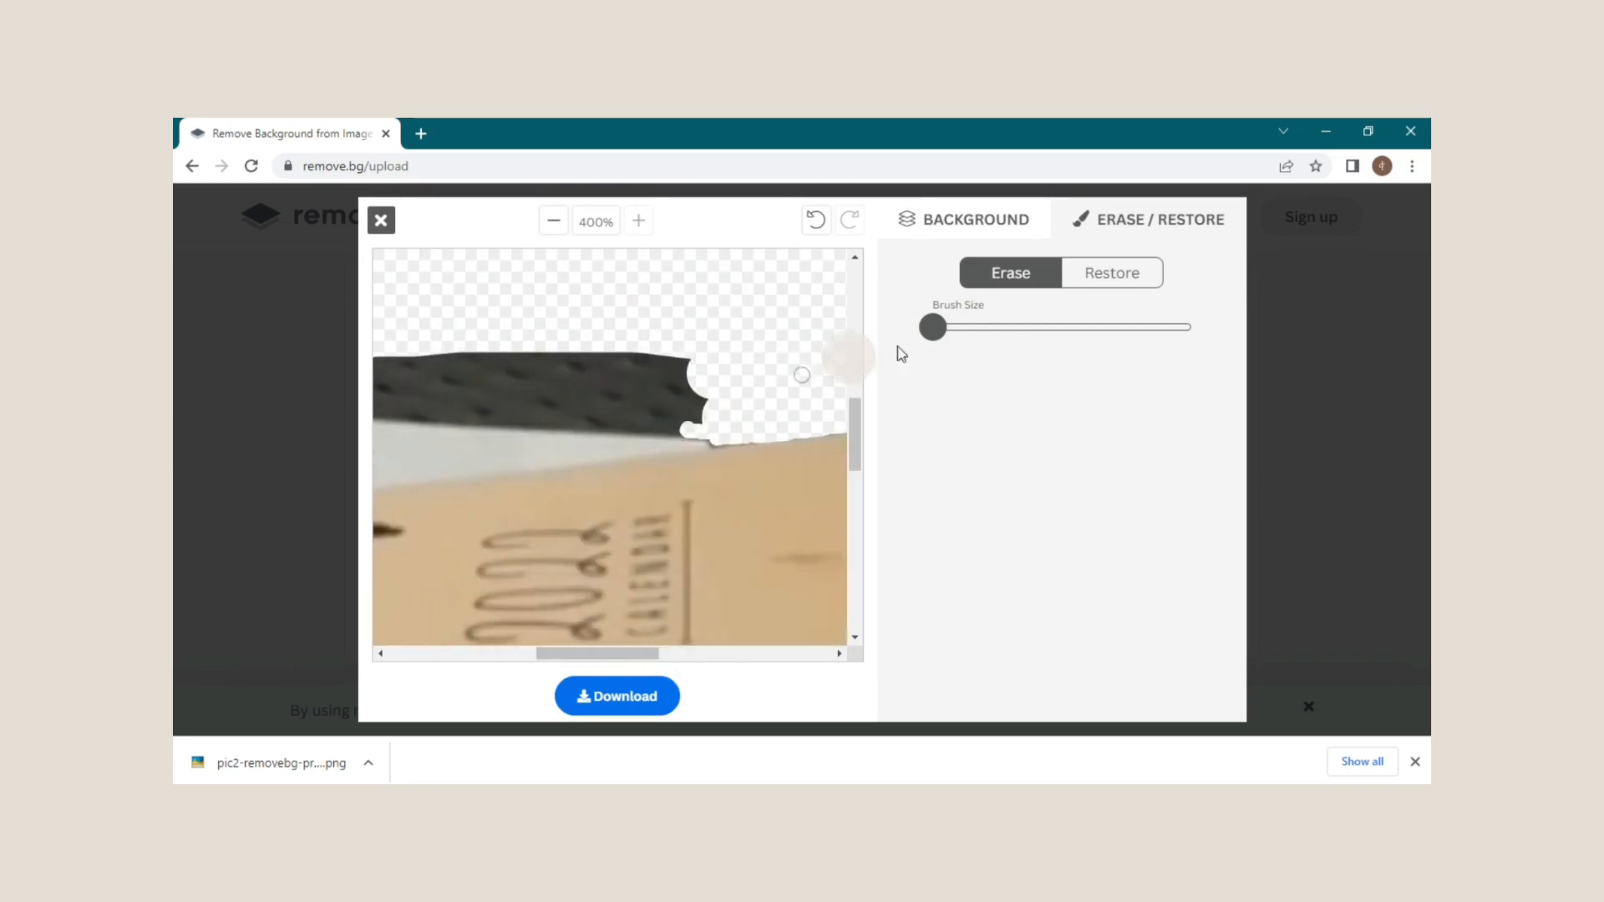
left_click_drag(932, 326, 966, 326)
mouse_move(705, 388)
left_mouse_down()
mouse_move(647, 405)
mouse_move(643, 371)
left_mouse_up()
left_click_drag(656, 653, 613, 653)
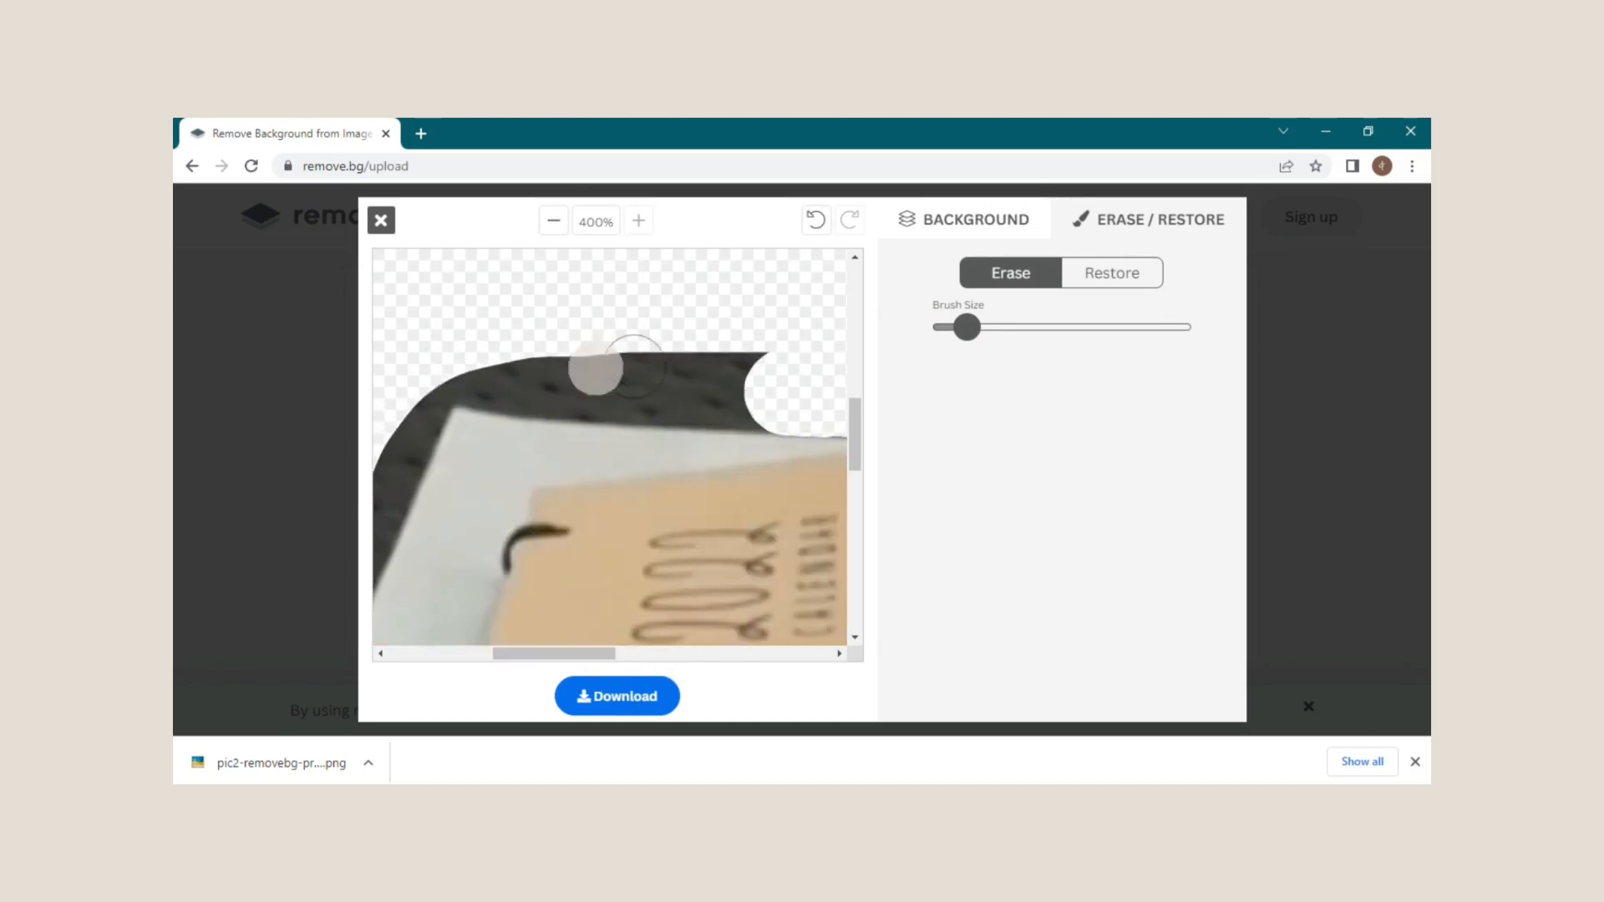
mouse_move(452, 370)
left_mouse_down()
mouse_move(760, 402)
mouse_move(598, 359)
left_mouse_up()
Erase the dark strip along the white card's upper left edge, undoing the first stroke and repeating it closer to the edge
left_click_drag(544, 654, 486, 653)
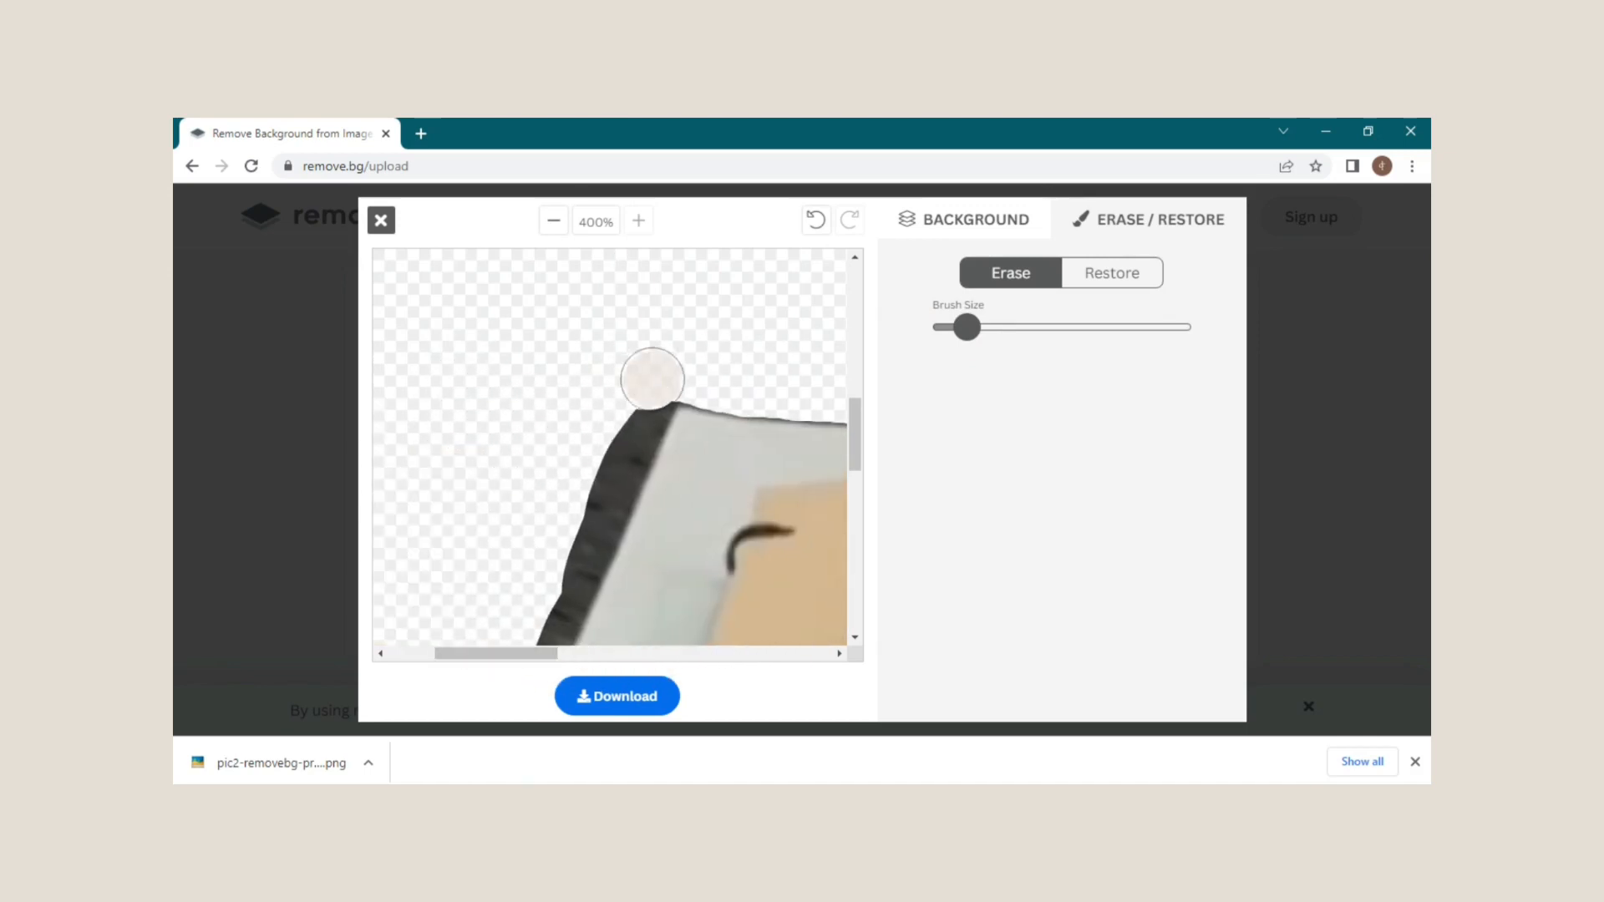
left_click_drag(646, 393, 615, 493)
left_click(814, 222)
left_click_drag(620, 430, 592, 528)
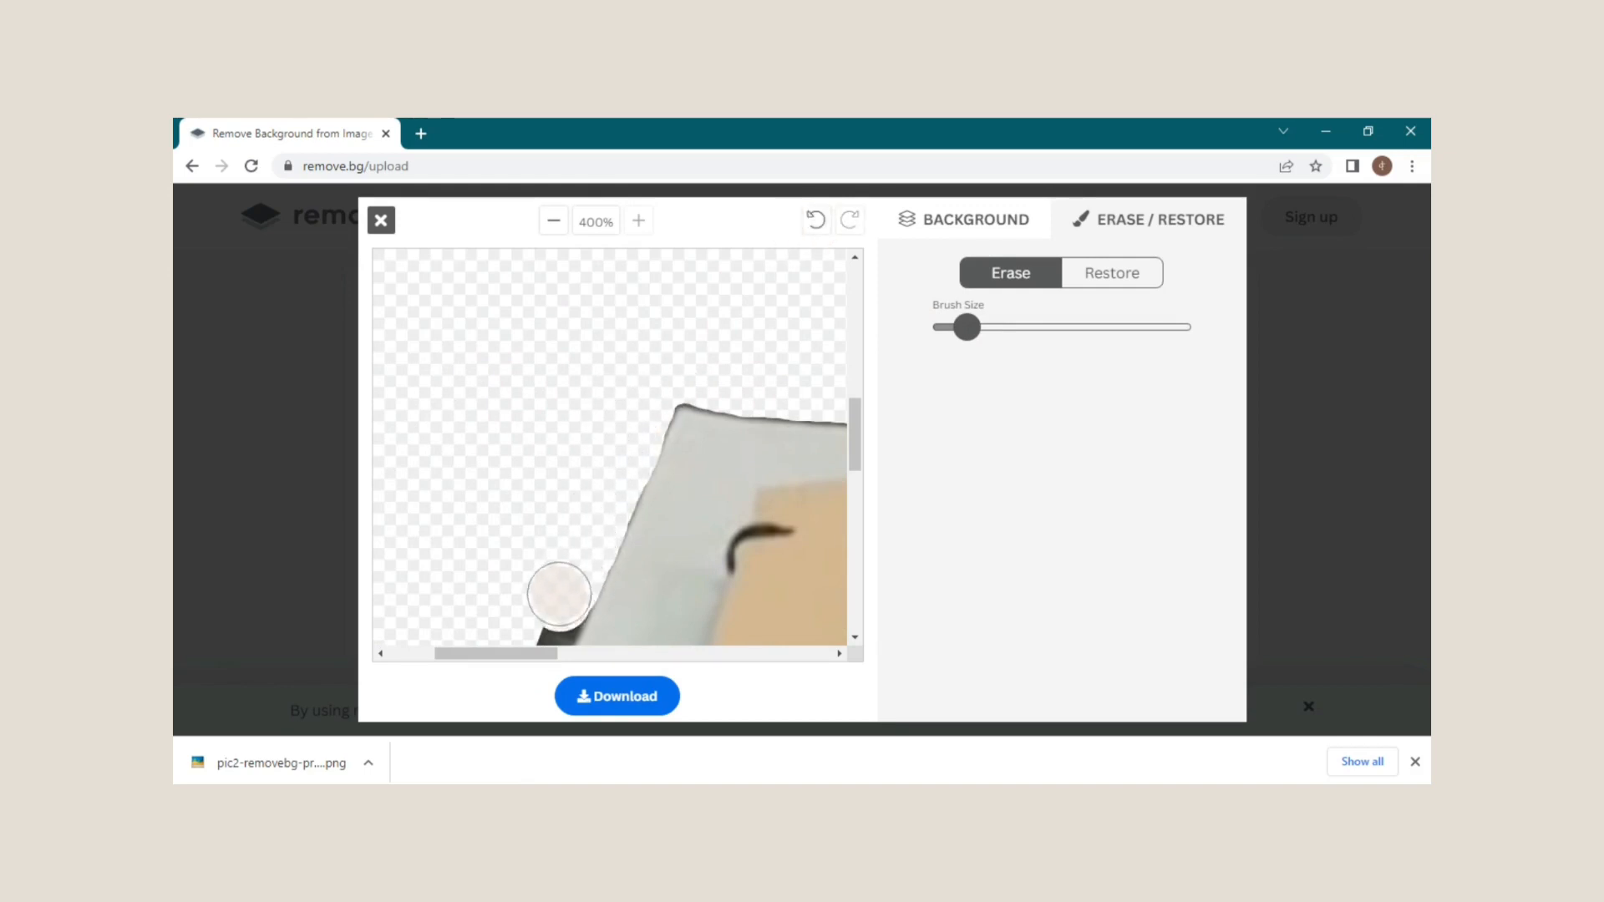
Erase the remaining dark background along the white card's lower left edge down to the fingertips, redoing an inaccurate stroke
scroll(559, 594, "down", 3)
mouse_move(508, 329)
left_mouse_down()
mouse_move(557, 319)
mouse_move(429, 563)
left_mouse_up()
mouse_move(501, 362)
left_mouse_down()
mouse_move(403, 546)
mouse_move(428, 577)
left_mouse_up()
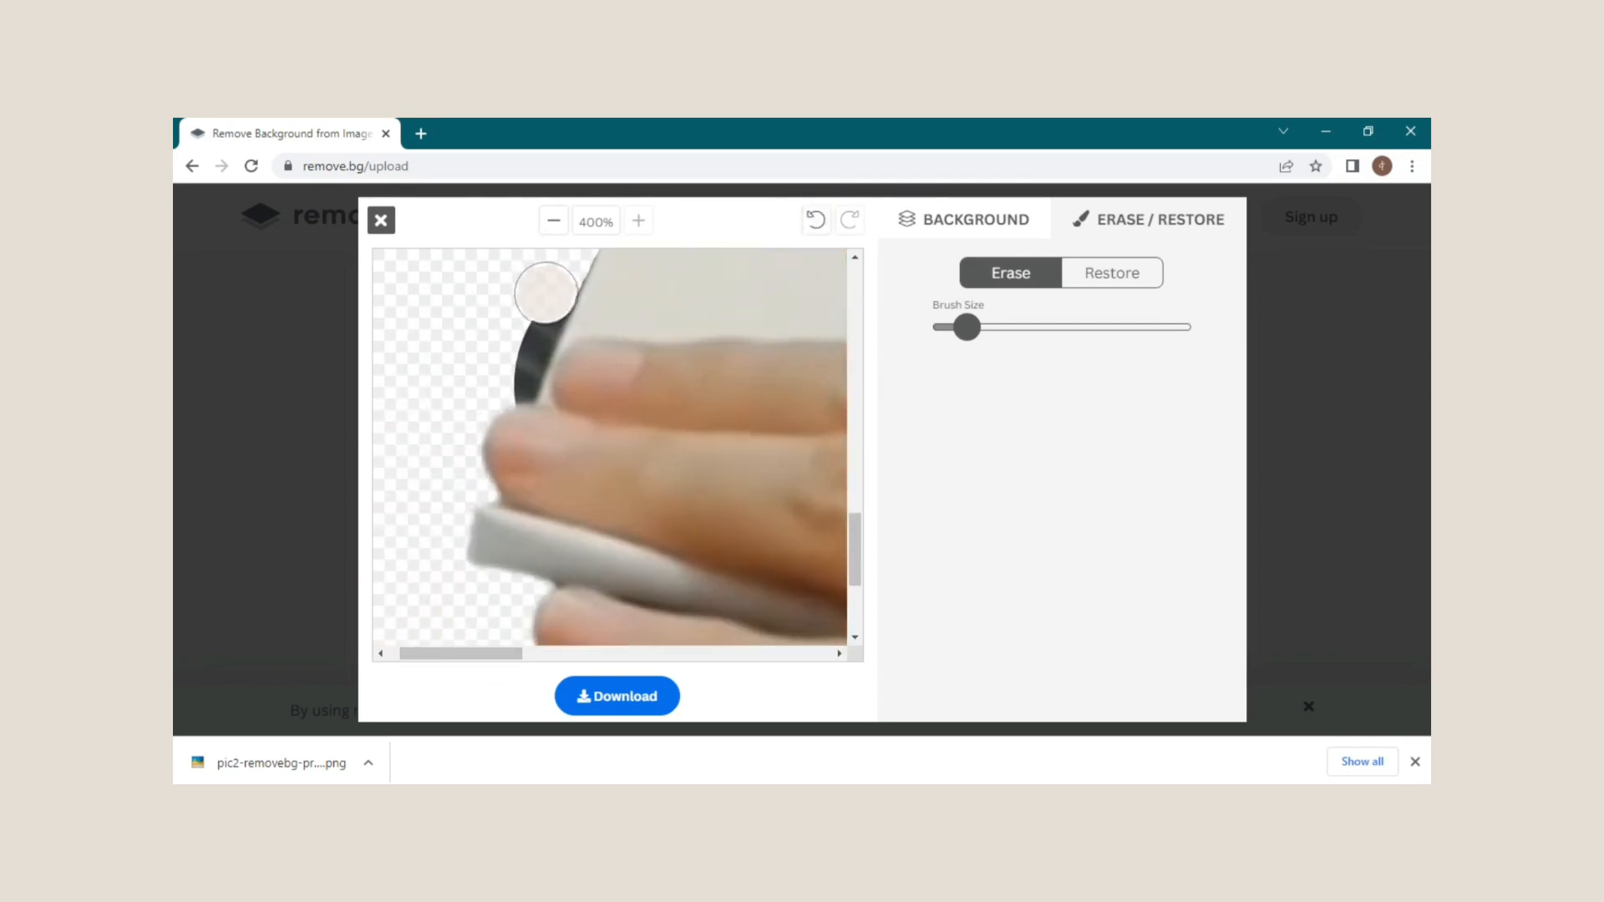
left_click(816, 221)
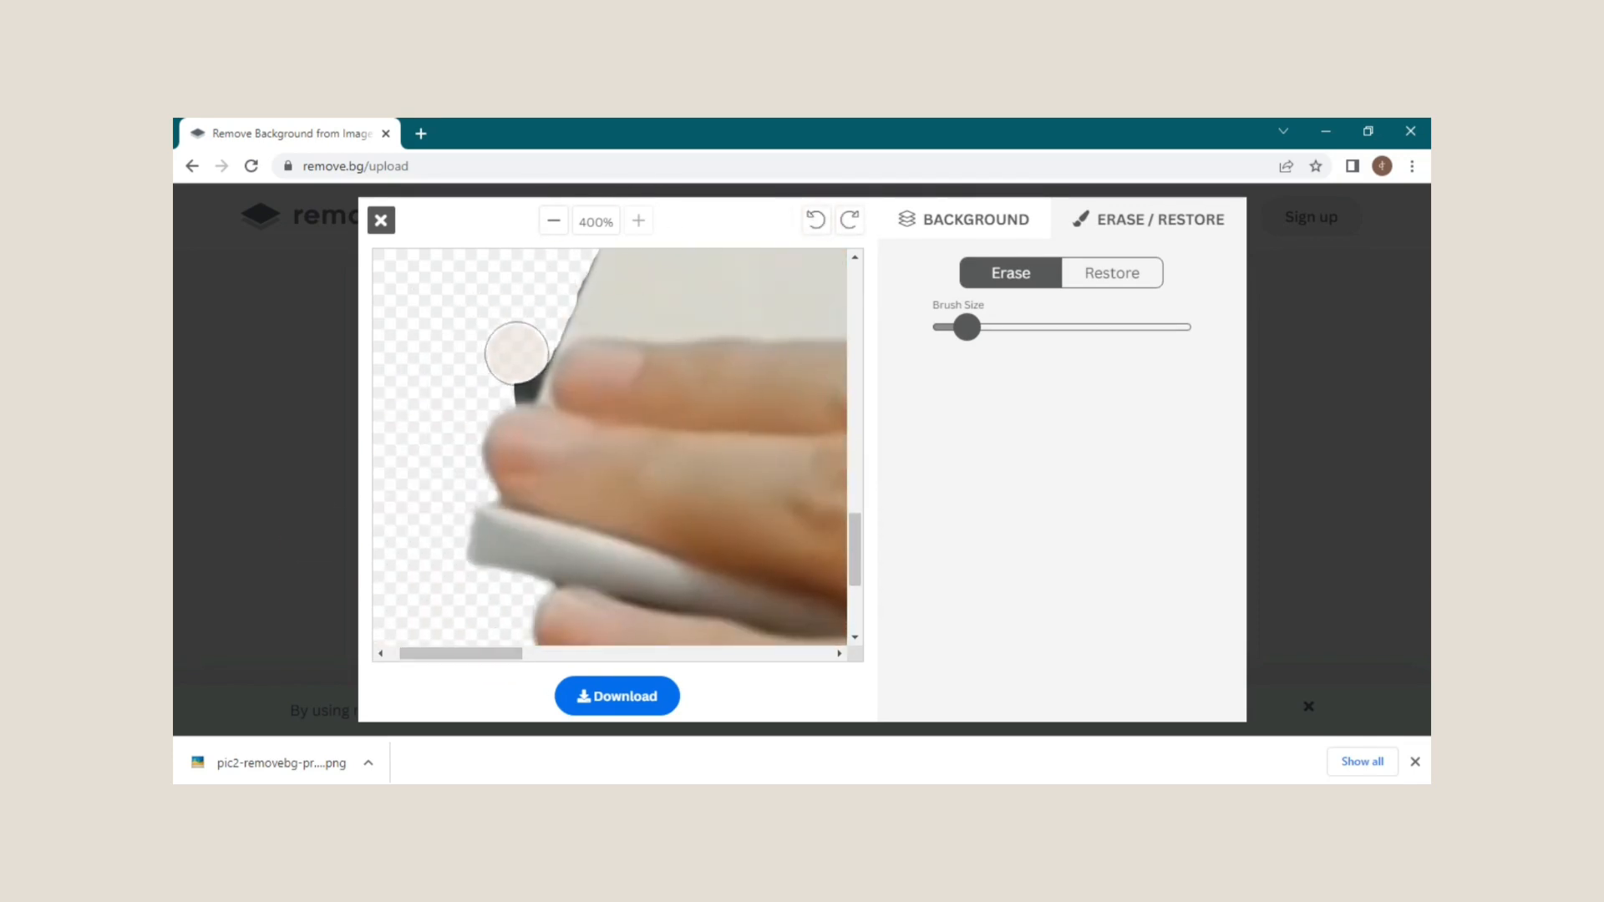
left_click_drag(516, 352, 546, 278)
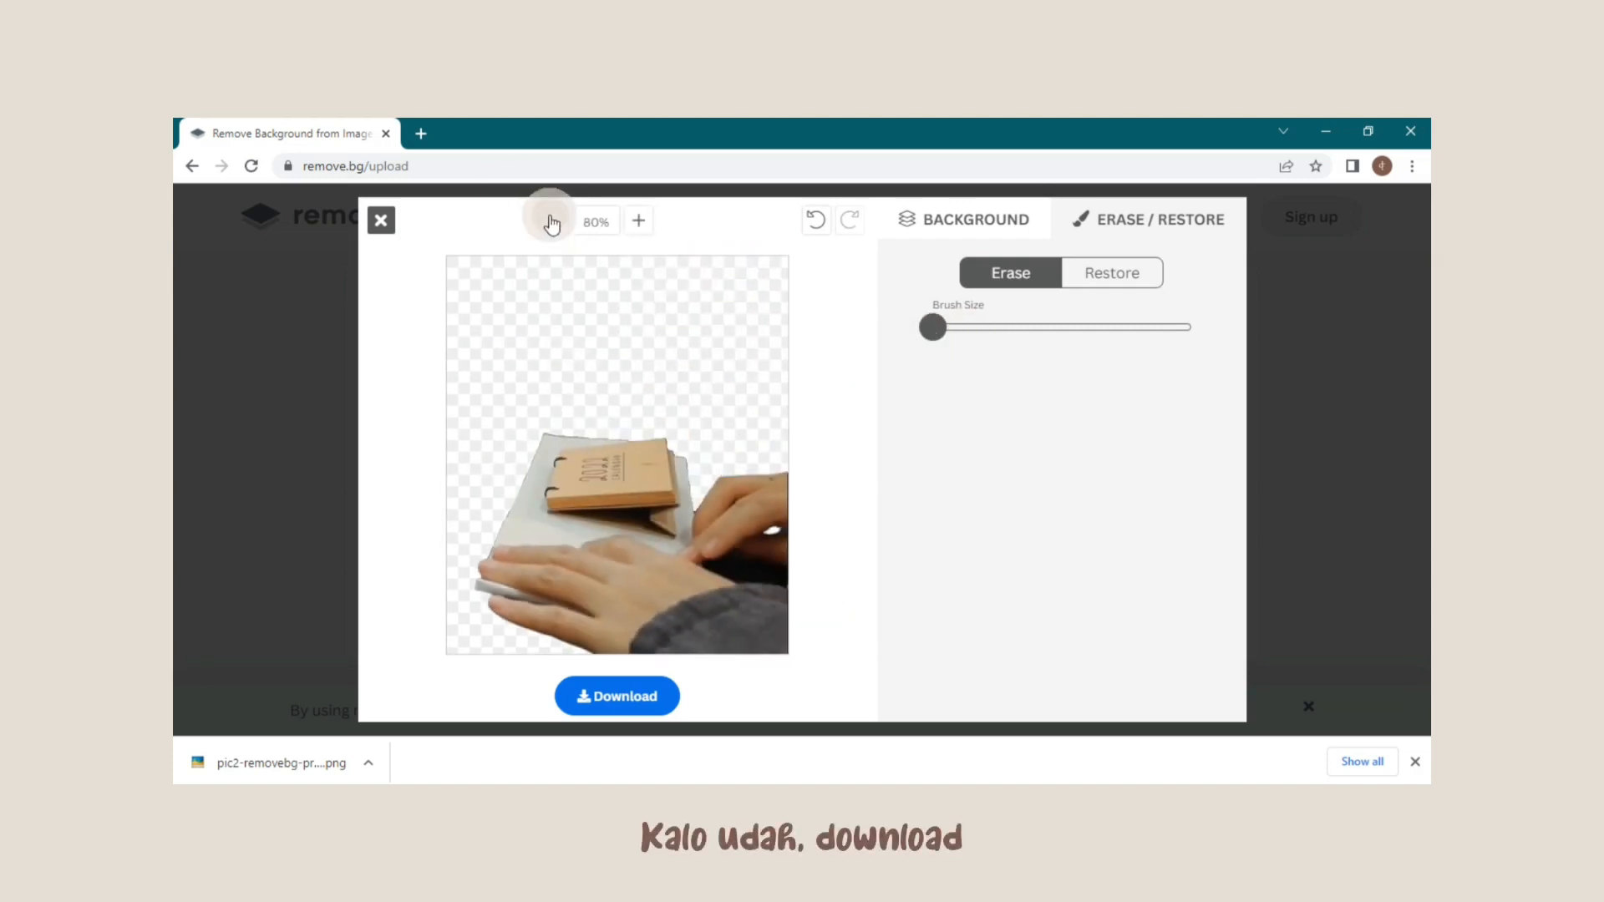
Download the edited cut-out of pic1, open a new browser tab and close the remove.bg one
left_click(664, 708)
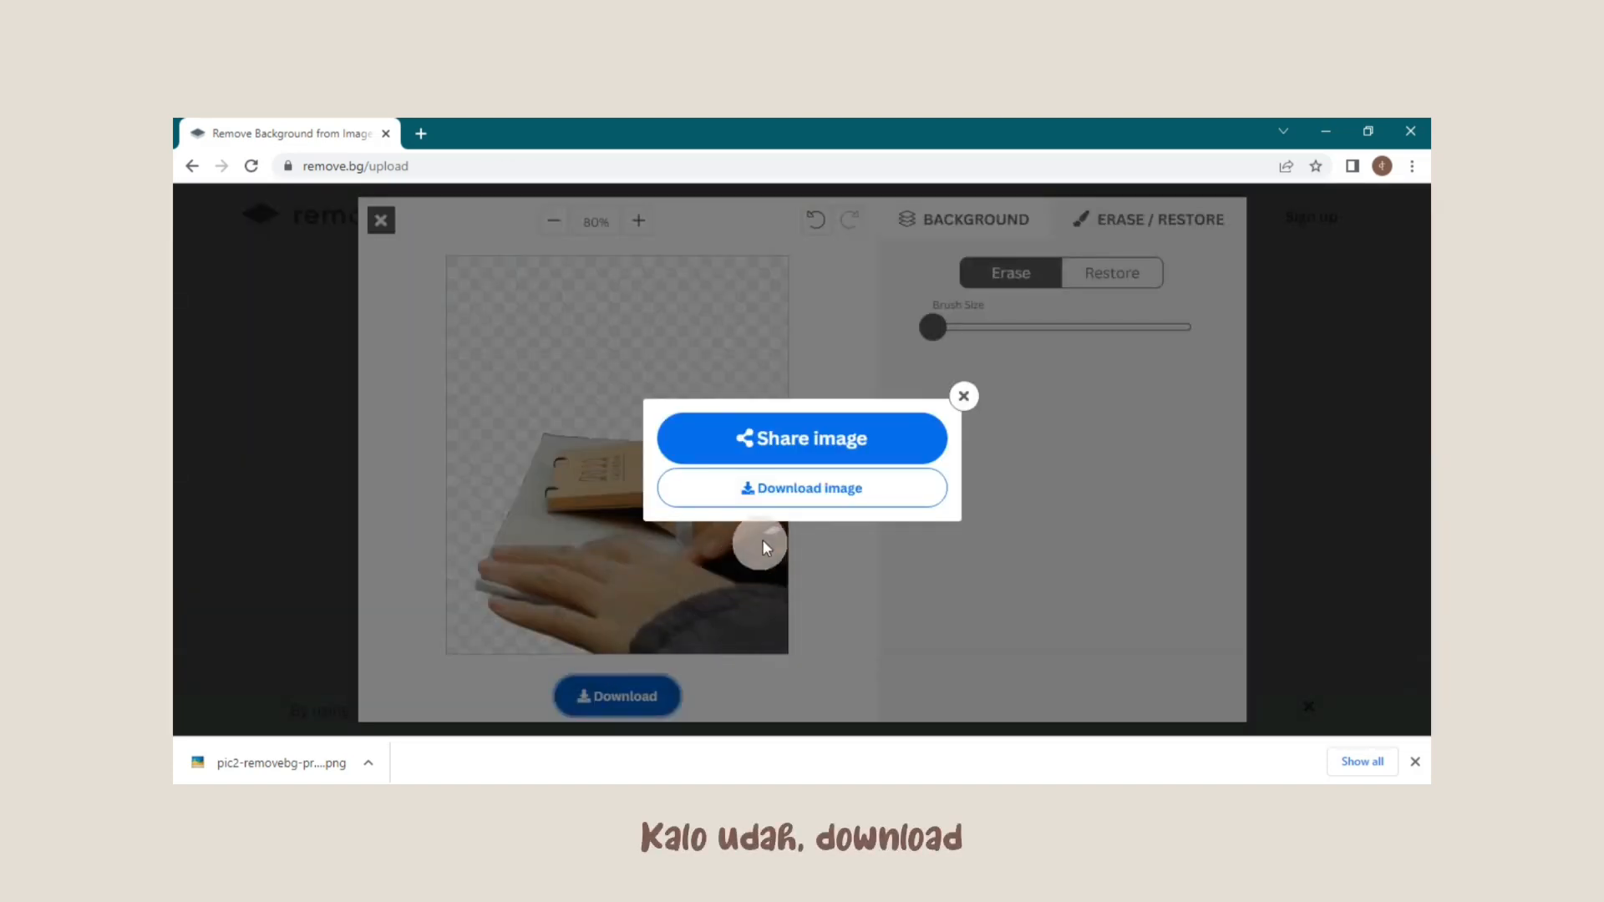
left_click(789, 489)
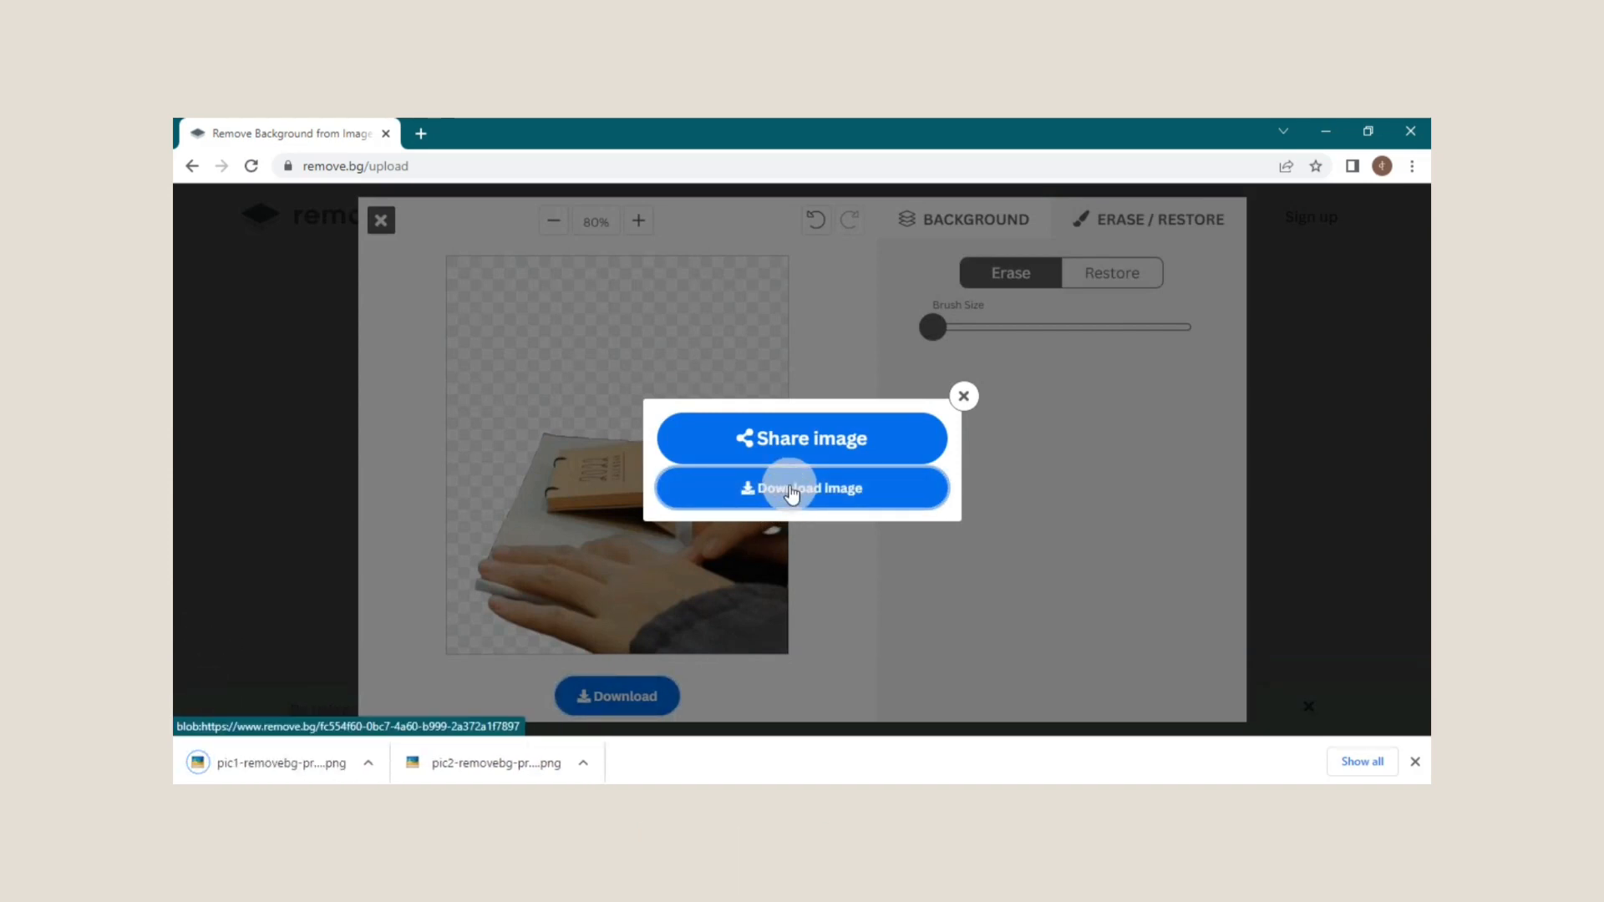
left_click(422, 135)
left_click(385, 134)
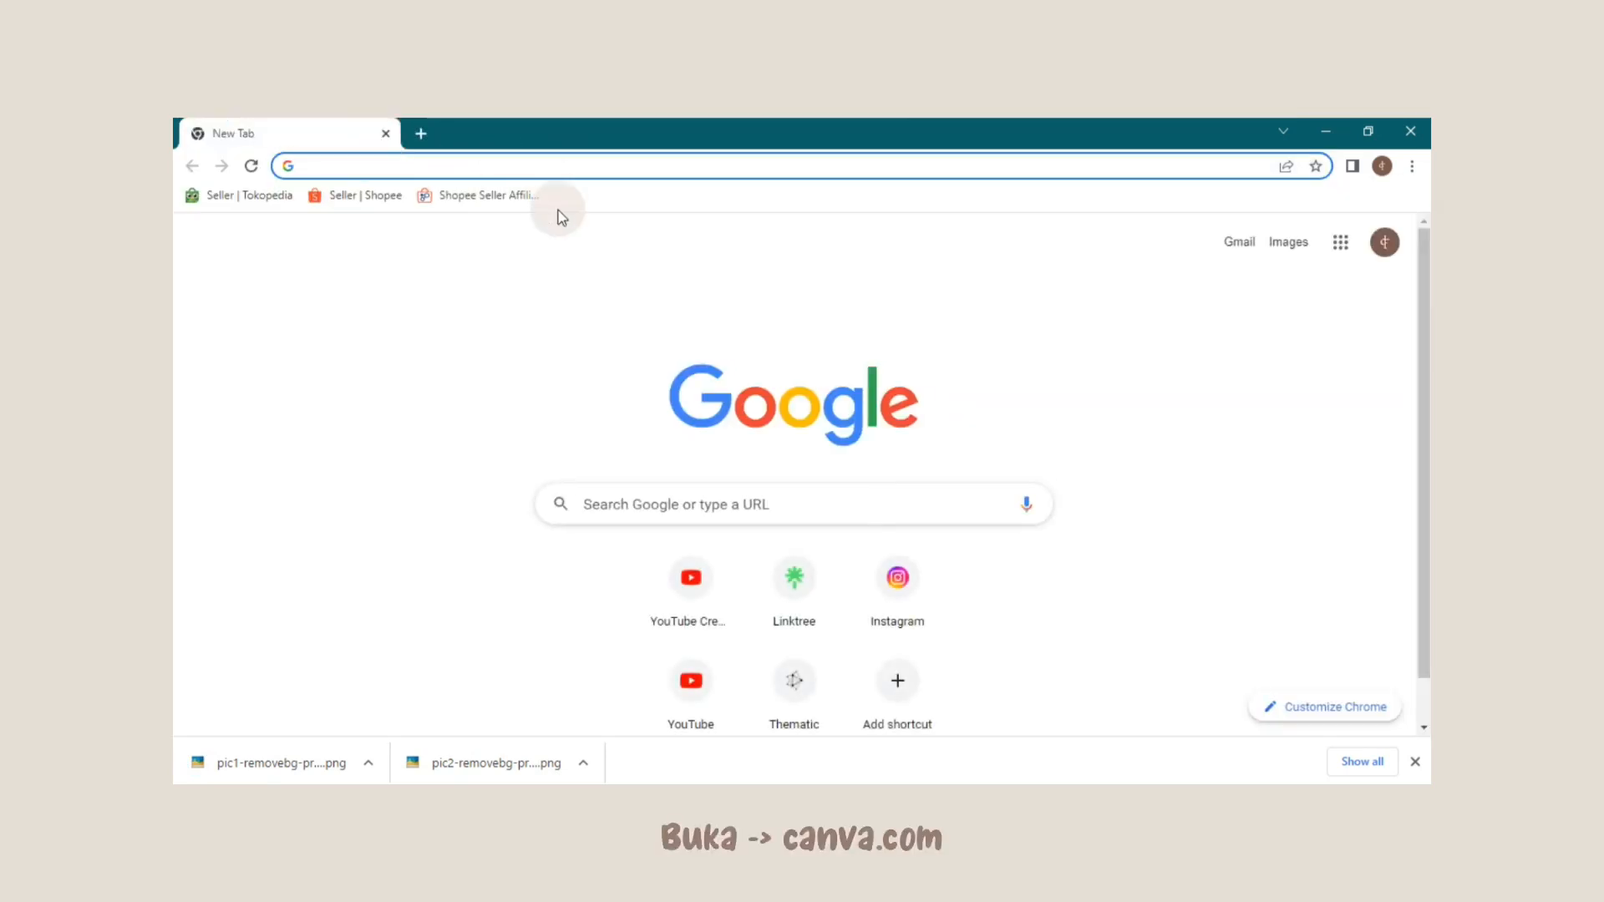
Go to canva.com and dismiss the browser's downloads bar
type("canva")
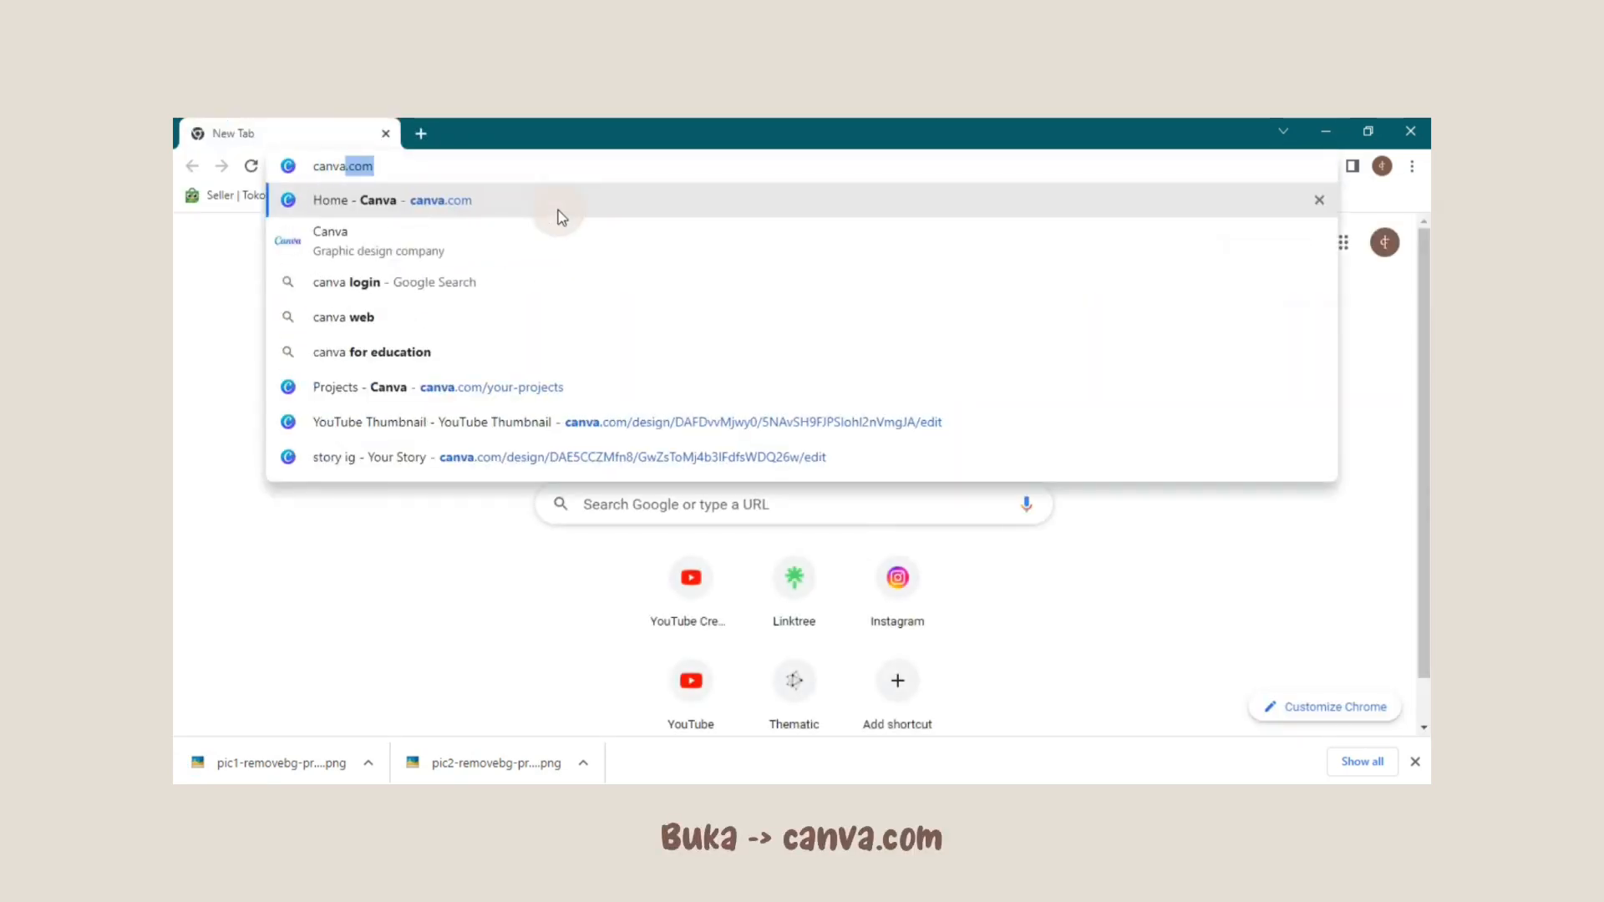
type(".com")
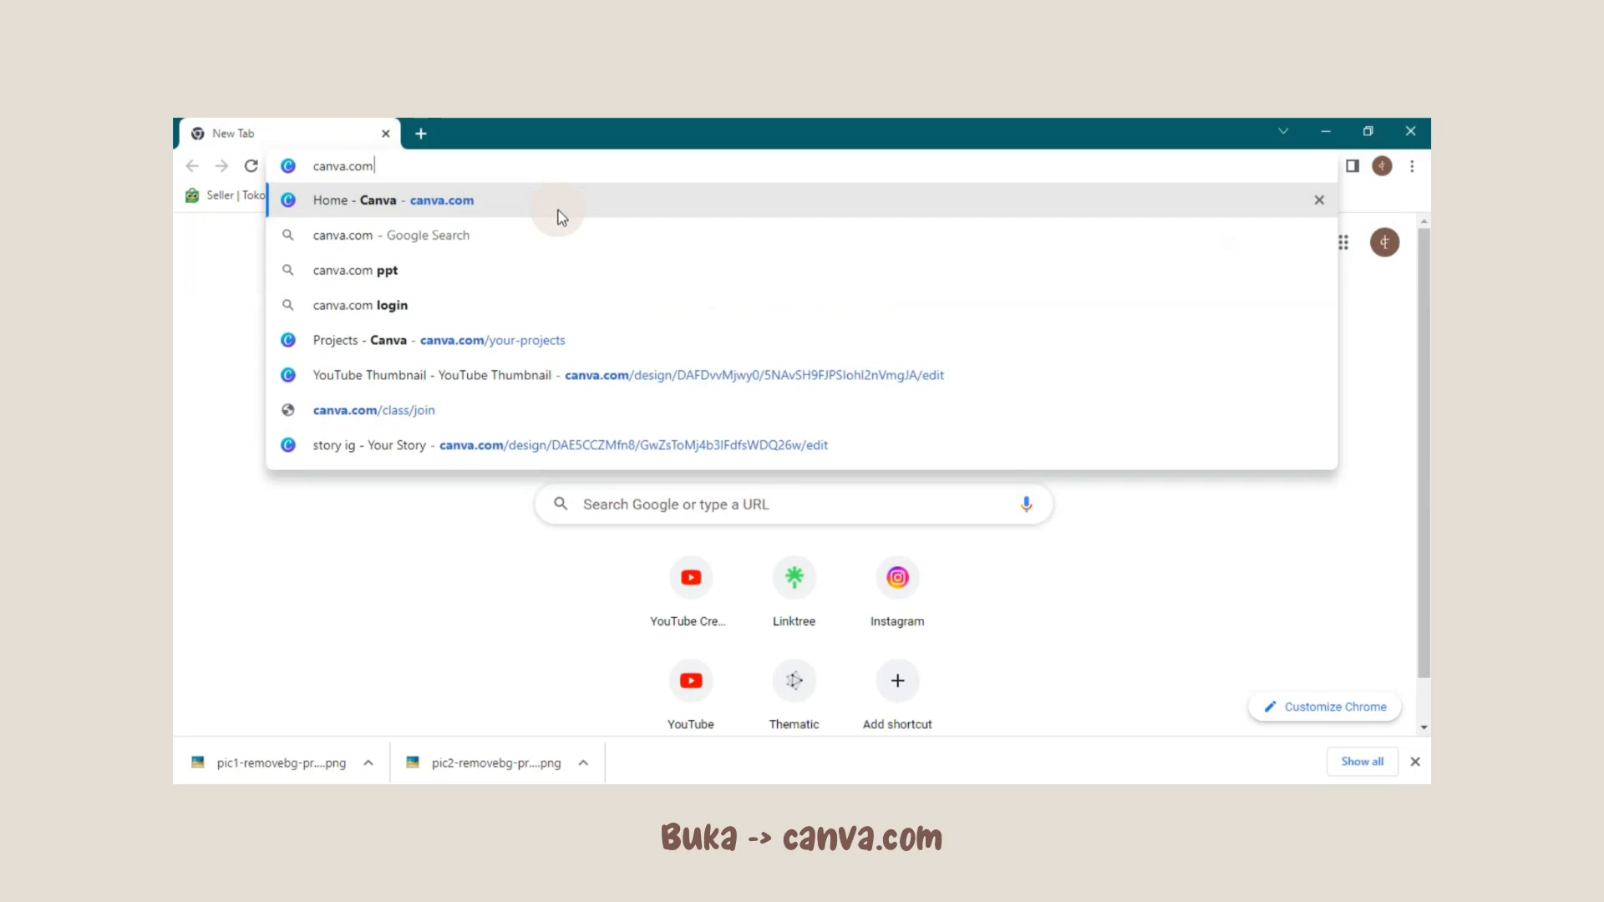
left_click(514, 209)
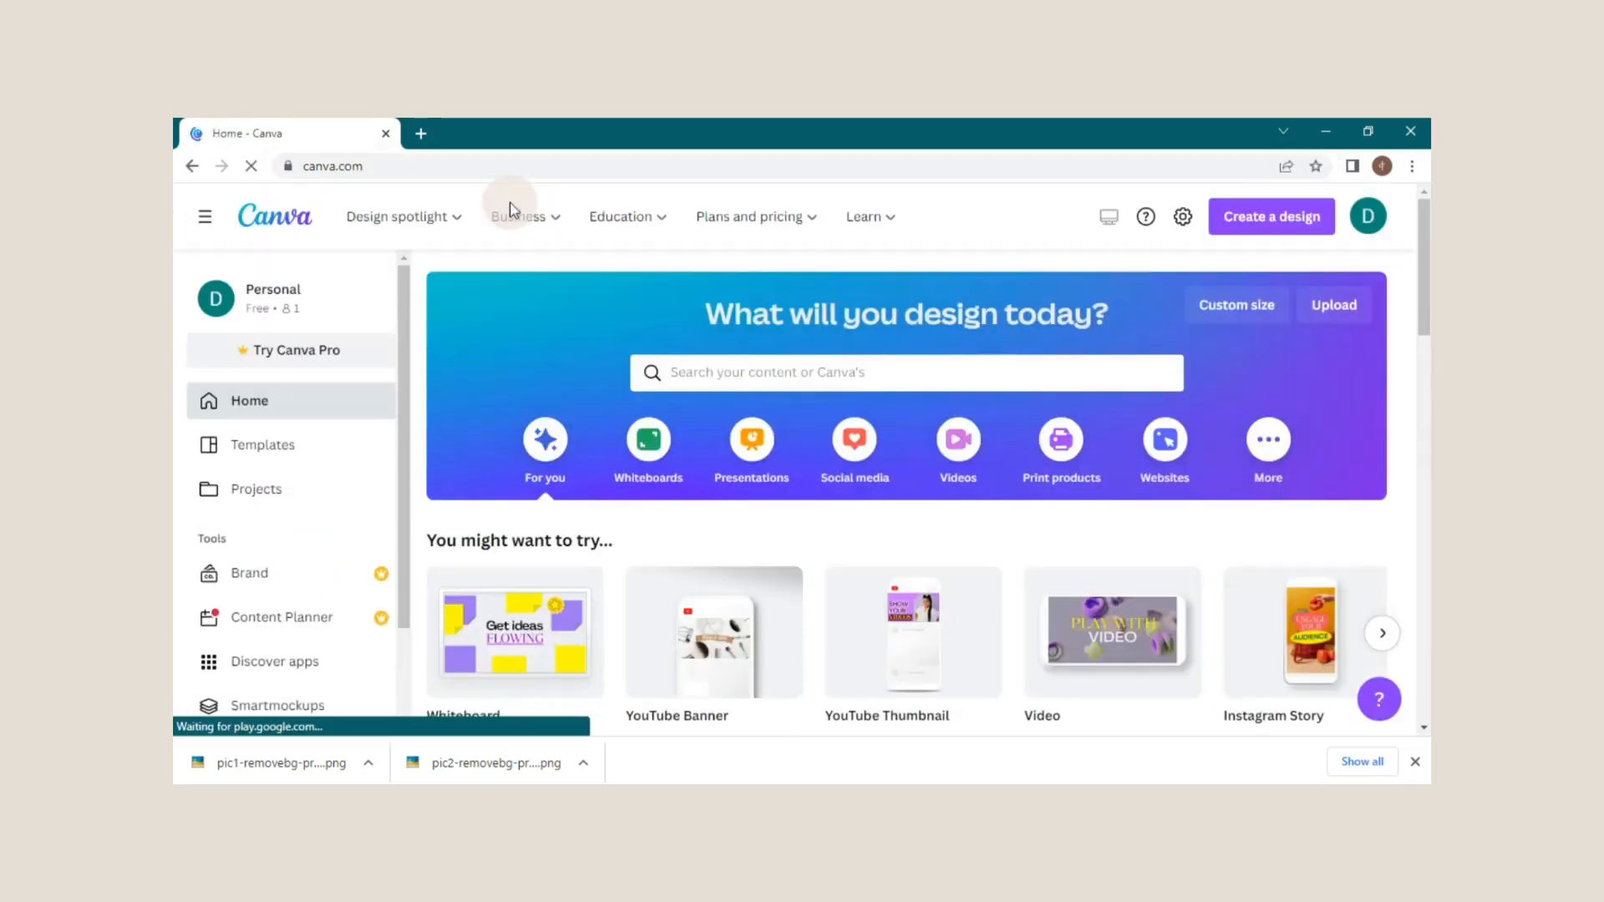
left_click(1418, 763)
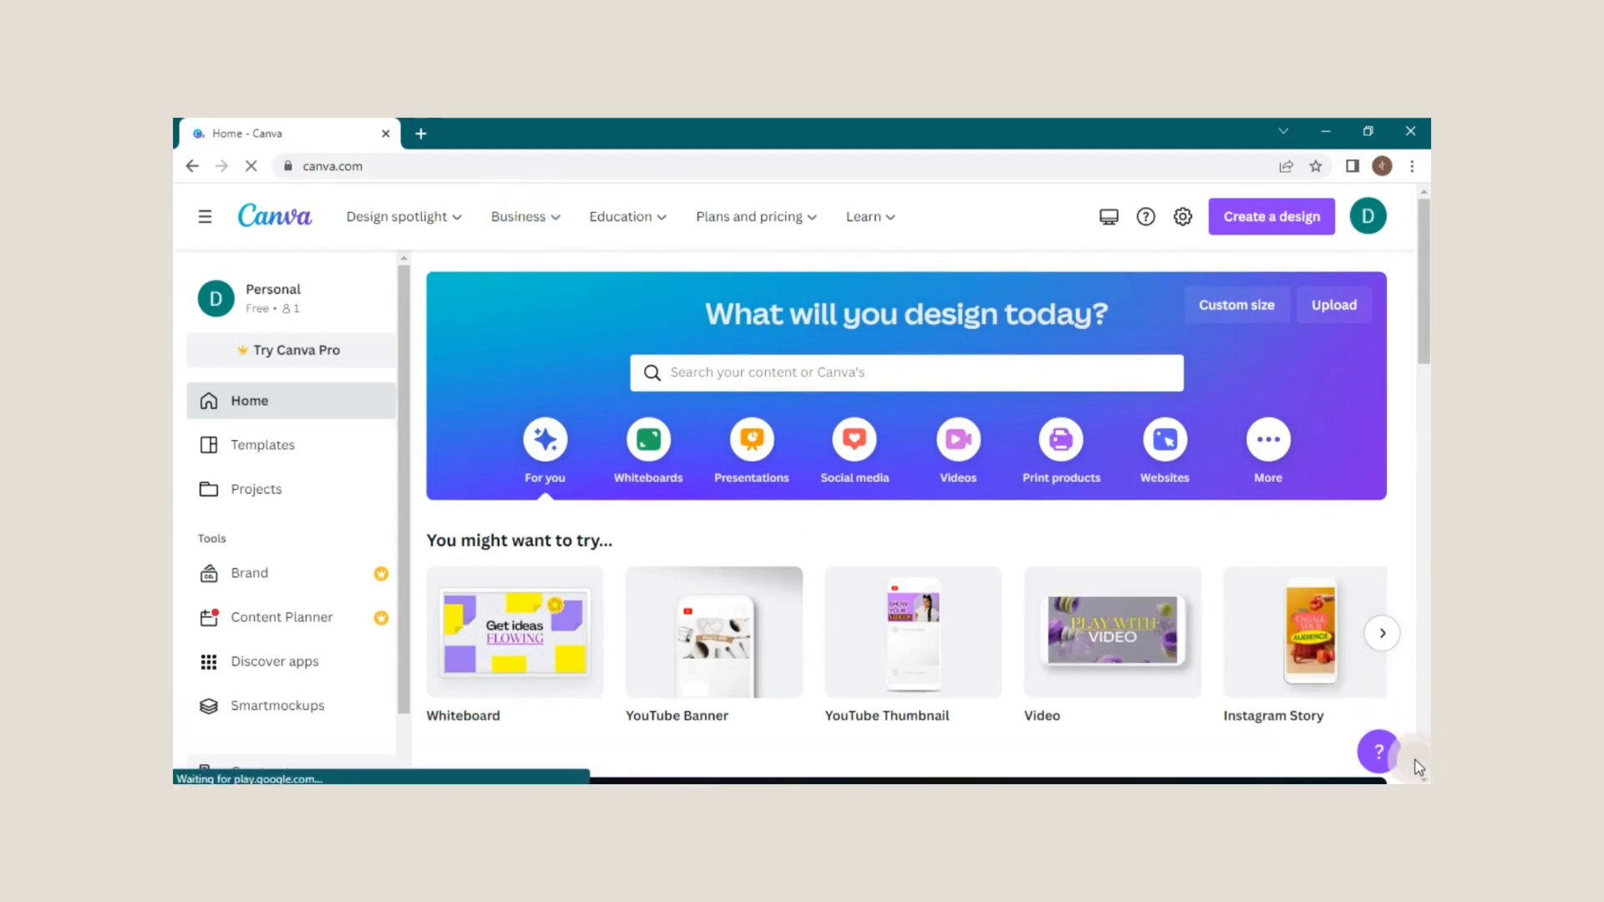
Look up "youtube thumbnail" among the design templates
left_click(912, 368)
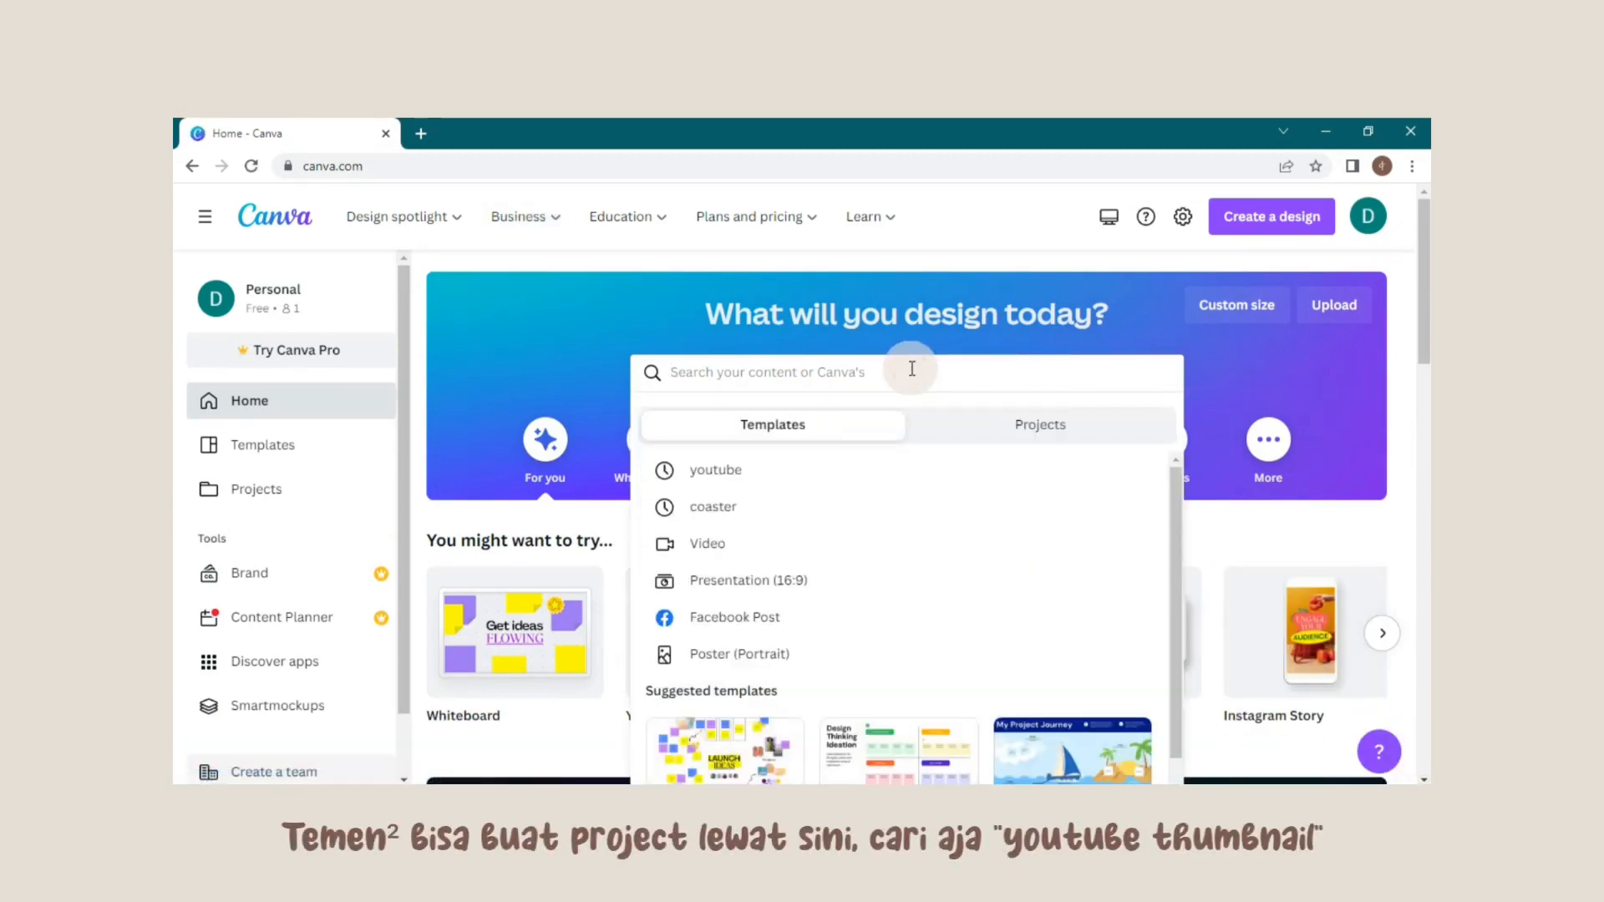
type("youtube thumbnail")
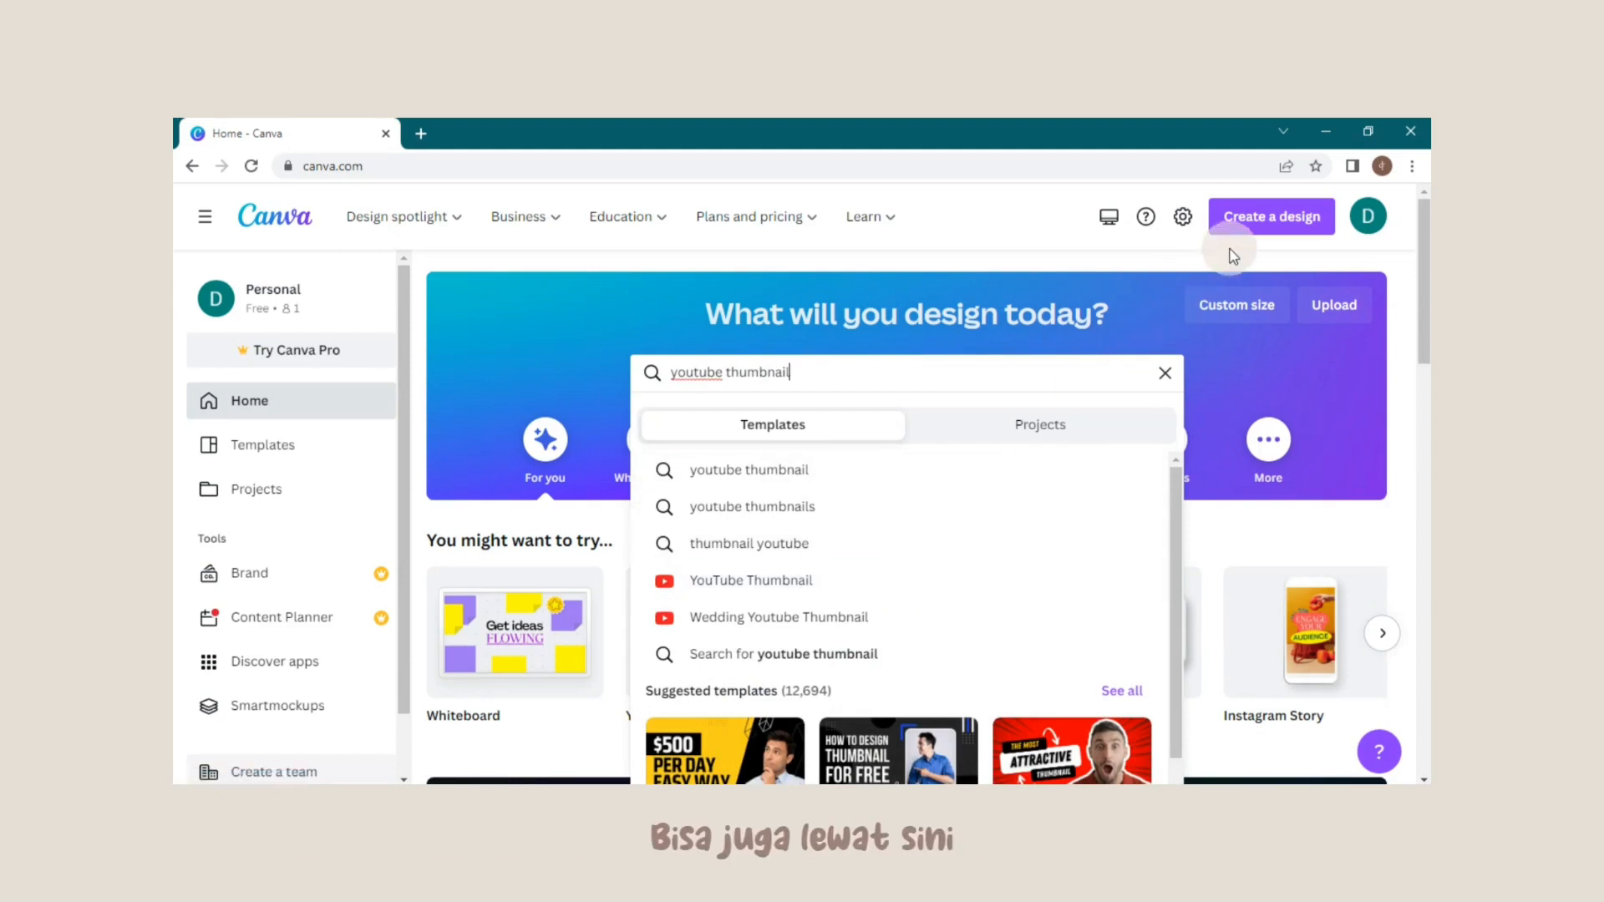
Create a new custom-size design 1280 px wide and 720 px high
left_click(1254, 234)
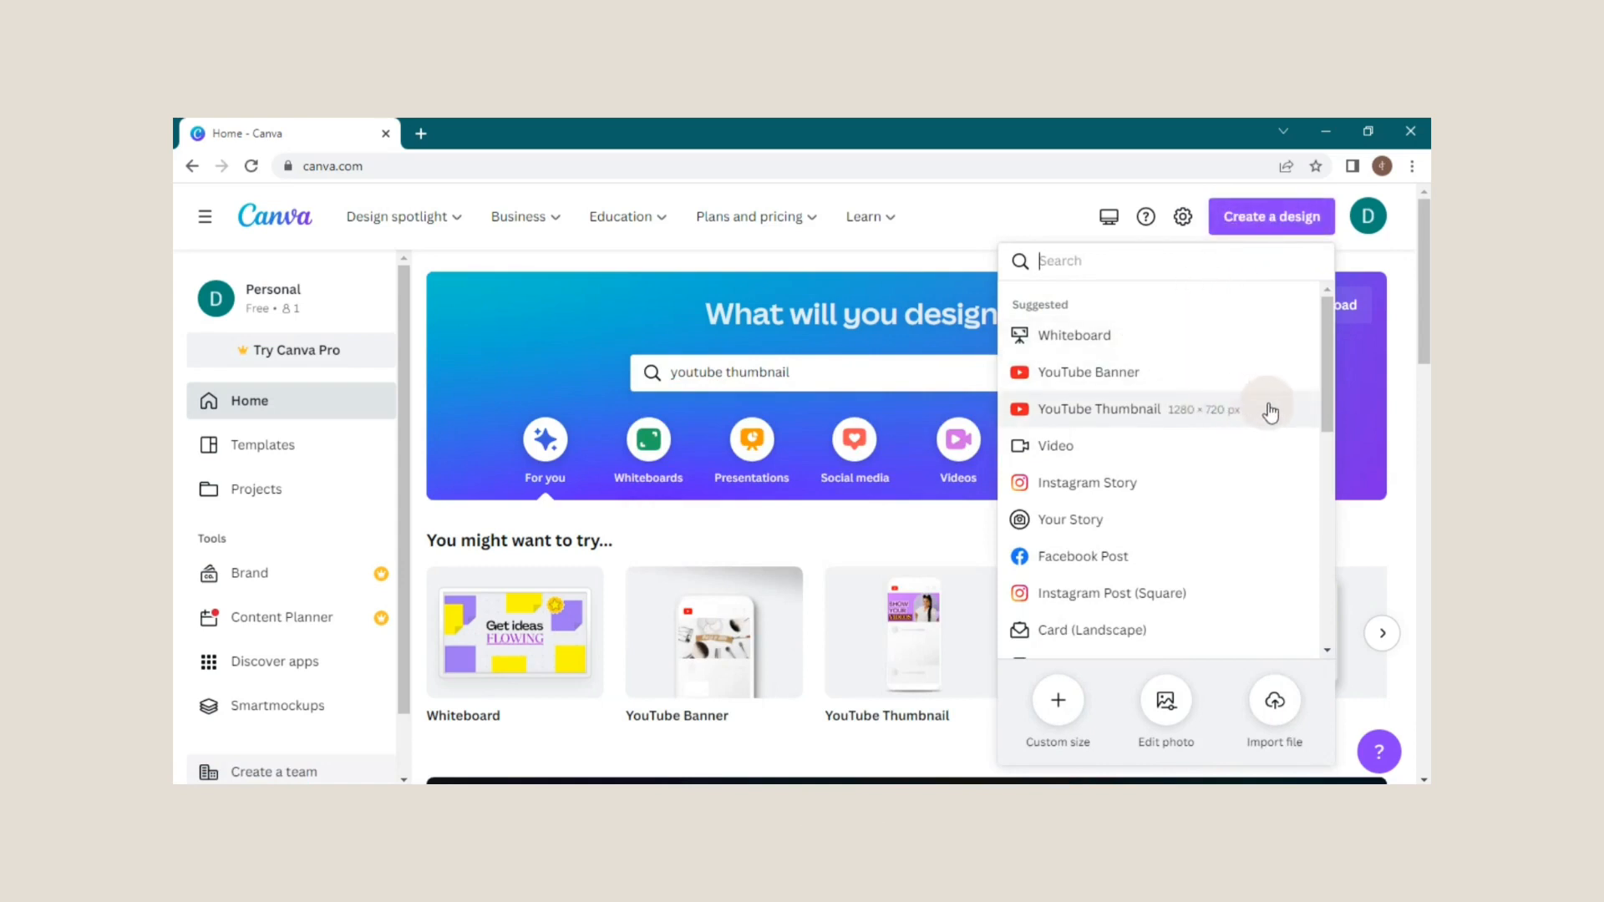
left_click(1060, 706)
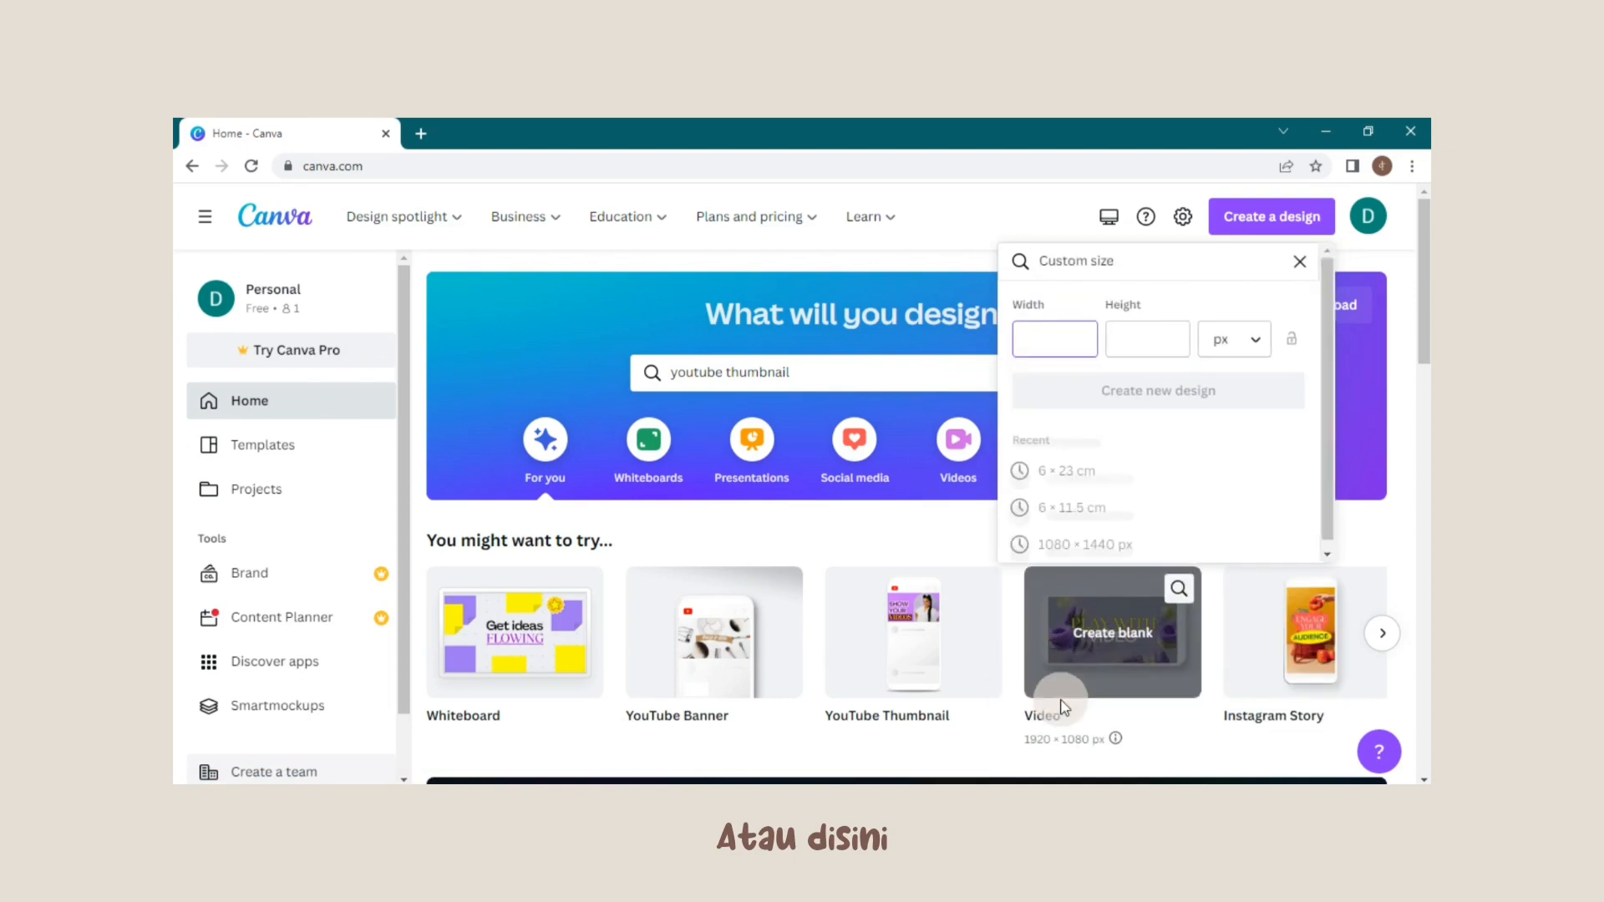
type("1280")
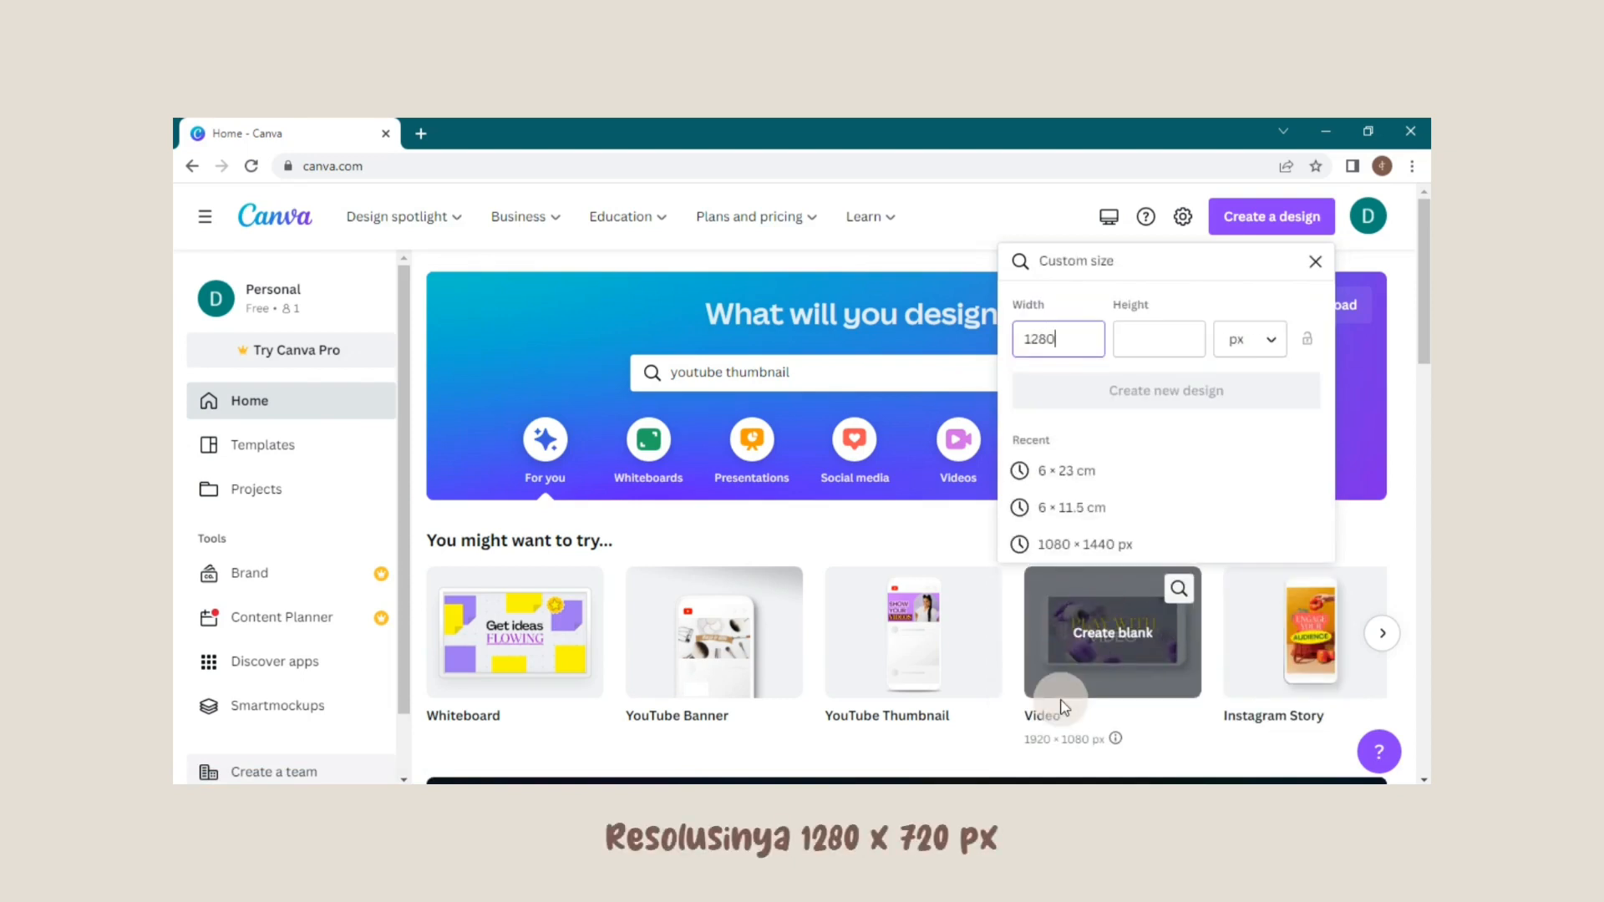
type("720")
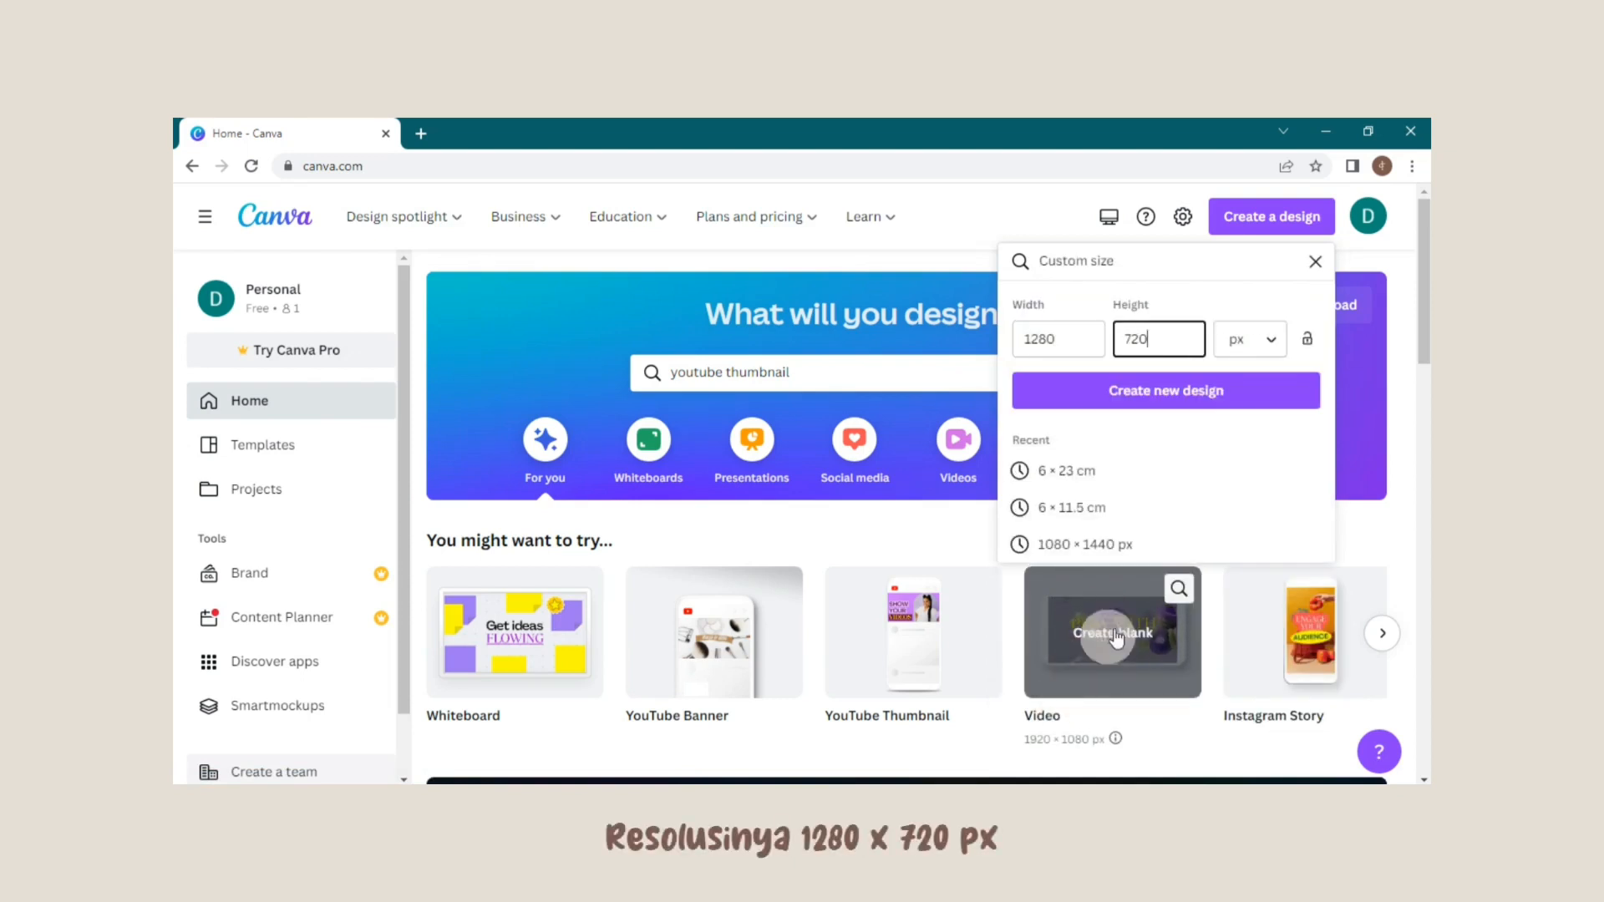
left_click(1187, 407)
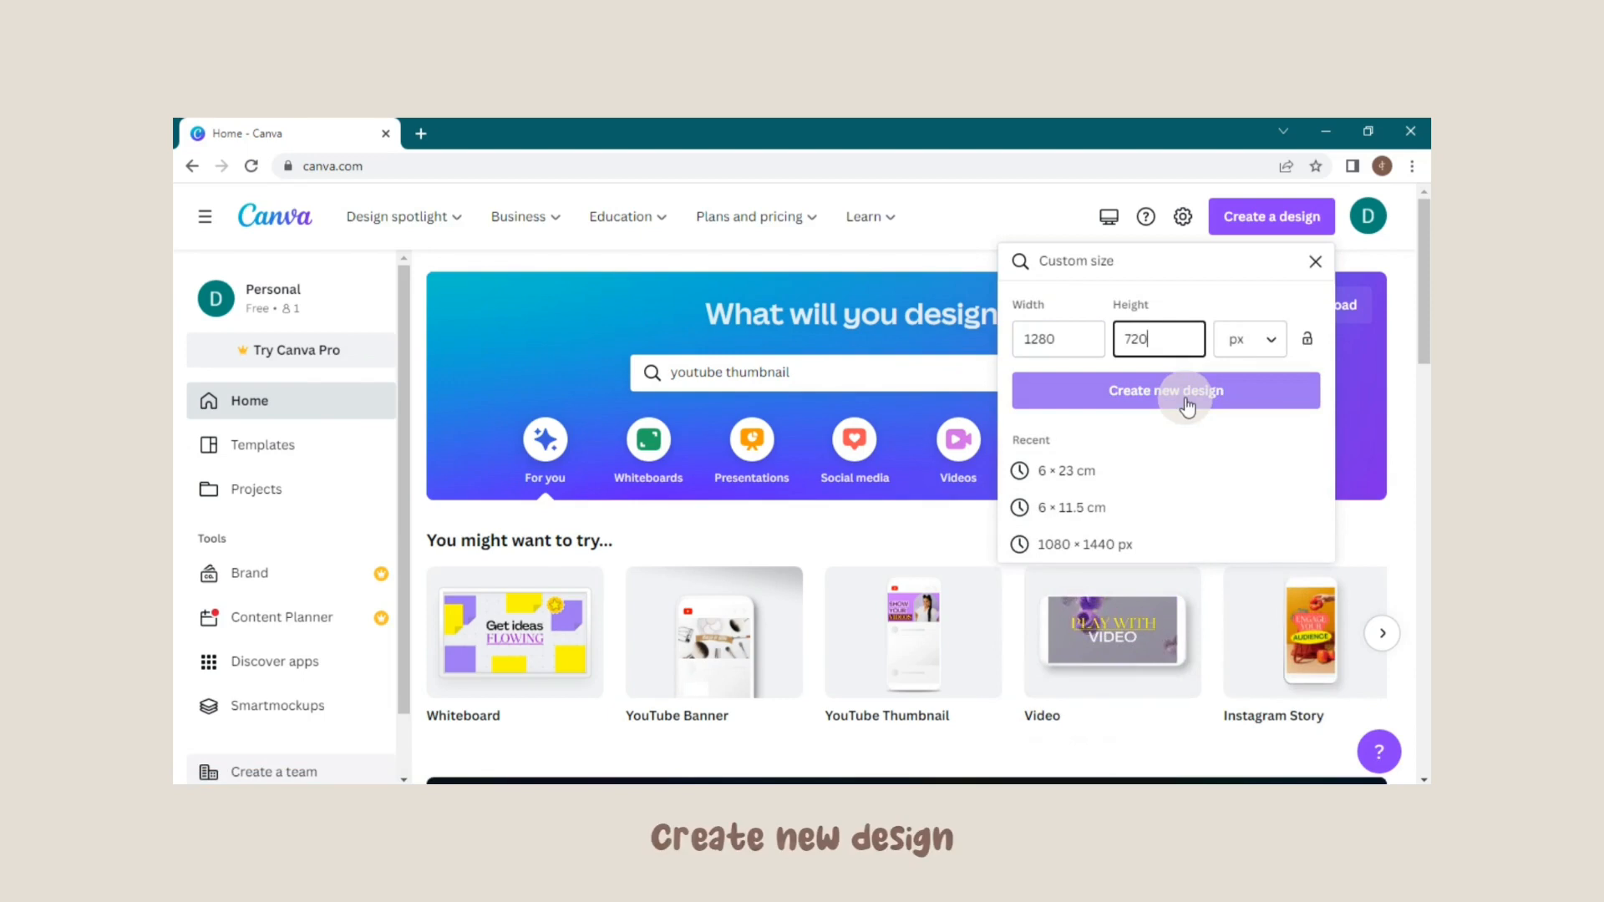
Open the blank 1280 × 720 px design and close the Canva home page
left_click(1238, 396)
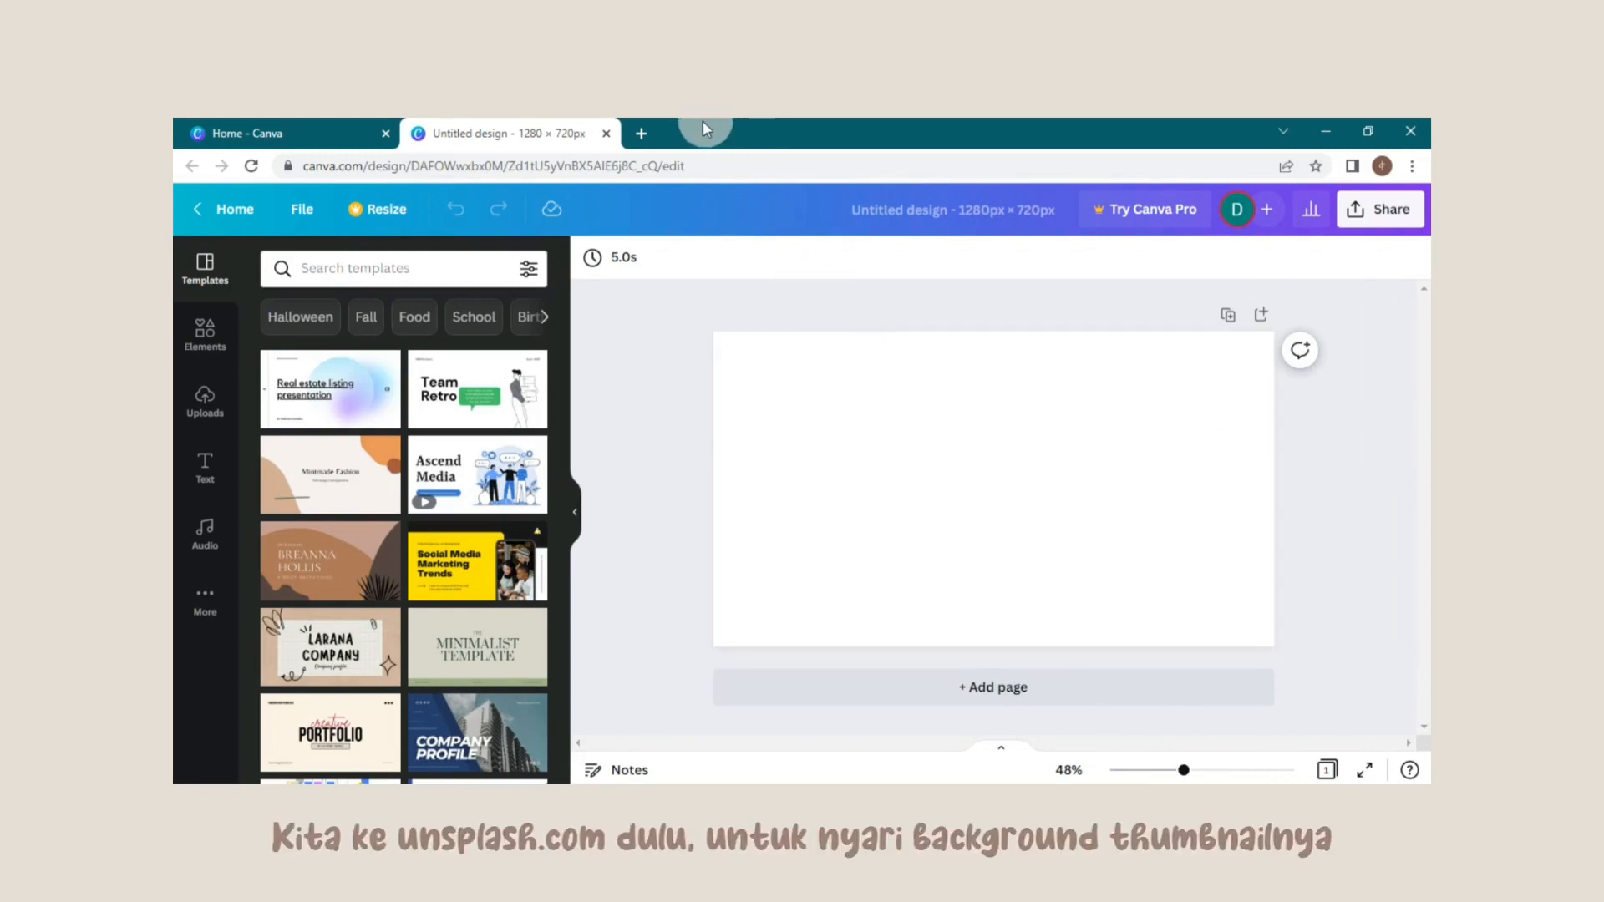
left_click(385, 134)
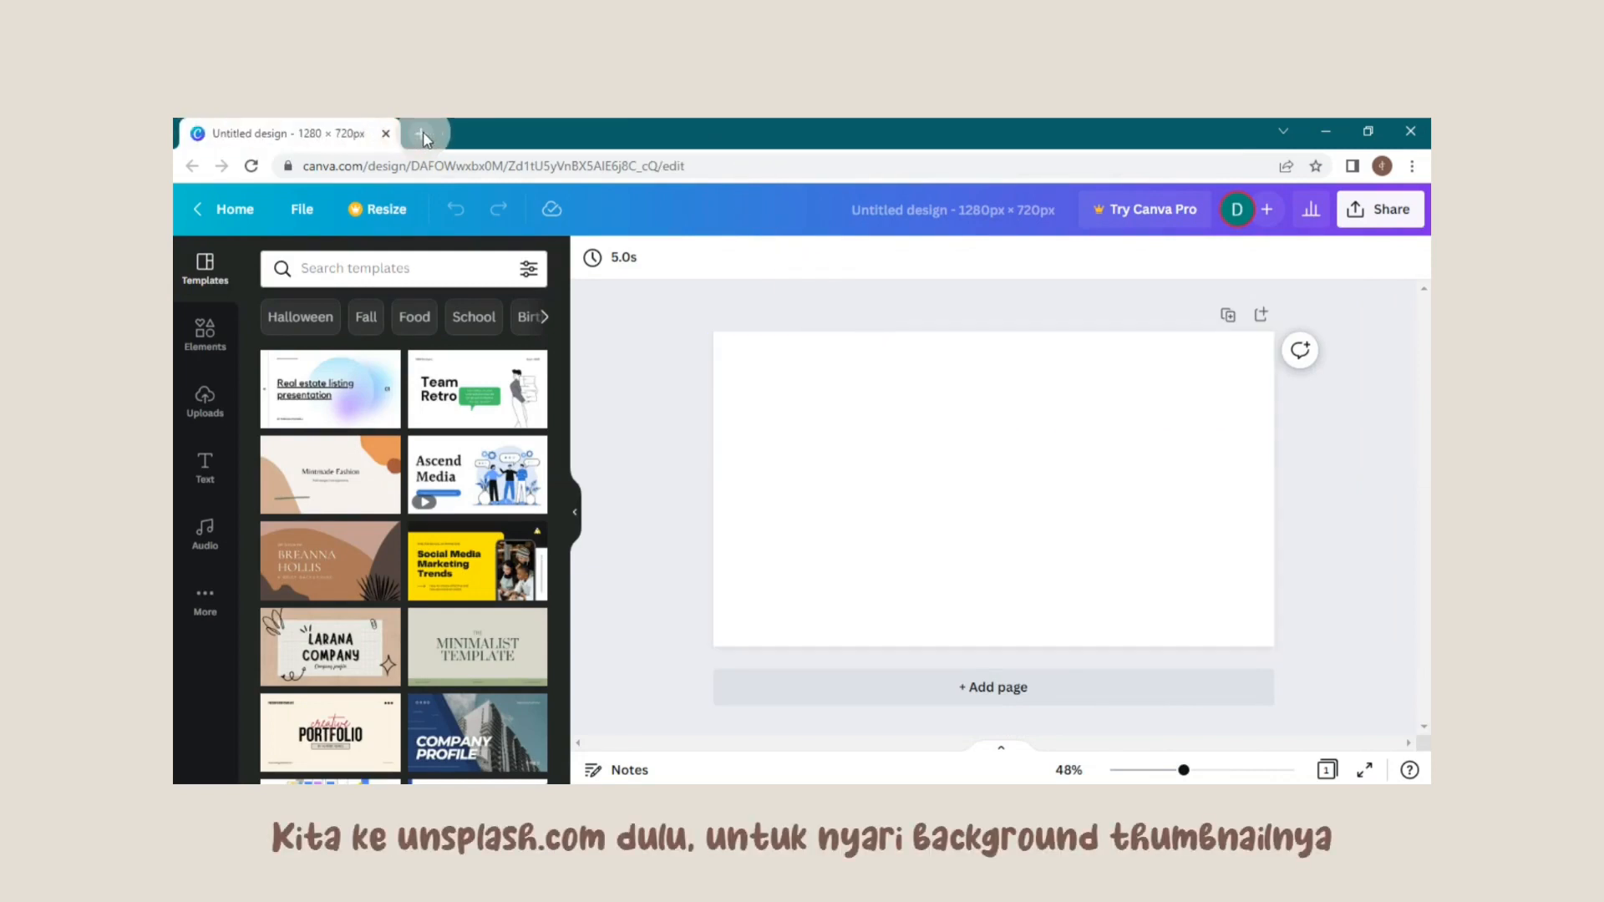
Go to unsplash.com in a new browser tab
left_click(422, 132)
type("uns")
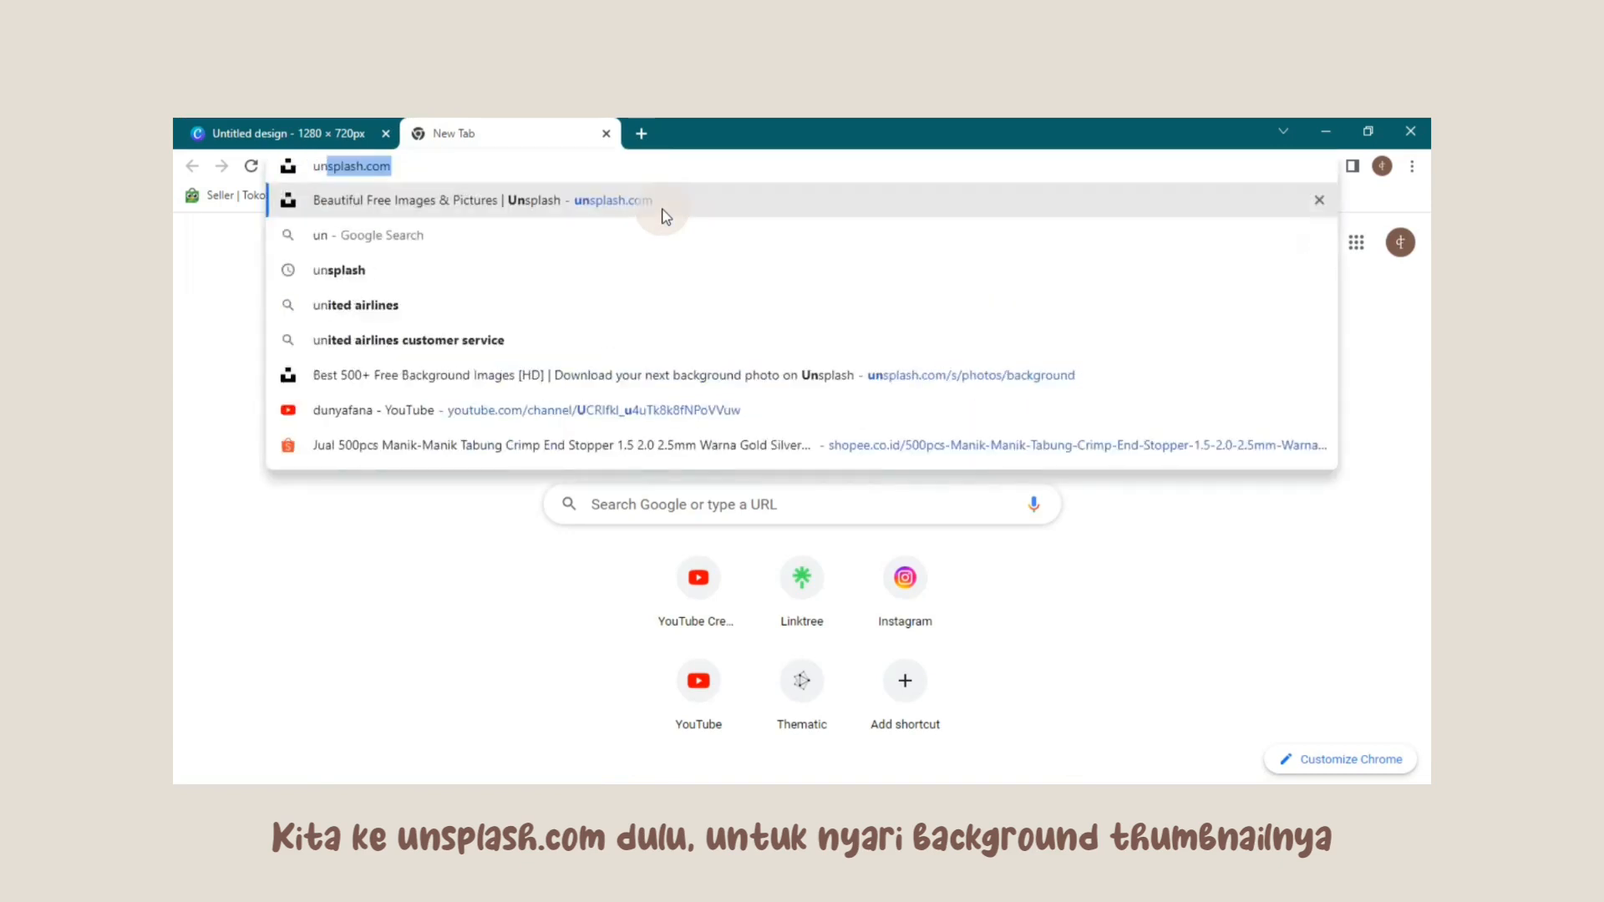
type("pla")
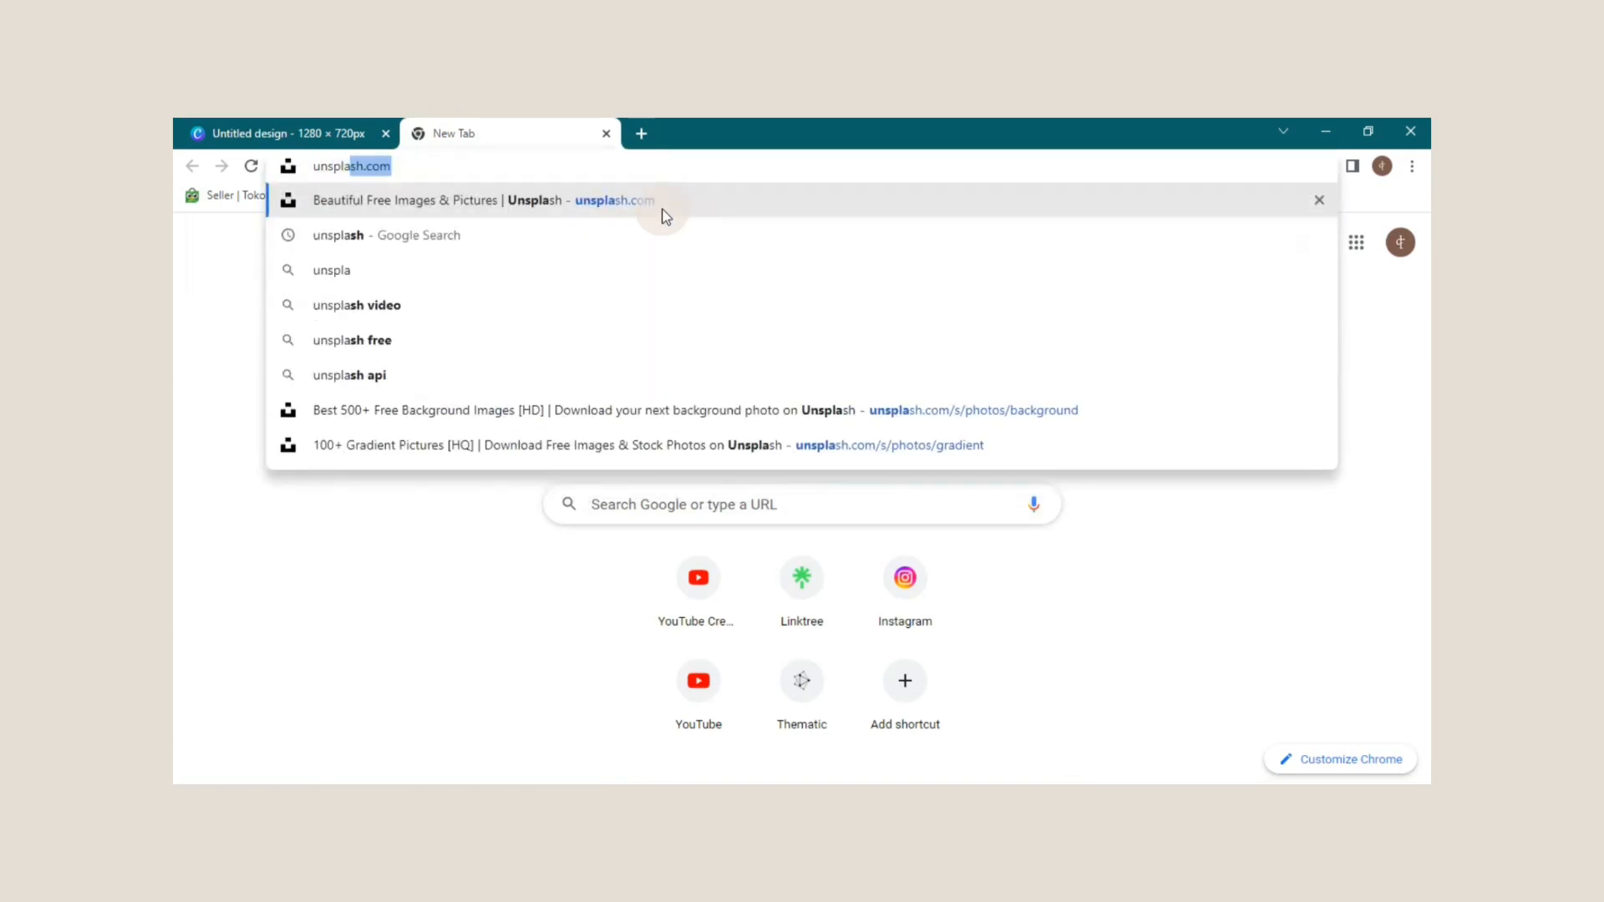
type("sh.com")
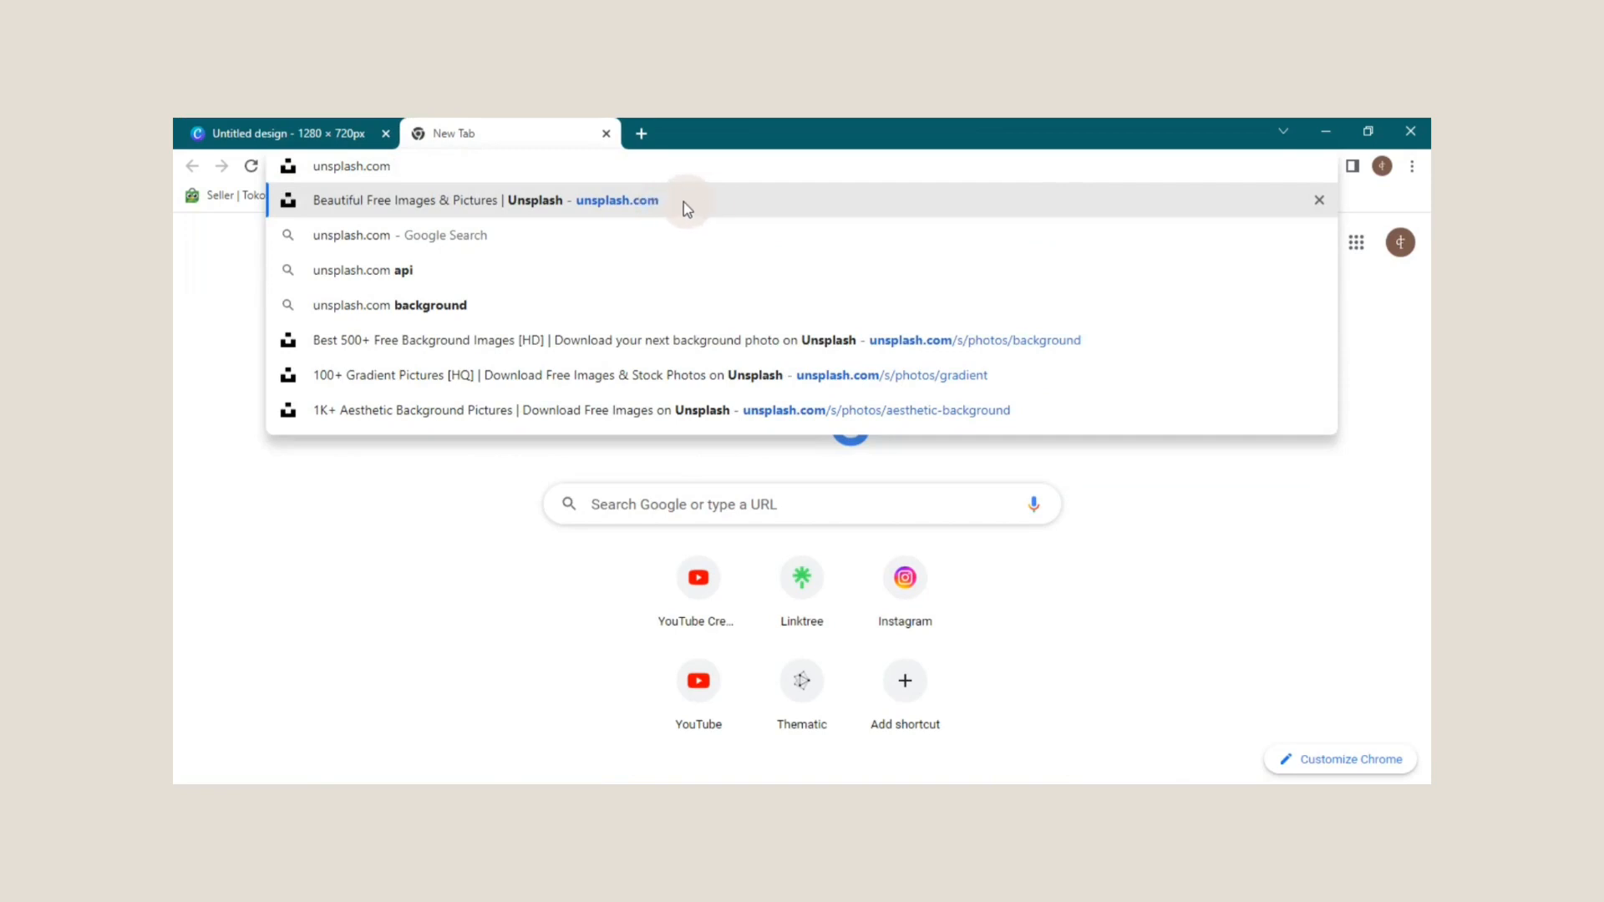
left_click(693, 208)
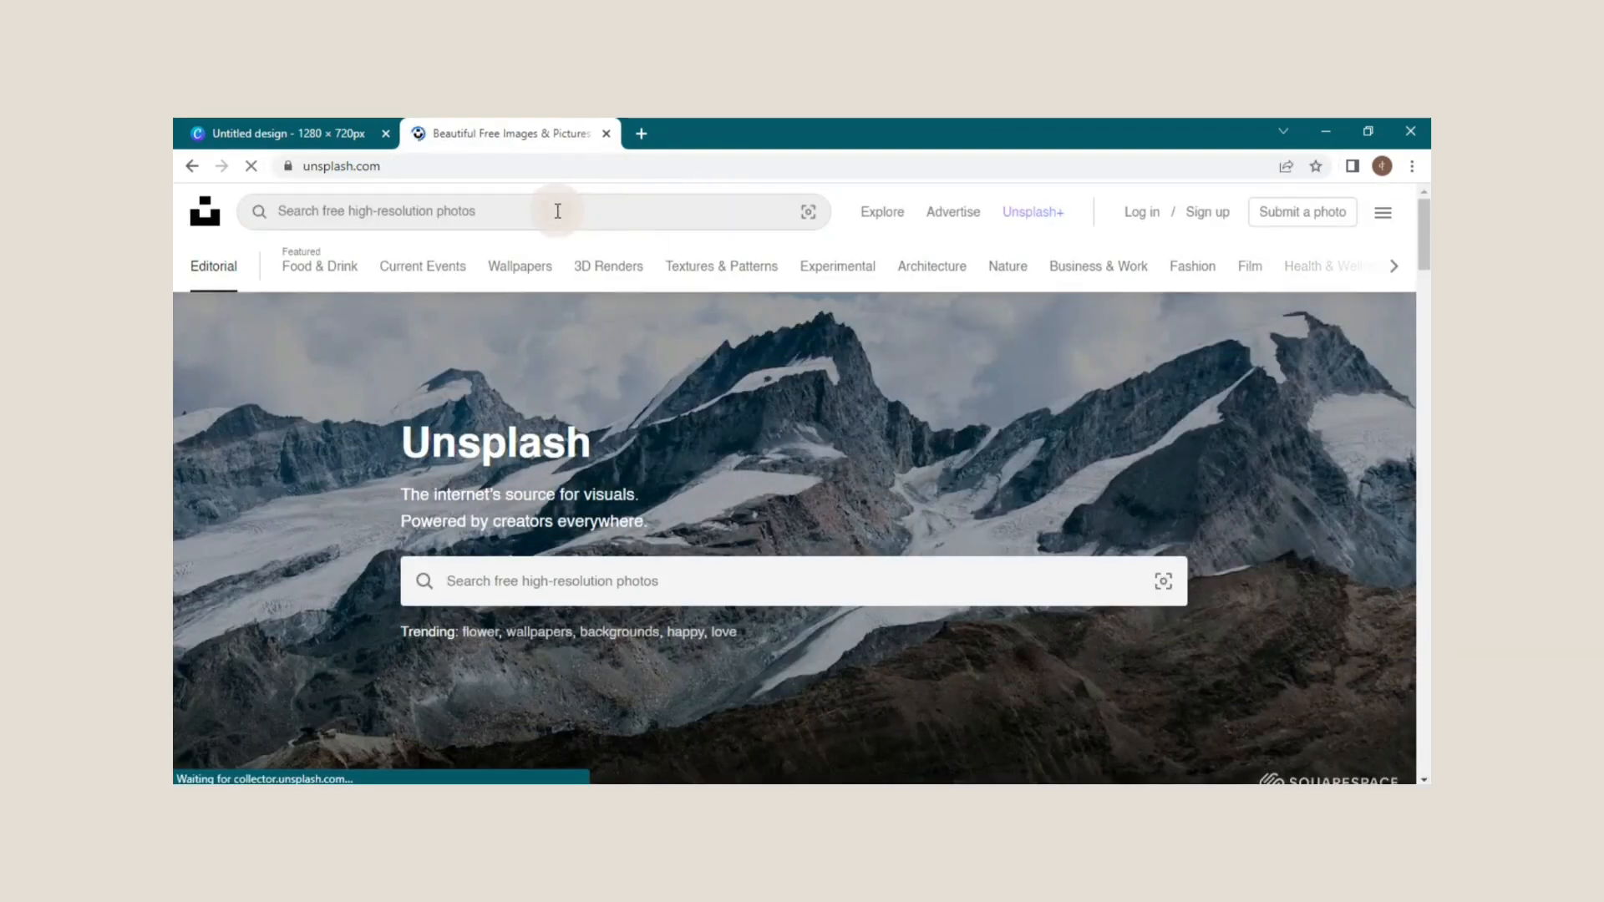
Search the Unsplash photos for "background" and look through the results for a suitable thumbnail backdrop
left_click(557, 210)
type("background")
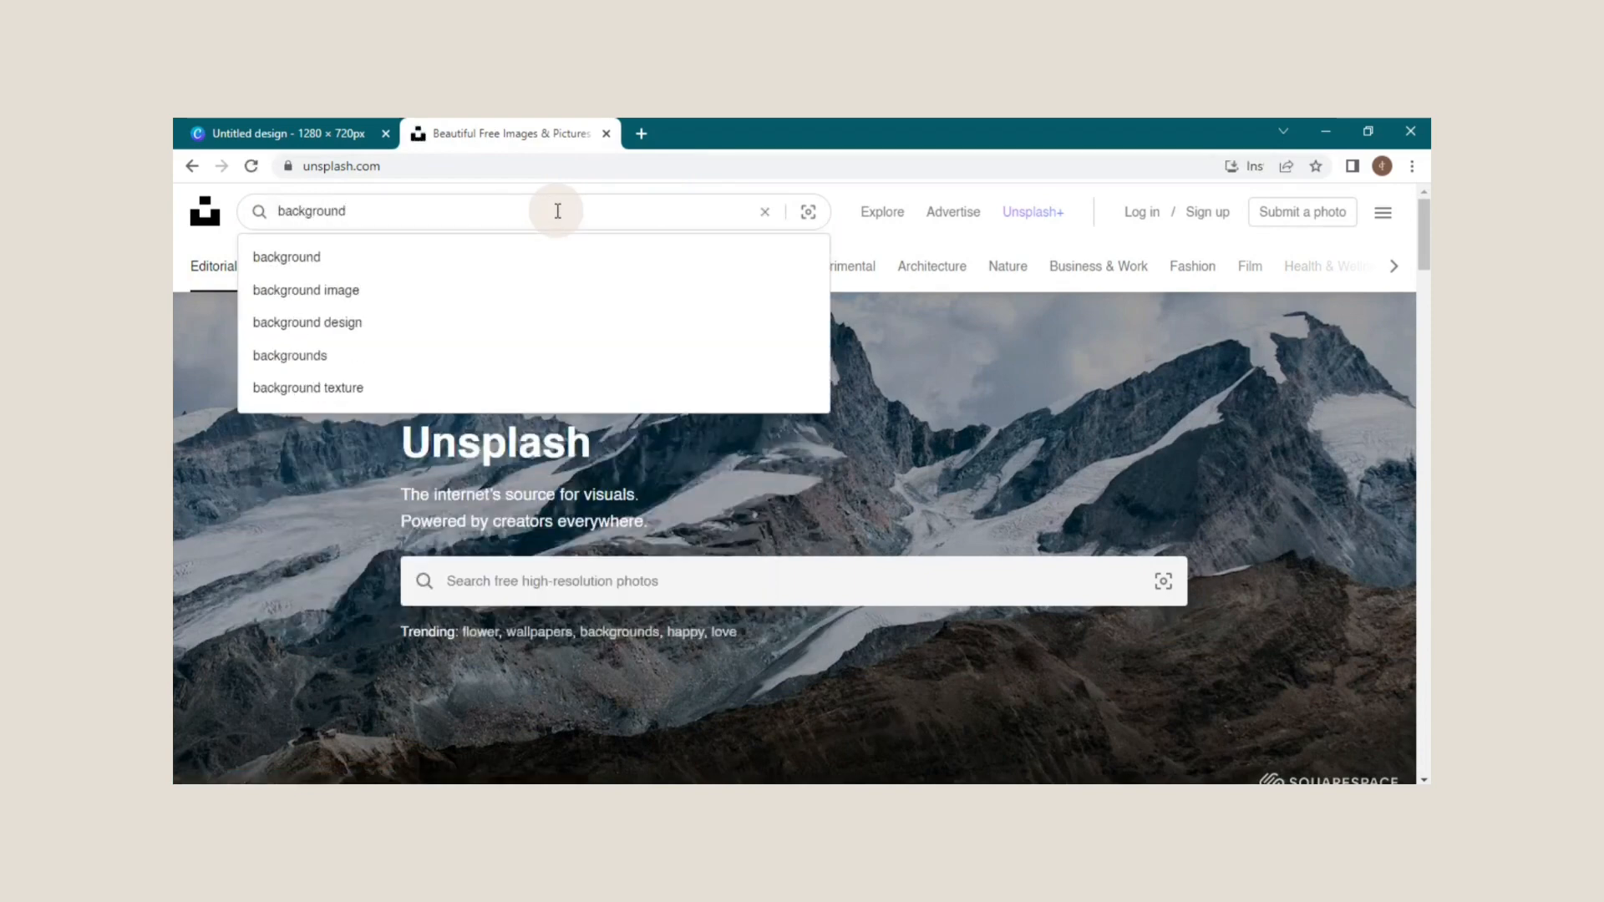
key("Return")
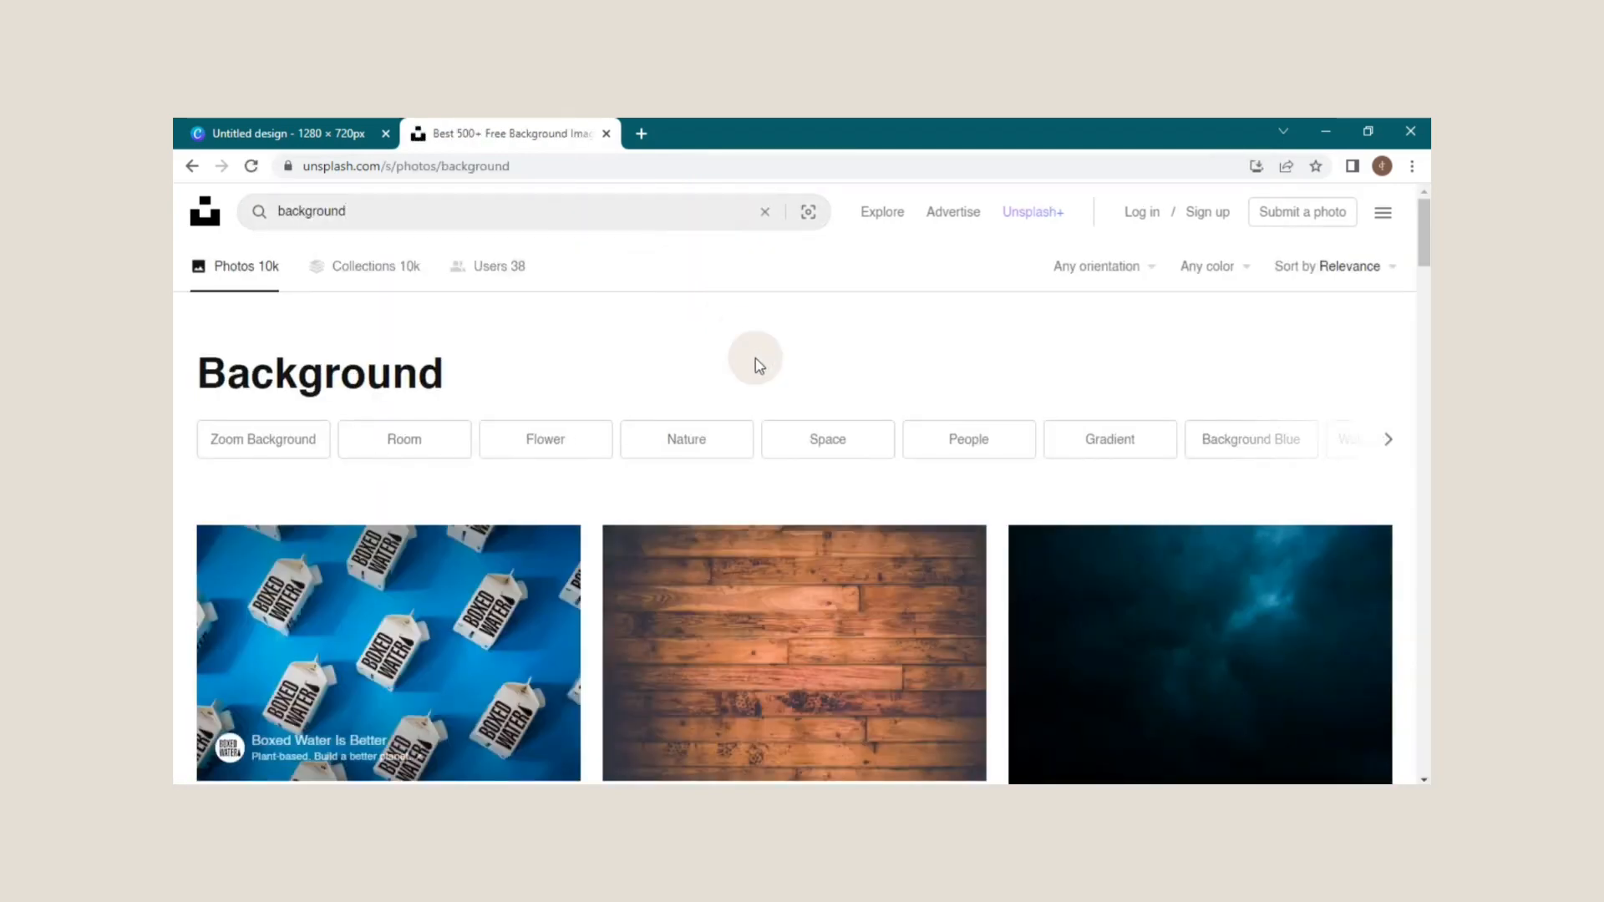
scroll(757, 358, "down", 3)
scroll(757, 357, "down", 12)
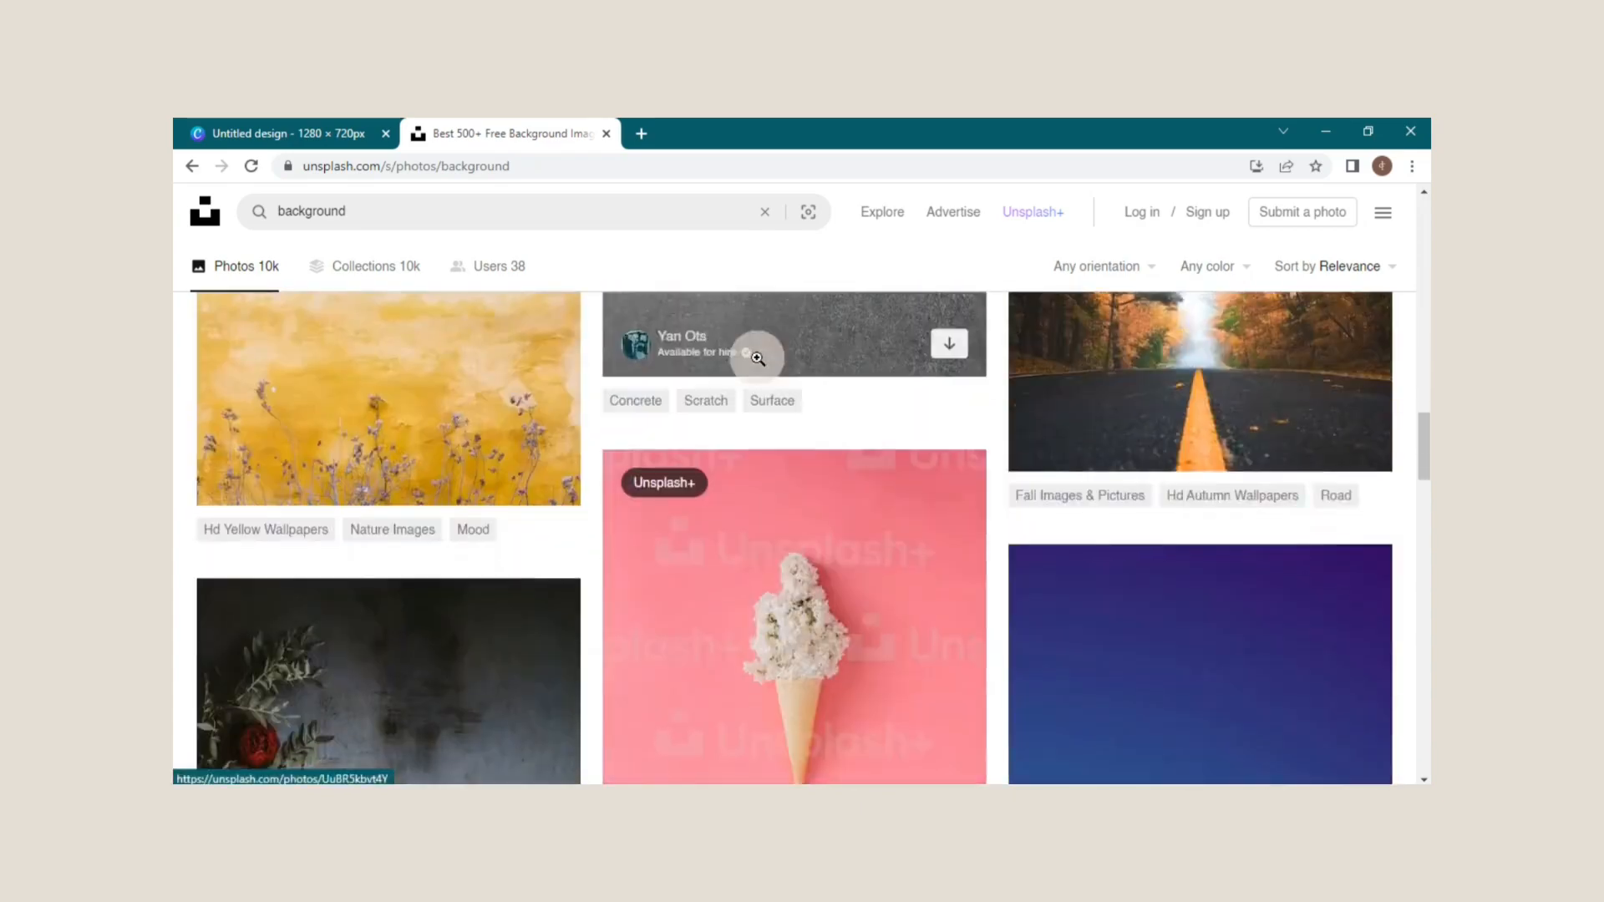
scroll(757, 358, "down", 5)
Change the photo search to the suggested term "background design"
left_click(648, 220)
key("Down")
key("Down")
key("Down")
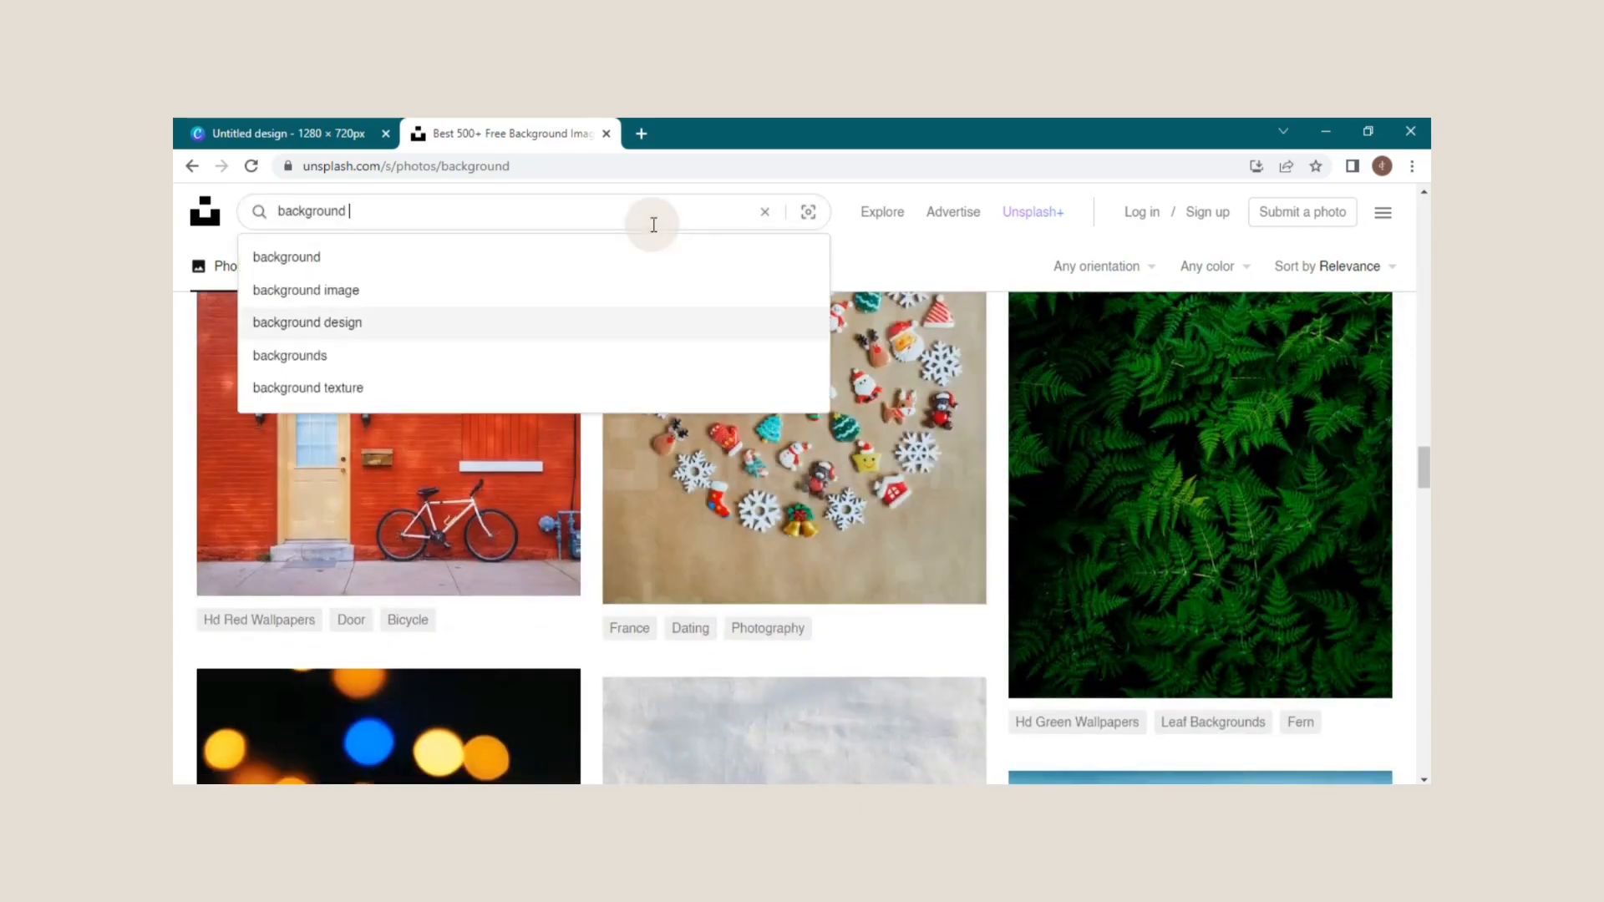
key("Return")
Find the pink marble texture photo among the results, download it and dismiss the browser's downloads bar
scroll(811, 403, "down", 12)
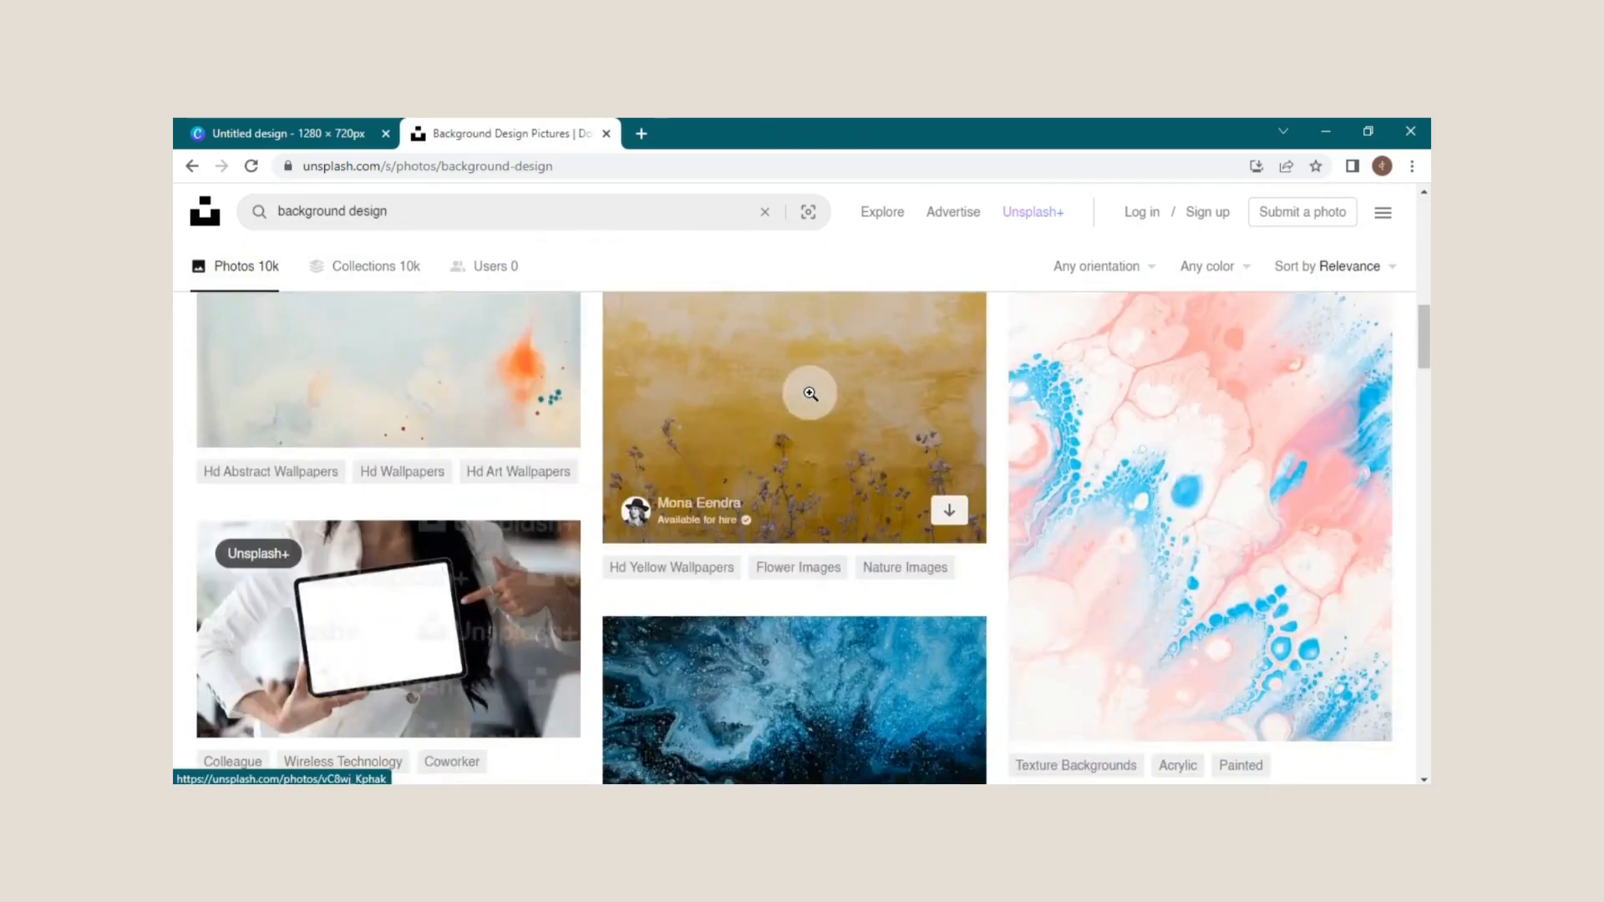
scroll(811, 394, "down", 12)
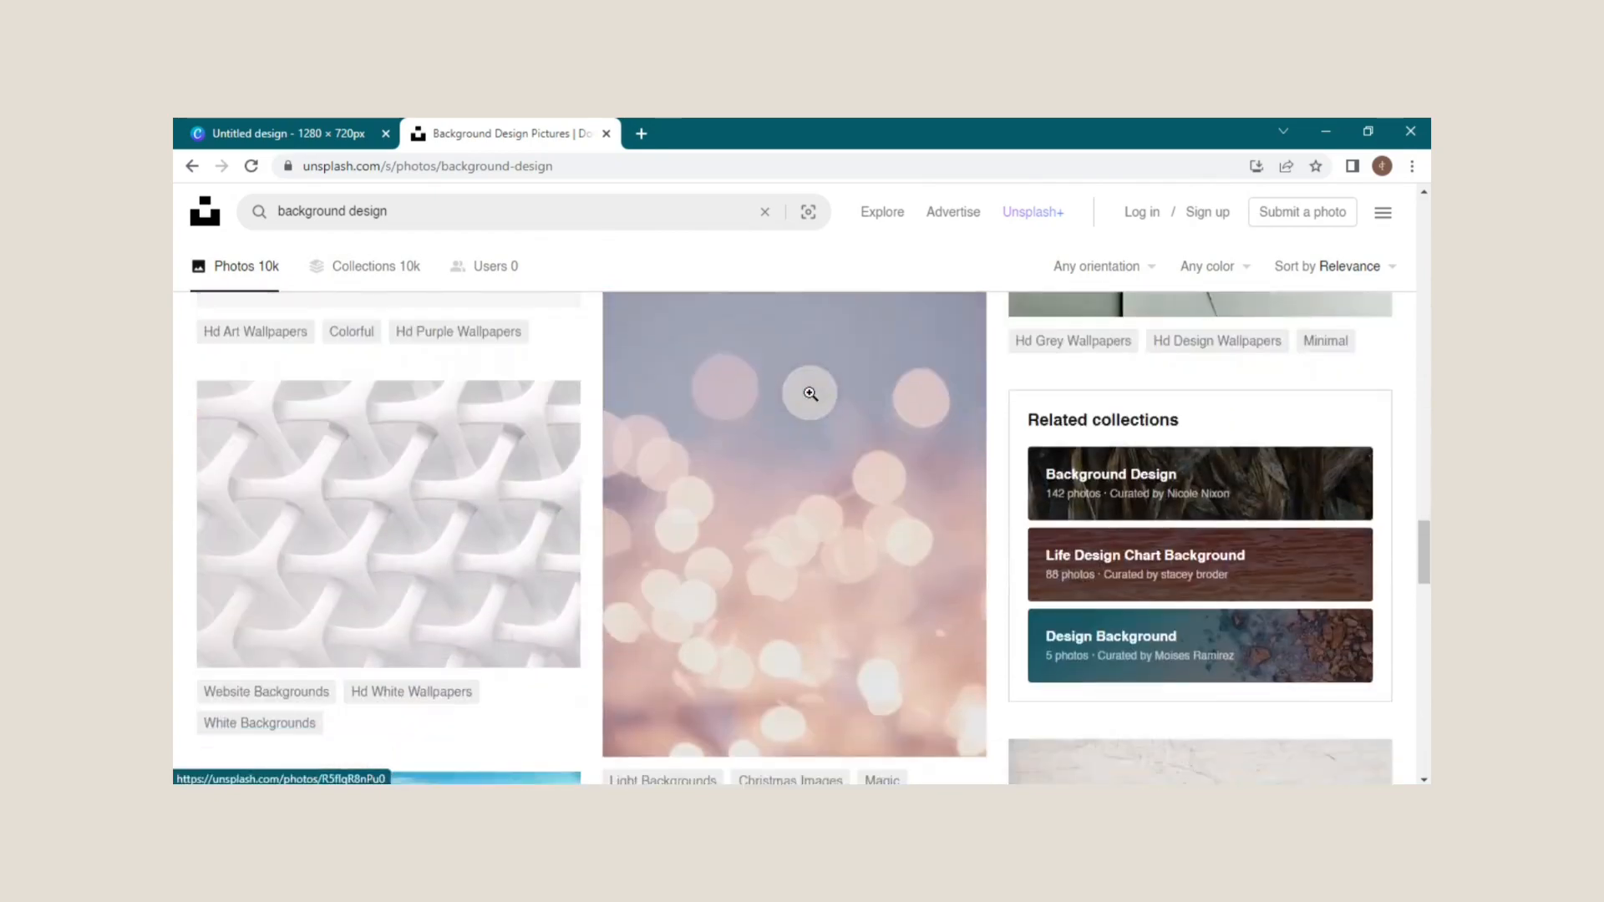
scroll(811, 393, "down", 15)
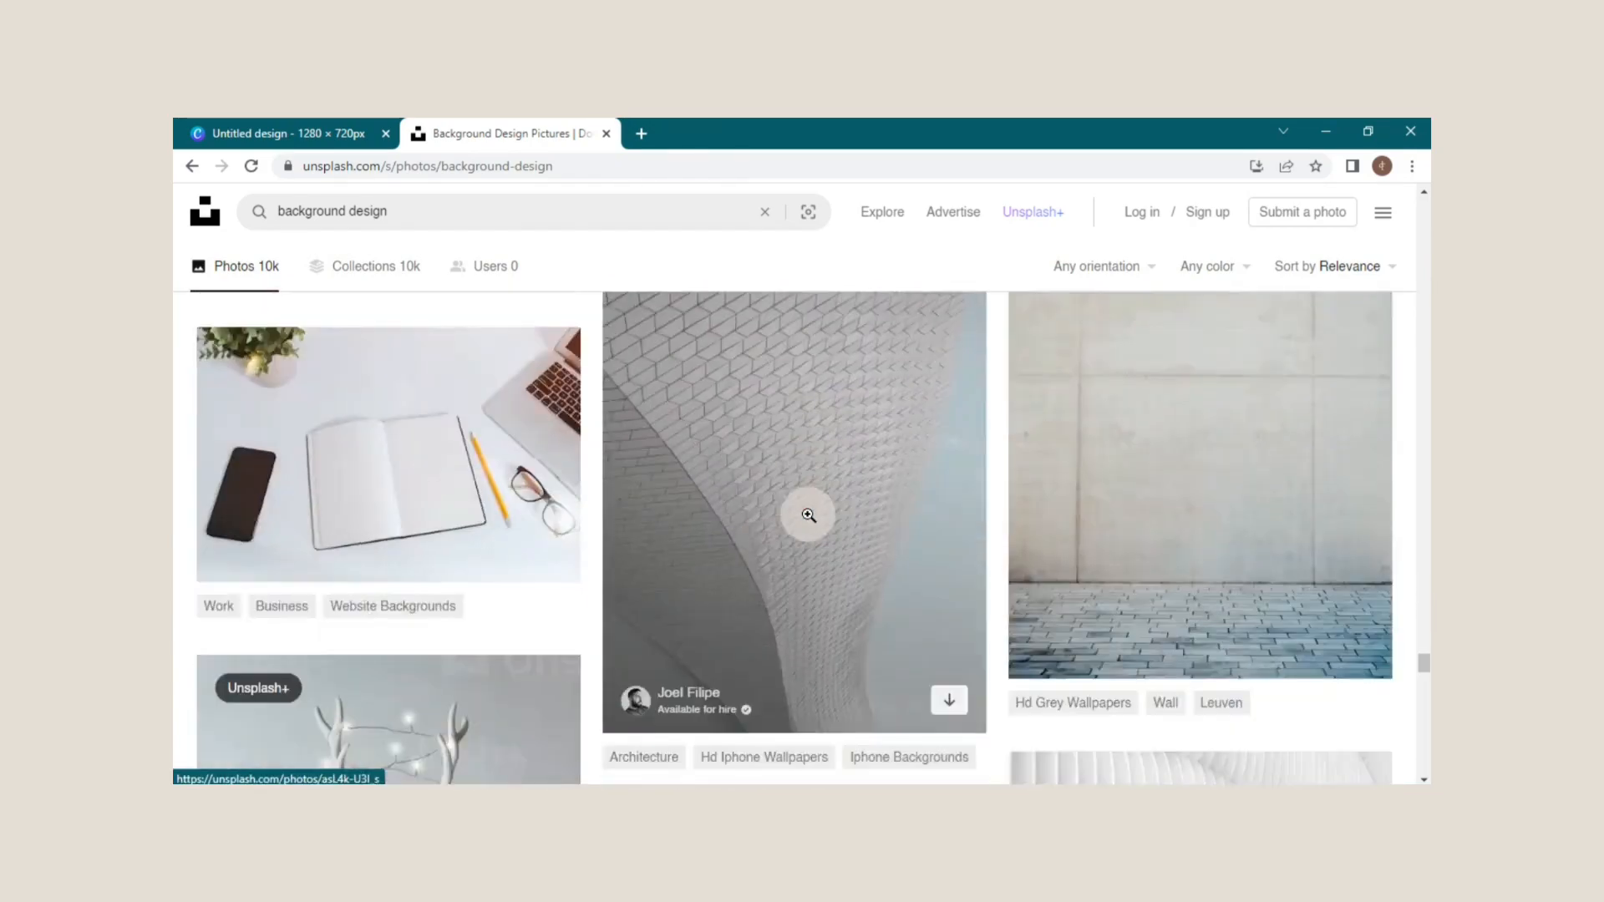
scroll(808, 515, "down", 5)
scroll(808, 515, "up", 4)
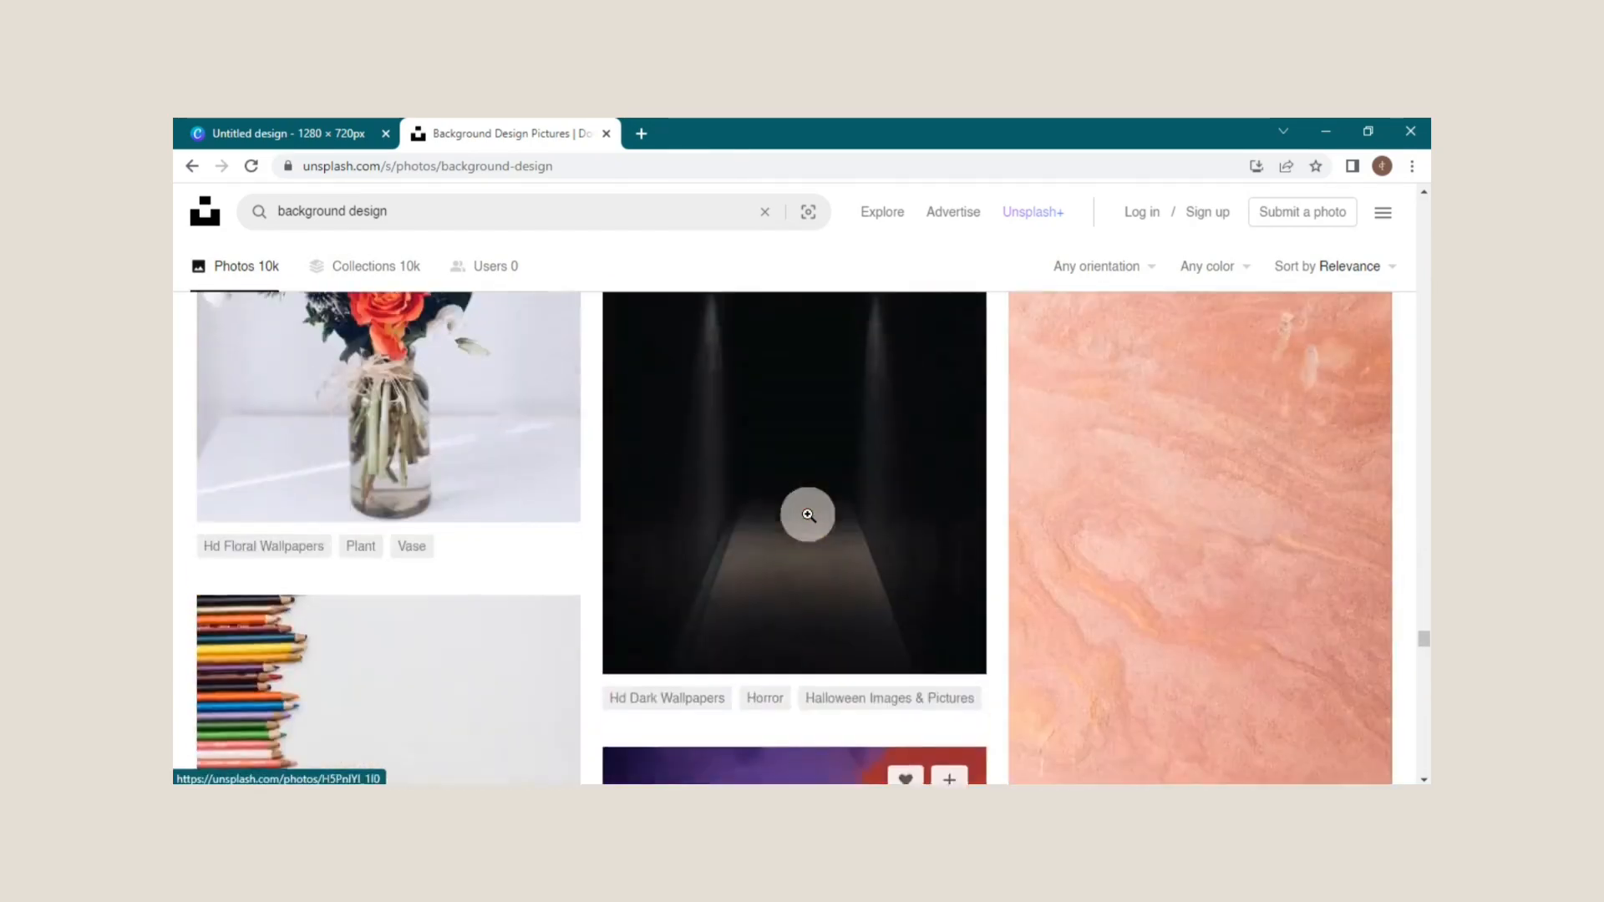
scroll(808, 515, "down", 1)
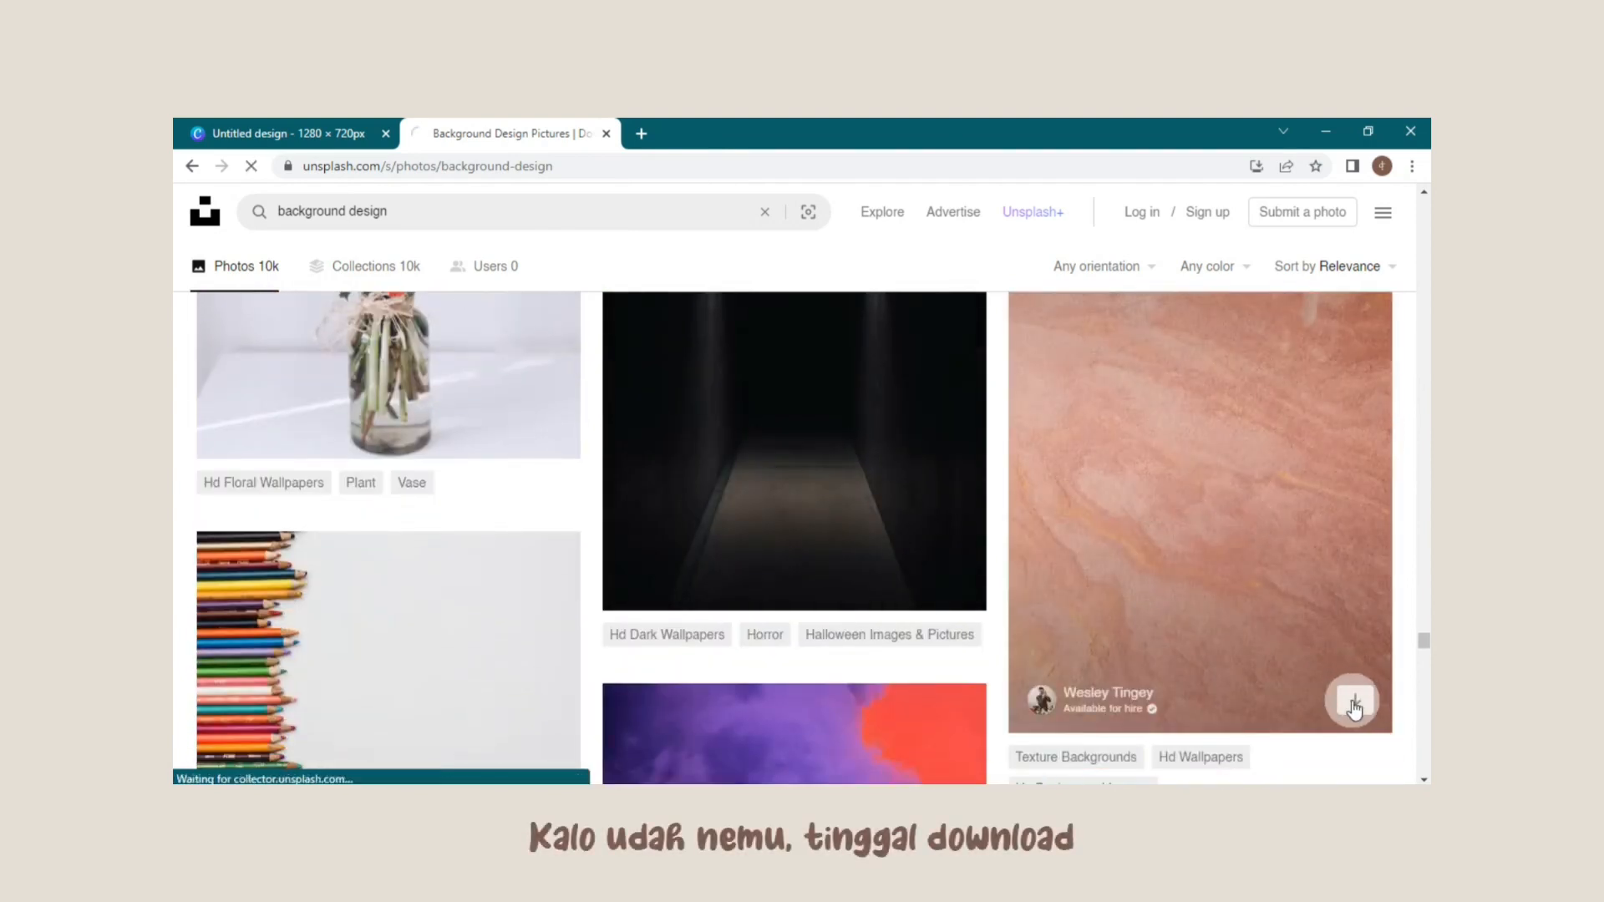
left_click(1354, 701)
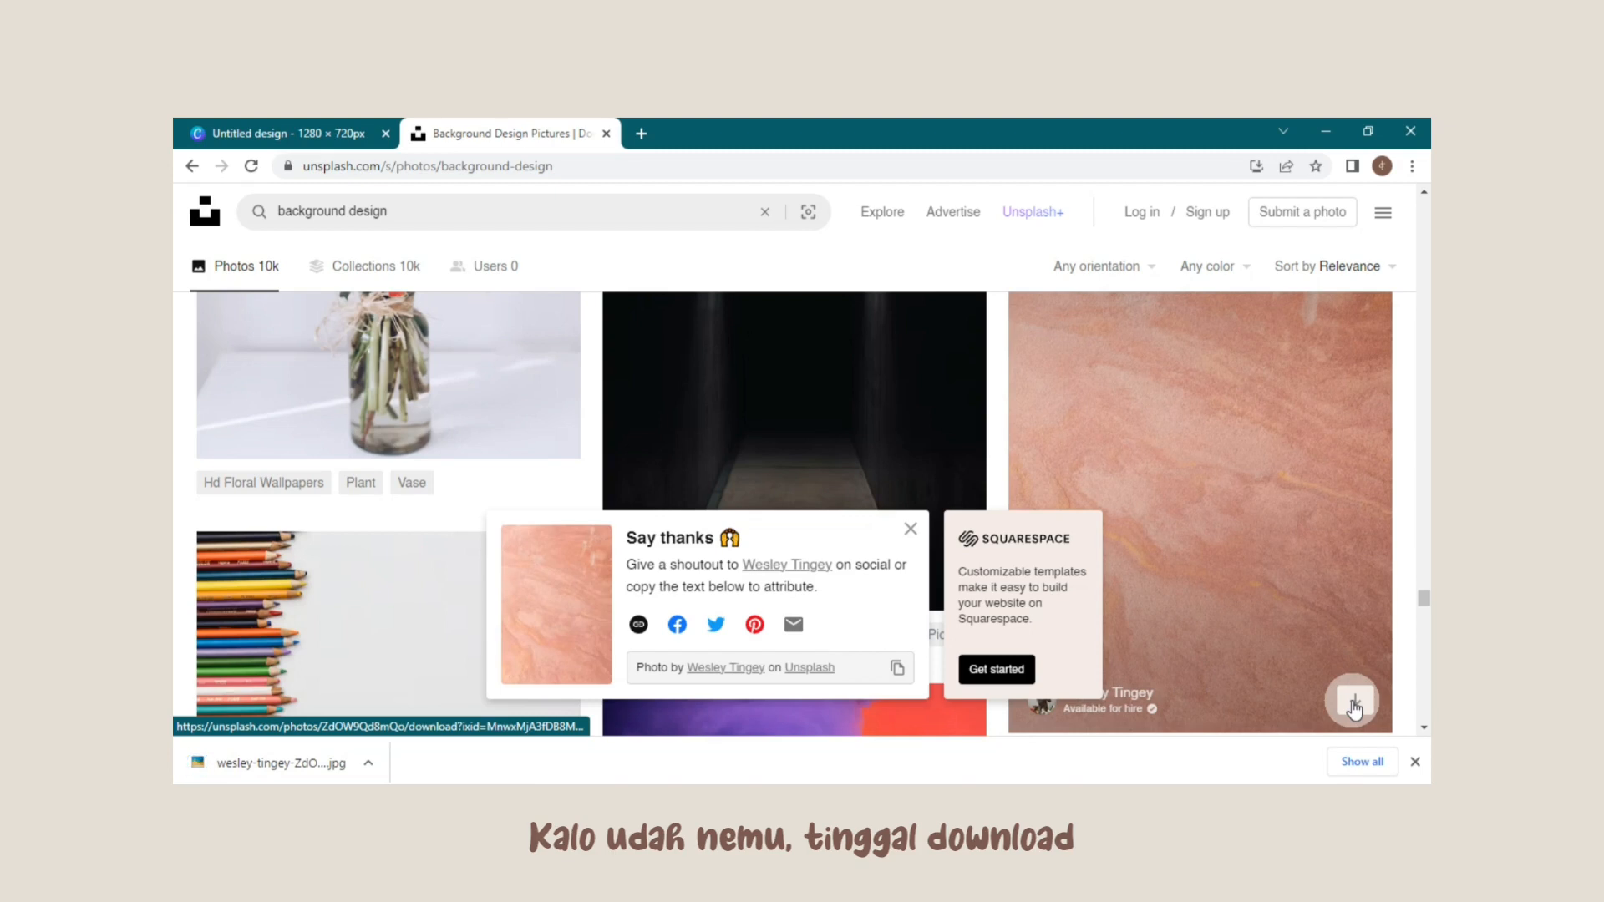
left_click(1415, 762)
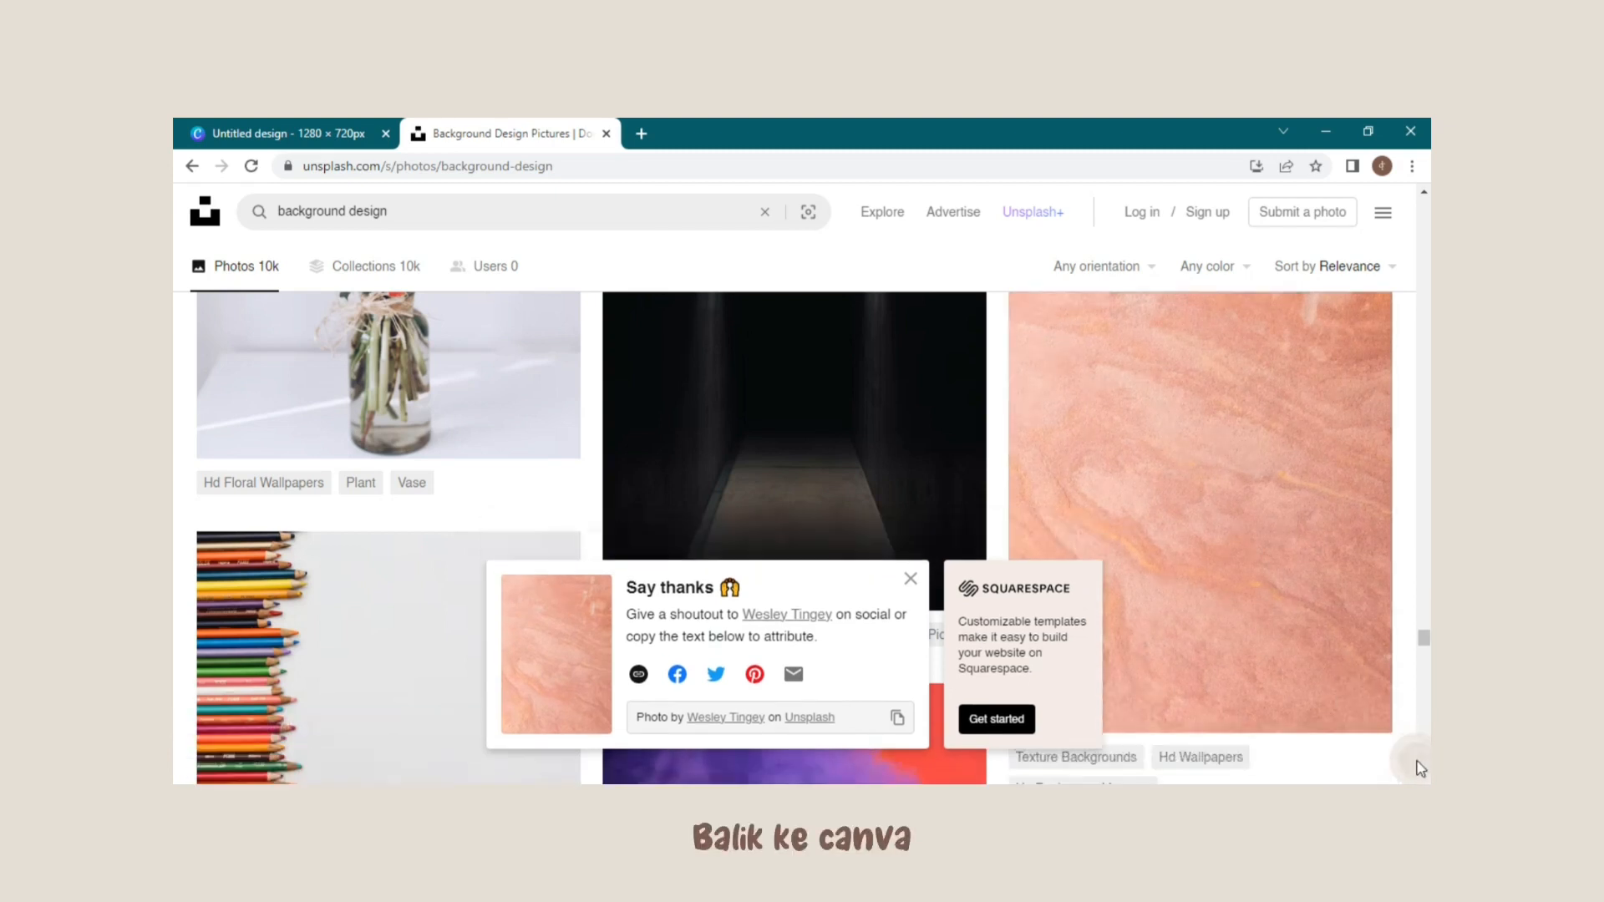
Switch back to the Canva design and upload the downloaded pink marble texture from the Downloads folder
left_click(339, 130)
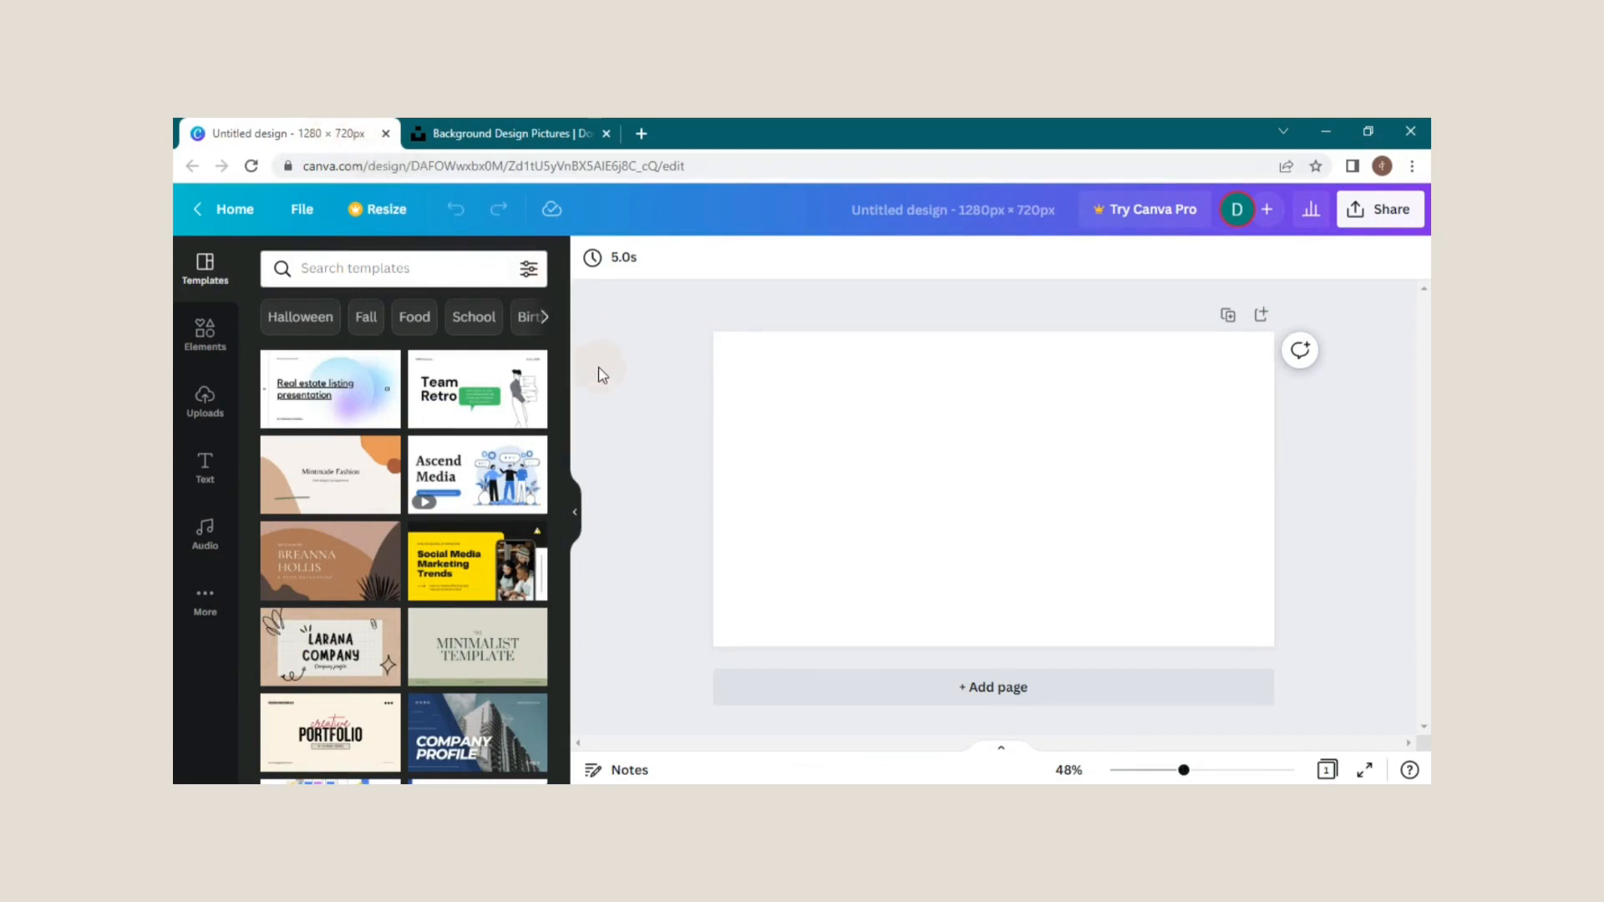
left_click(209, 407)
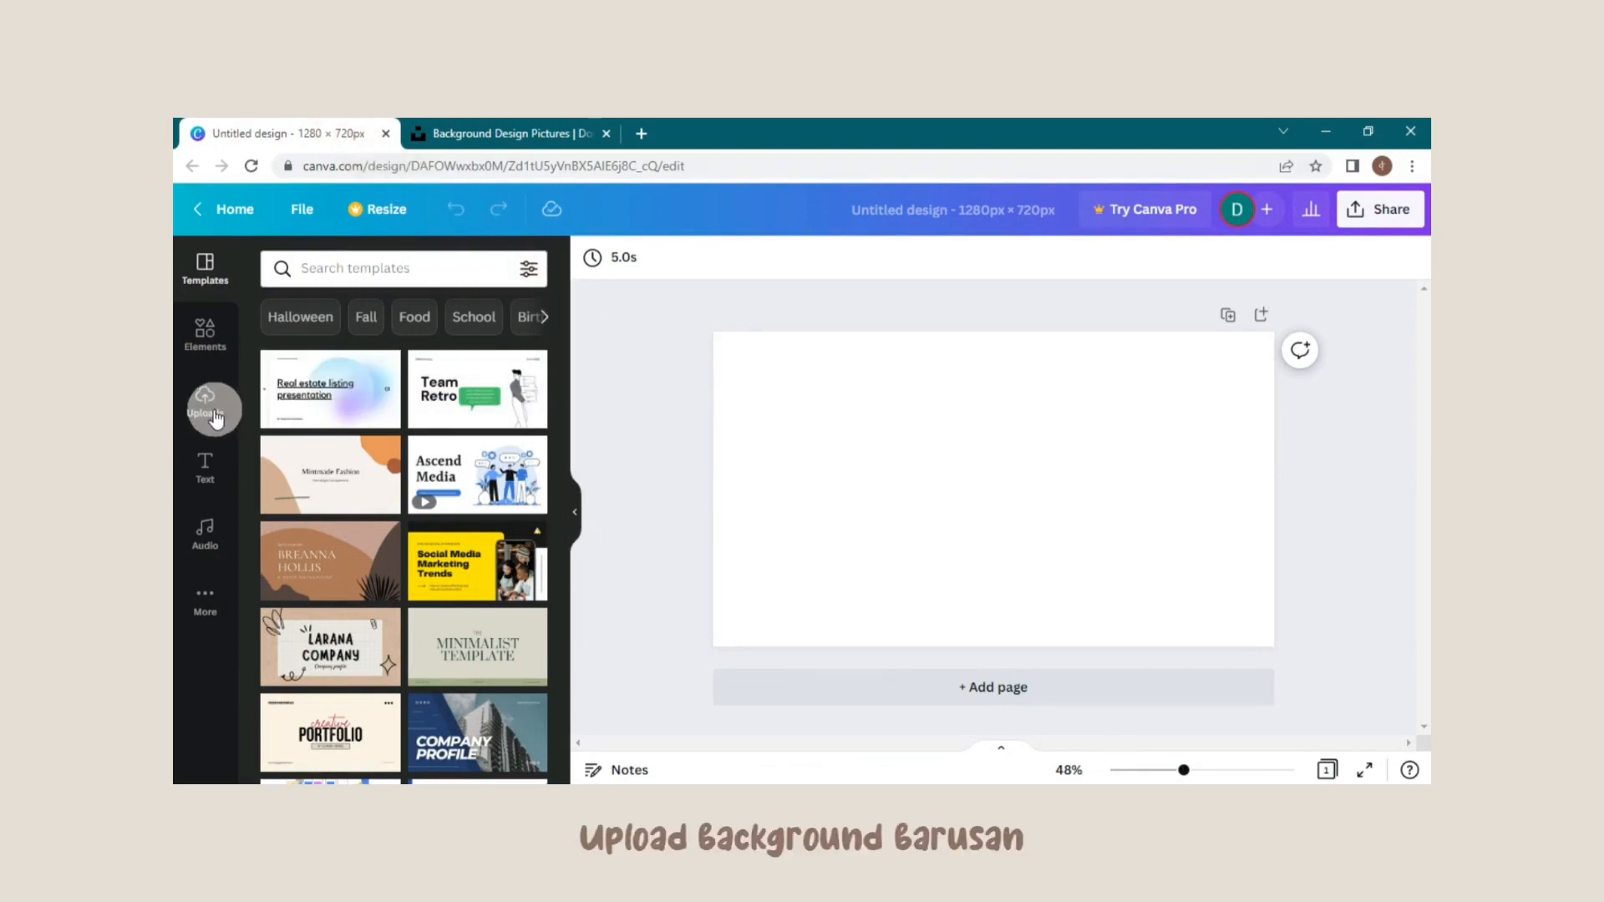
left_click(212, 414)
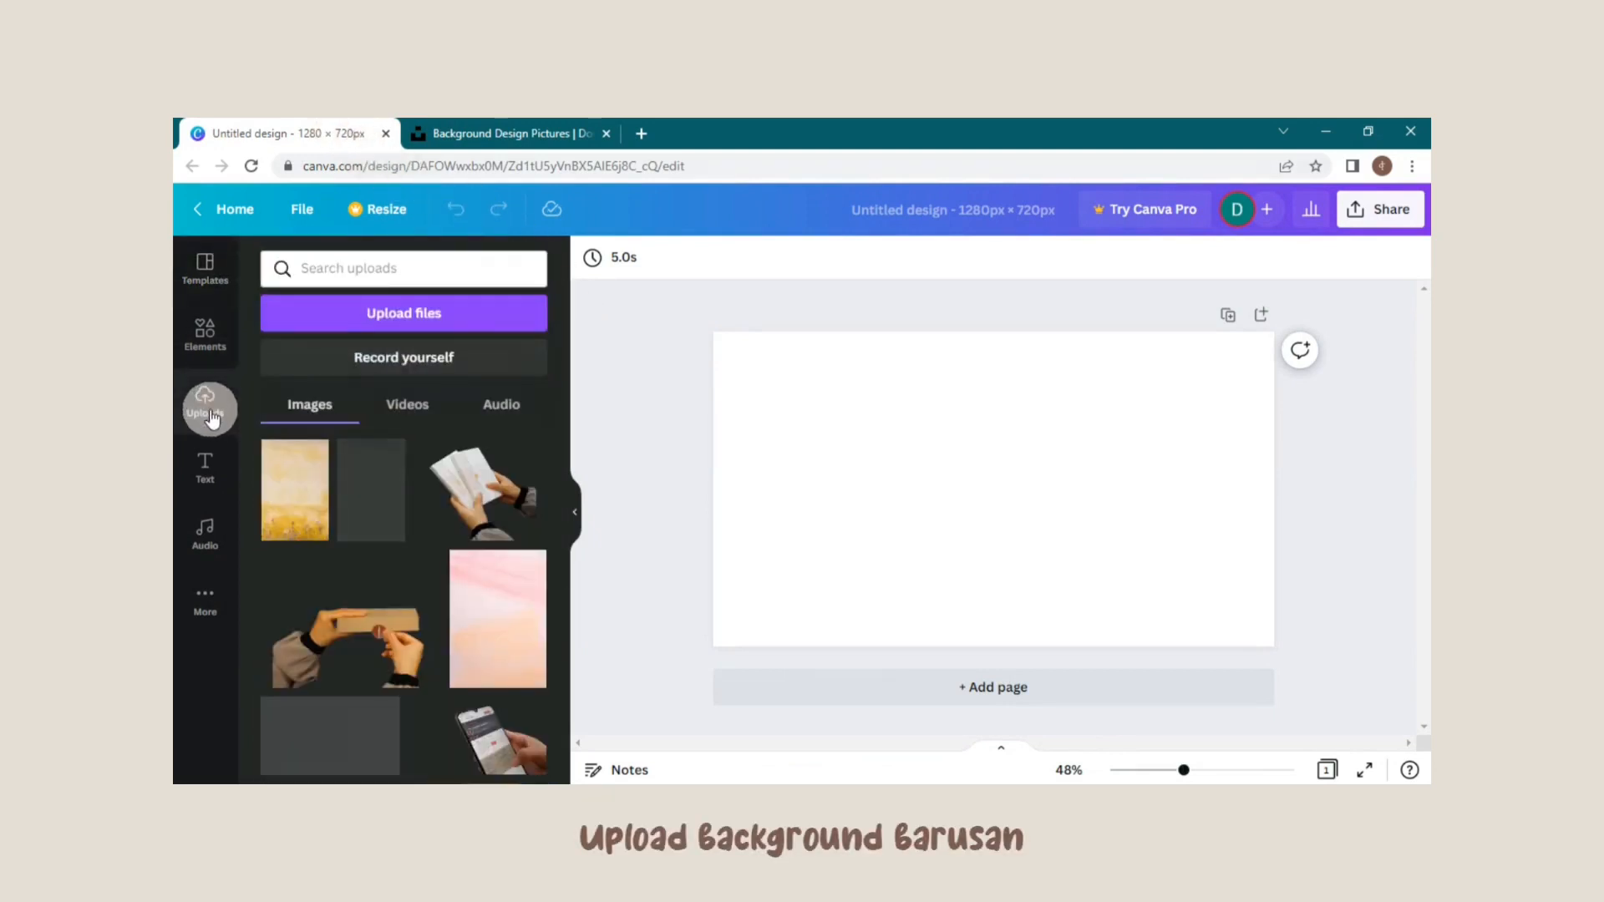
left_click(386, 321)
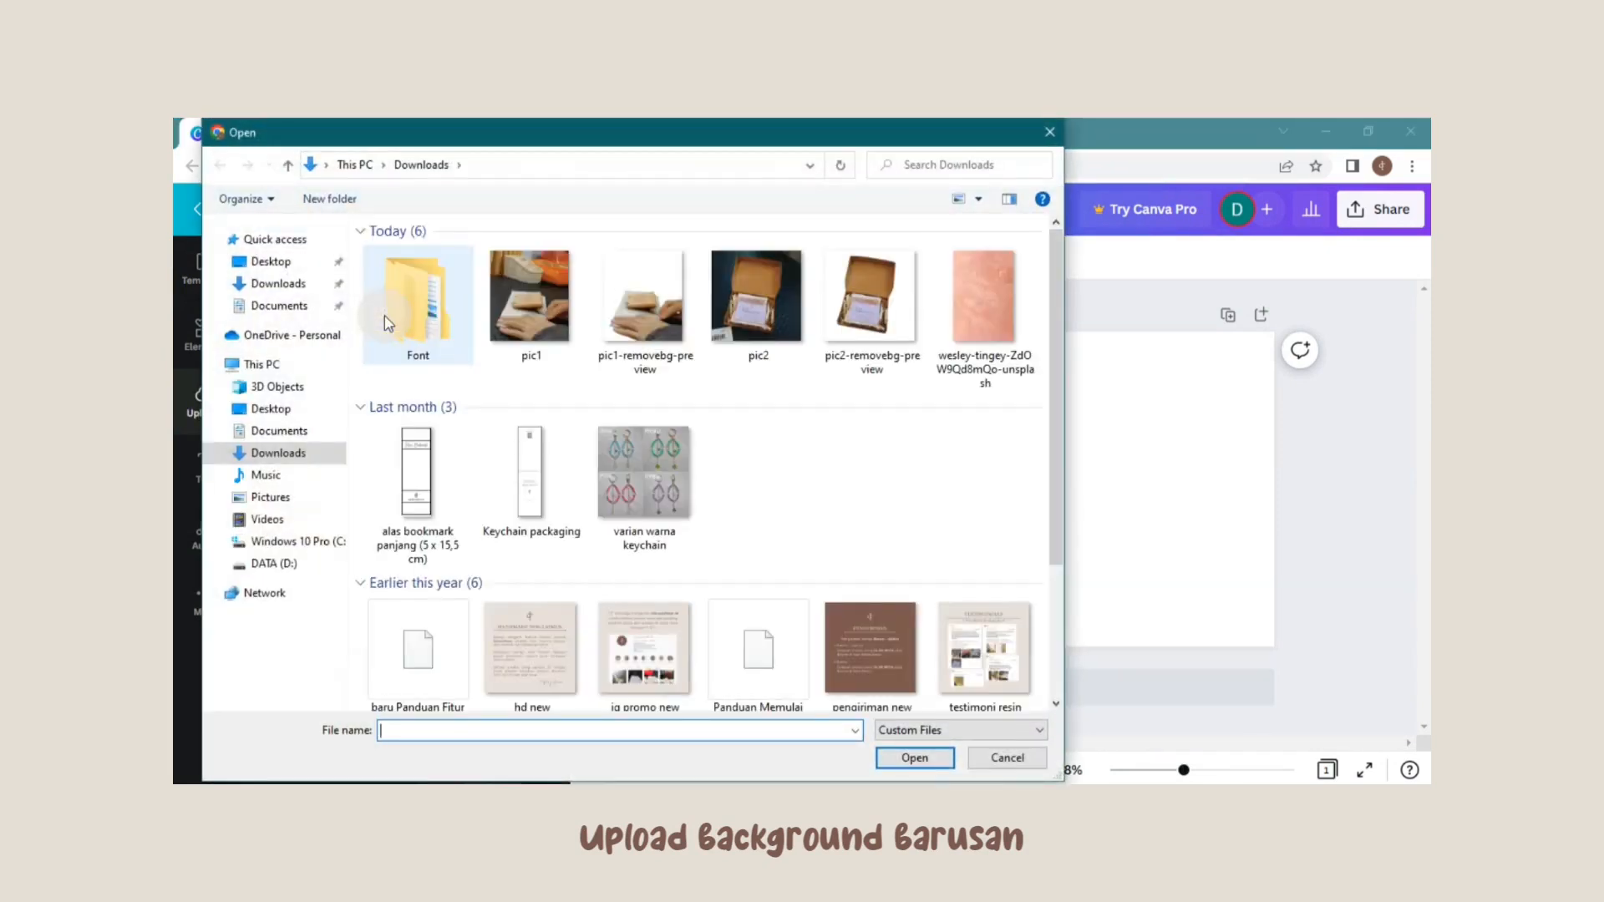
left_click(912, 523)
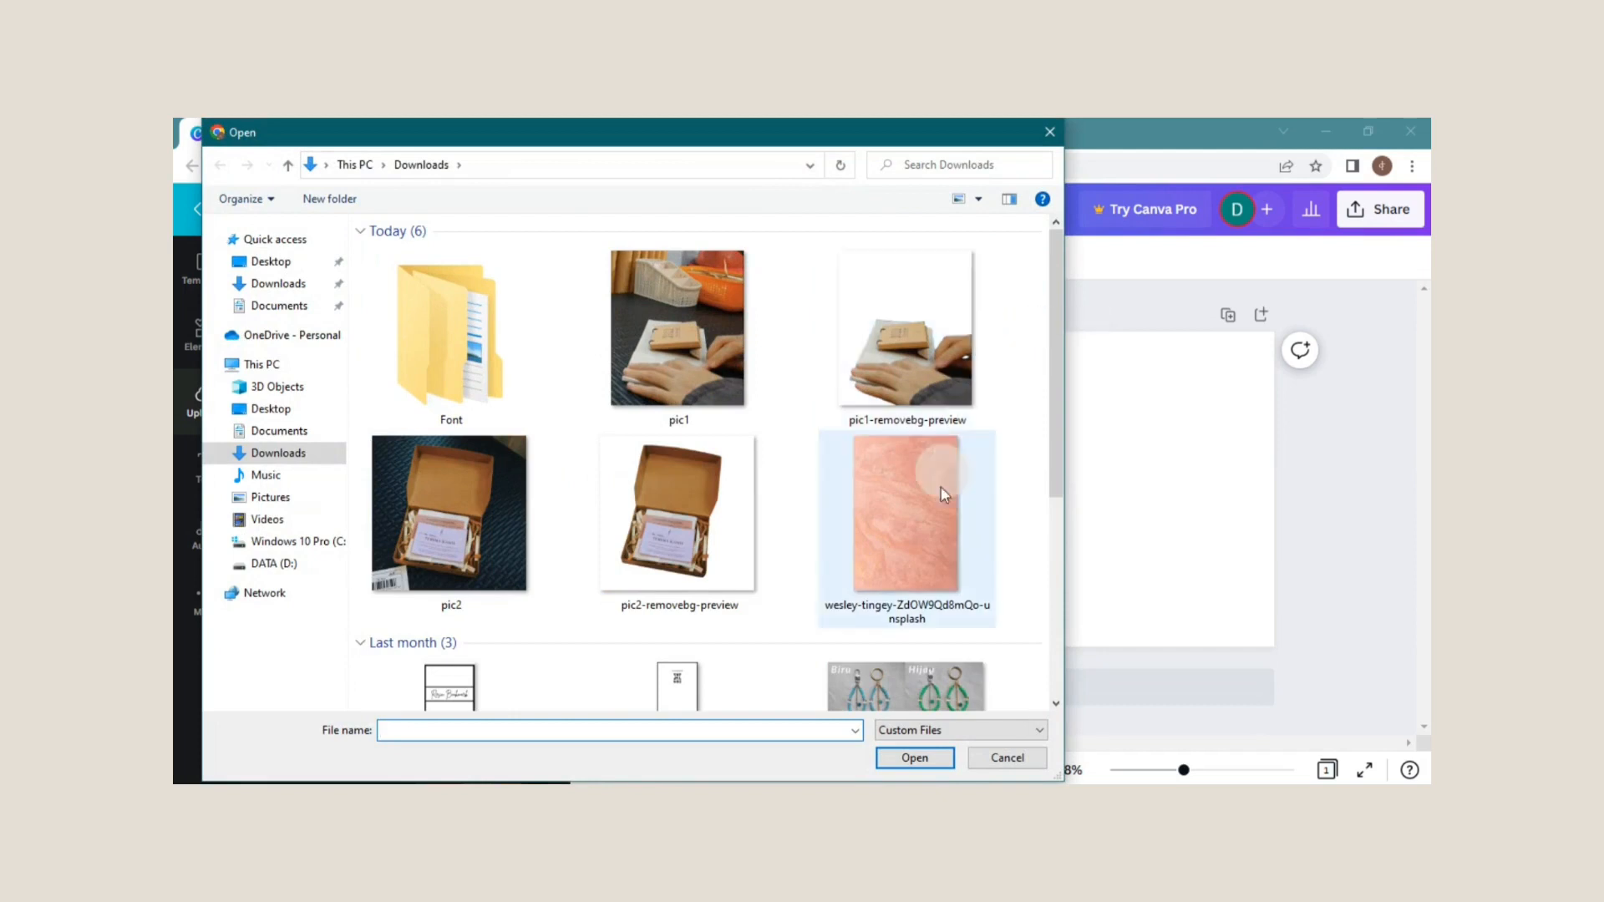
double_click(913, 523)
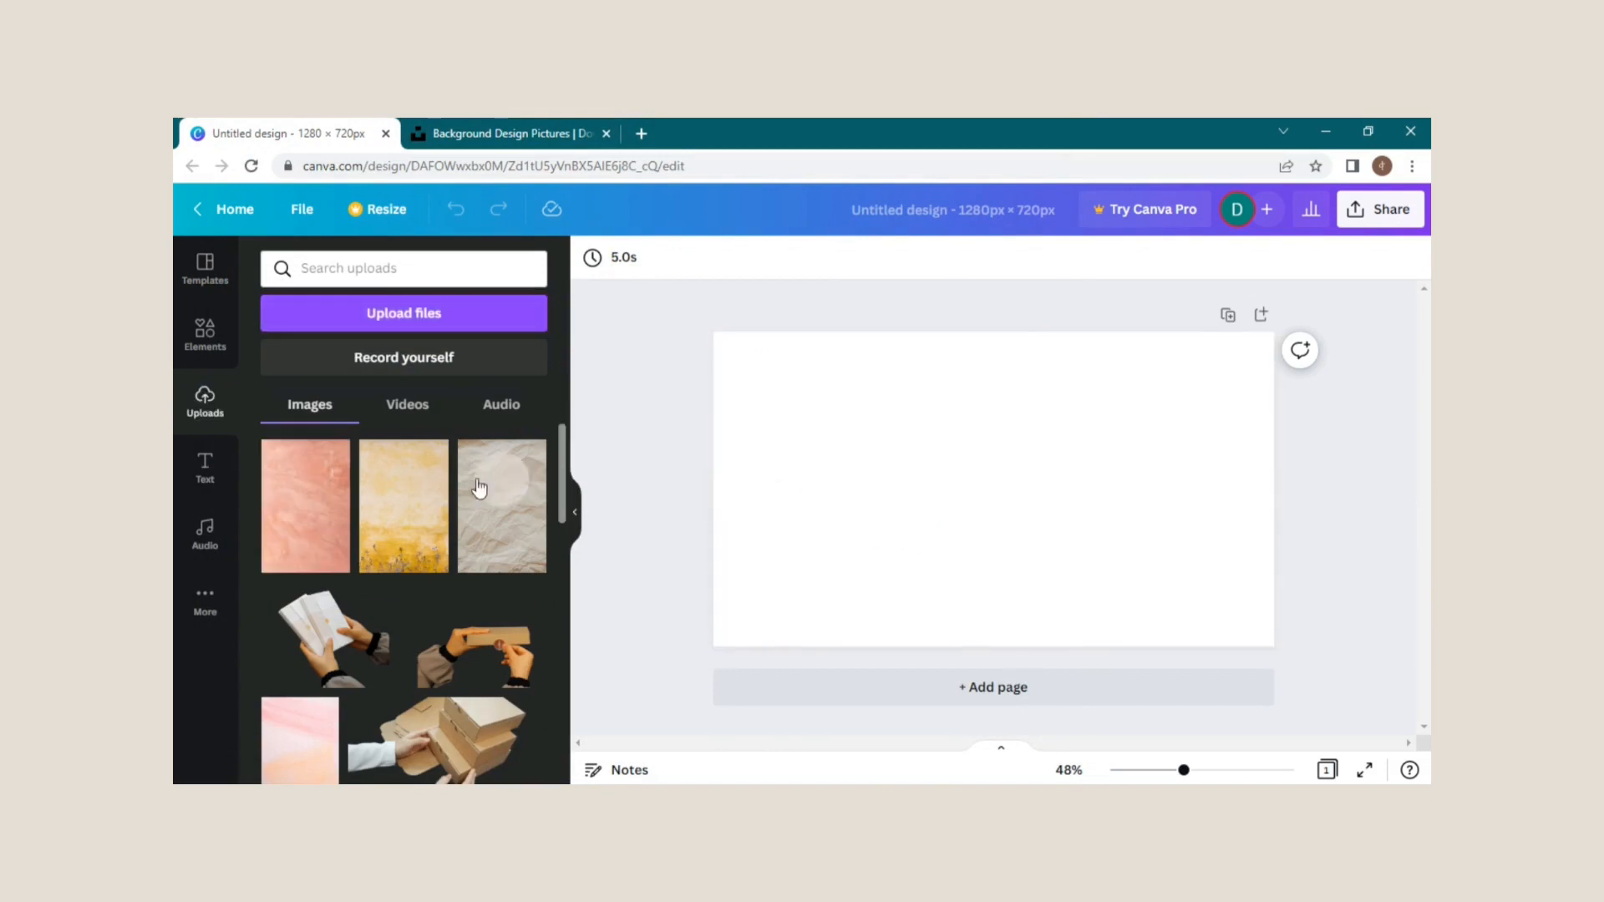
Place the pink marble texture on the page, rotate it a quarter turn and enlarge it to cover the whole page
left_click(306, 530)
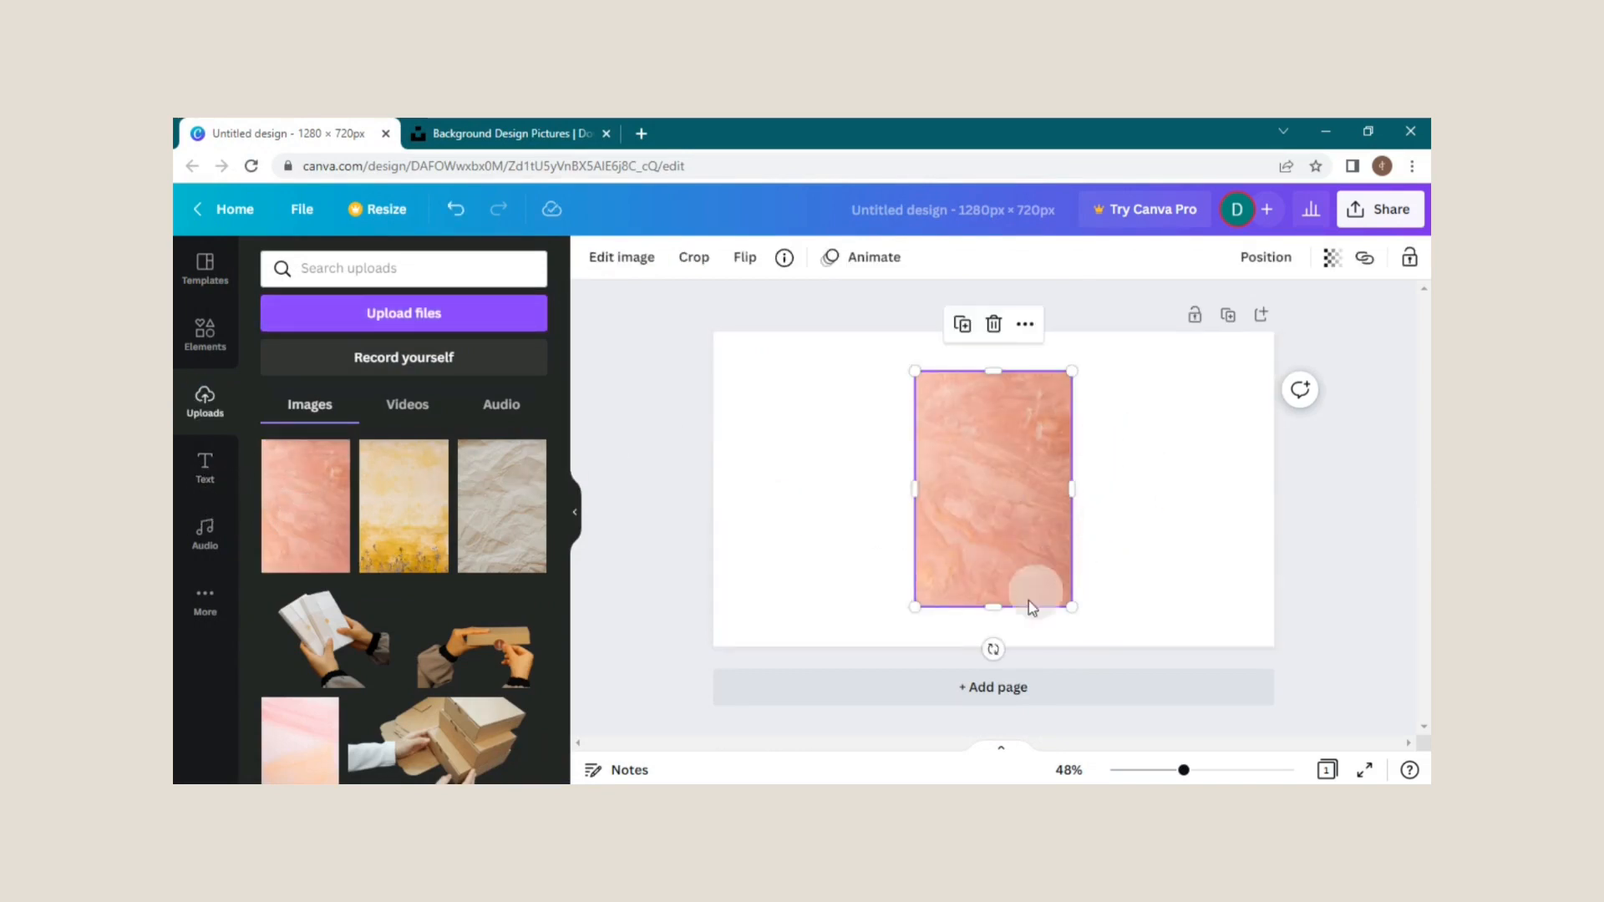
left_click_drag(993, 651, 1157, 491)
left_click_drag(1059, 504, 897, 426)
left_click_drag(950, 492, 1214, 602)
left_click_drag(1188, 331, 1295, 308)
left_click(1337, 384)
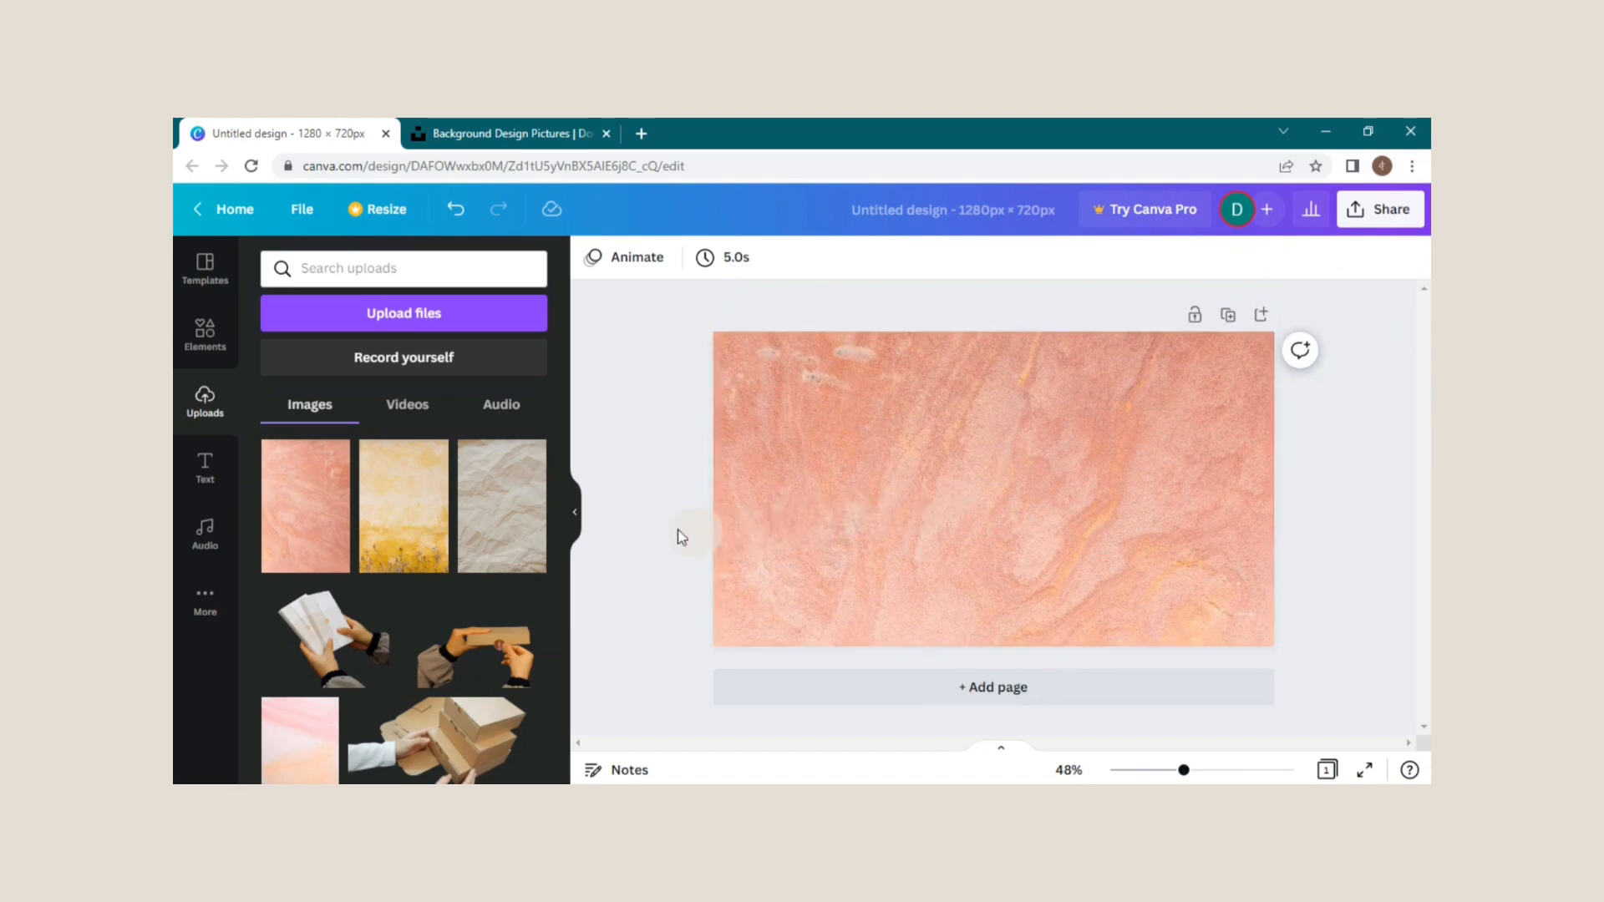
Upload the two cut-outs pic1-removebg-preview and pic2-removebg-preview together
left_click(511, 331)
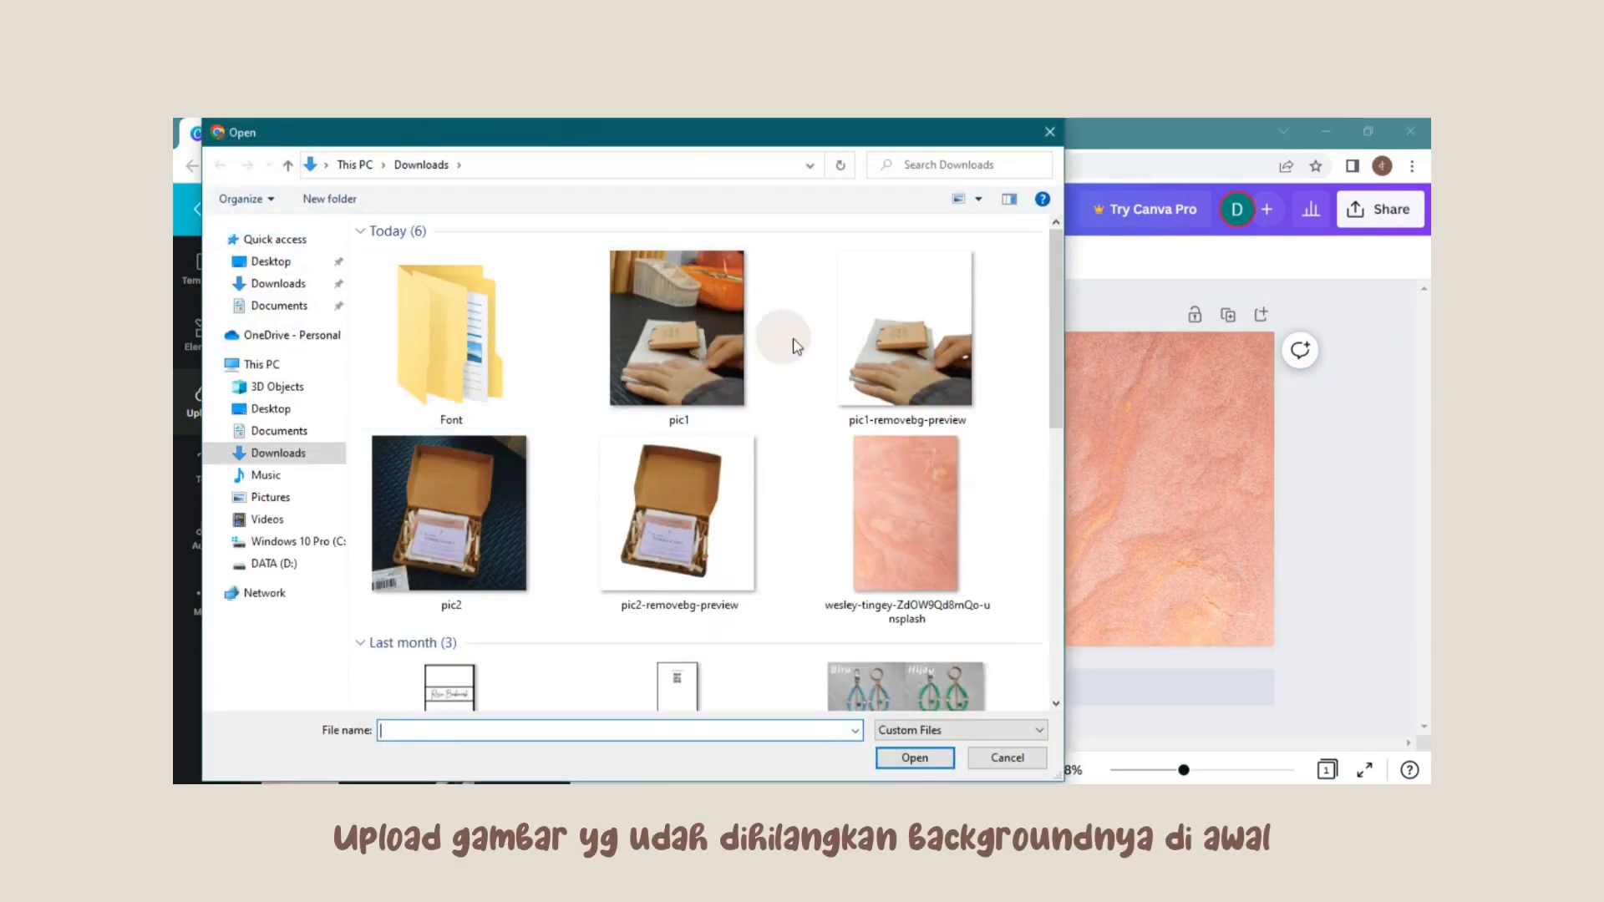
left_click(894, 351)
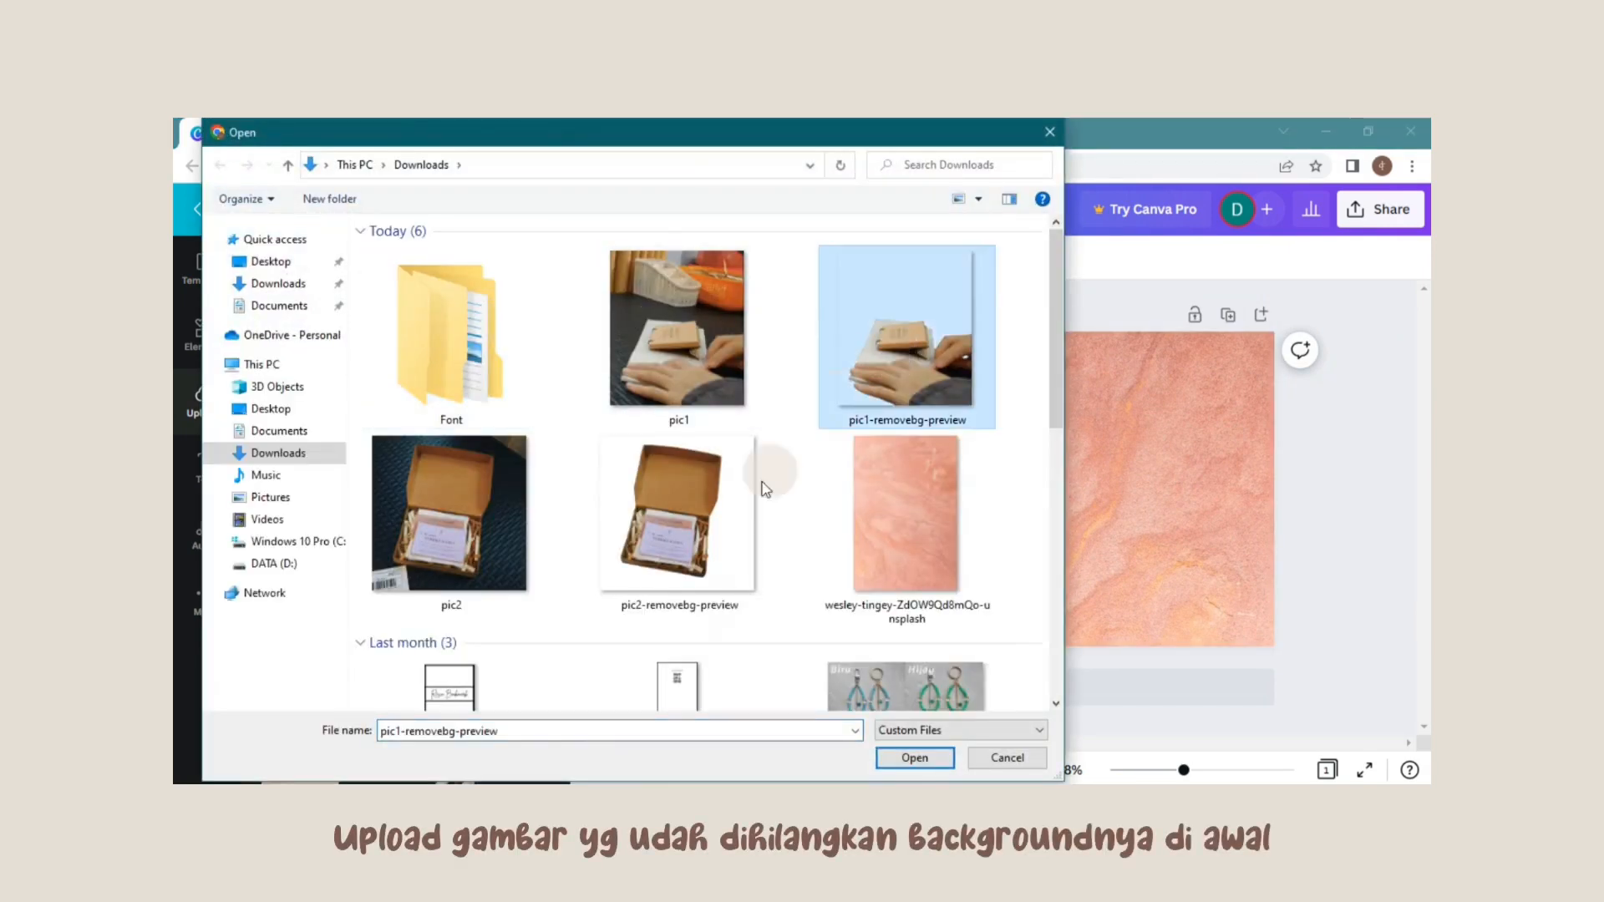
left_click(744, 468, "ctrl")
key("Return")
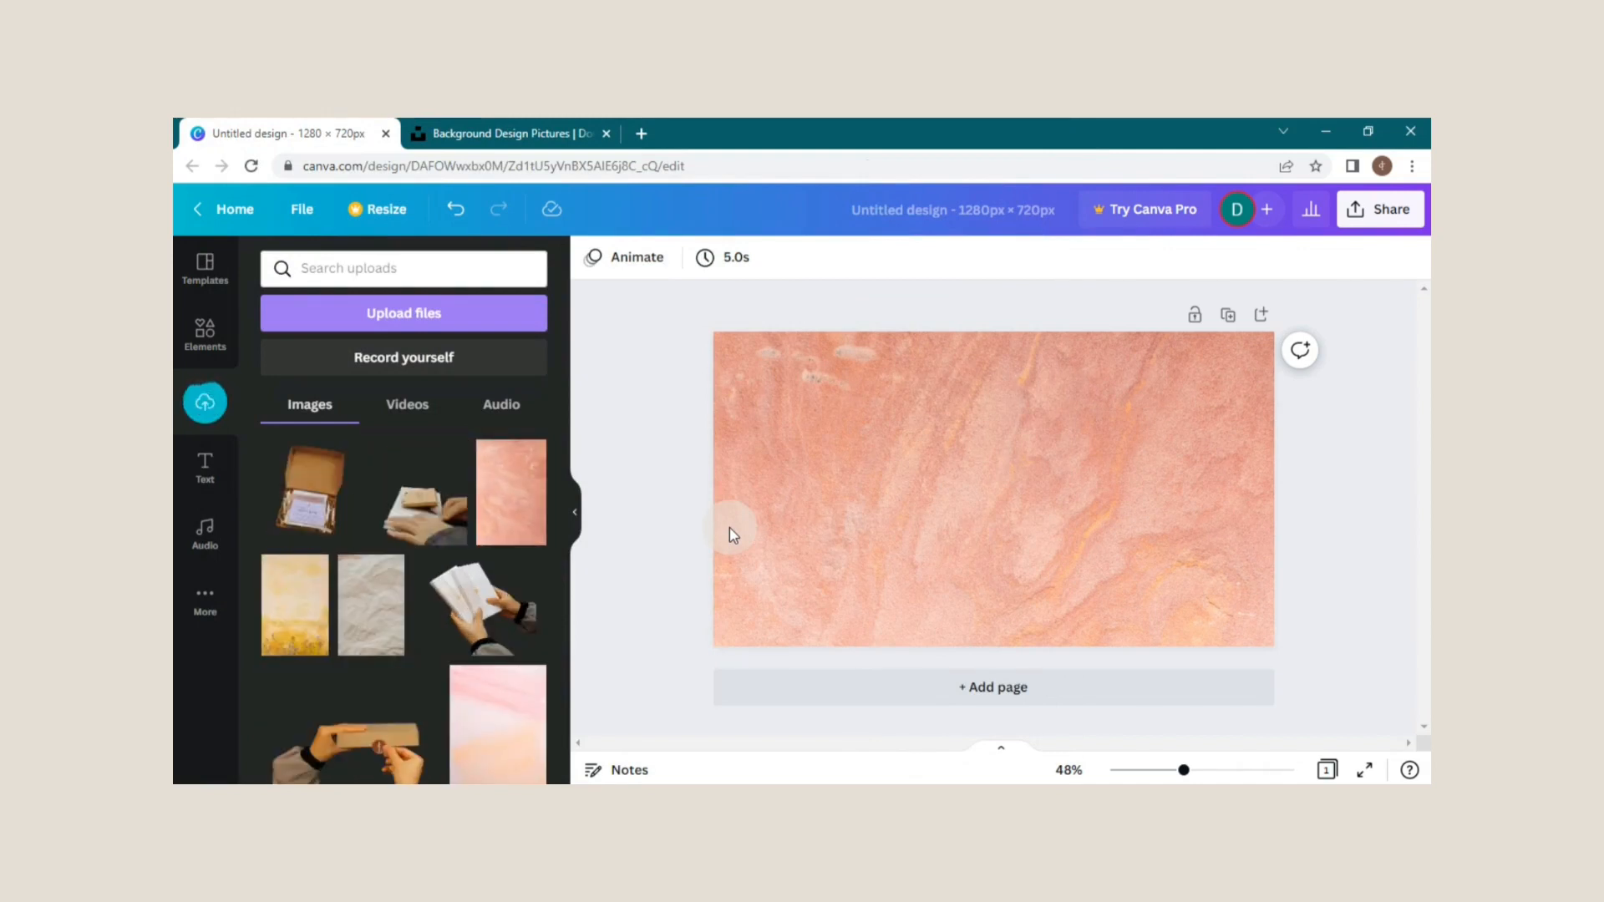
Place the open gift box cut-out on the page and enlarge it to the full page height
left_click(315, 509)
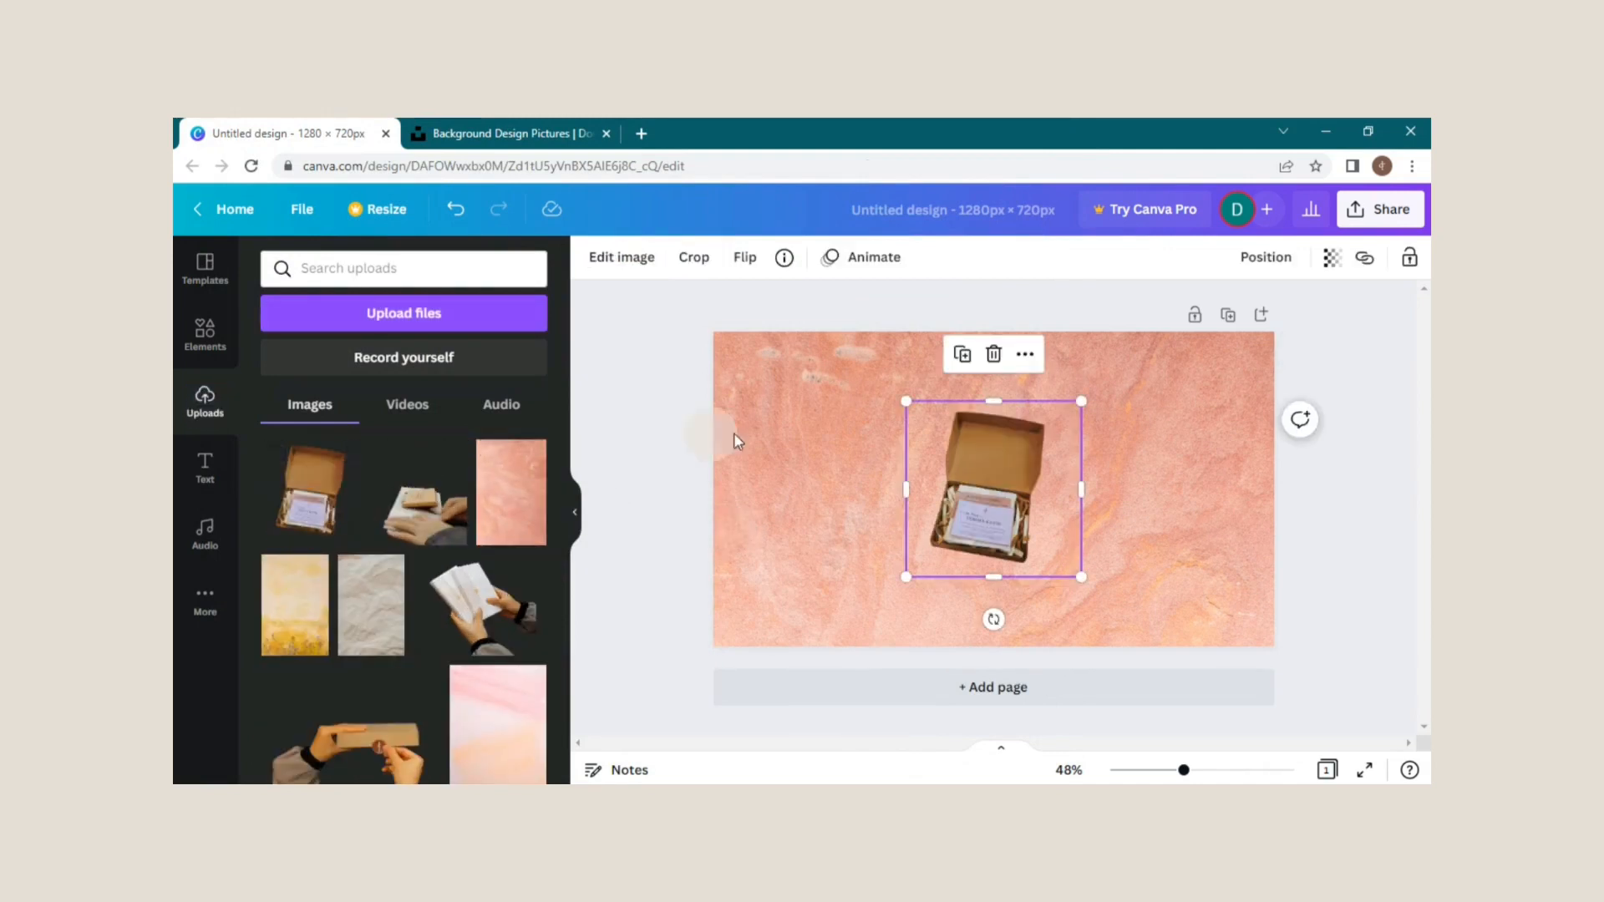
left_click_drag(906, 403, 842, 333)
left_click_drag(852, 573, 768, 647)
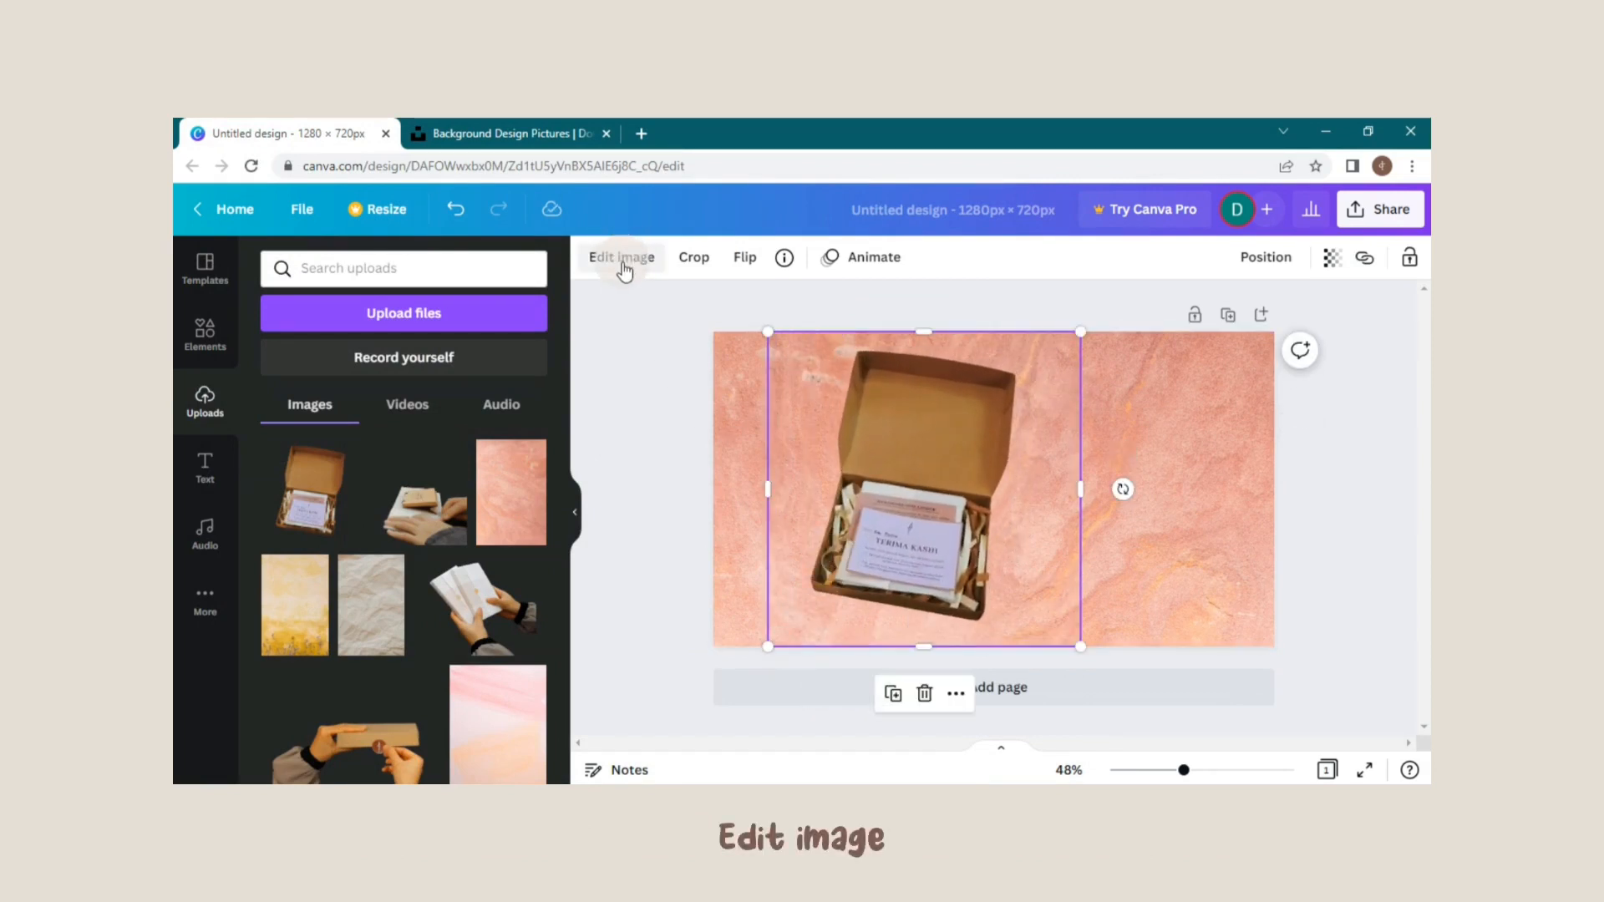
Give the gift box image the Glow shadow effect and open the effect's settings
left_click(621, 258)
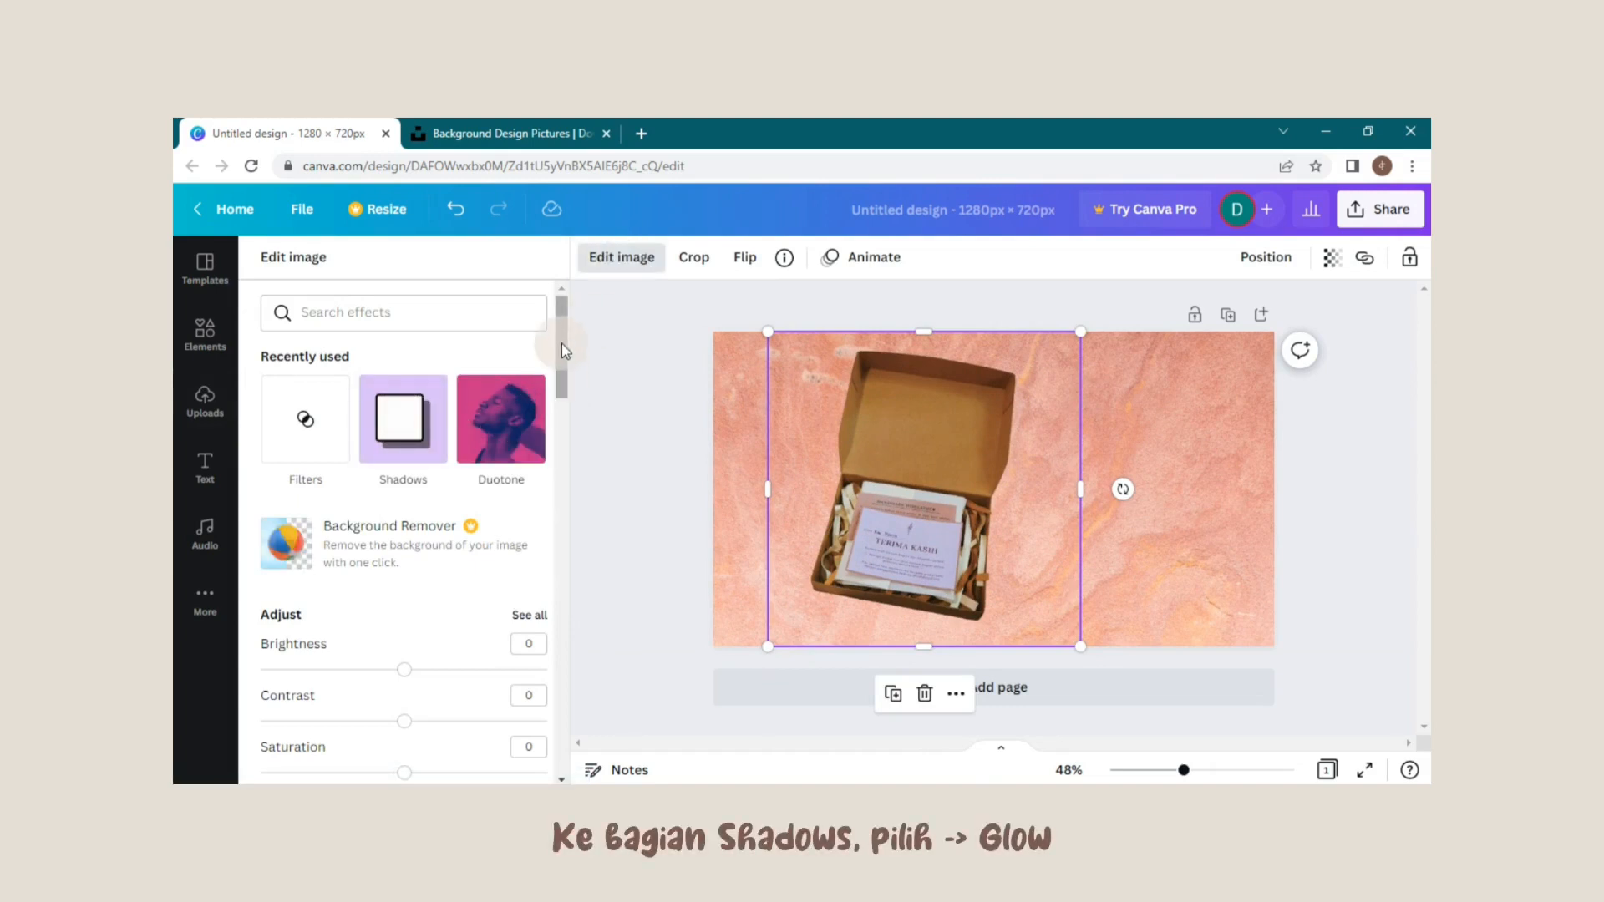
left_click_drag(561, 343, 551, 519)
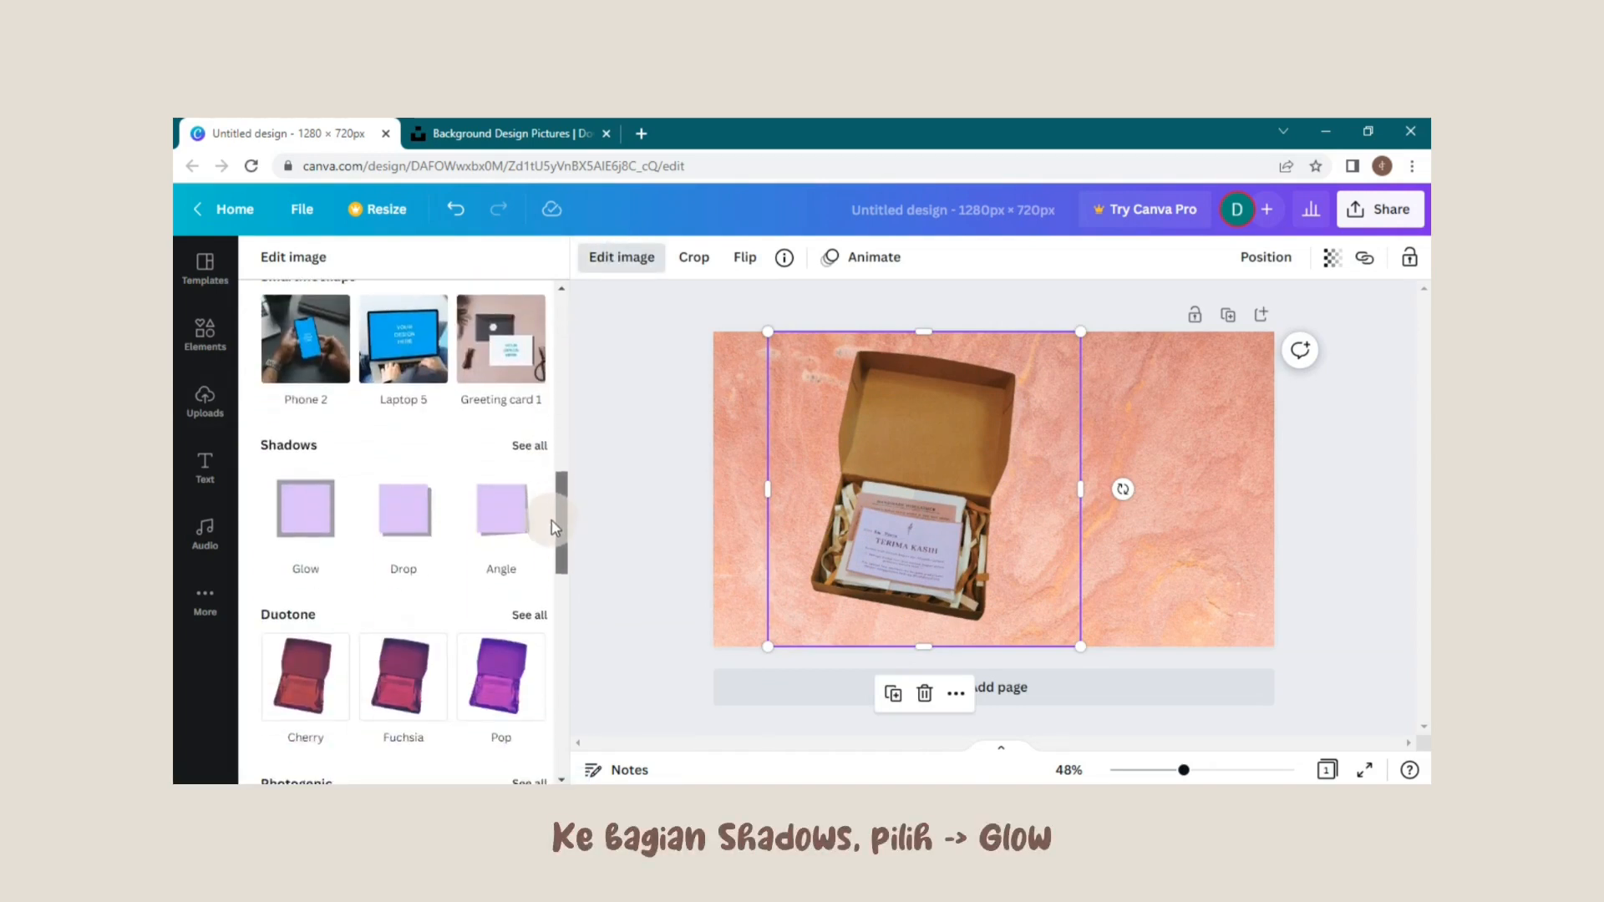
left_click(303, 532)
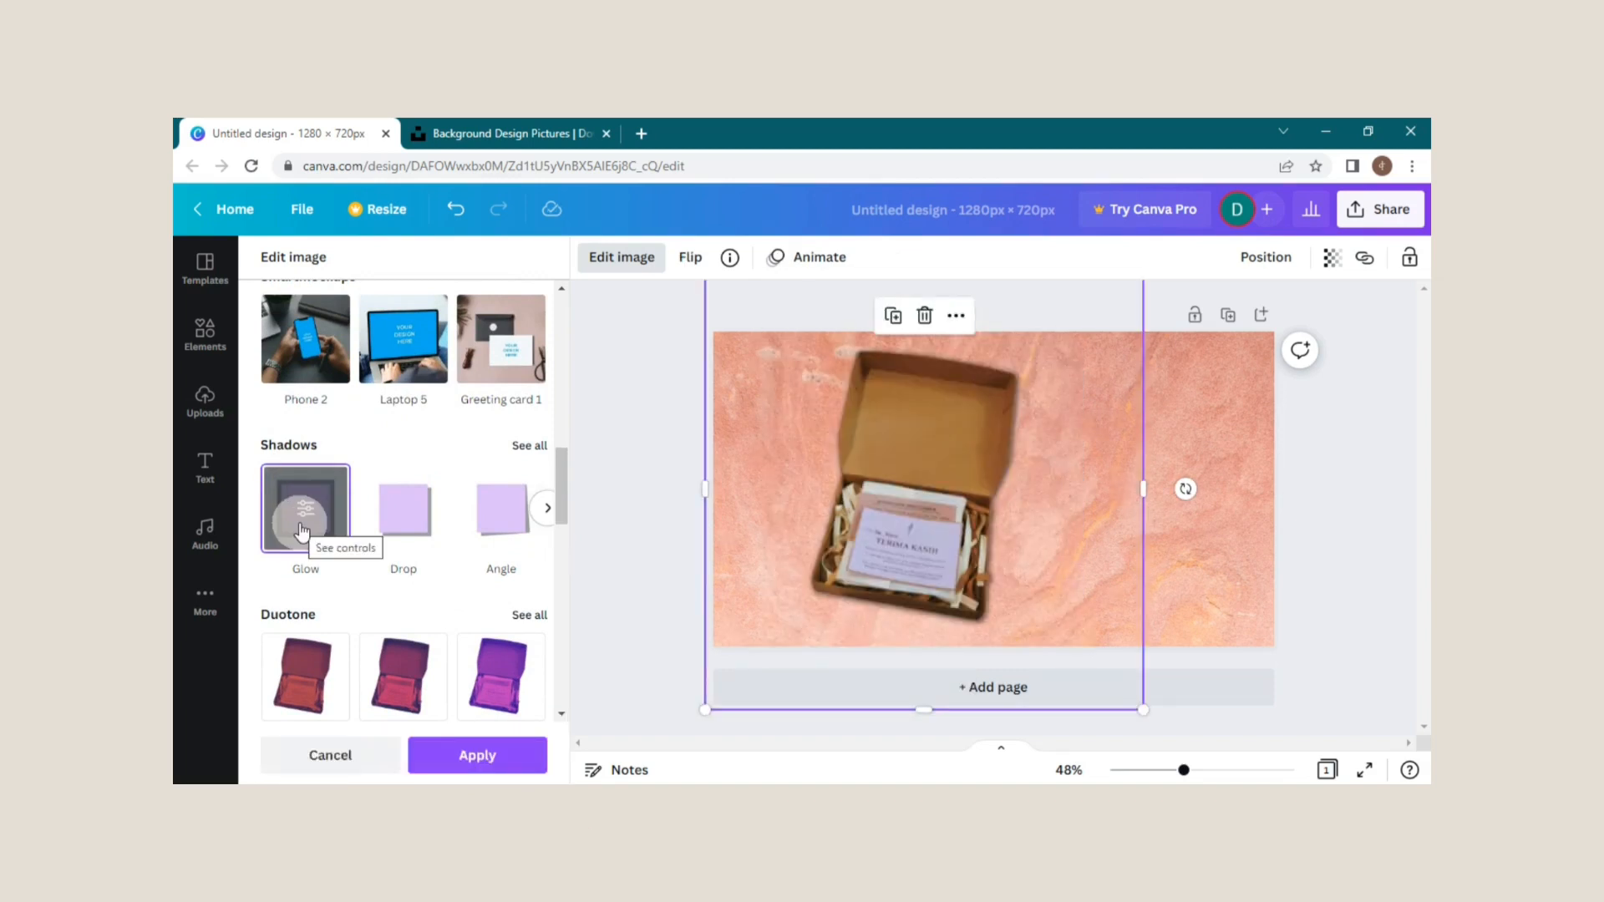
left_click(302, 513)
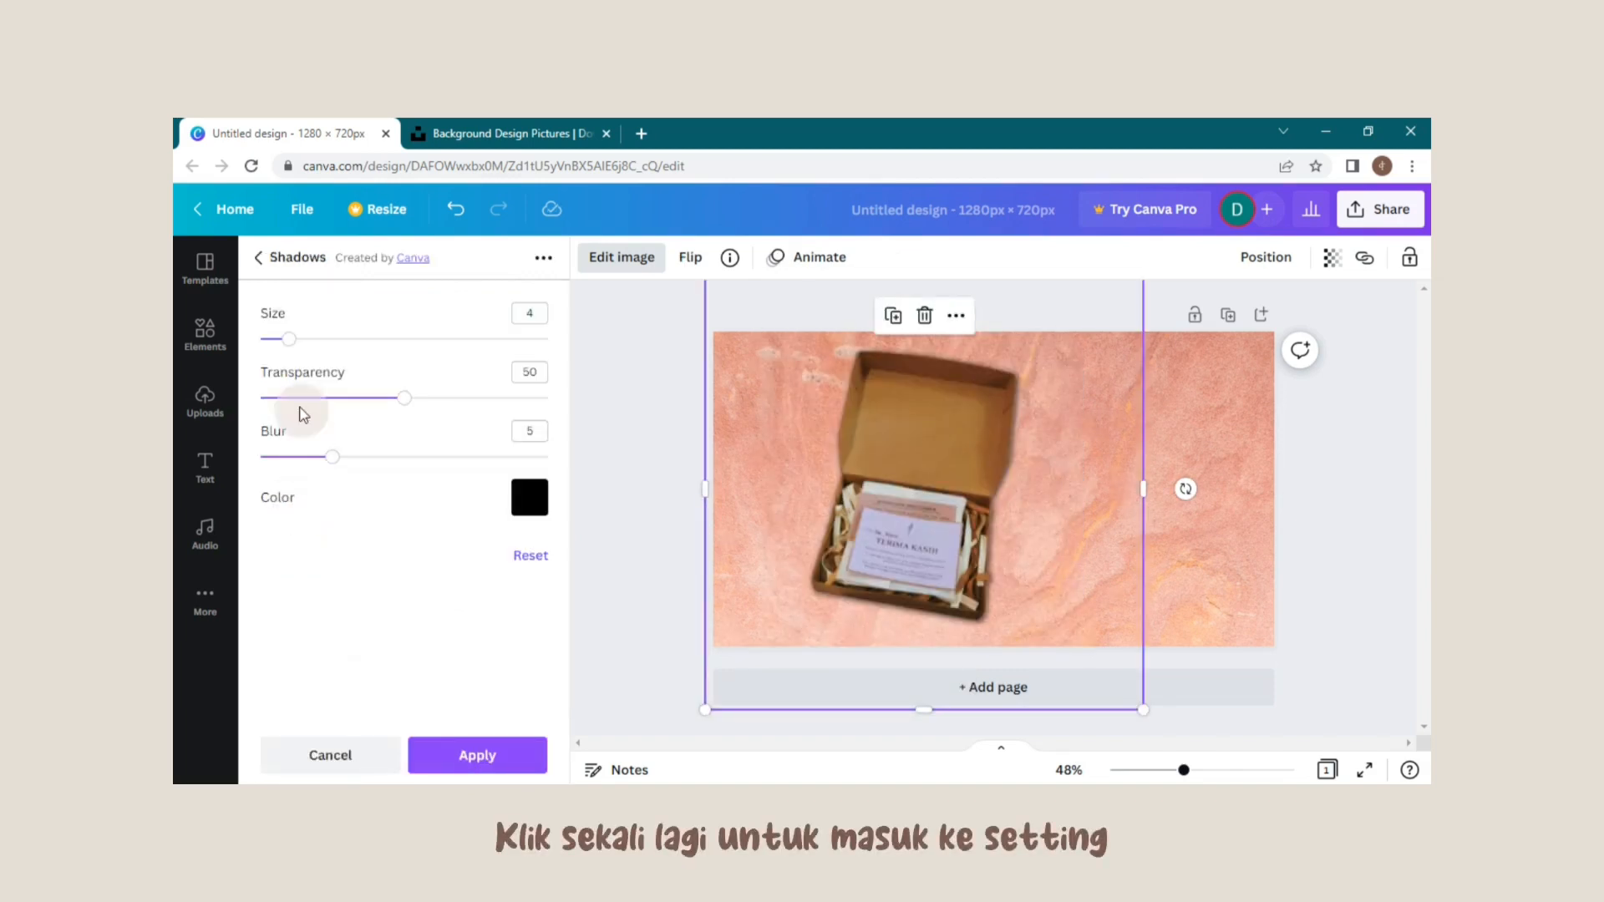
Set the gift box glow to size 8, transparency 100 and blur 0
left_click_drag(290, 350, 412, 339)
mouse_move(402, 398)
left_mouse_down()
mouse_move(262, 397)
mouse_move(530, 399)
mouse_move(409, 399)
left_mouse_up()
left_click_drag(333, 456, 290, 459)
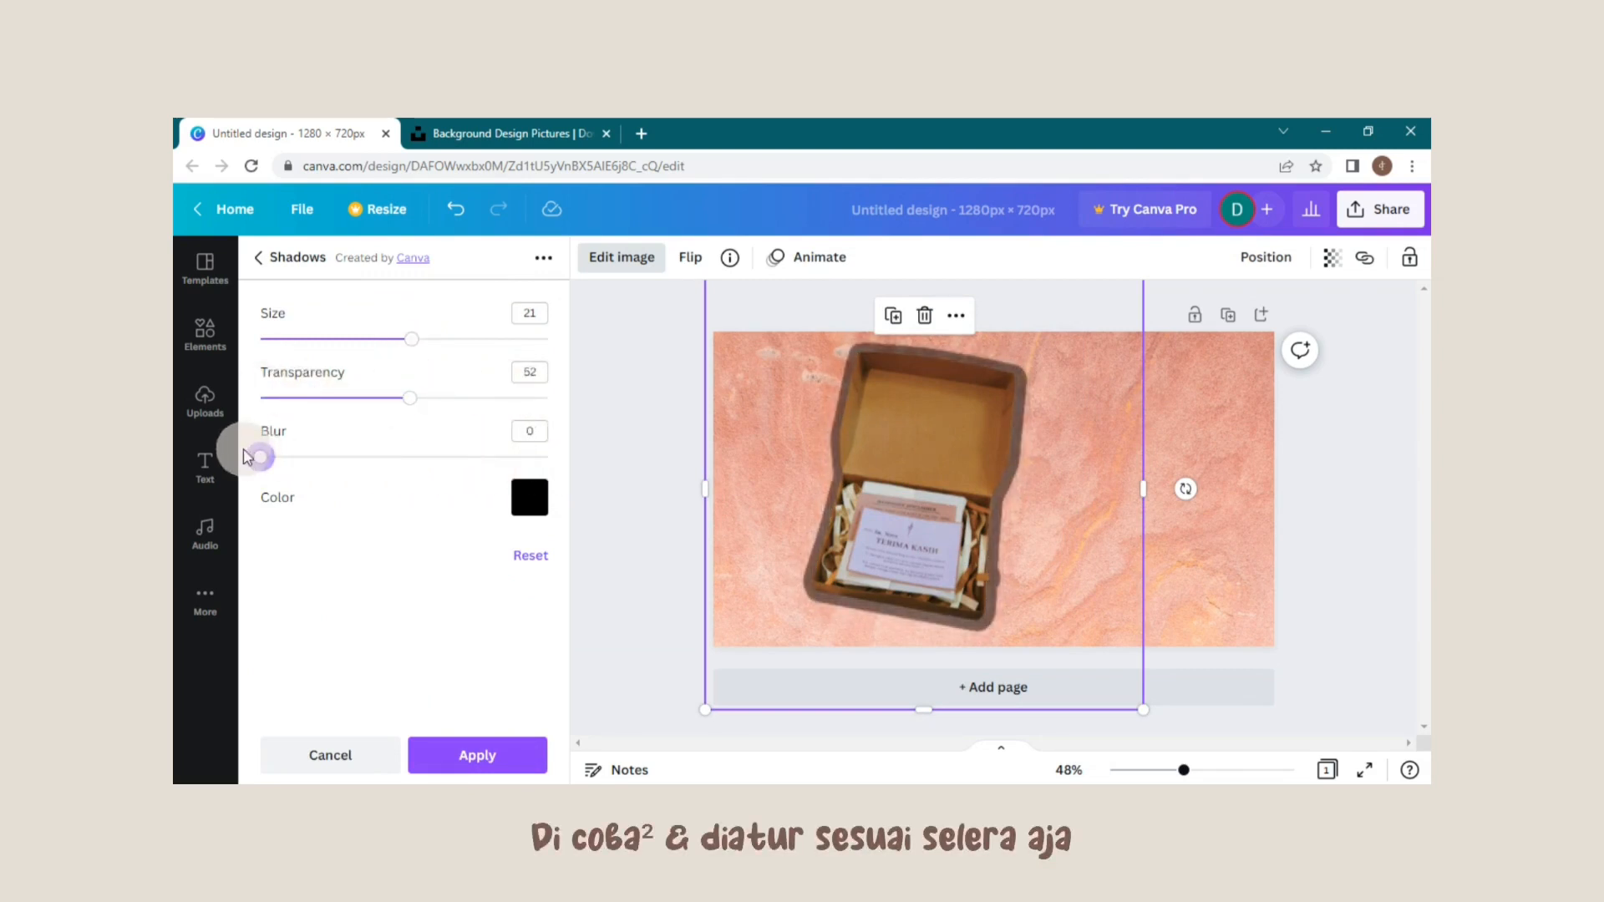
left_click_drag(409, 397, 579, 407)
left_click_drag(415, 349, 319, 344)
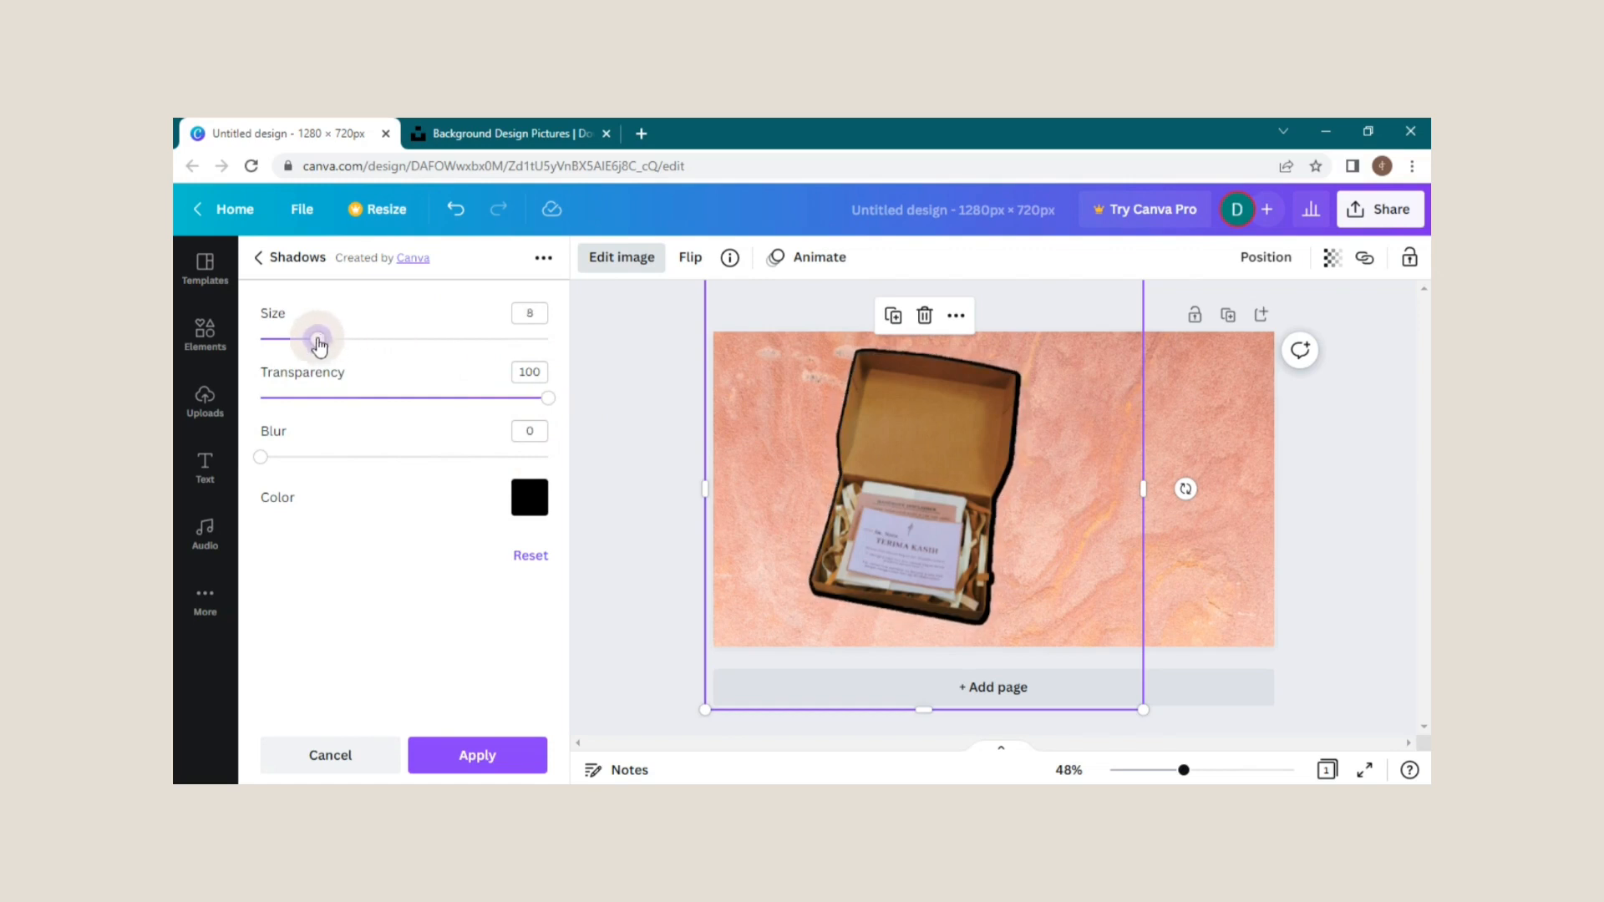
Colour the gift box glow white, apply it and move the gift box to the right part of the page
left_click(530, 499)
left_click(590, 332)
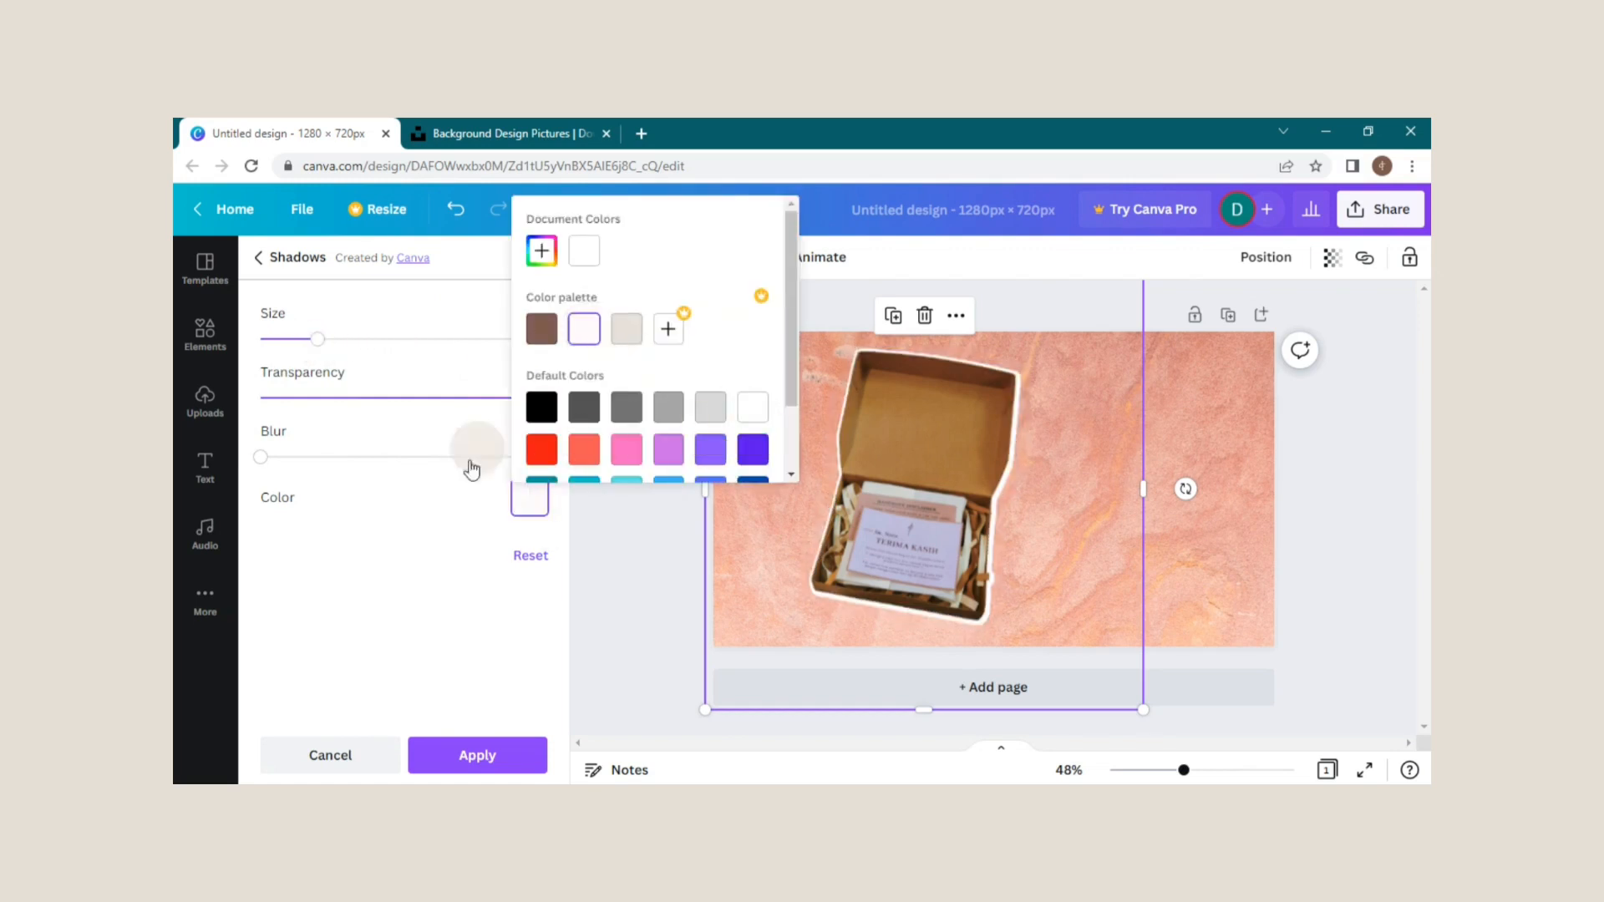
left_click(435, 510)
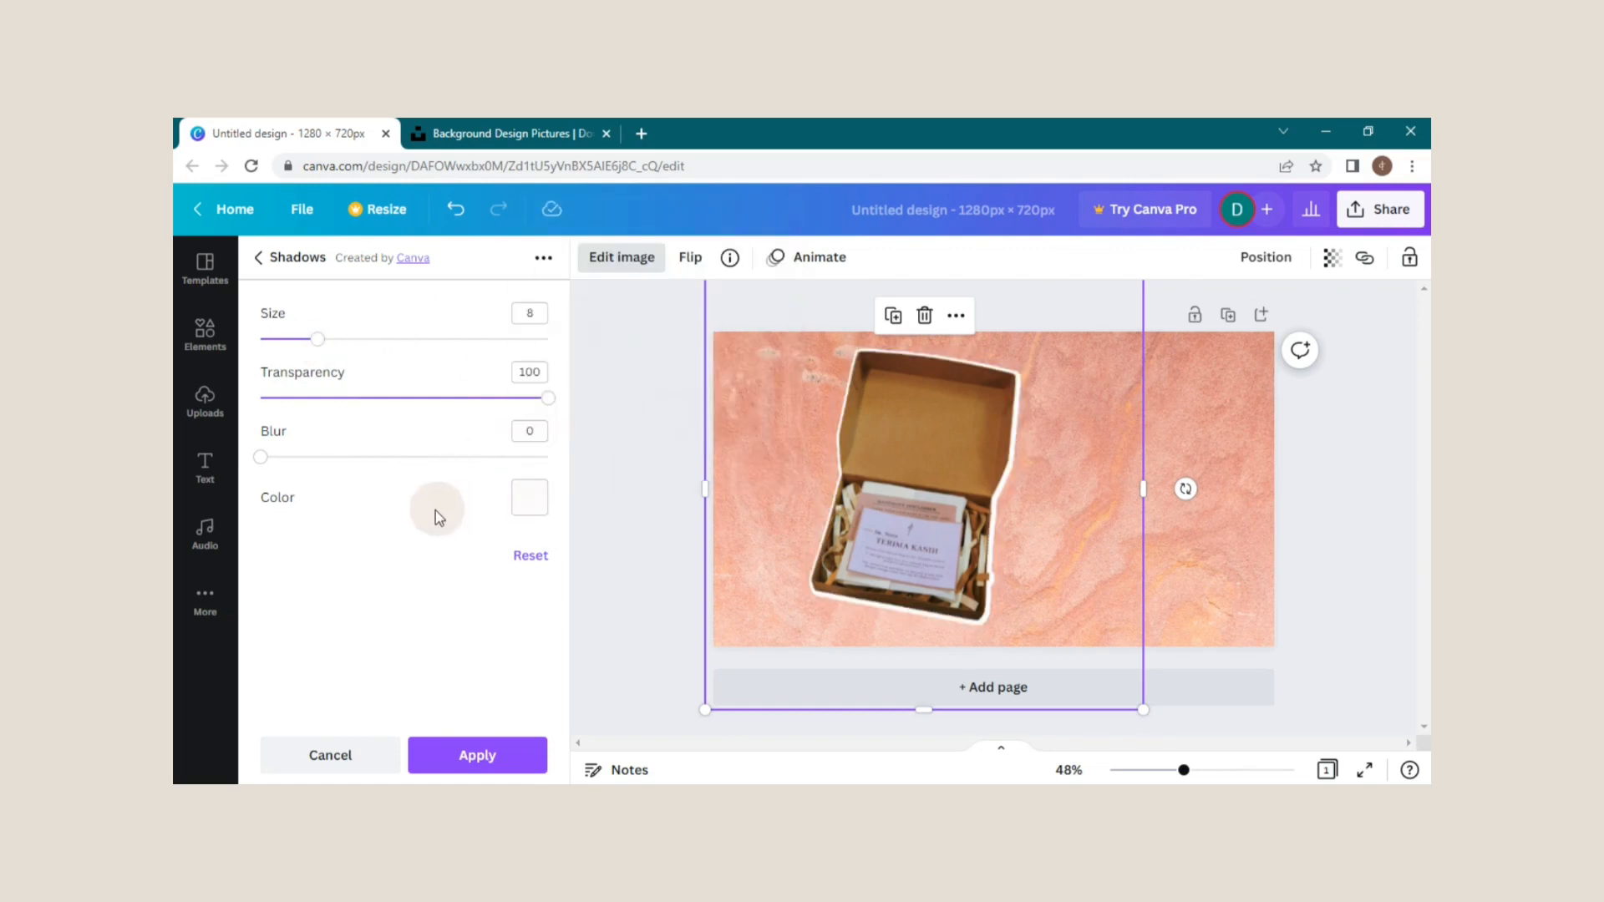
left_click(502, 757)
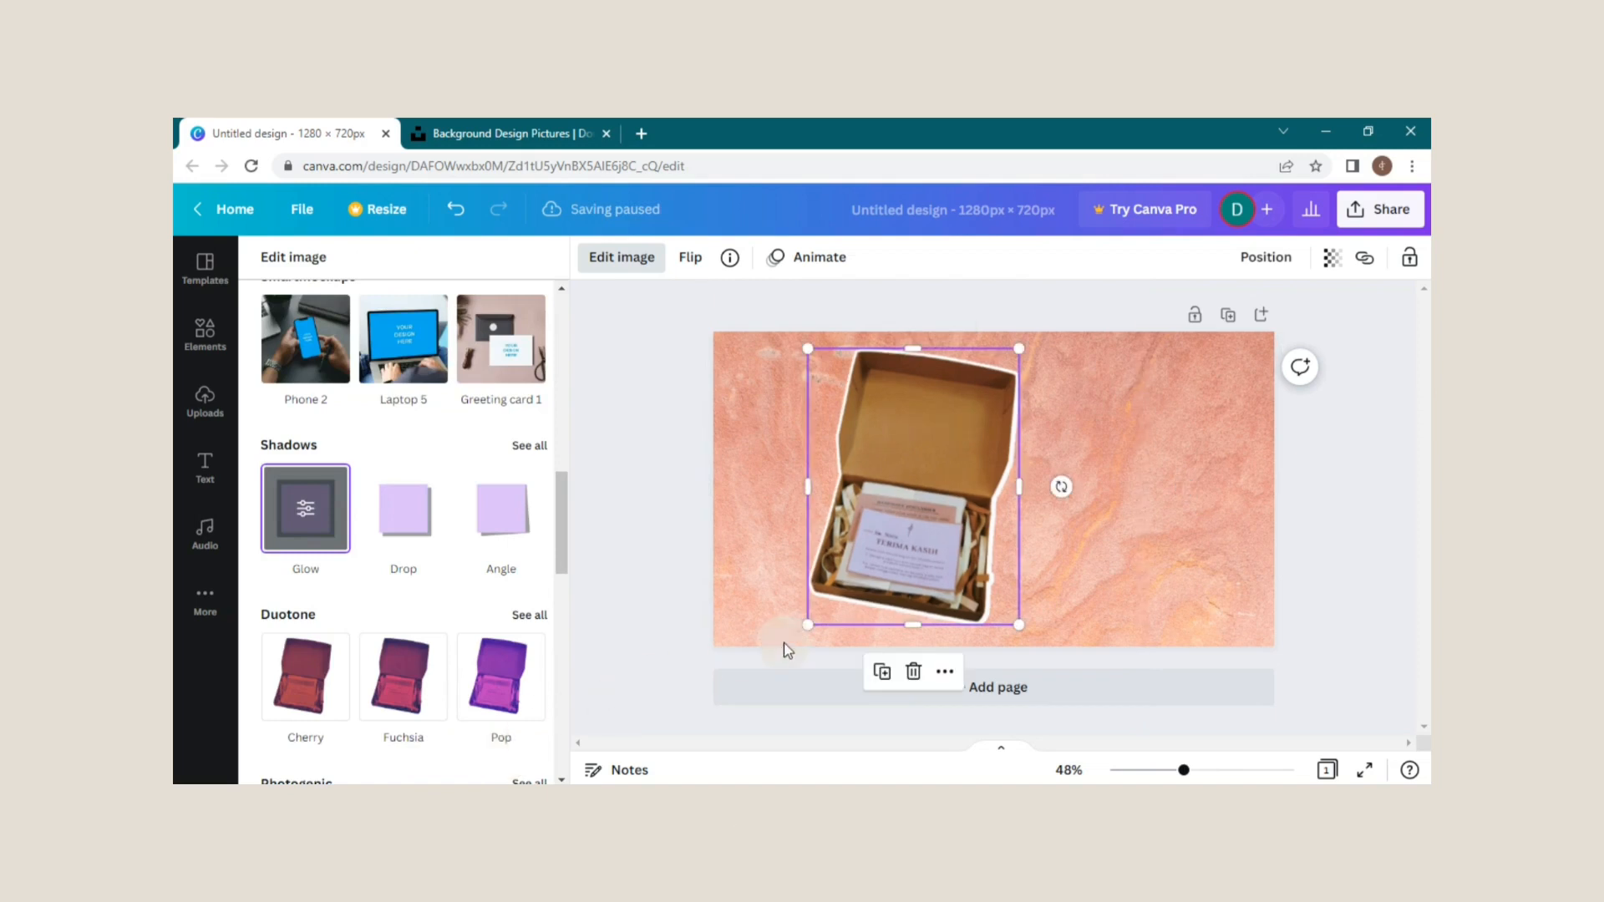
left_click_drag(887, 518, 1104, 502)
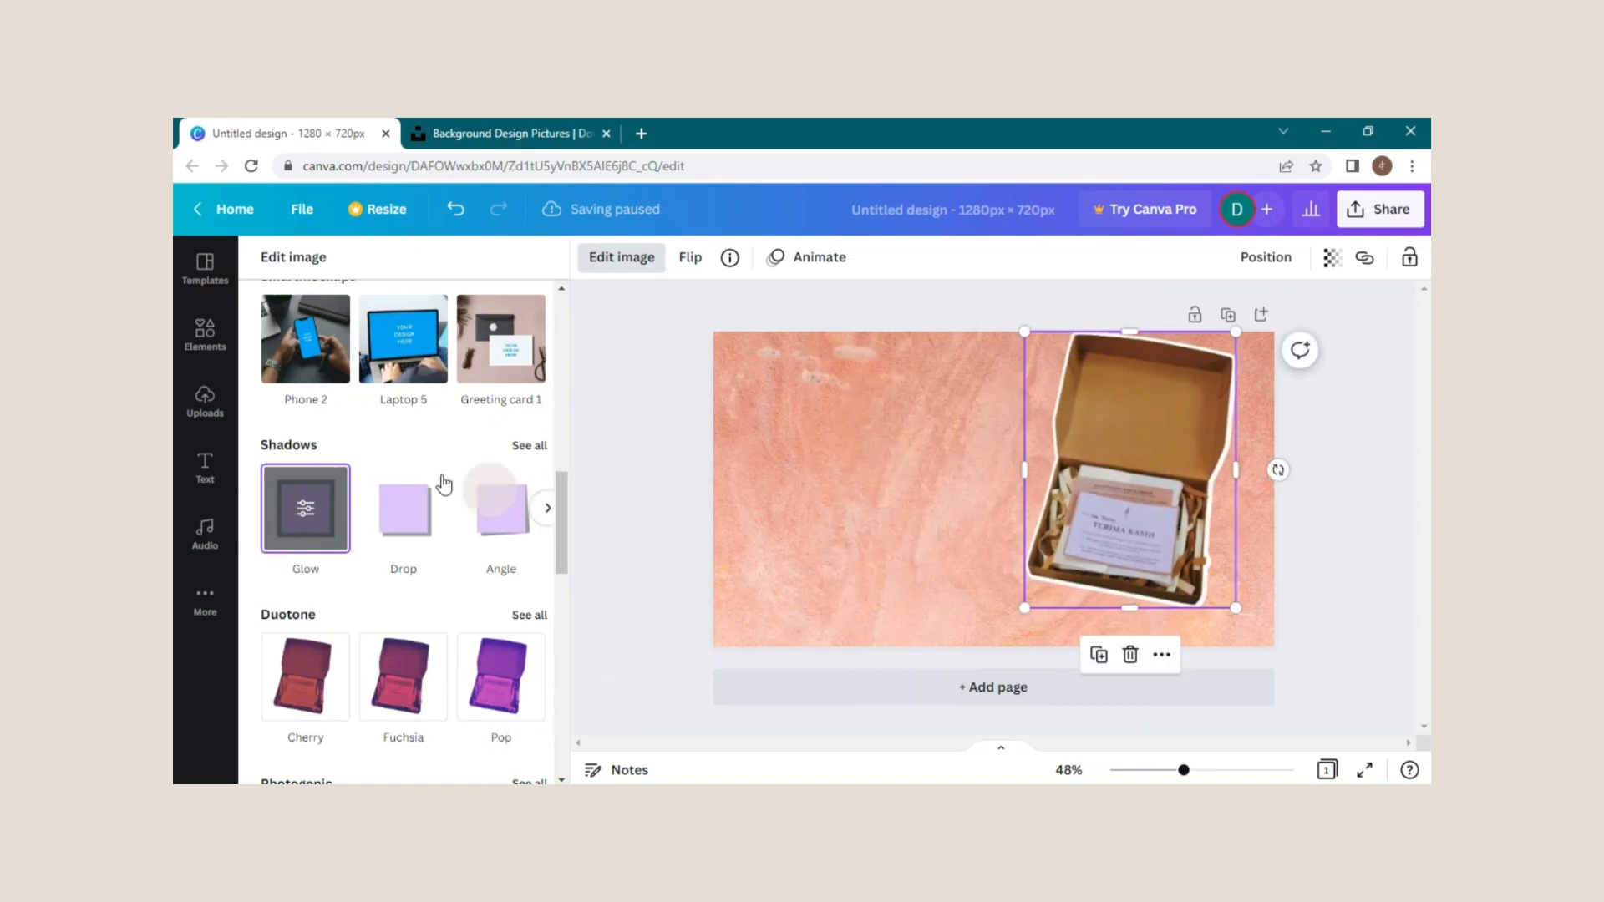
Place the cut-out of hands on books on the page's lower left, enlarge it and crop away its empty upper part
left_click(205, 410)
left_click(424, 501)
left_click_drag(990, 491, 811, 531)
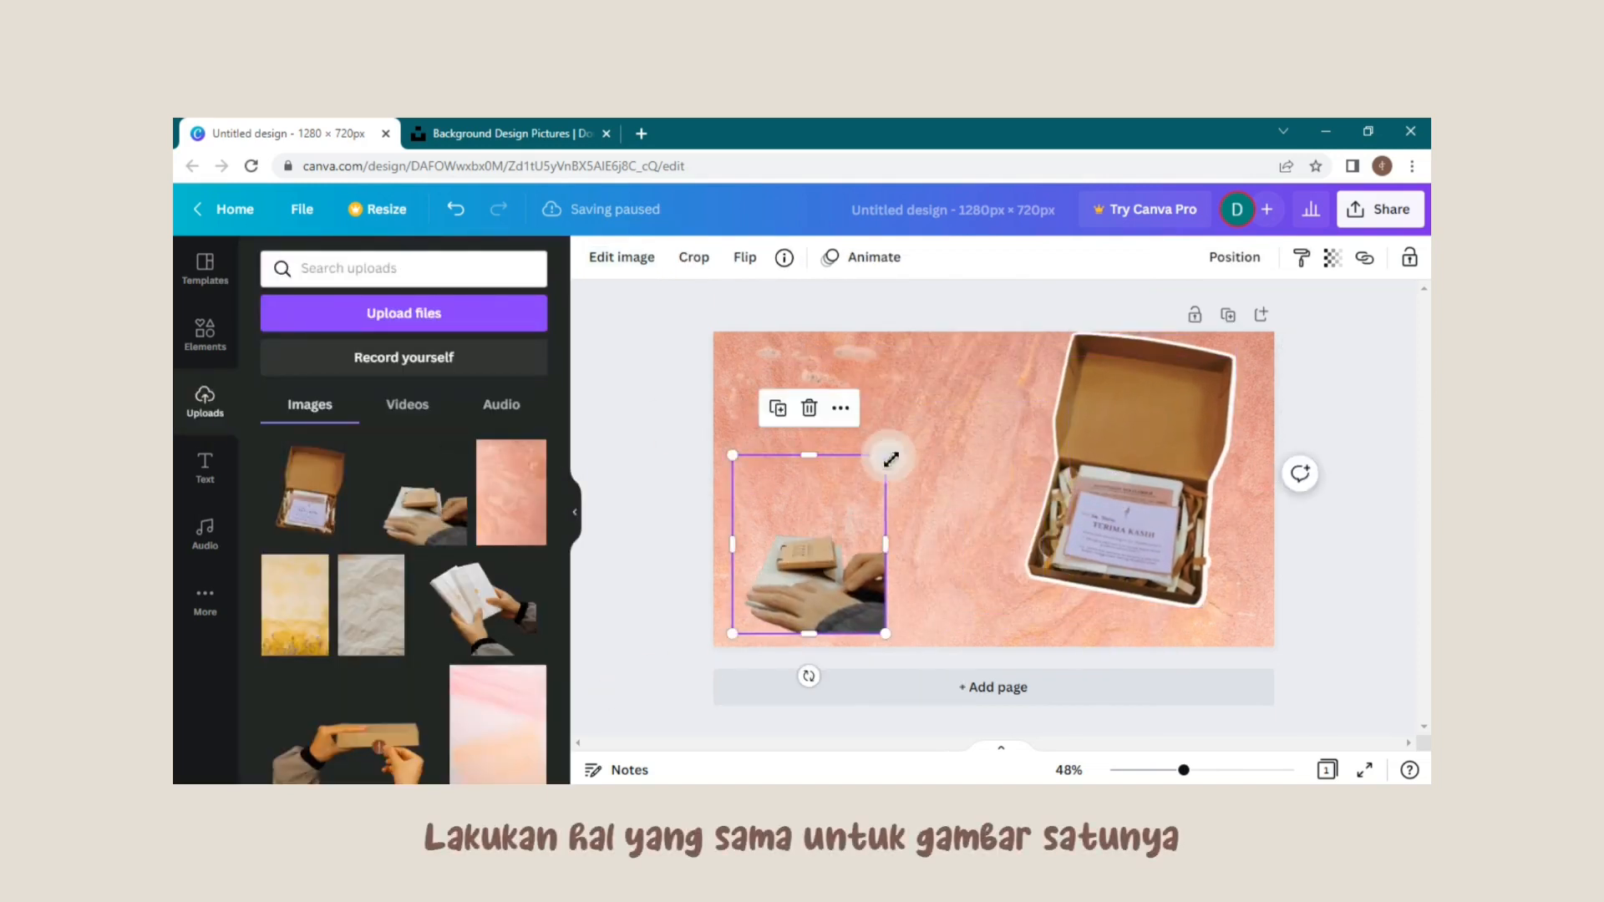
left_click_drag(893, 436, 979, 346)
left_click(693, 256)
left_click_drag(733, 348, 734, 463)
Give the hands cut-out the Glow shadow effect with size 8, transparency 100 and blur 0
left_click(625, 256)
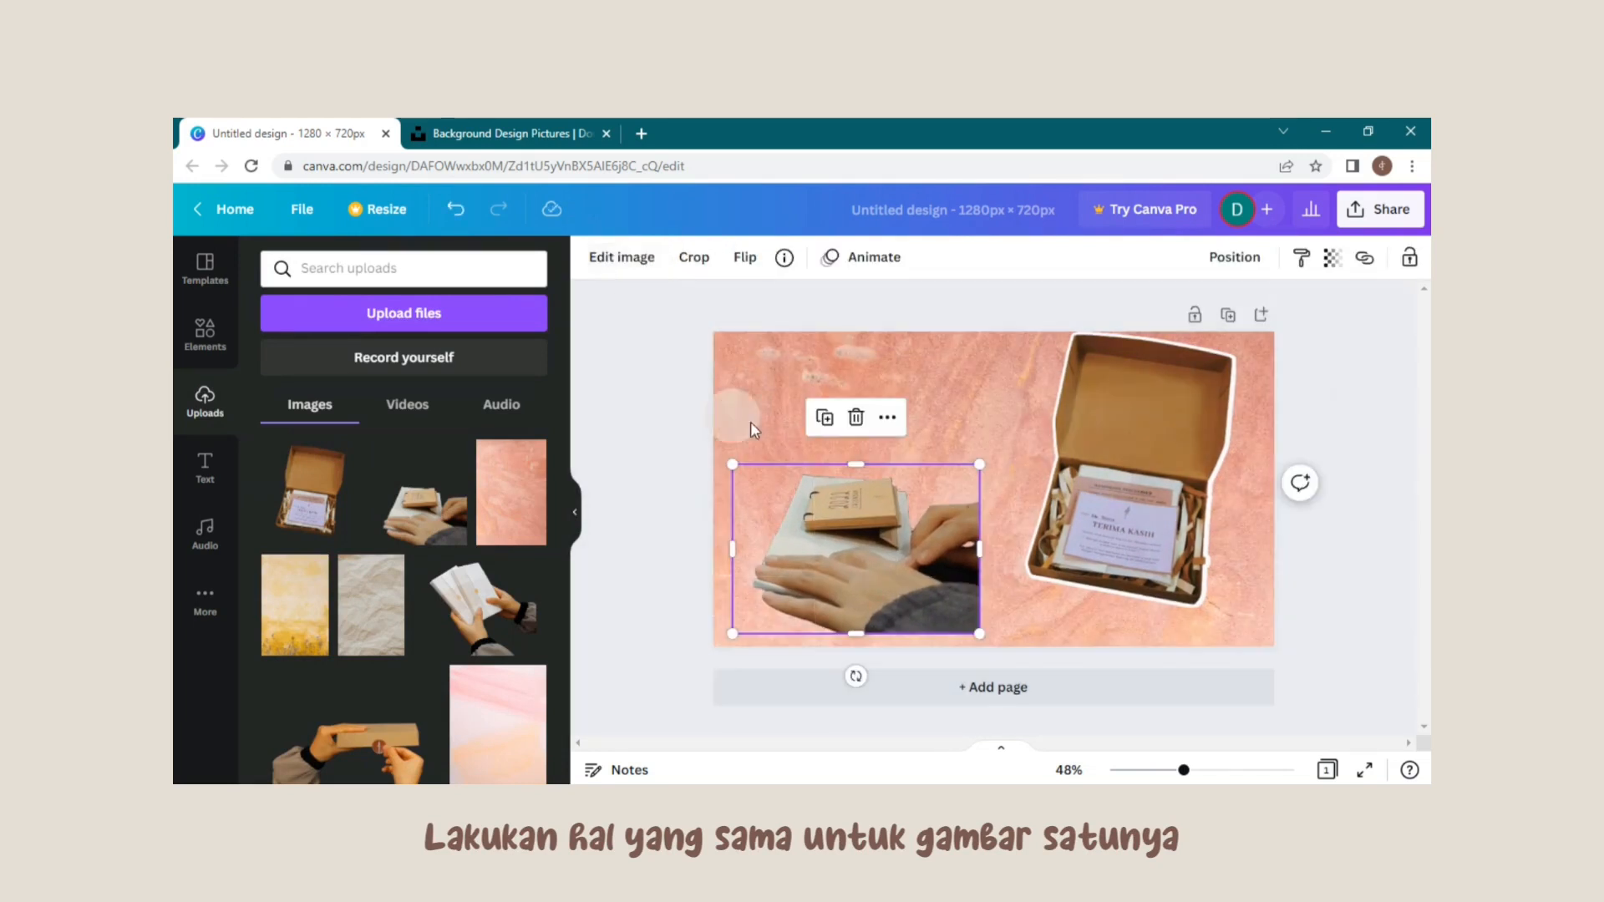
left_click(614, 259)
left_click(305, 418)
left_click(401, 345)
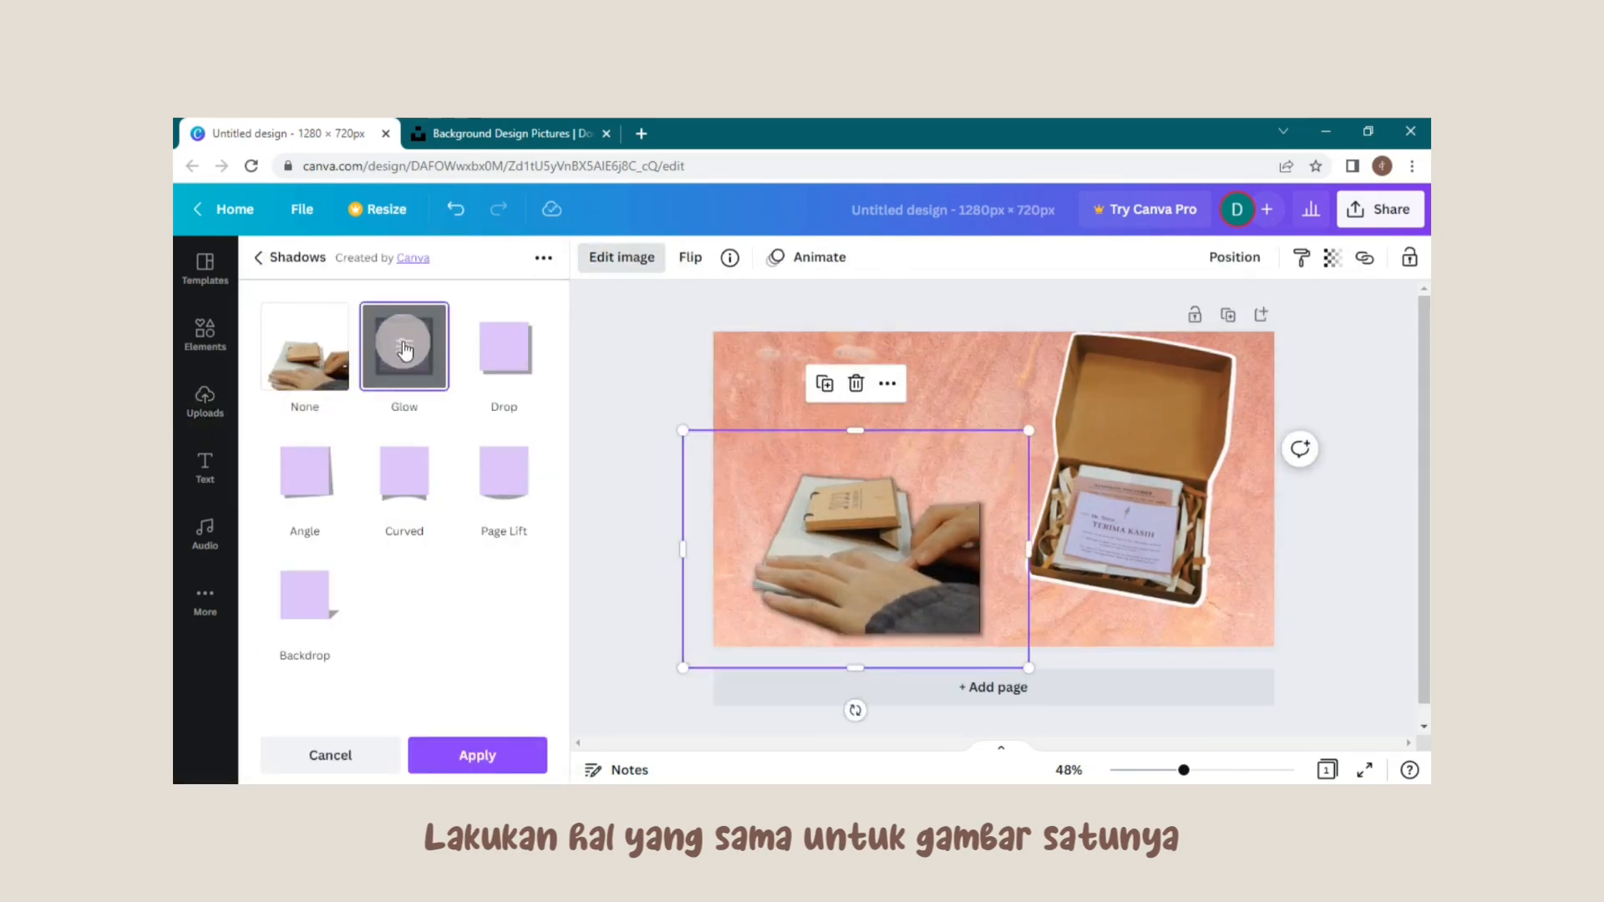
left_click(401, 345)
left_click_drag(403, 339, 316, 338)
left_click_drag(404, 398, 558, 399)
left_click_drag(333, 457, 255, 455)
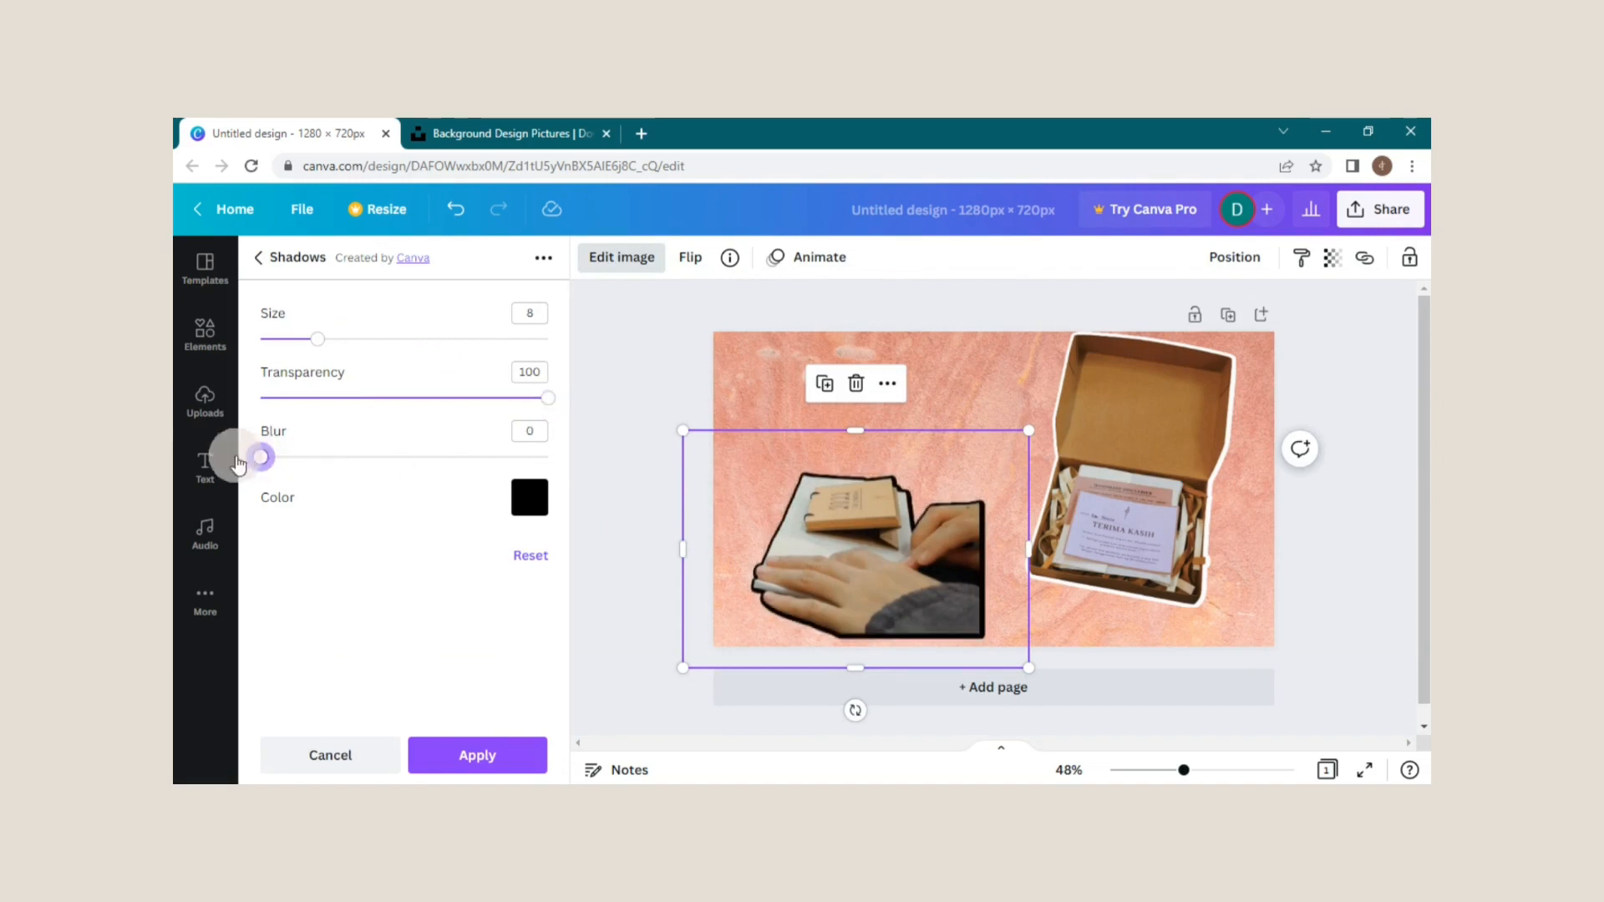
Colour the hands cut-out's glow white and apply the effect
left_click(535, 501)
left_click(584, 335)
left_click(477, 755)
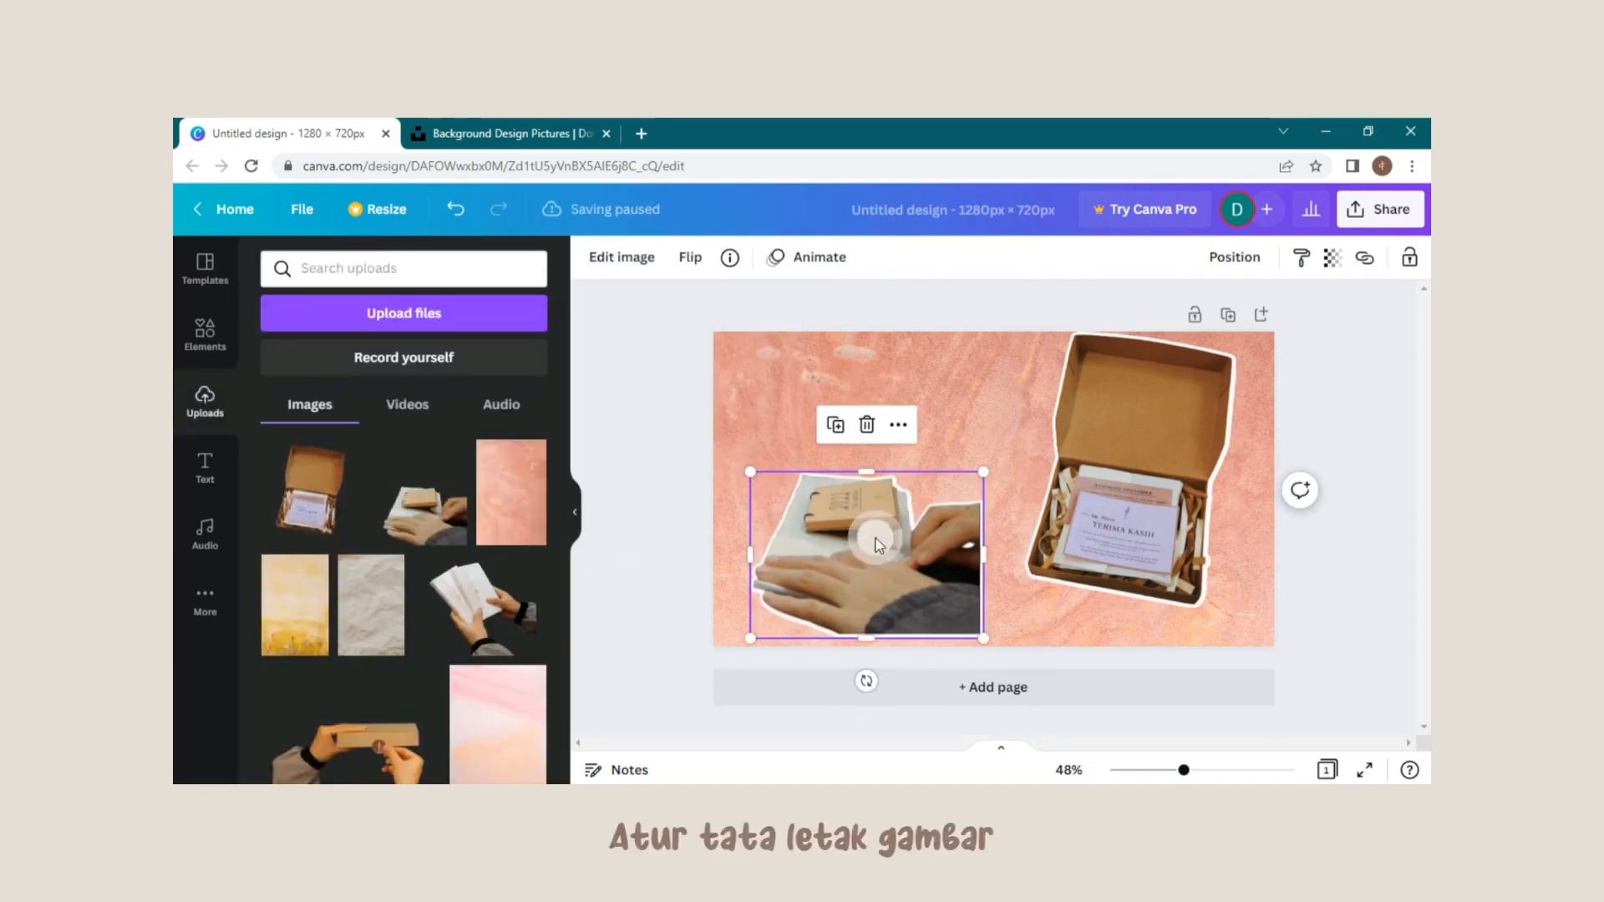
Arrange the hands cut-out in the page's lower-right corner, overlapping the gift box placed above and beside it
left_click_drag(877, 545, 987, 534)
left_click_drag(1163, 462, 1053, 464)
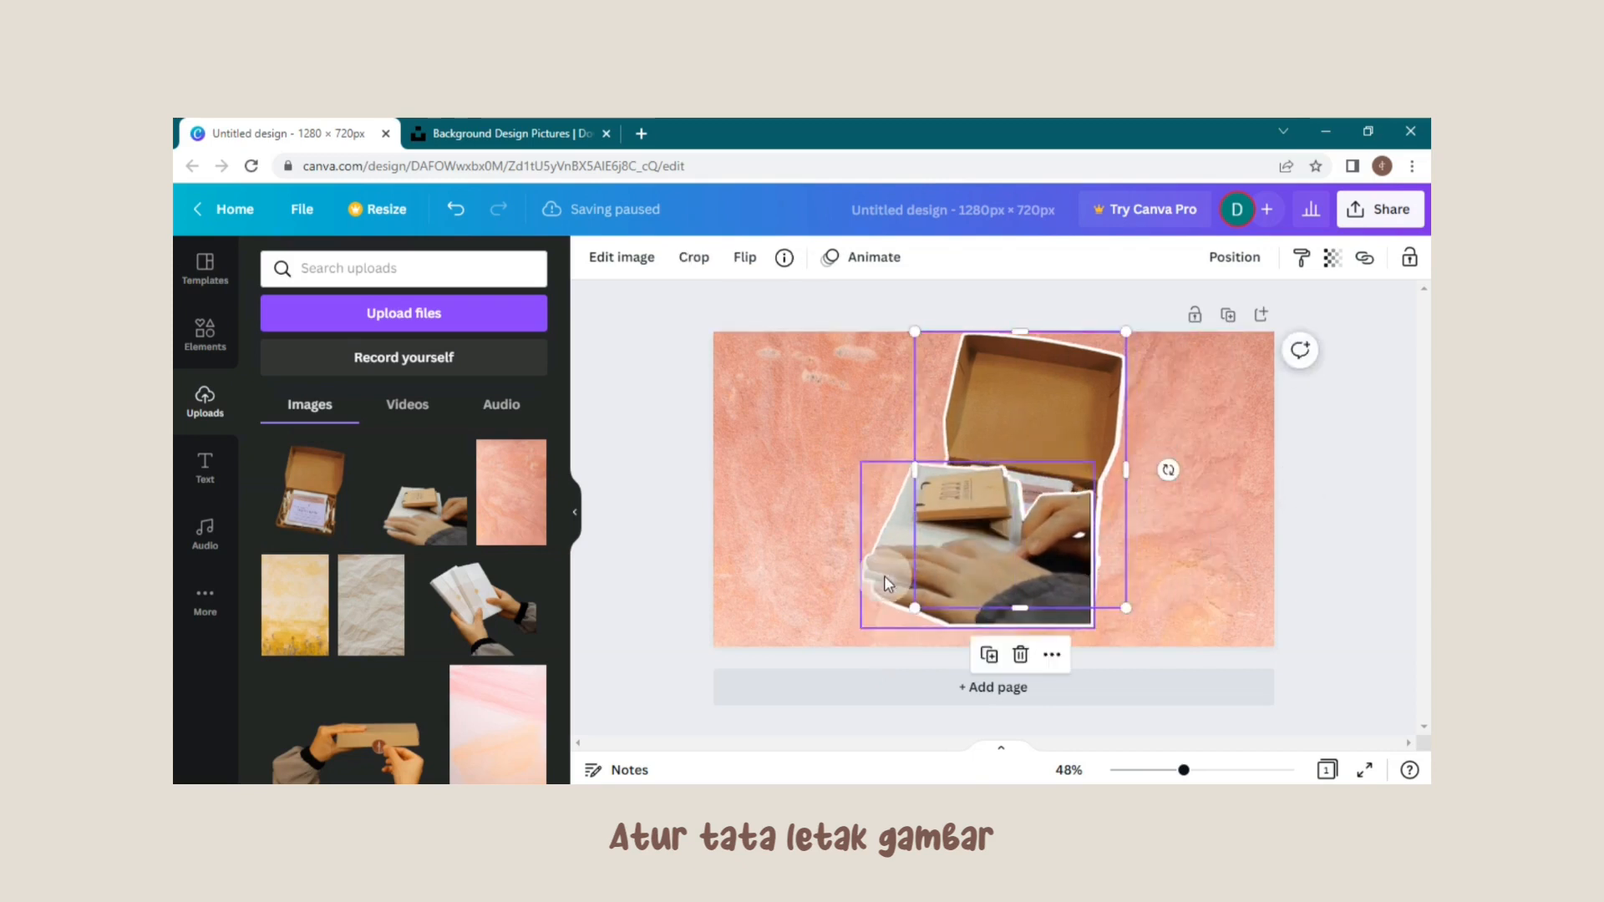
left_click_drag(979, 547, 1158, 567)
left_click_drag(1027, 424, 1124, 423)
left_click(884, 574)
left_click(1046, 430)
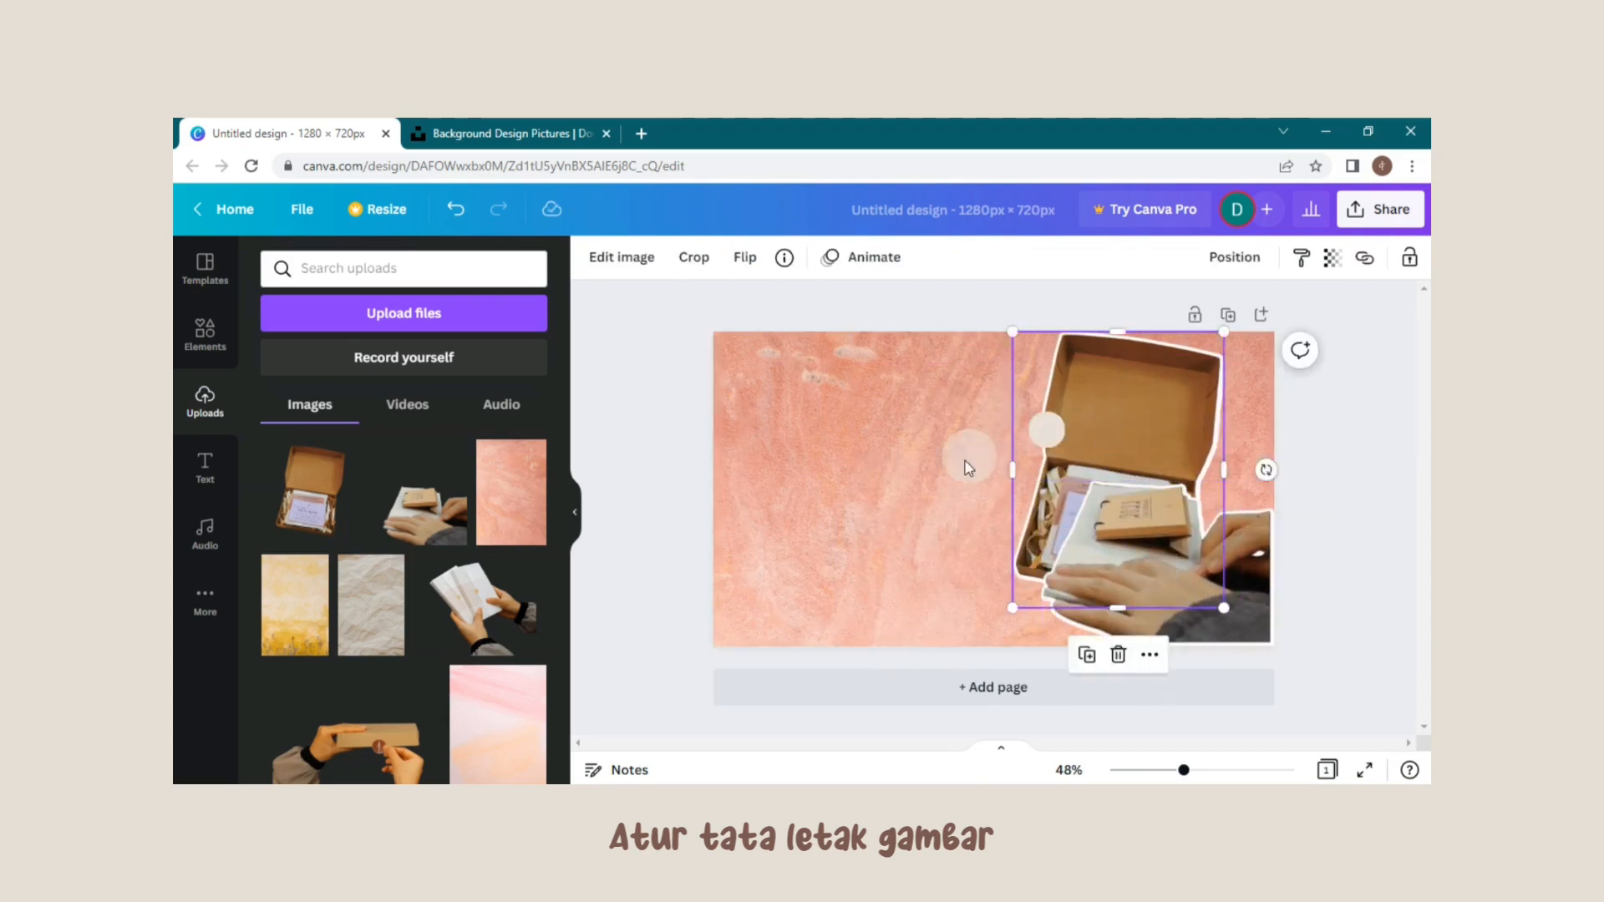
Shrink the gift box and the hands cut-out so that they overlap only slightly
left_click_drag(1224, 604, 1194, 566)
left_click(1181, 579)
left_click_drag(1041, 480, 1083, 512)
left_click(1010, 513)
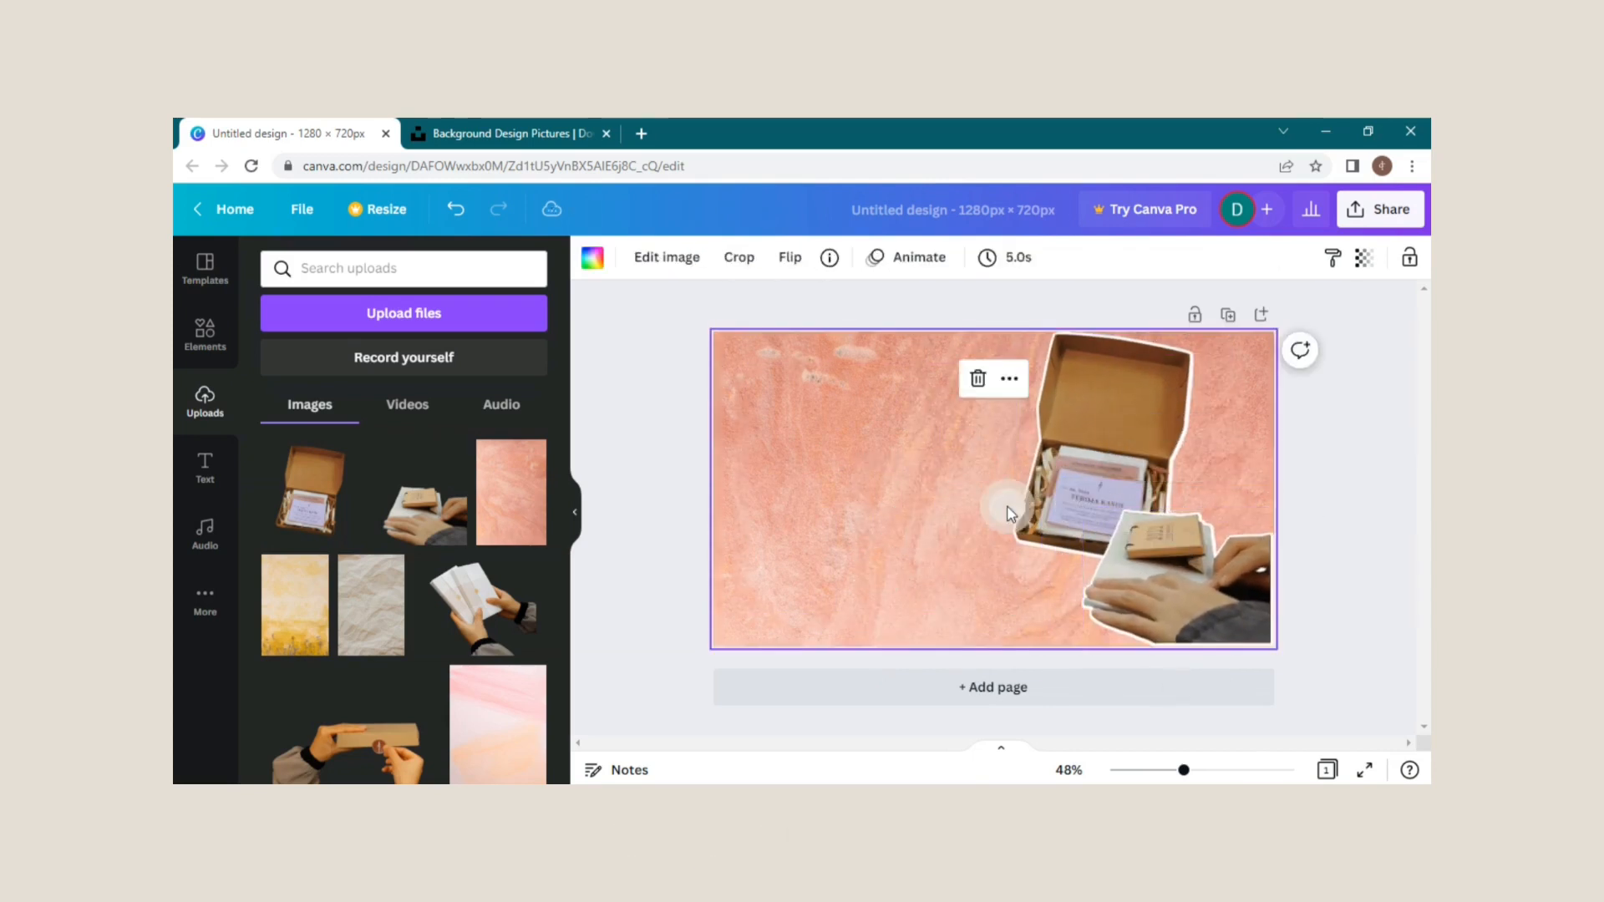
Duplicate the gift box image, place the copy on the free area beside it and flip it horizontally
left_click(1149, 400)
left_click(1254, 431)
left_click(1164, 441)
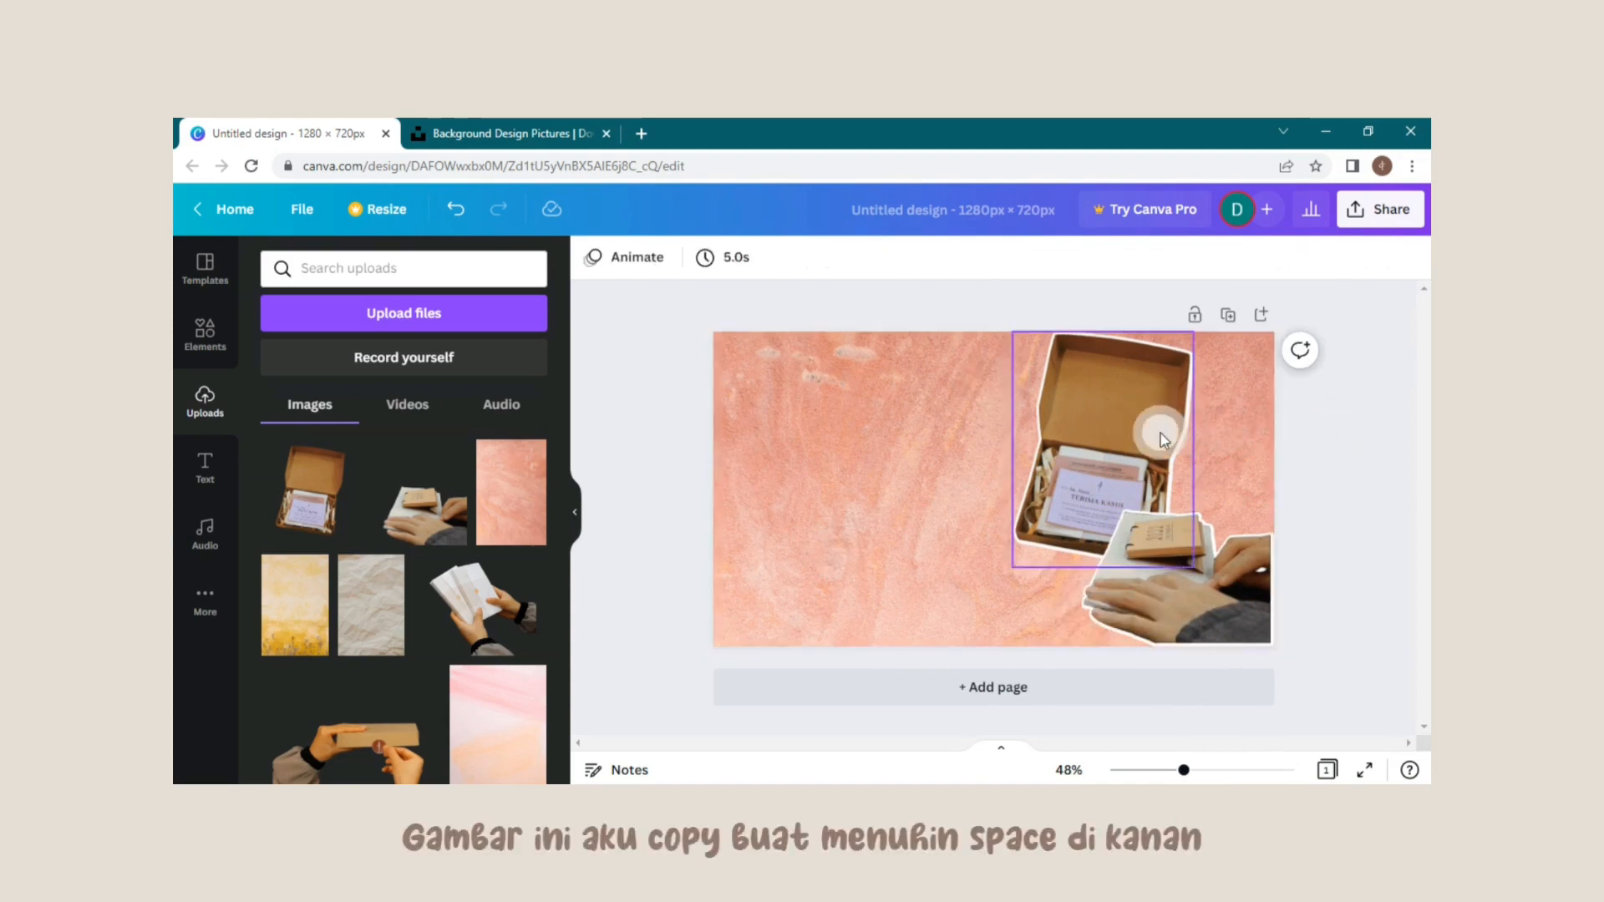
key("ctrl+c")
key("ctrl+v")
left_click_drag(1159, 433, 964, 487)
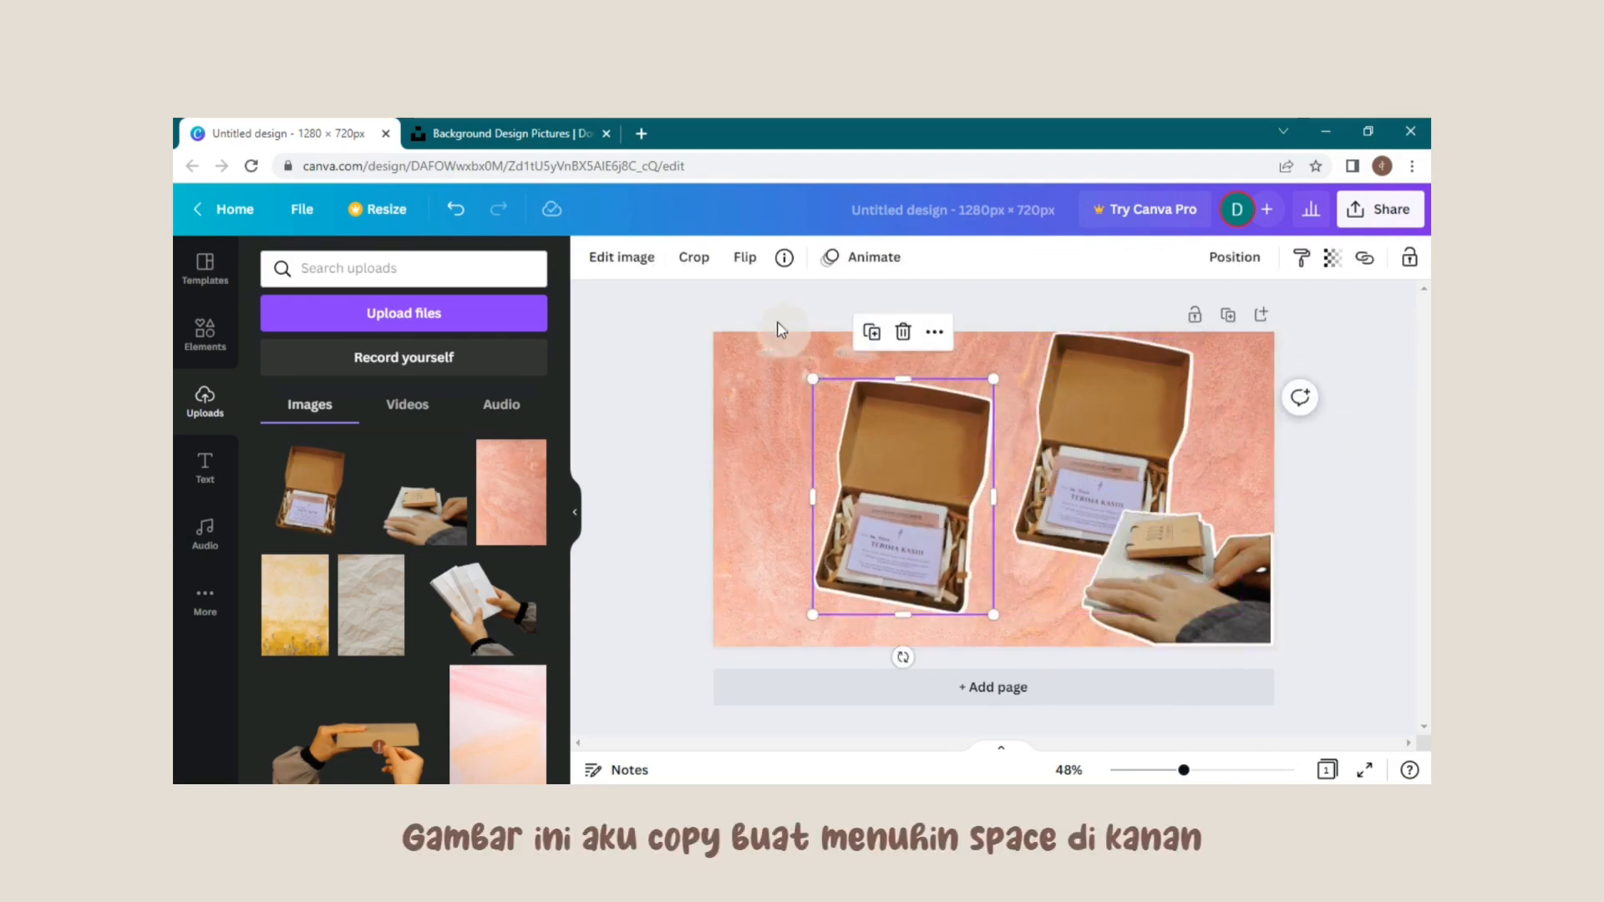
left_click(752, 266)
left_click(778, 318)
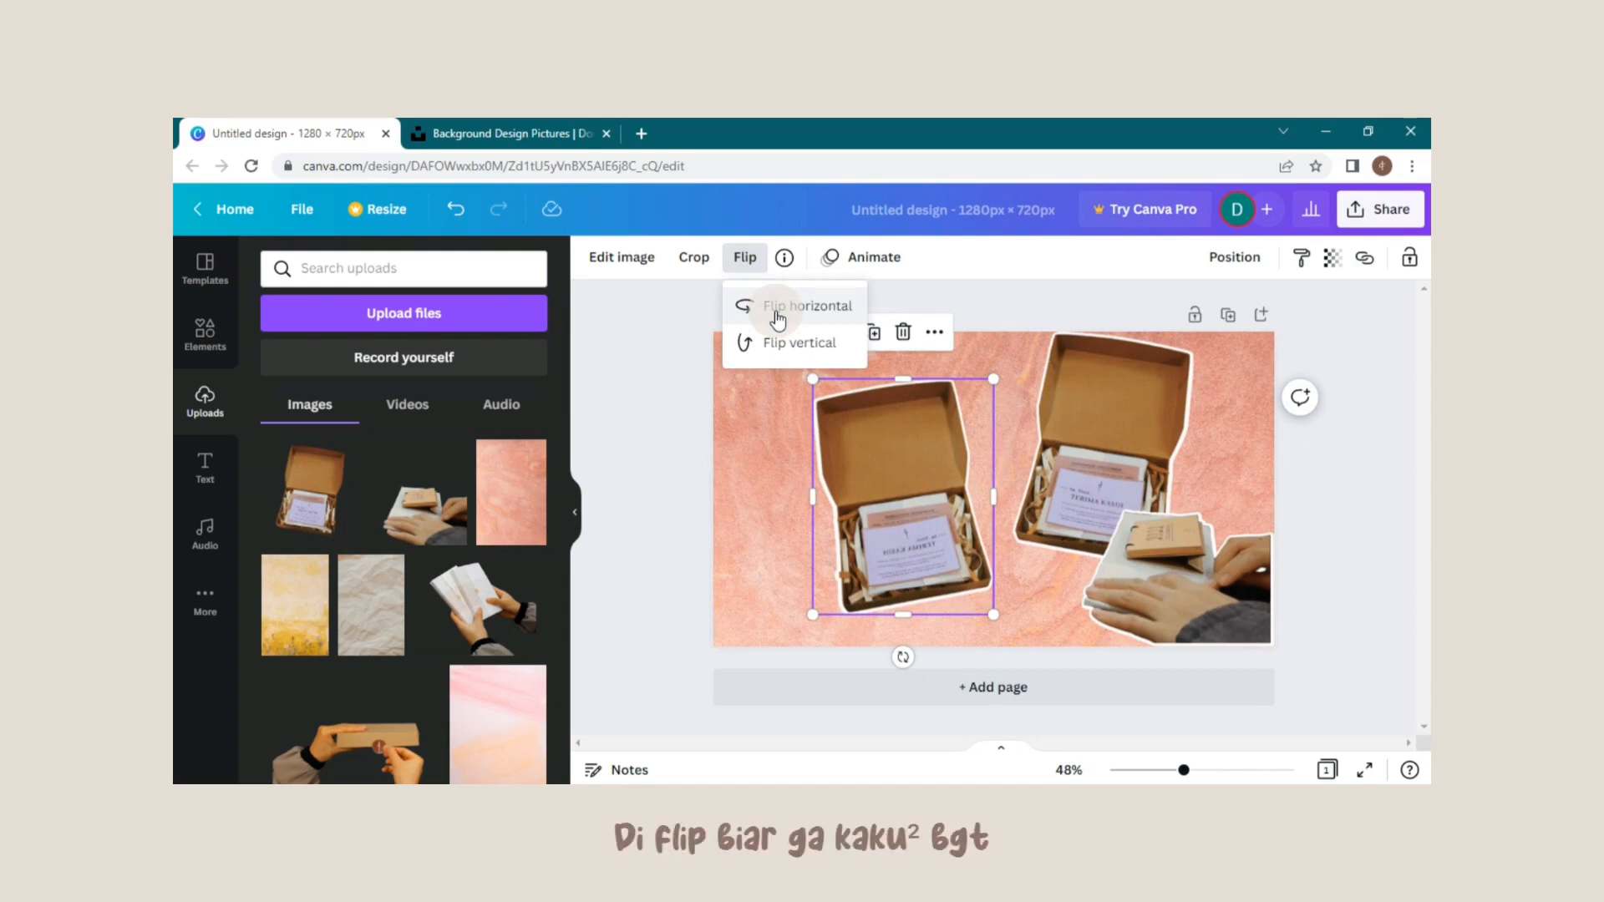
left_click(757, 499)
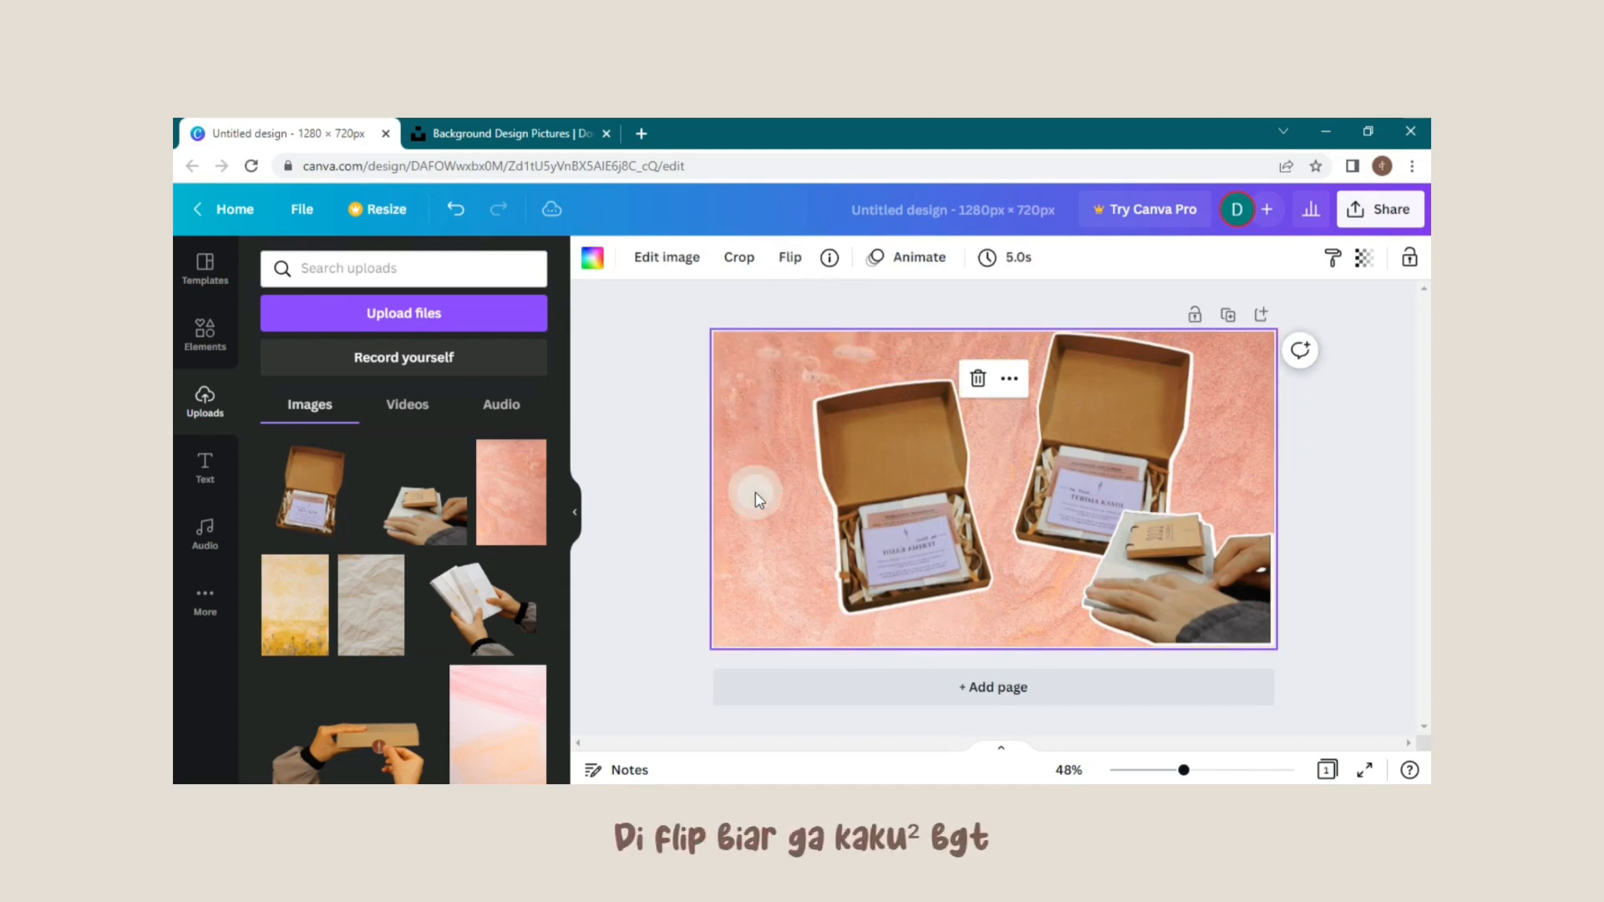
Move the flipped gift box copy to the page's right edge and layer it behind the original box and the hands
left_click_drag(873, 533, 1198, 533)
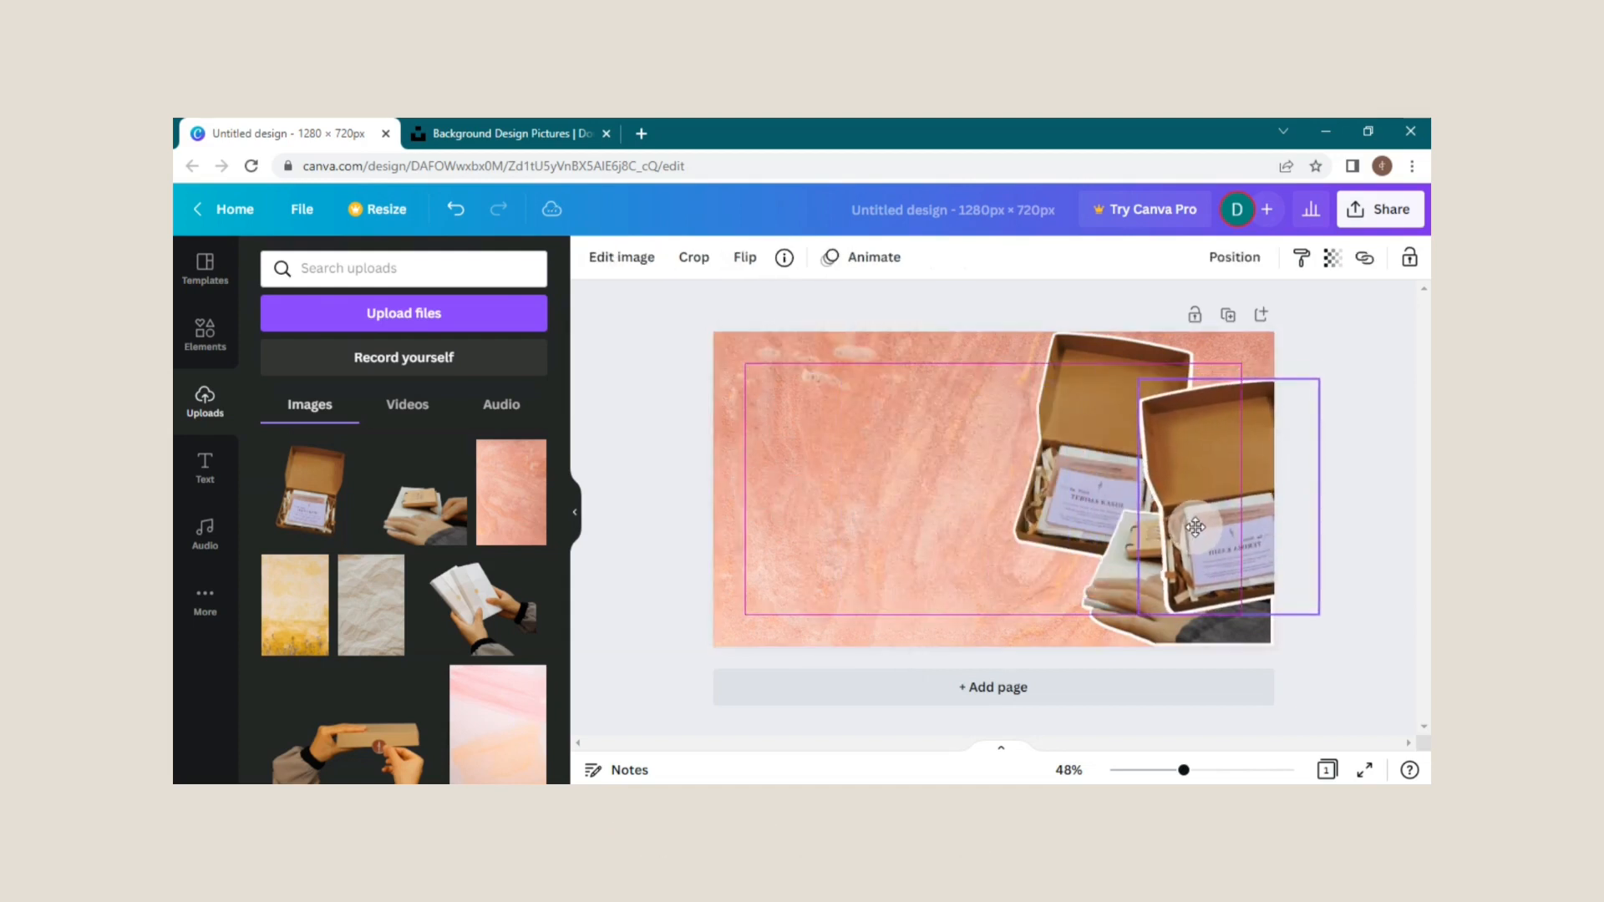
left_click(1234, 256)
left_click(1164, 312)
double_click(896, 548)
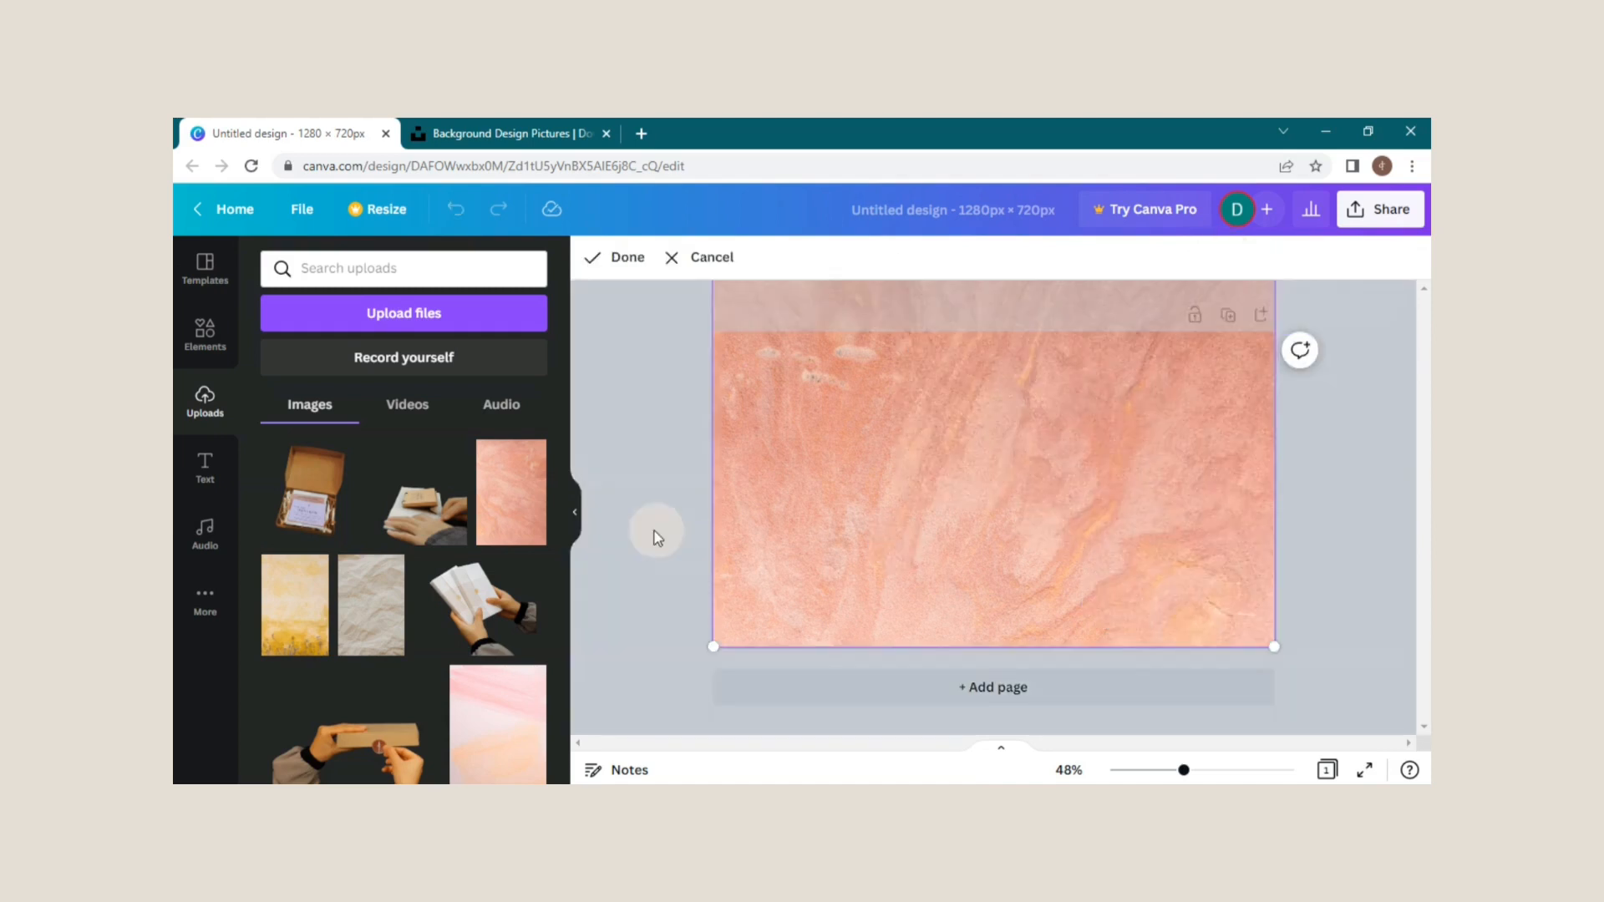
left_click(652, 530)
left_click(1086, 411)
left_click(1233, 257)
left_click(1060, 314)
left_click(903, 531)
left_click(1386, 610)
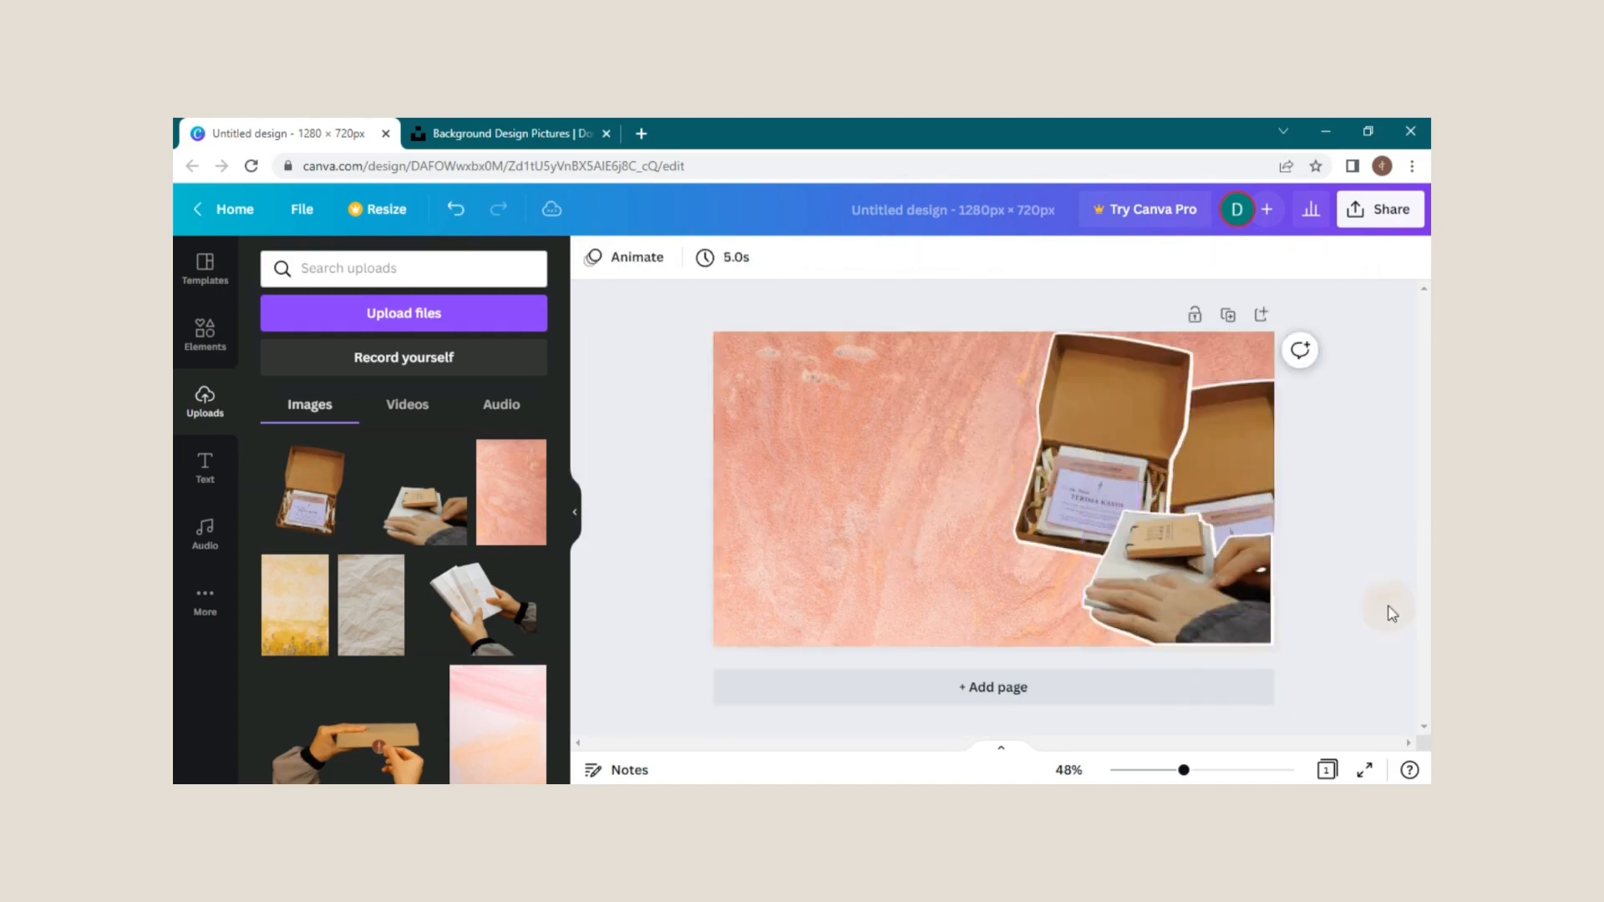
Enlarge the hands cut-out and shift both gift boxes upwards so that the three images fill the page's right side
left_click(1182, 576)
left_click_drag(1081, 509, 1049, 489)
left_click_drag(1071, 418, 1071, 395)
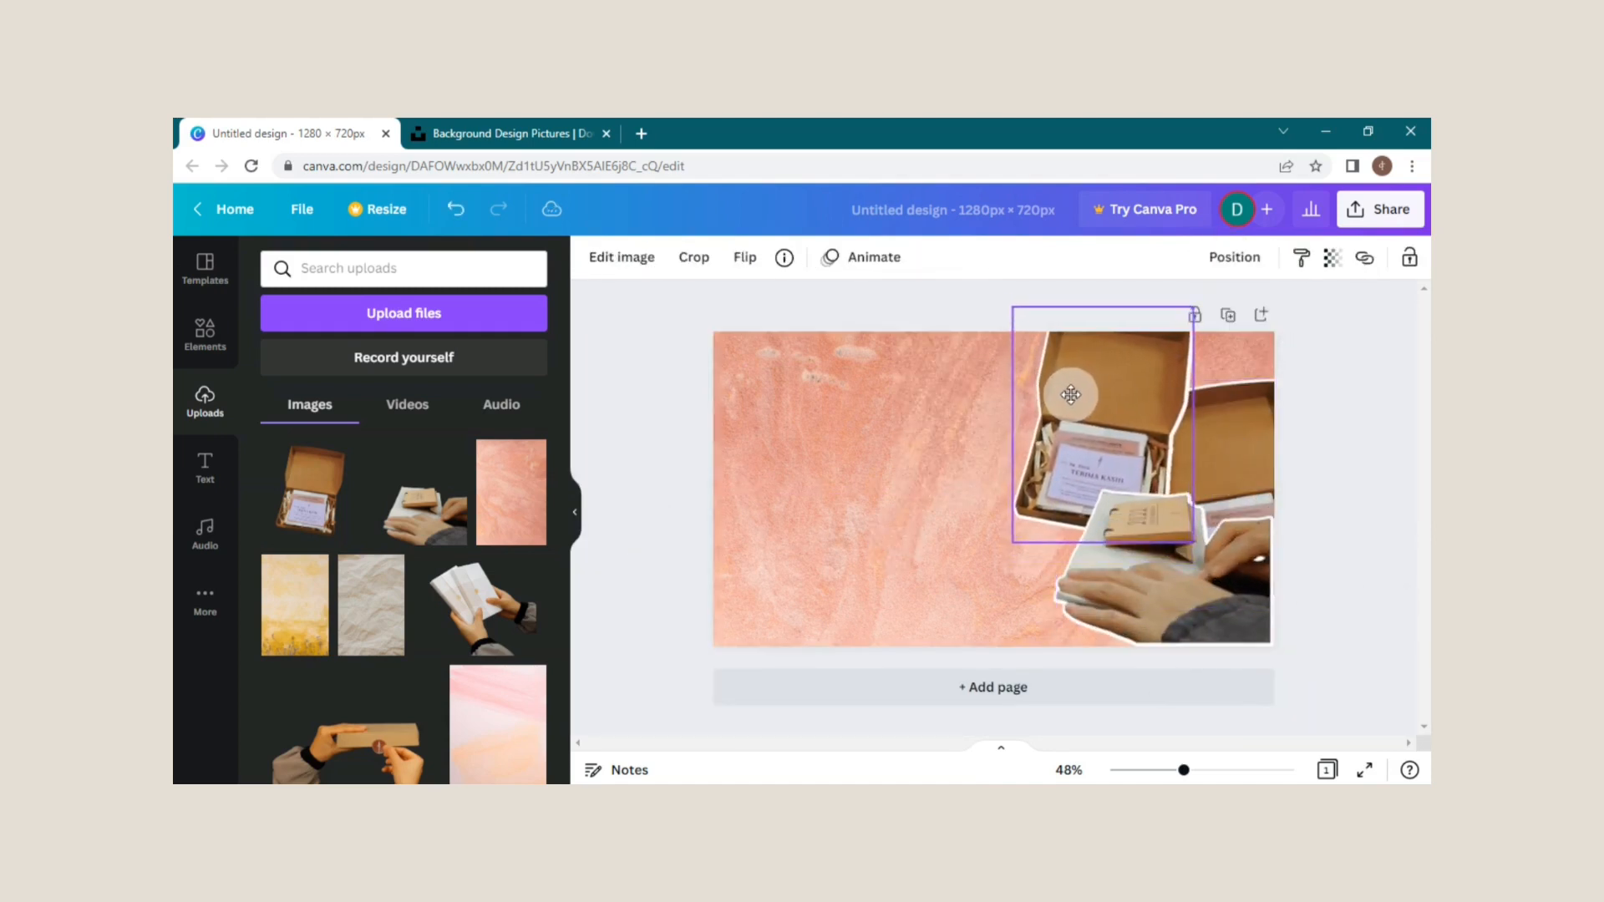
left_click_drag(1266, 460, 1232, 444)
left_click(1293, 511)
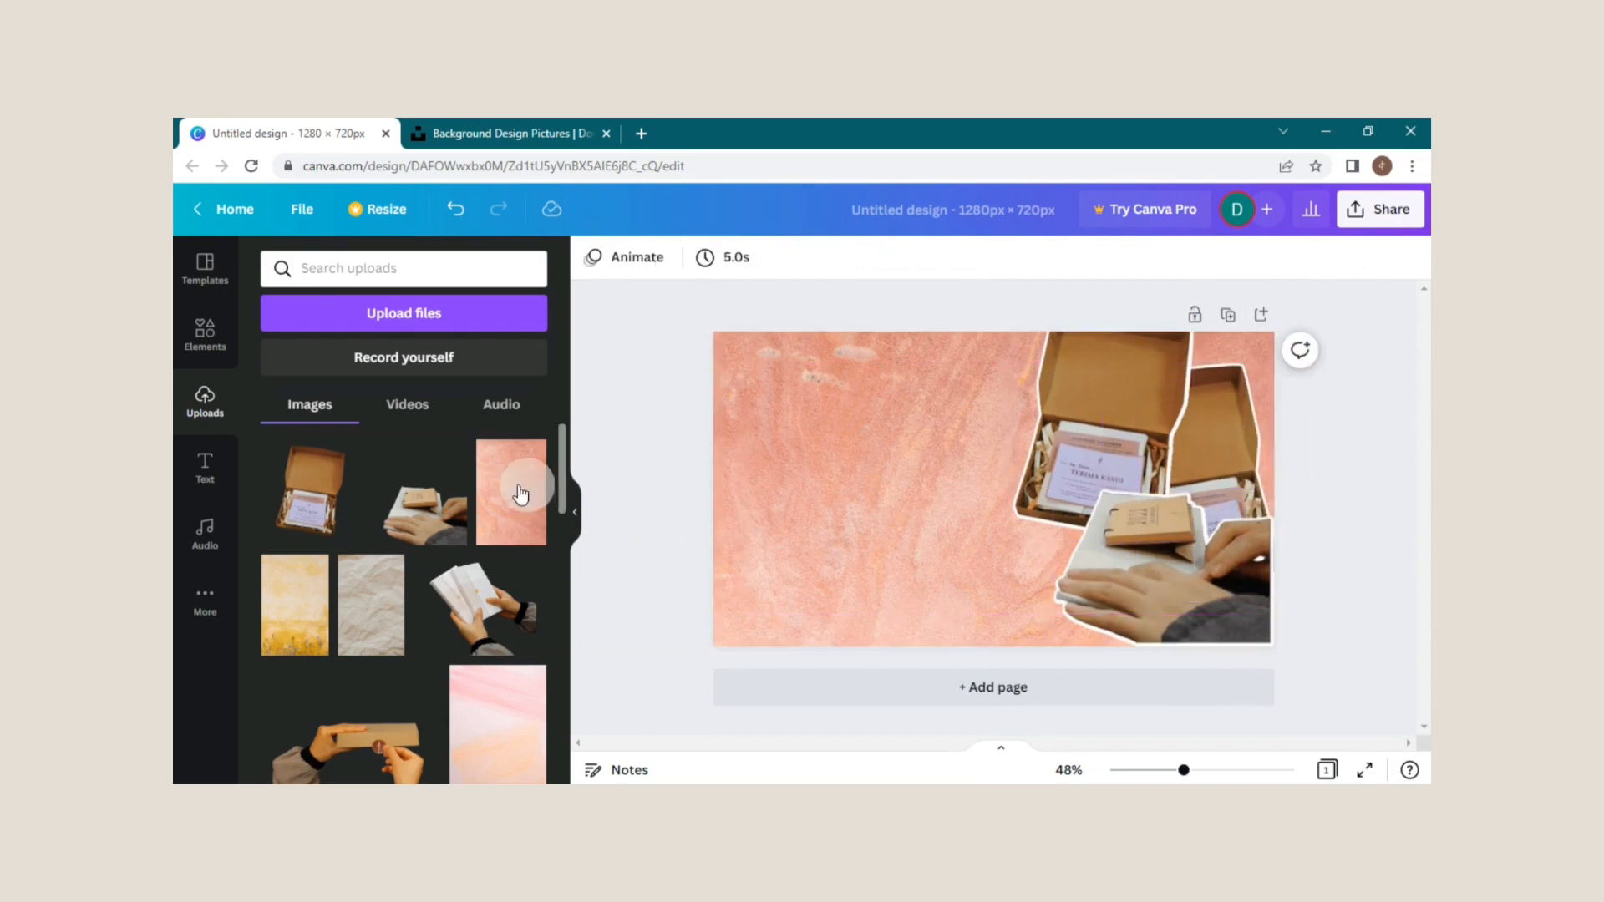
Add a heading that reads "packing first shopee order"
left_click(232, 482)
left_click(380, 410)
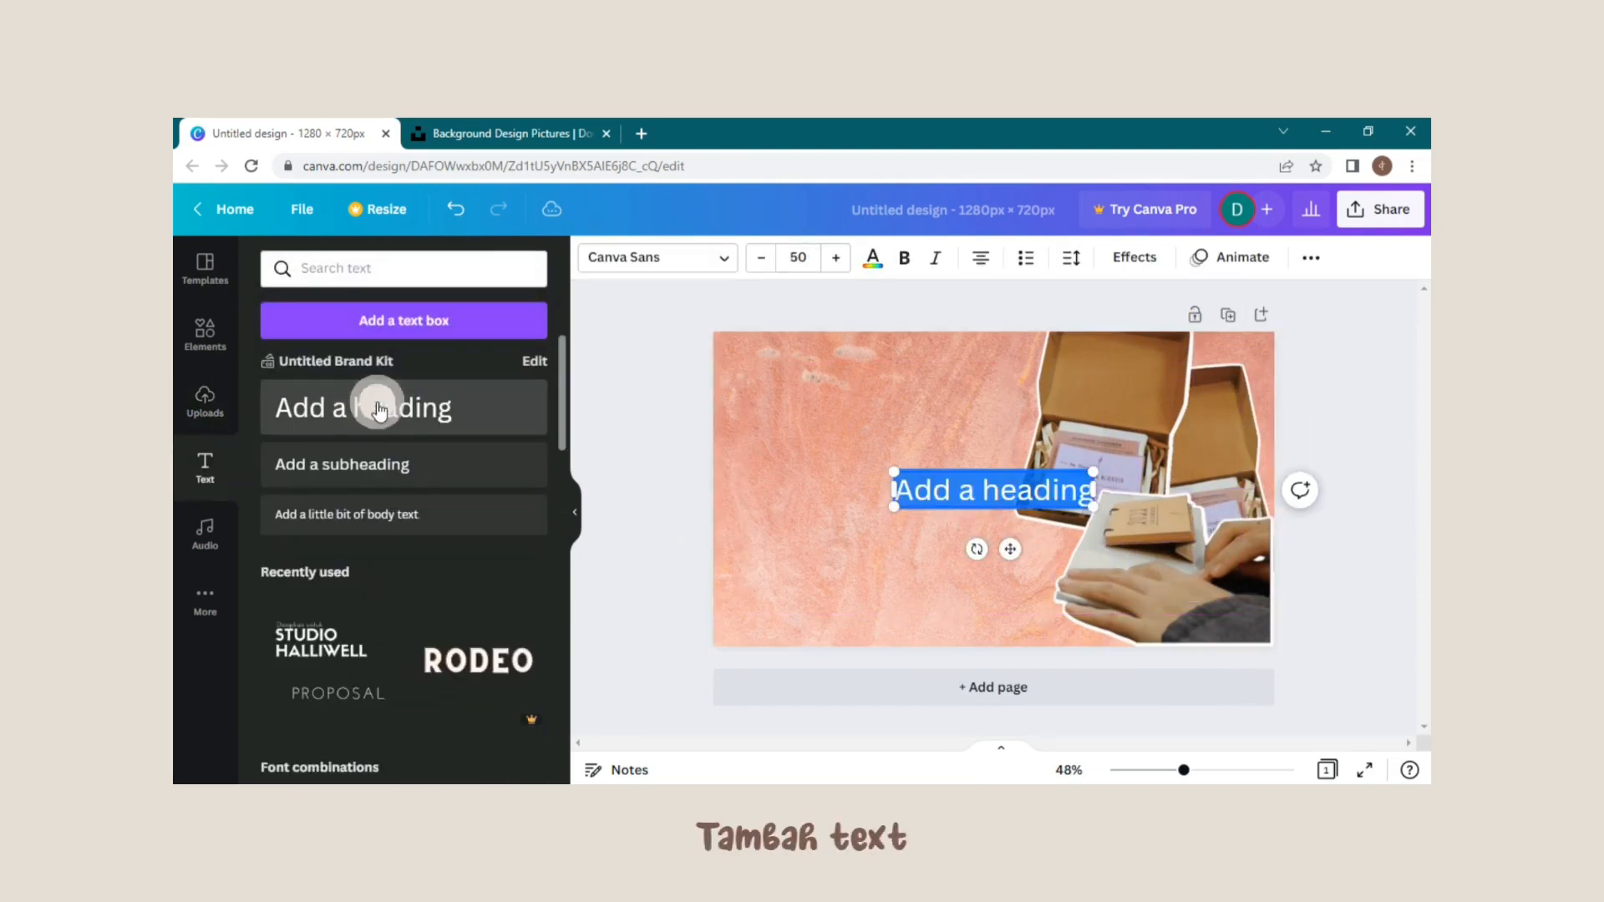
type("packing")
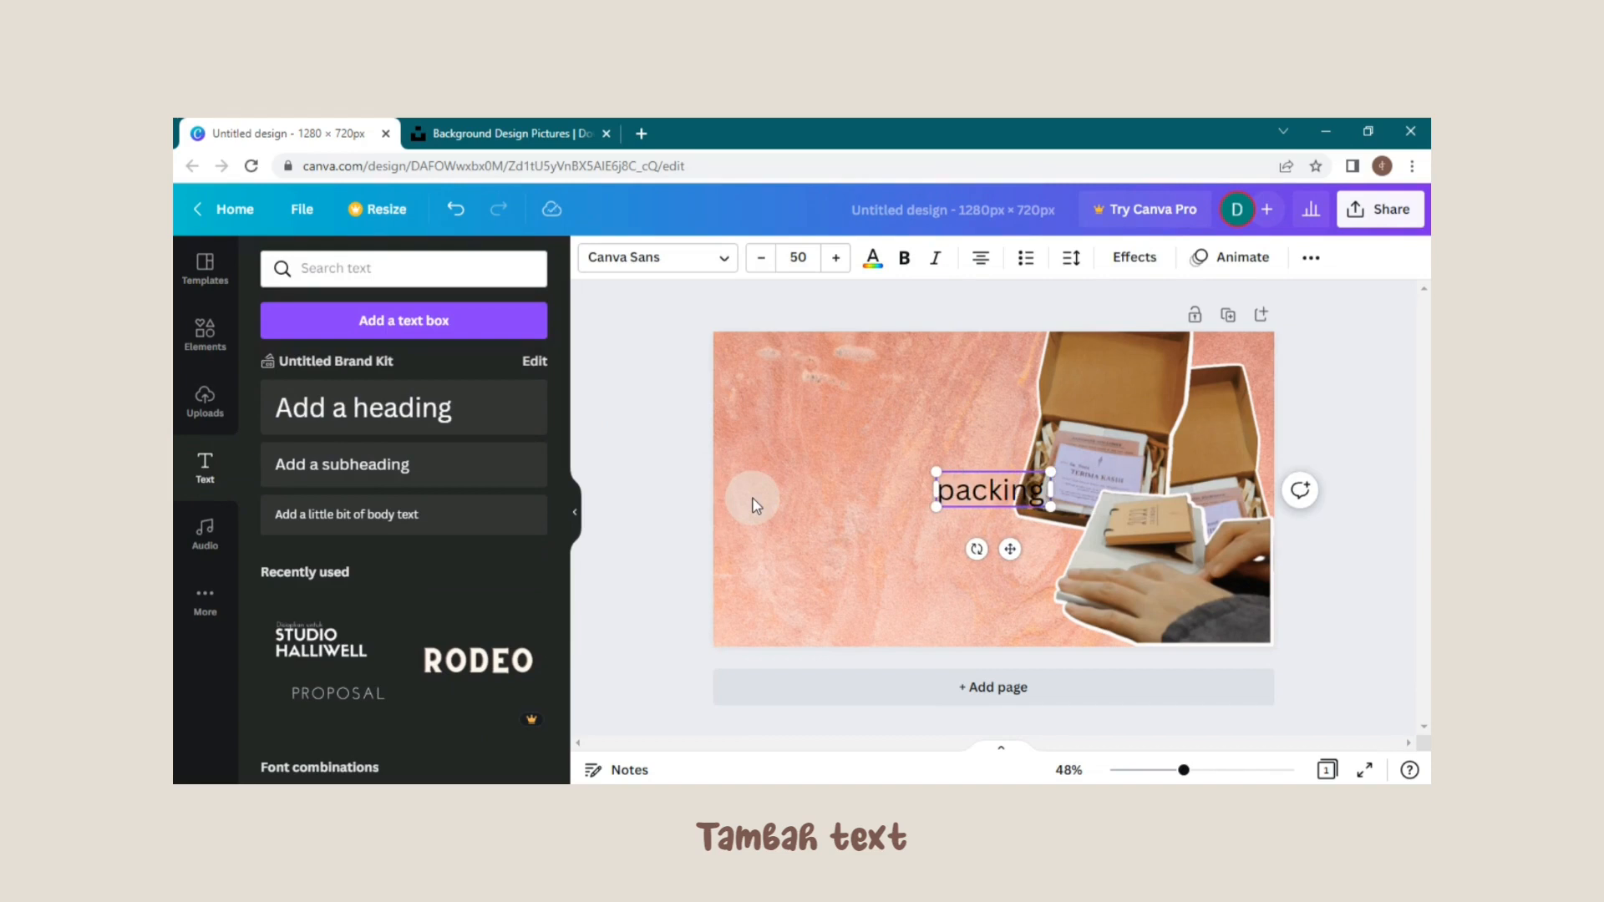
type(" first shopee order")
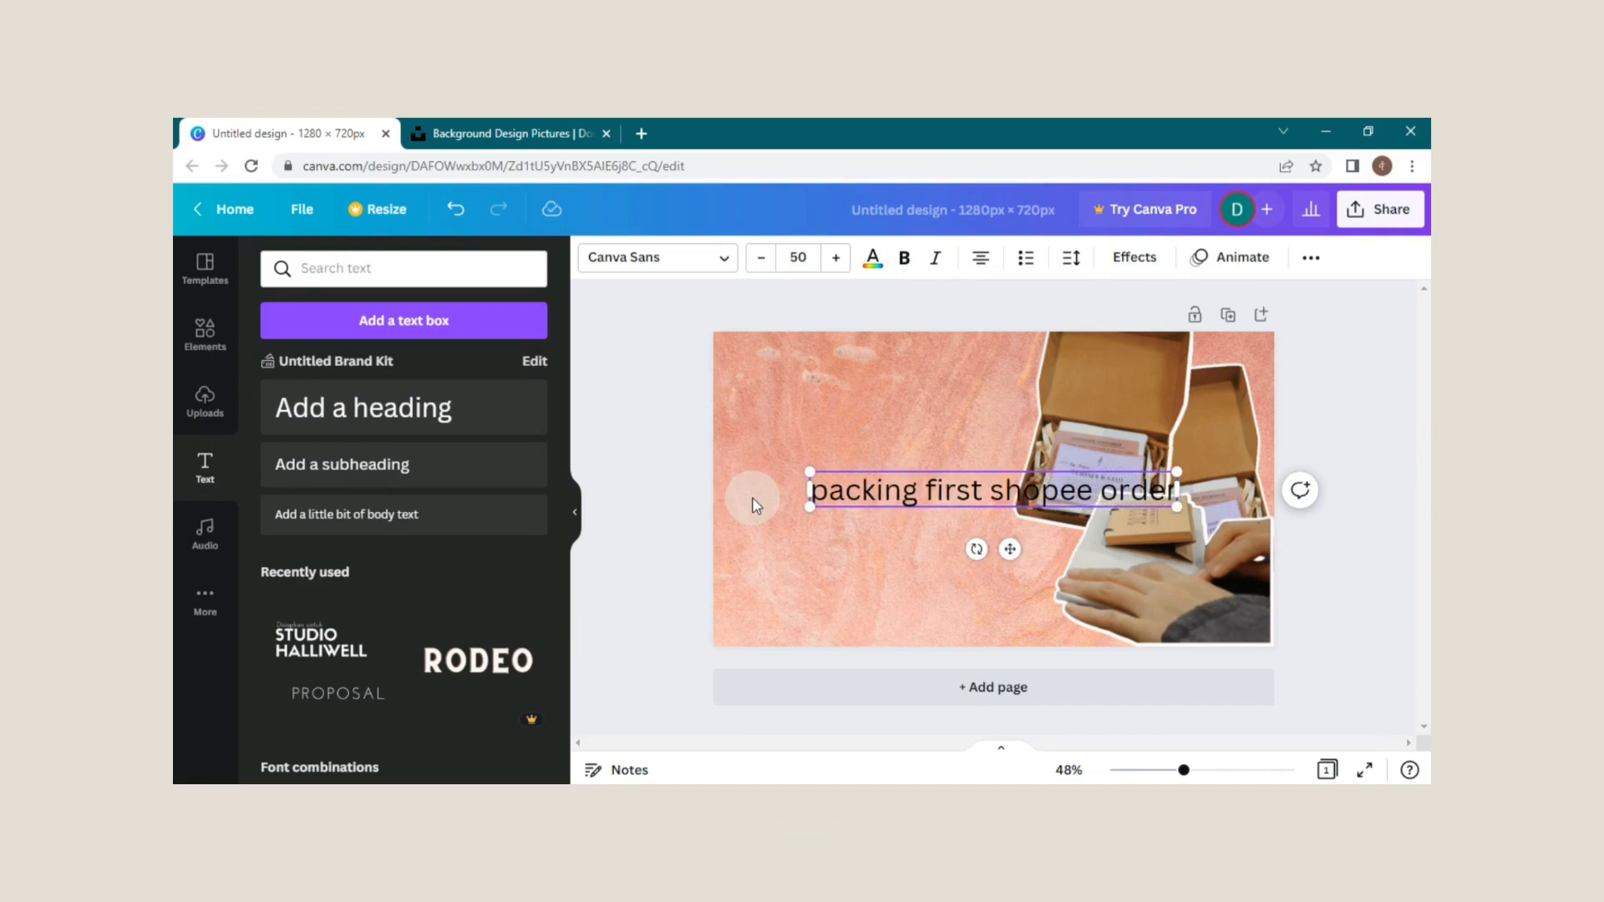
Set the heading in the Holiday font and enlarge it to size 76.1
key("ctrl+a")
left_click(719, 258)
left_click(474, 443)
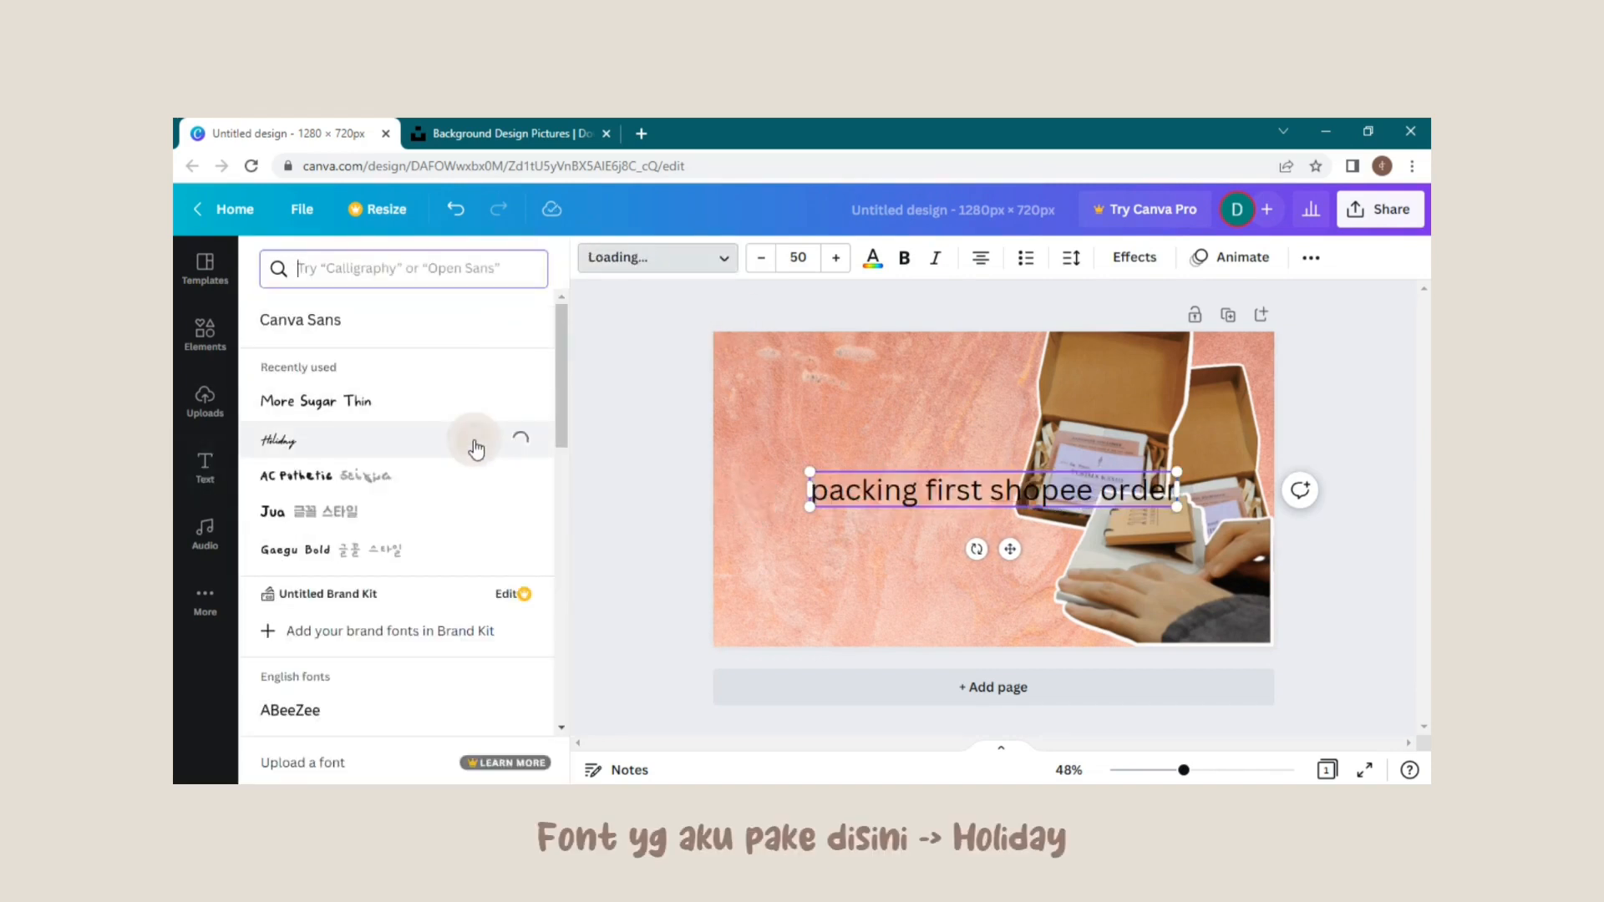
left_click_drag(888, 475, 777, 455)
Break the heading into two lines after "first" and set its letter spacing to 200
left_click(950, 482)
key("Return")
key("ctrl+a")
left_click(1075, 261)
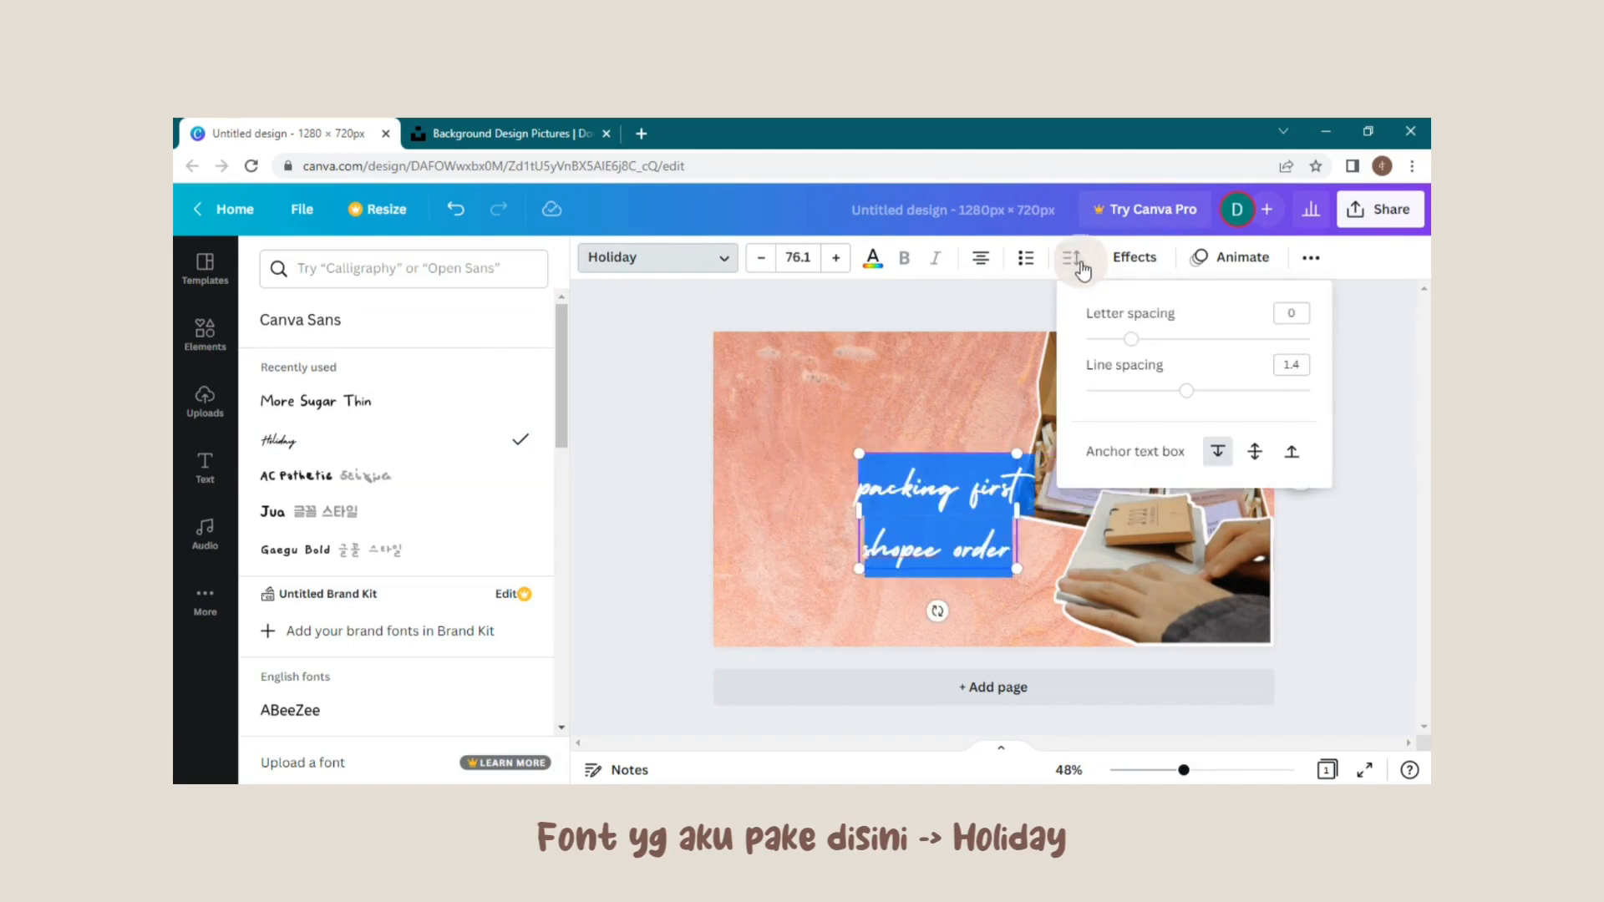
left_click(1289, 314)
type("200")
key("Return")
left_click(1064, 271)
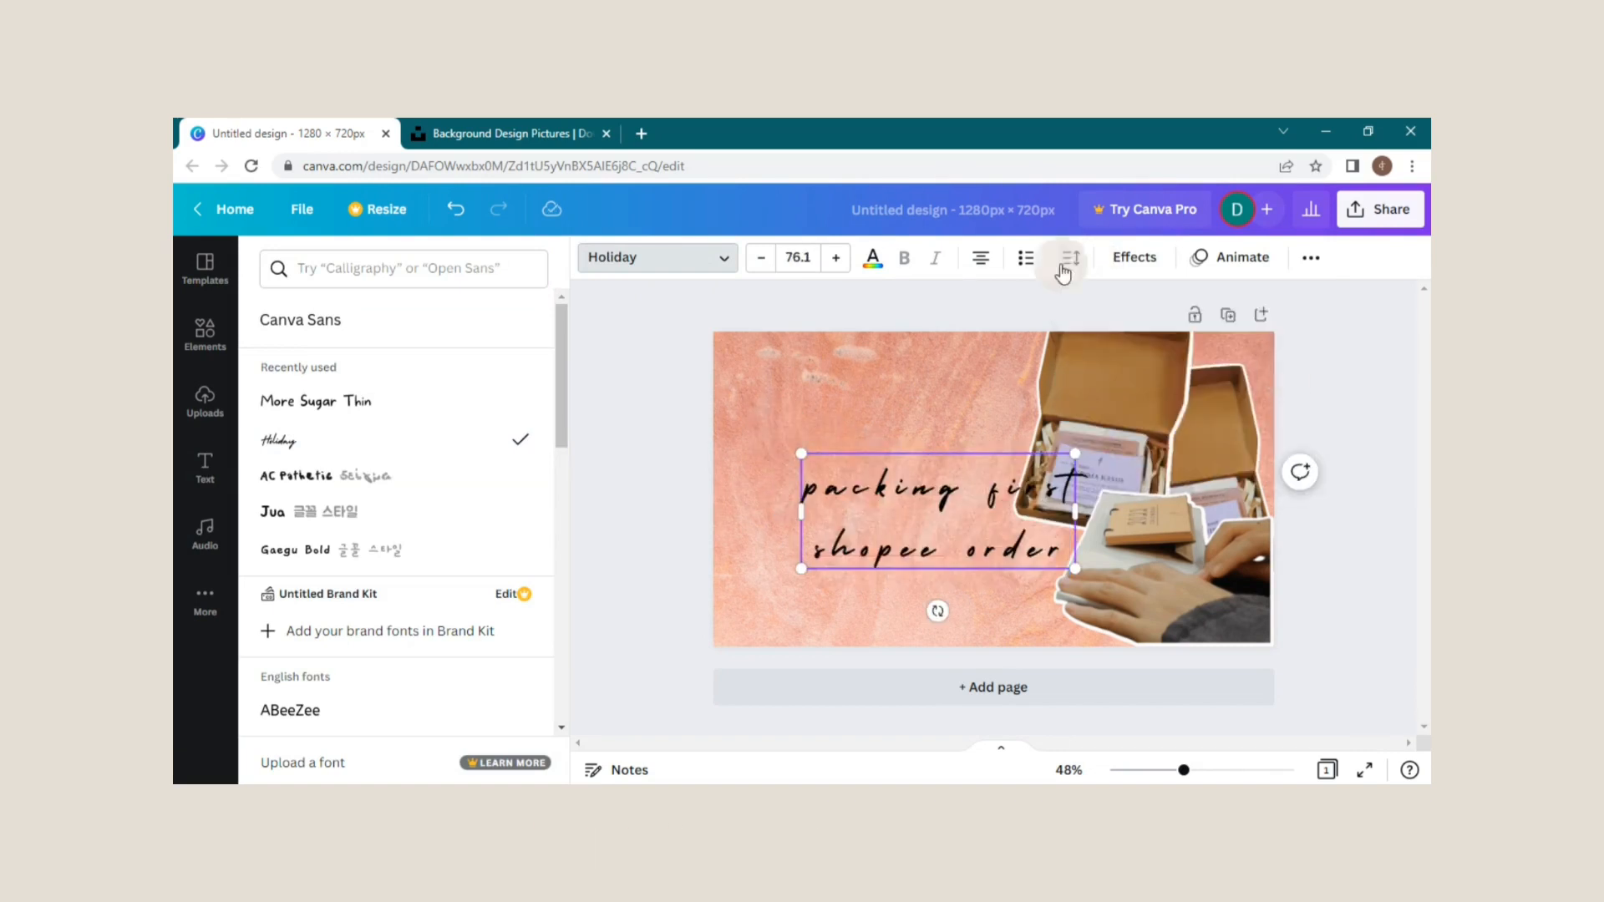
Tighten the line spacing between the heading's two lines
left_click(1064, 272)
left_click(1302, 366)
left_click(927, 527)
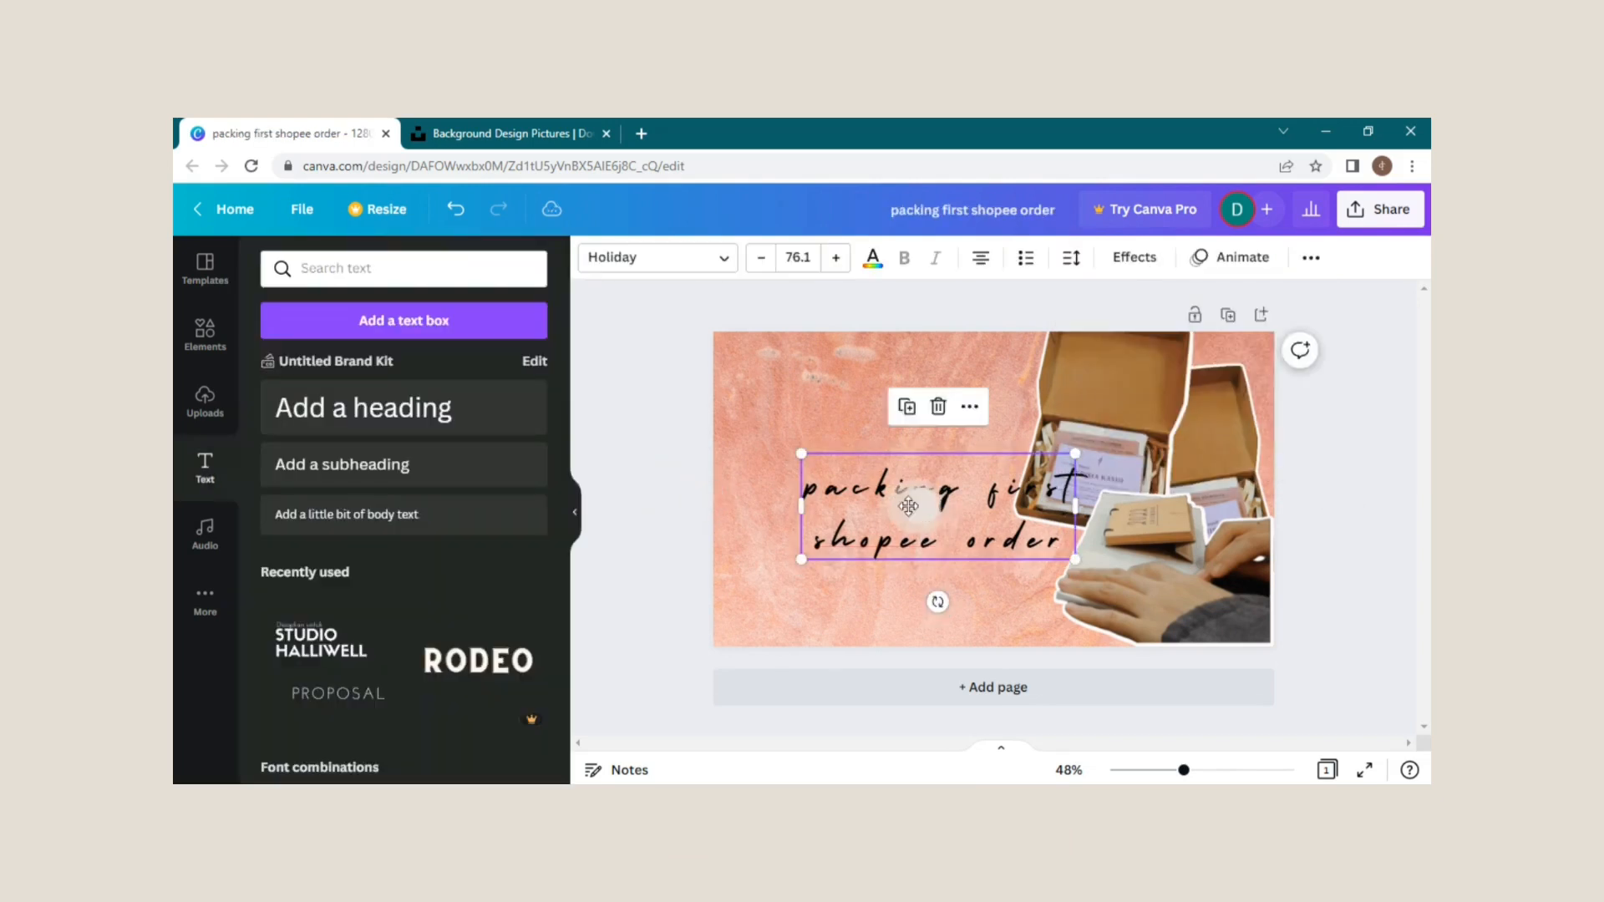
Move the heading up and towards the page's left side and set its font size to 85
left_click_drag(920, 504, 882, 466)
left_click(806, 257)
type("85")
key("Return")
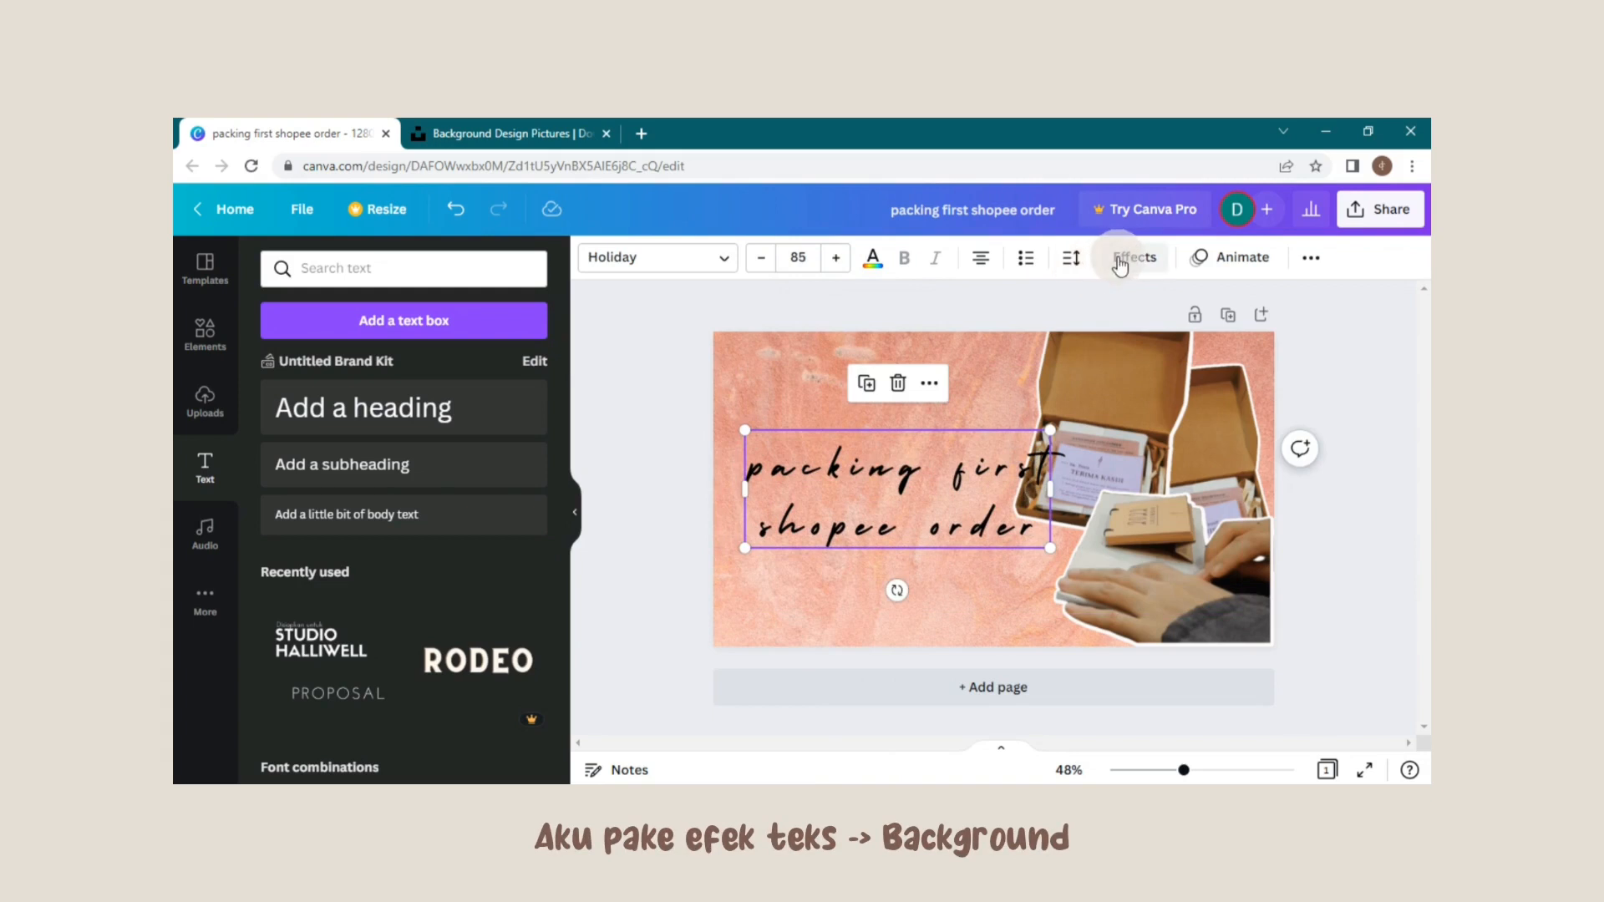
Give the heading the Background text effect with roundness 100 and spread 32
left_click(1118, 260)
left_click(507, 634)
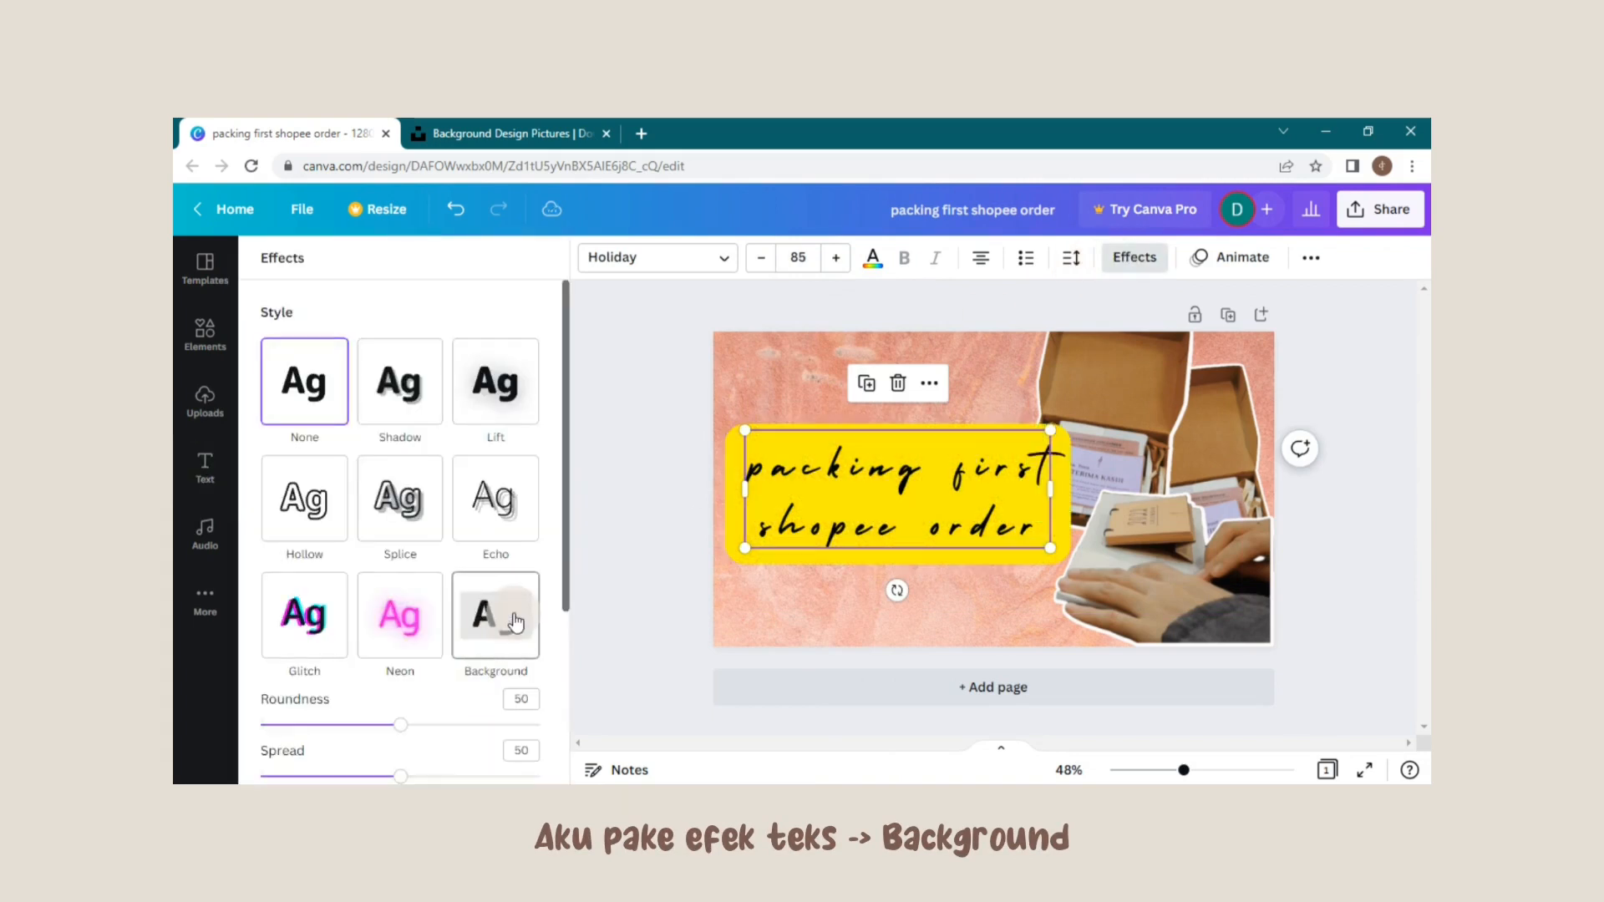
left_click_drag(568, 586, 555, 763)
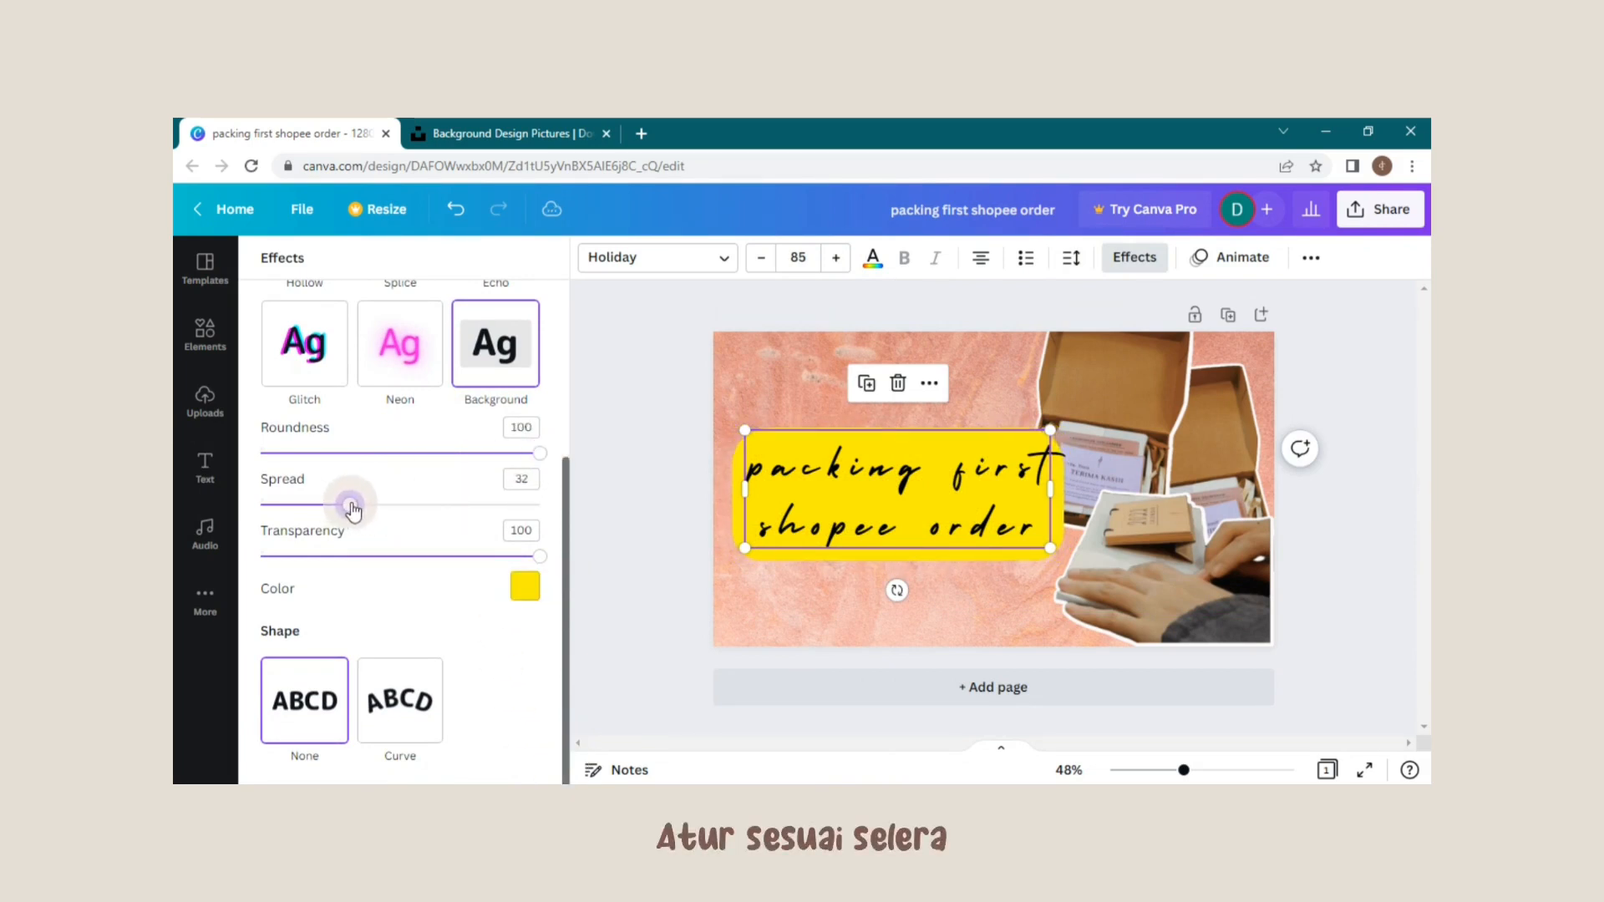
Change the heading's background colour to white and close the effect settings
left_click(526, 585)
left_click(325, 398)
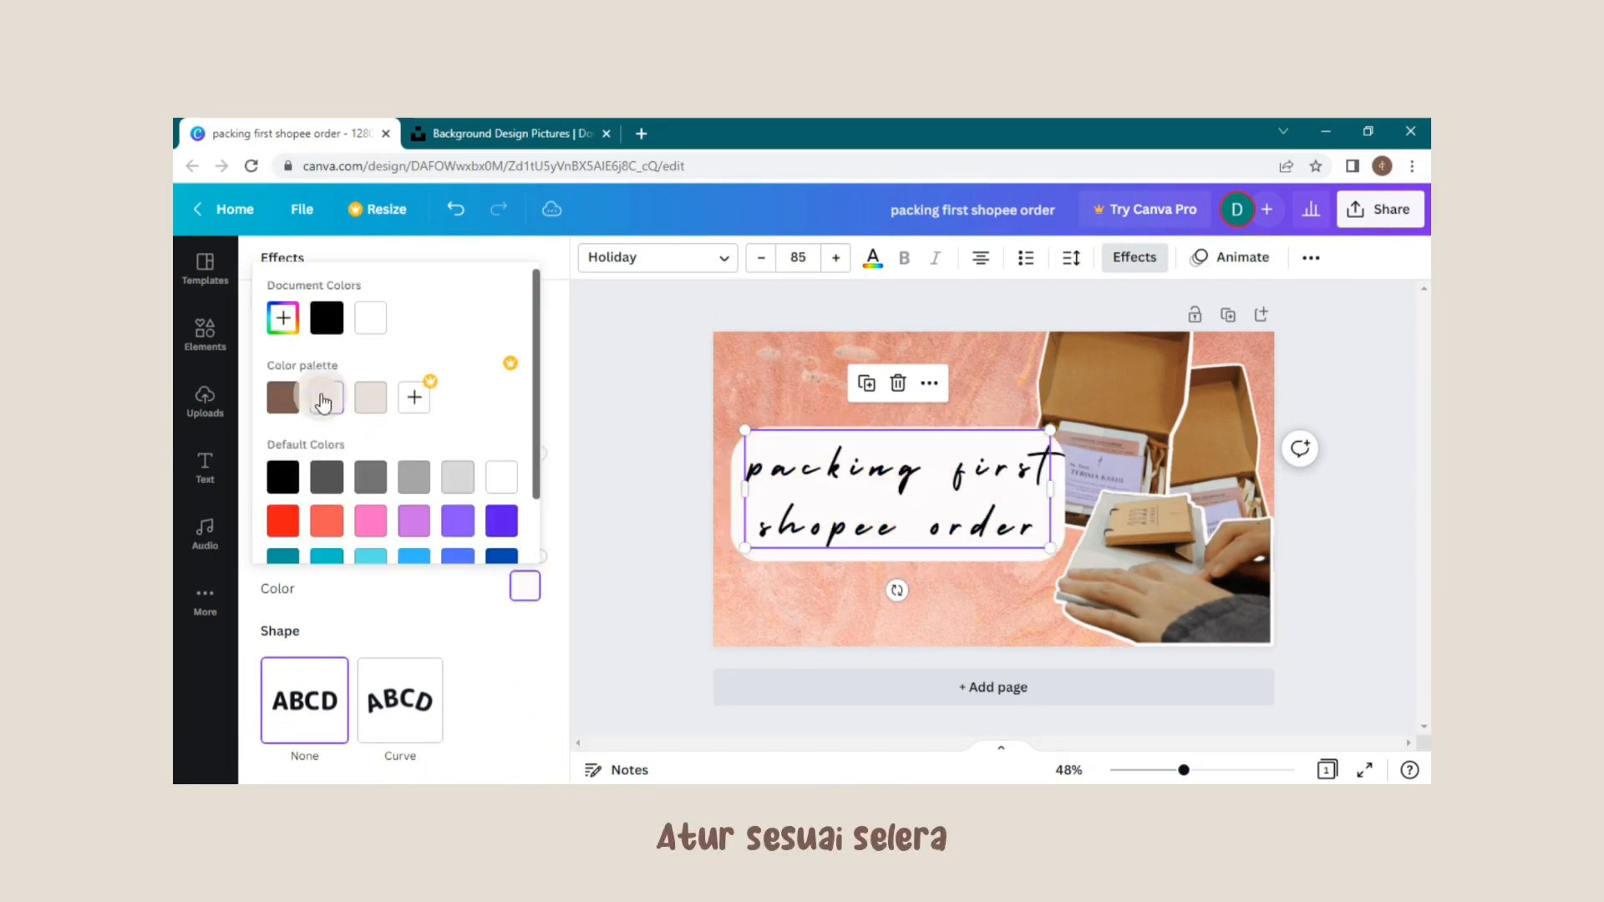
left_click(515, 663)
left_click(682, 564)
left_click(772, 495)
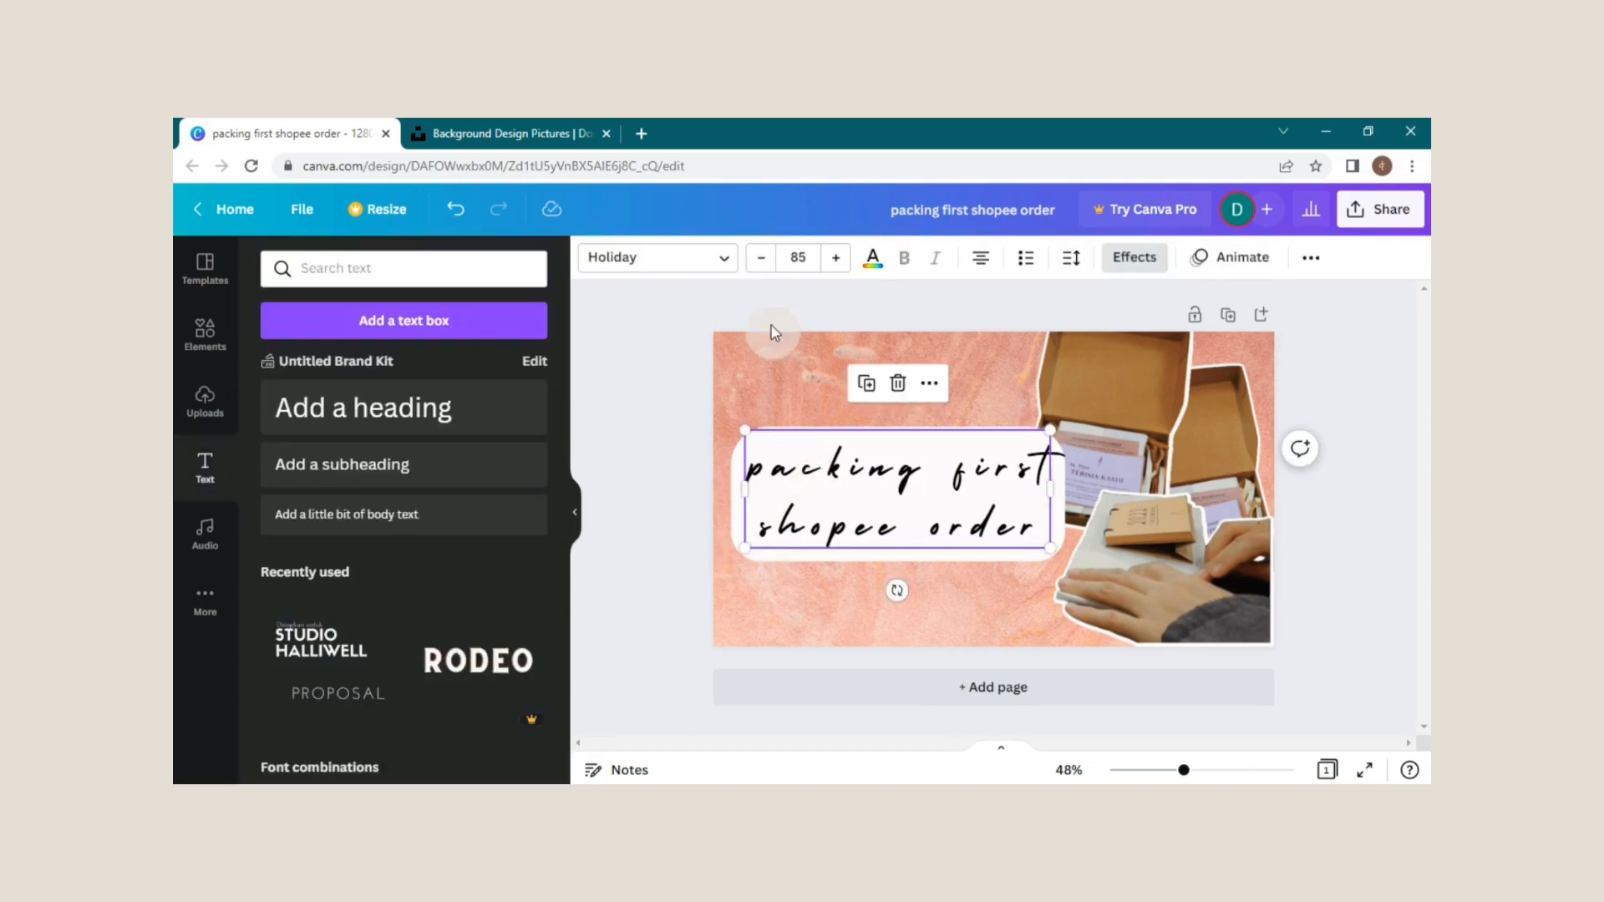
Set the heading's font size to 82 and fine-tune its position
left_click(767, 258)
left_click(766, 258)
left_click(767, 259)
left_click_drag(836, 496, 830, 498)
left_click(680, 505)
left_click(776, 497)
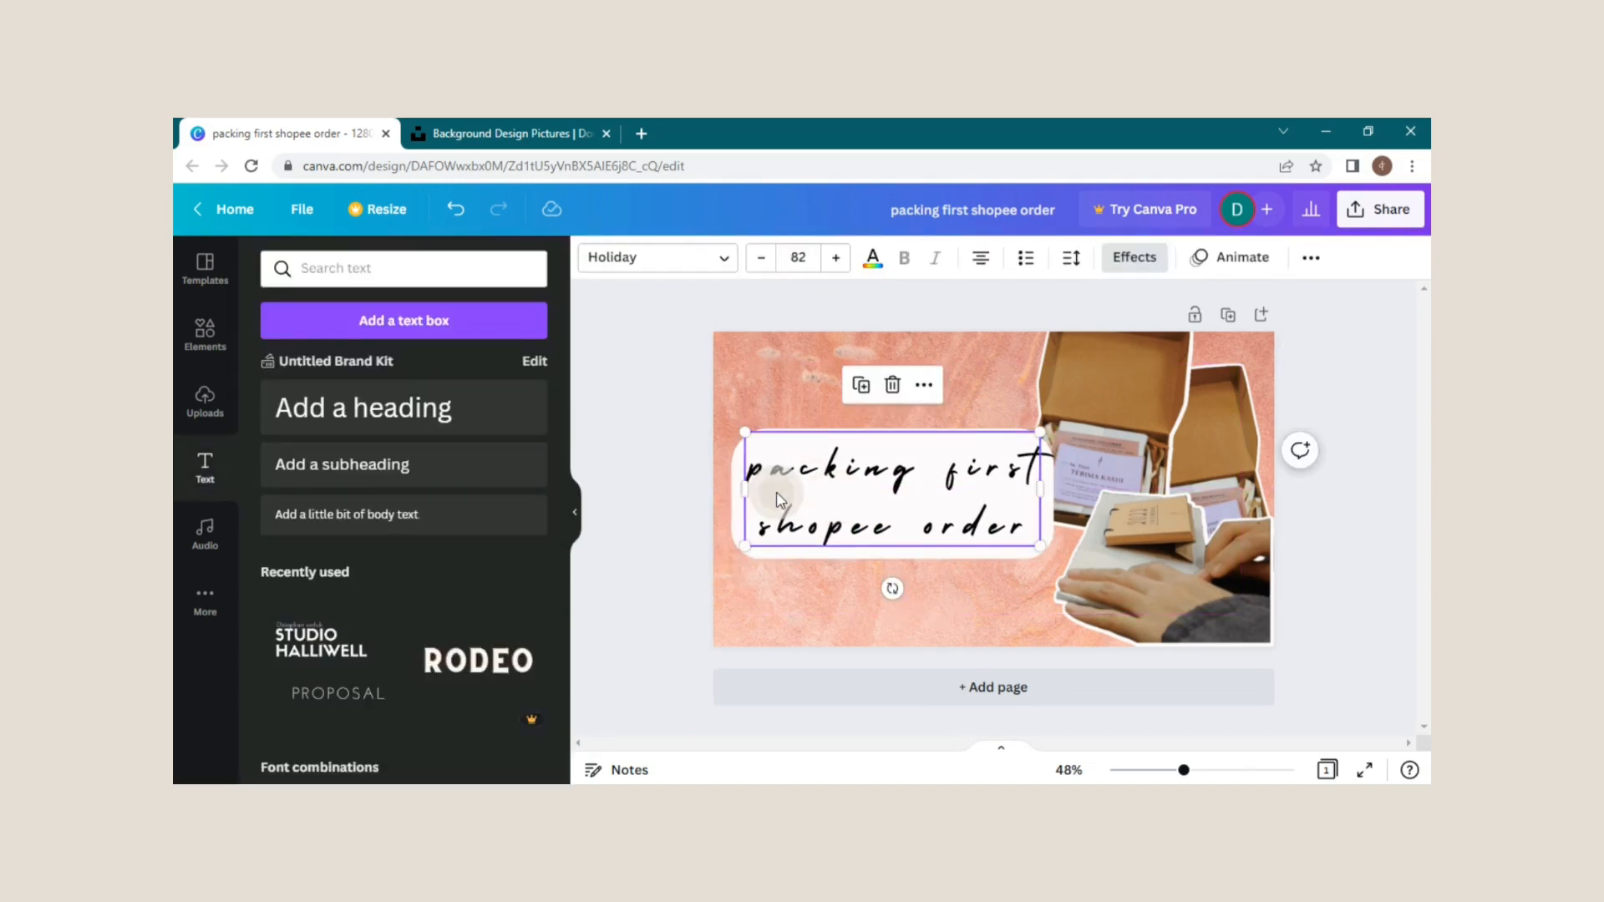
Colour the heading text brown using a colour sampled from the box photo
left_click(874, 260)
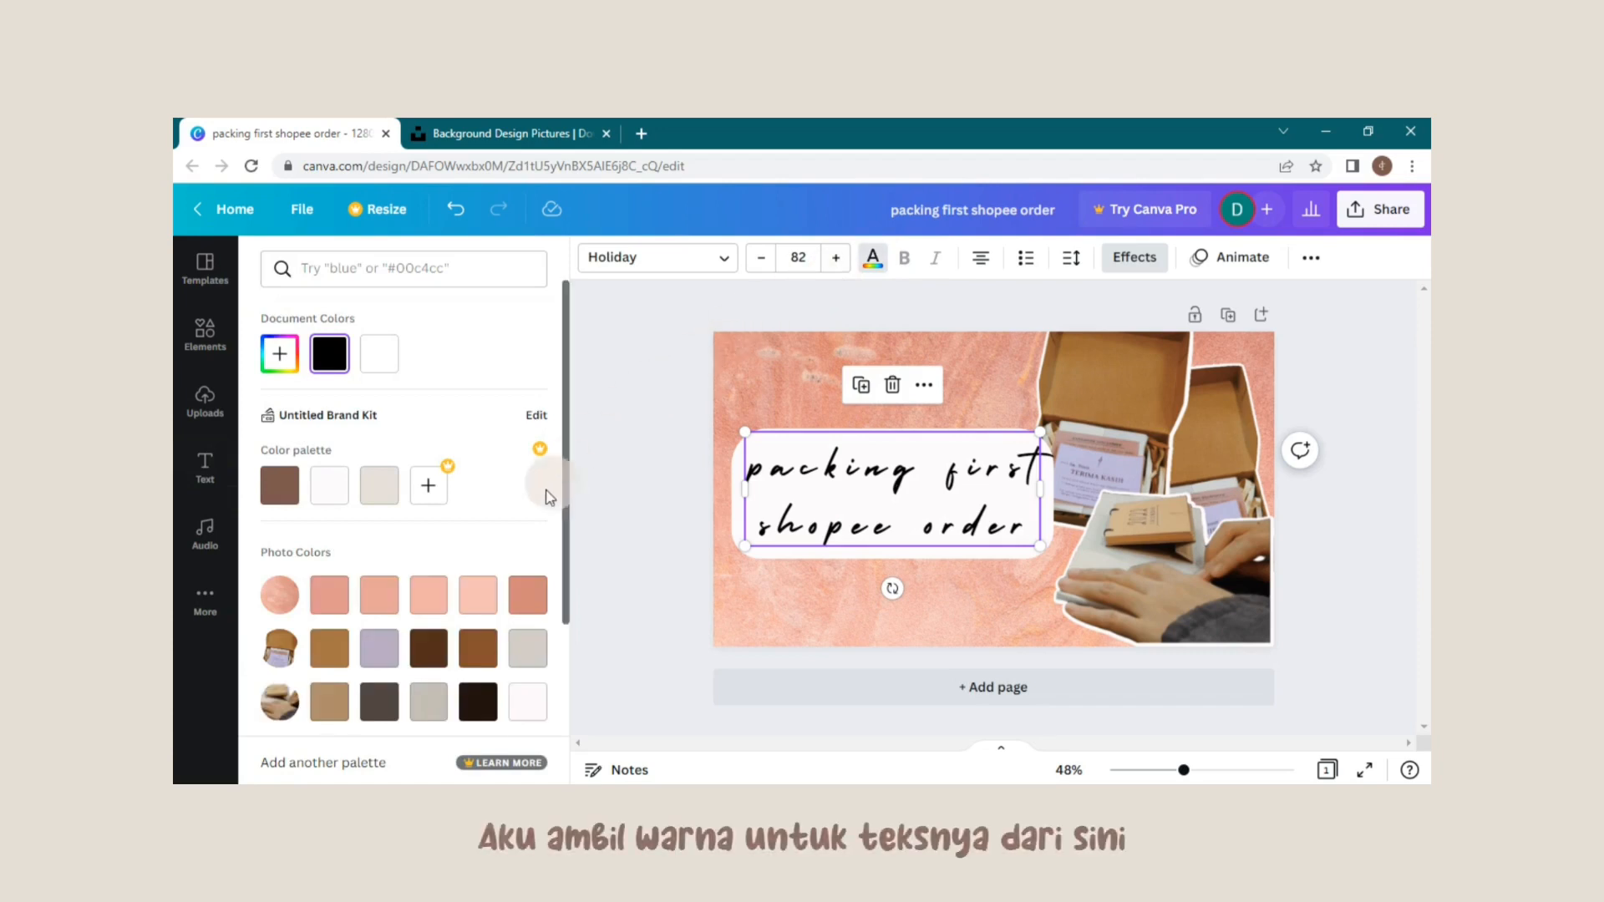
scroll(533, 538, "down", 2)
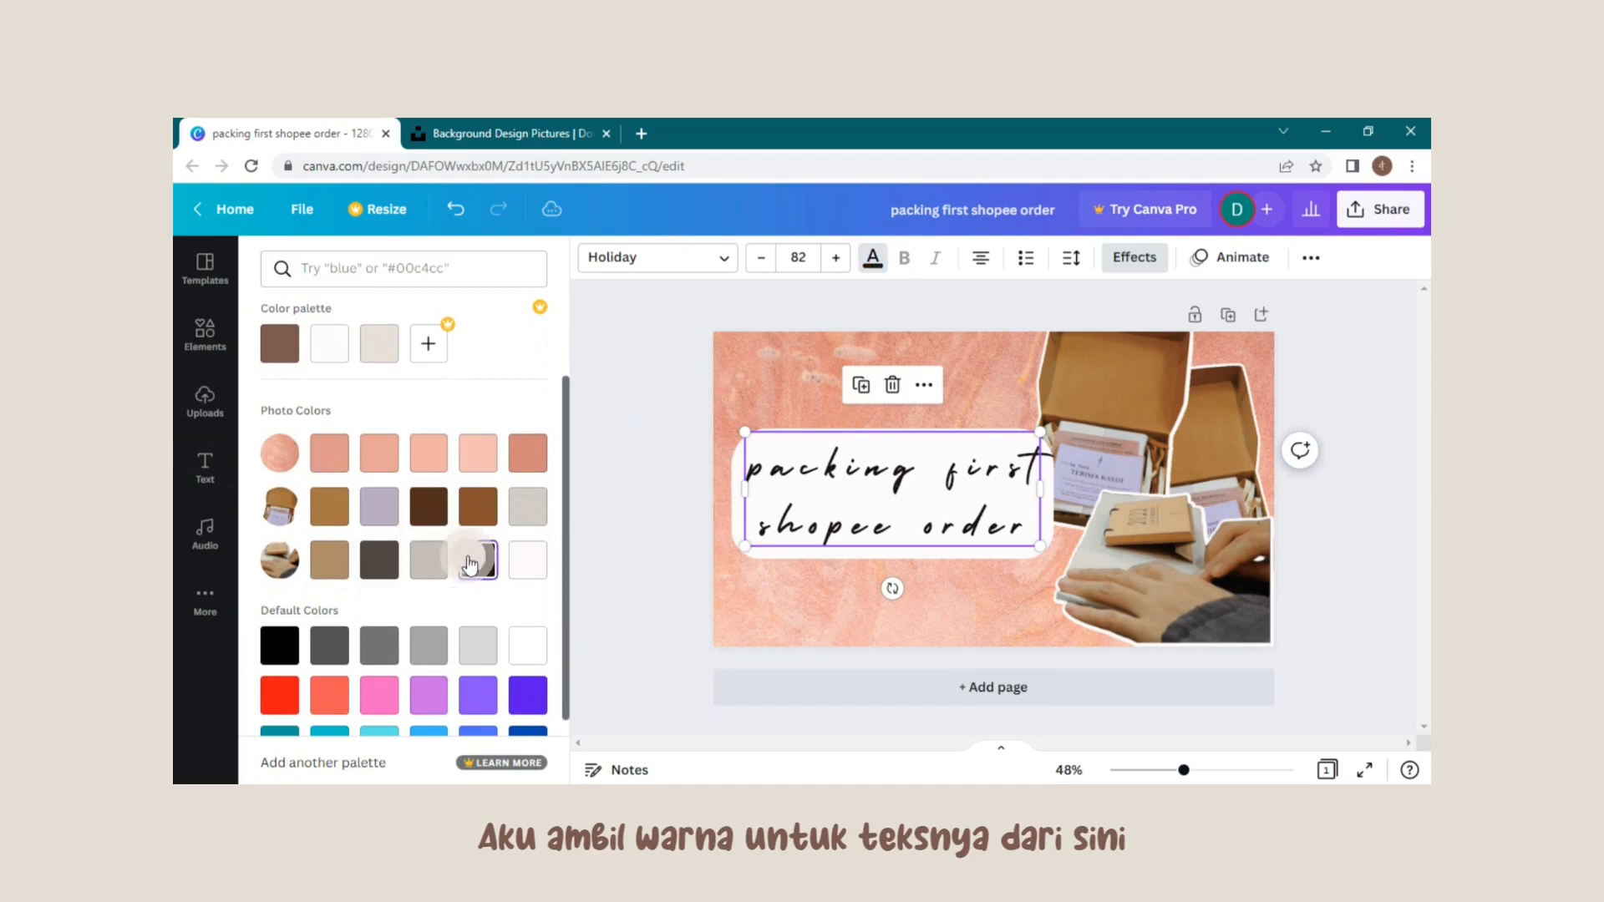
left_click(473, 511)
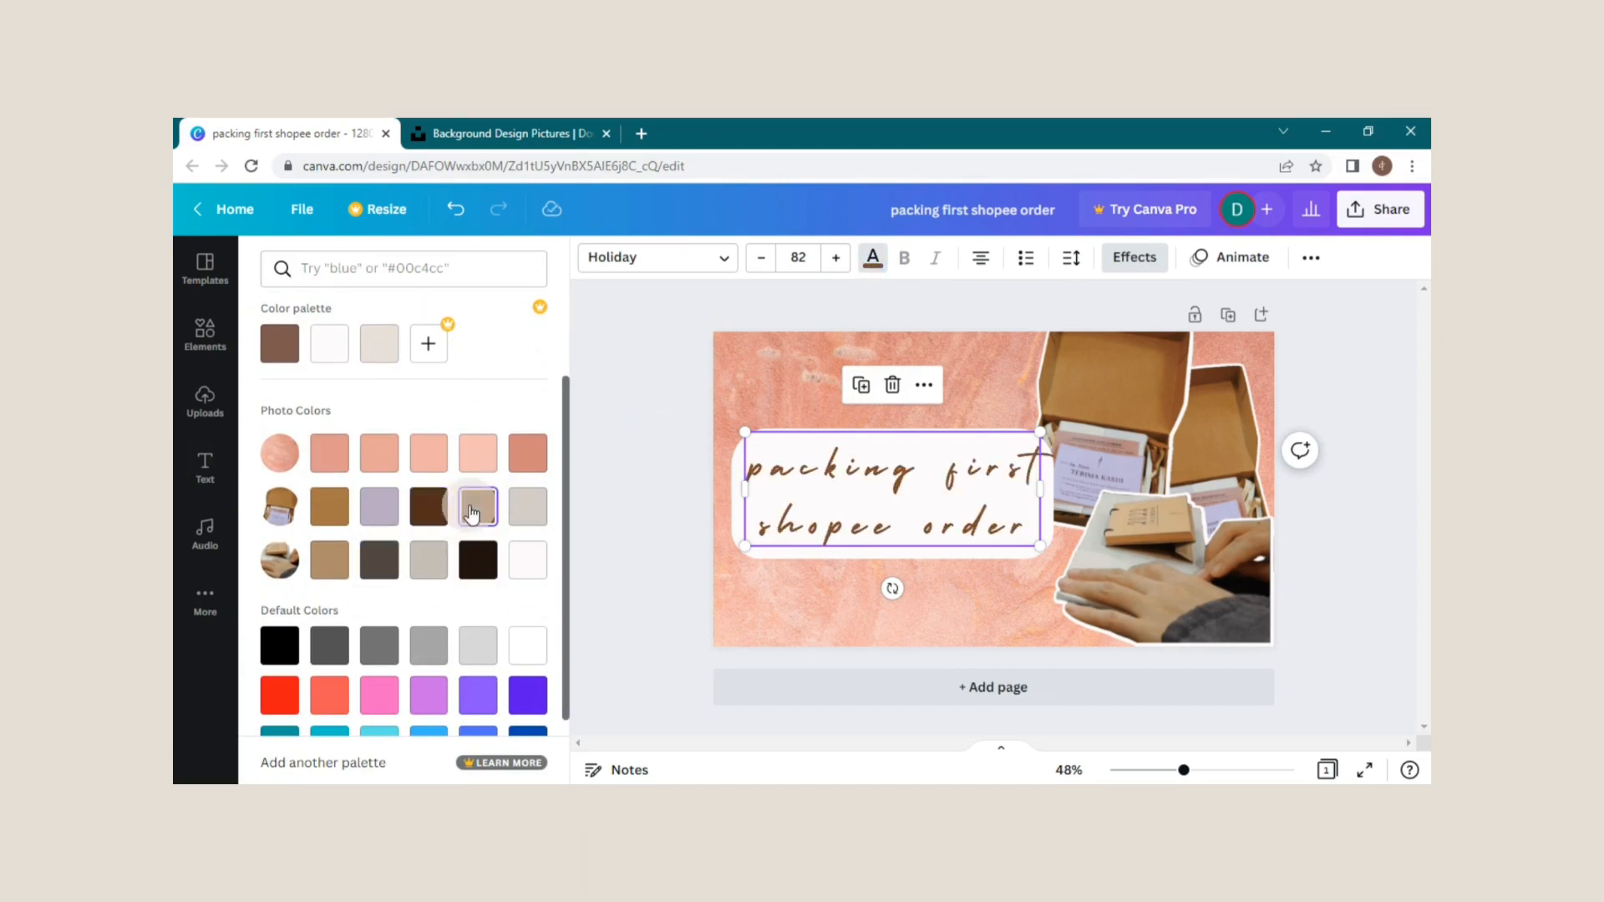
left_click(677, 456)
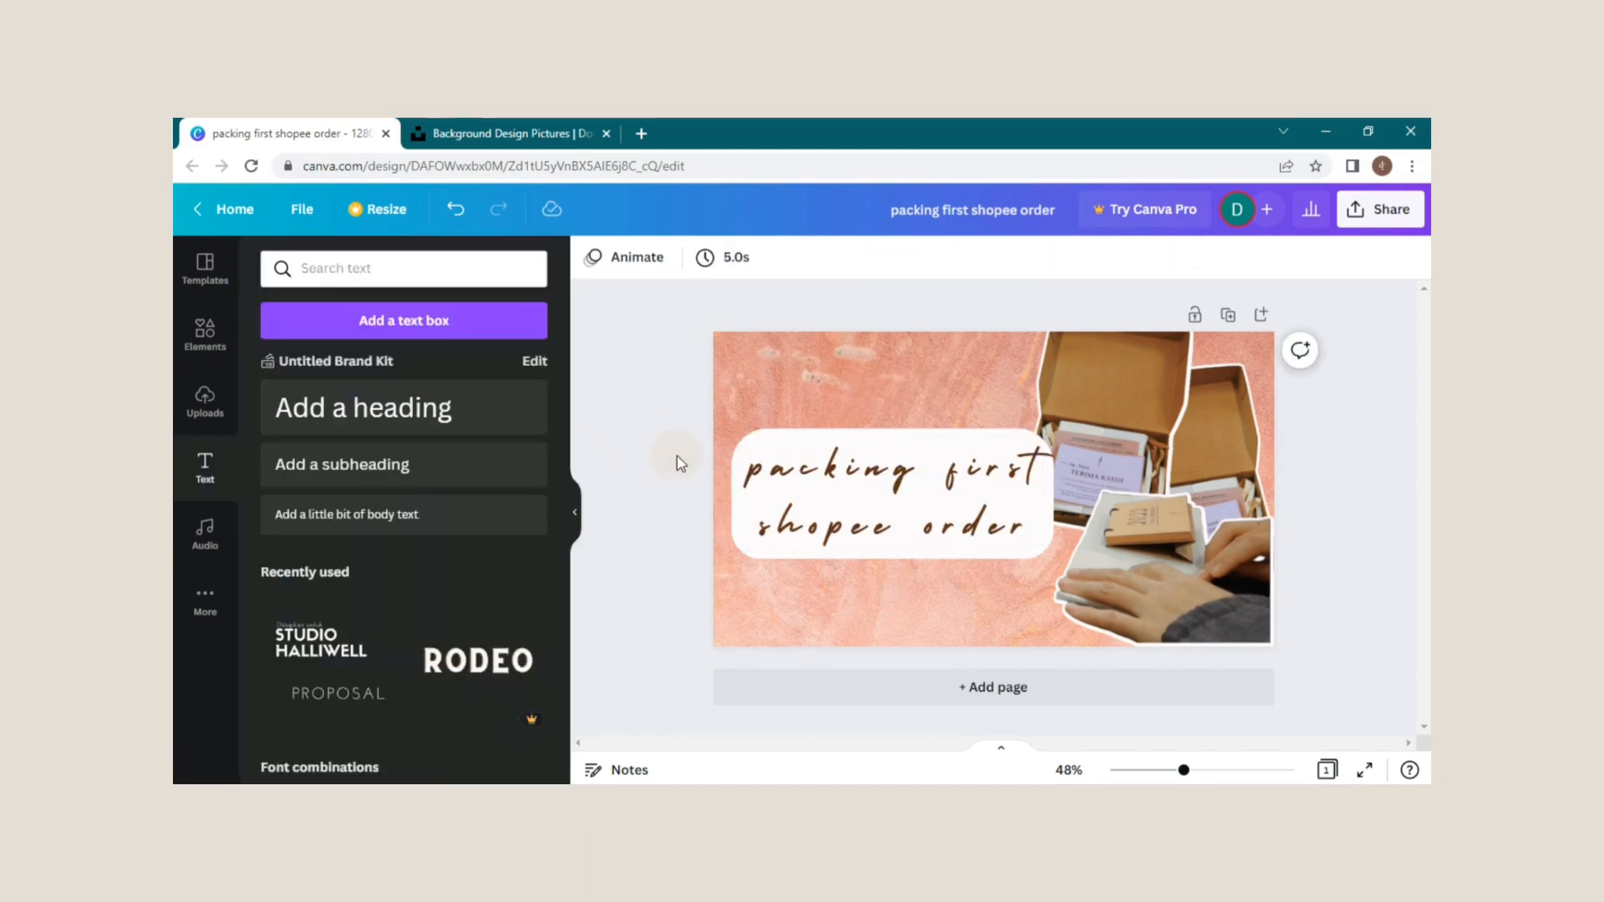
Apply the Vinto filter from the Photogenic effects to the front box photo
left_click(1114, 373)
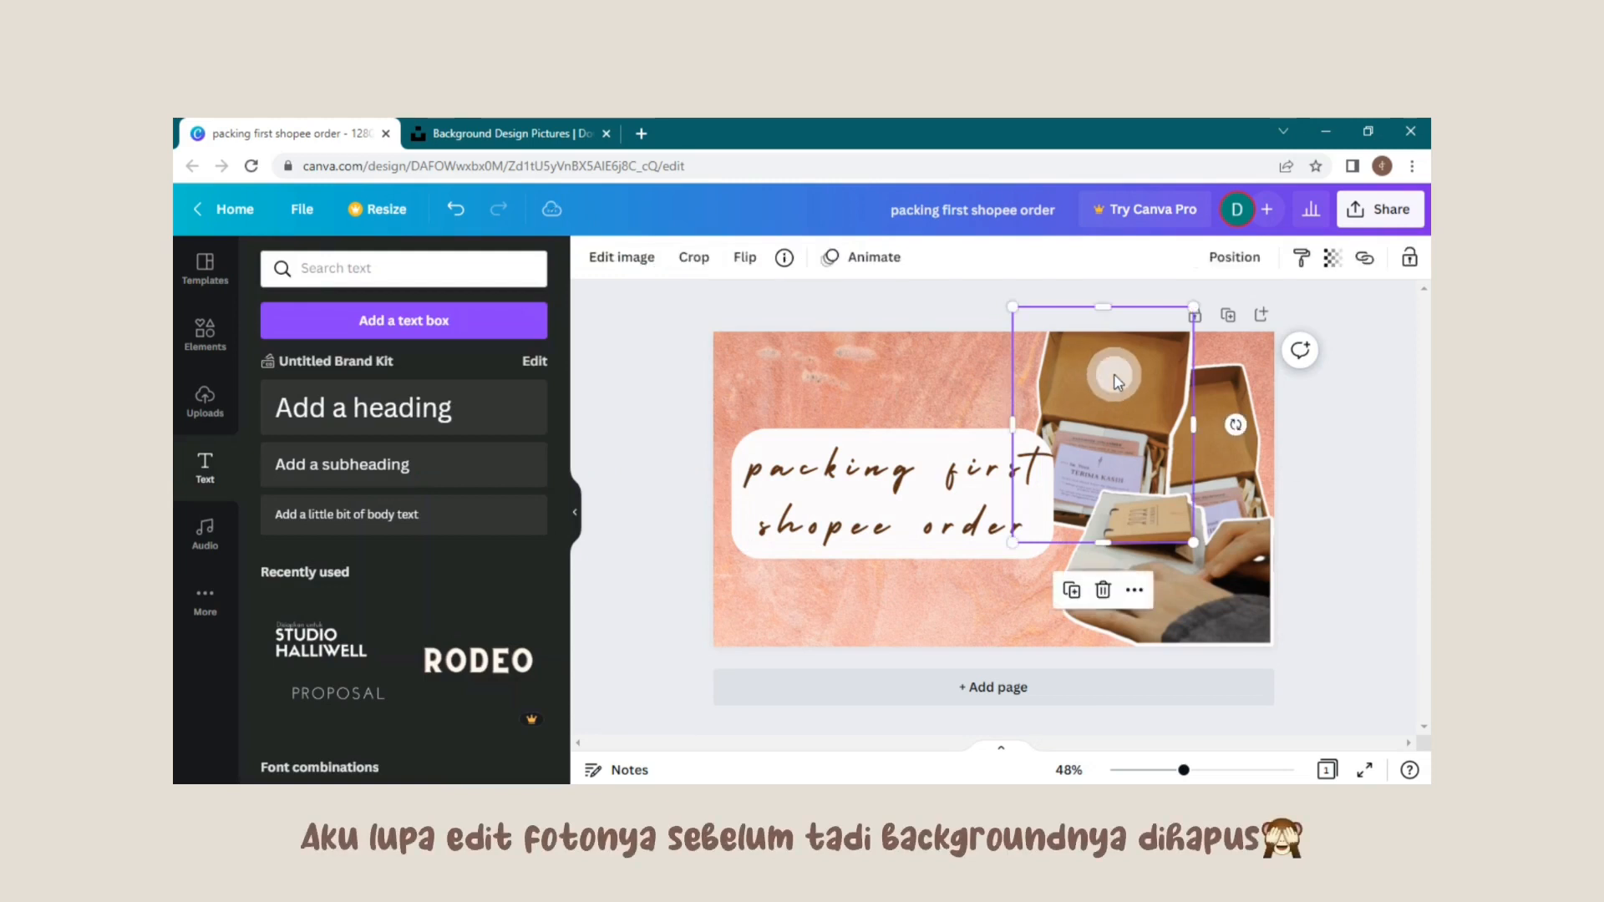
left_click(619, 269)
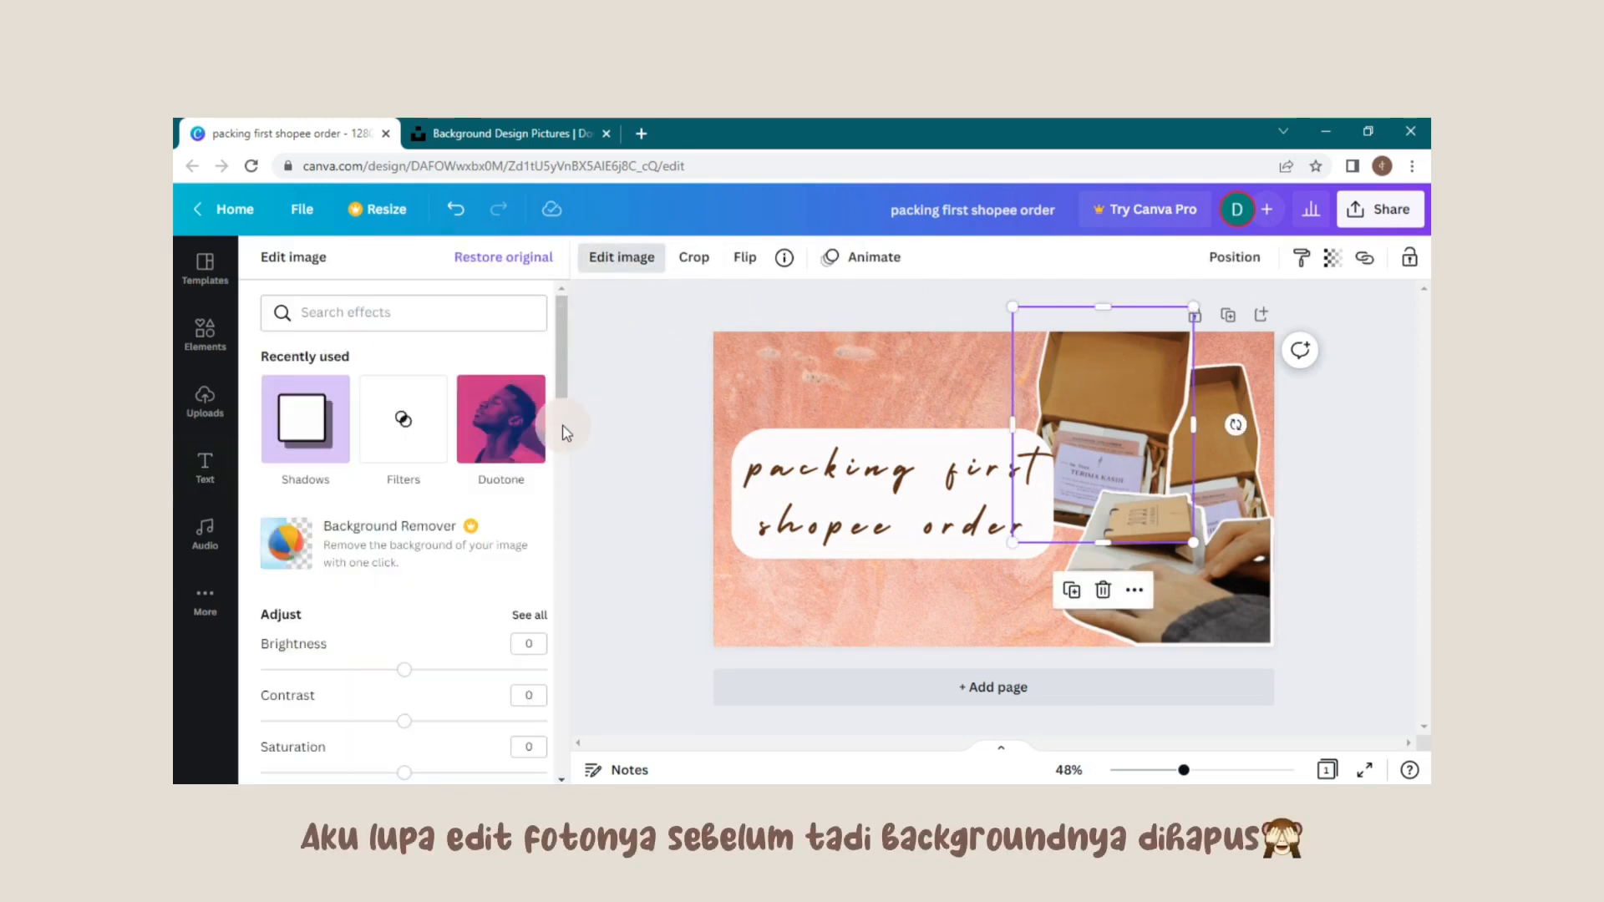
scroll(566, 432, "down", 5)
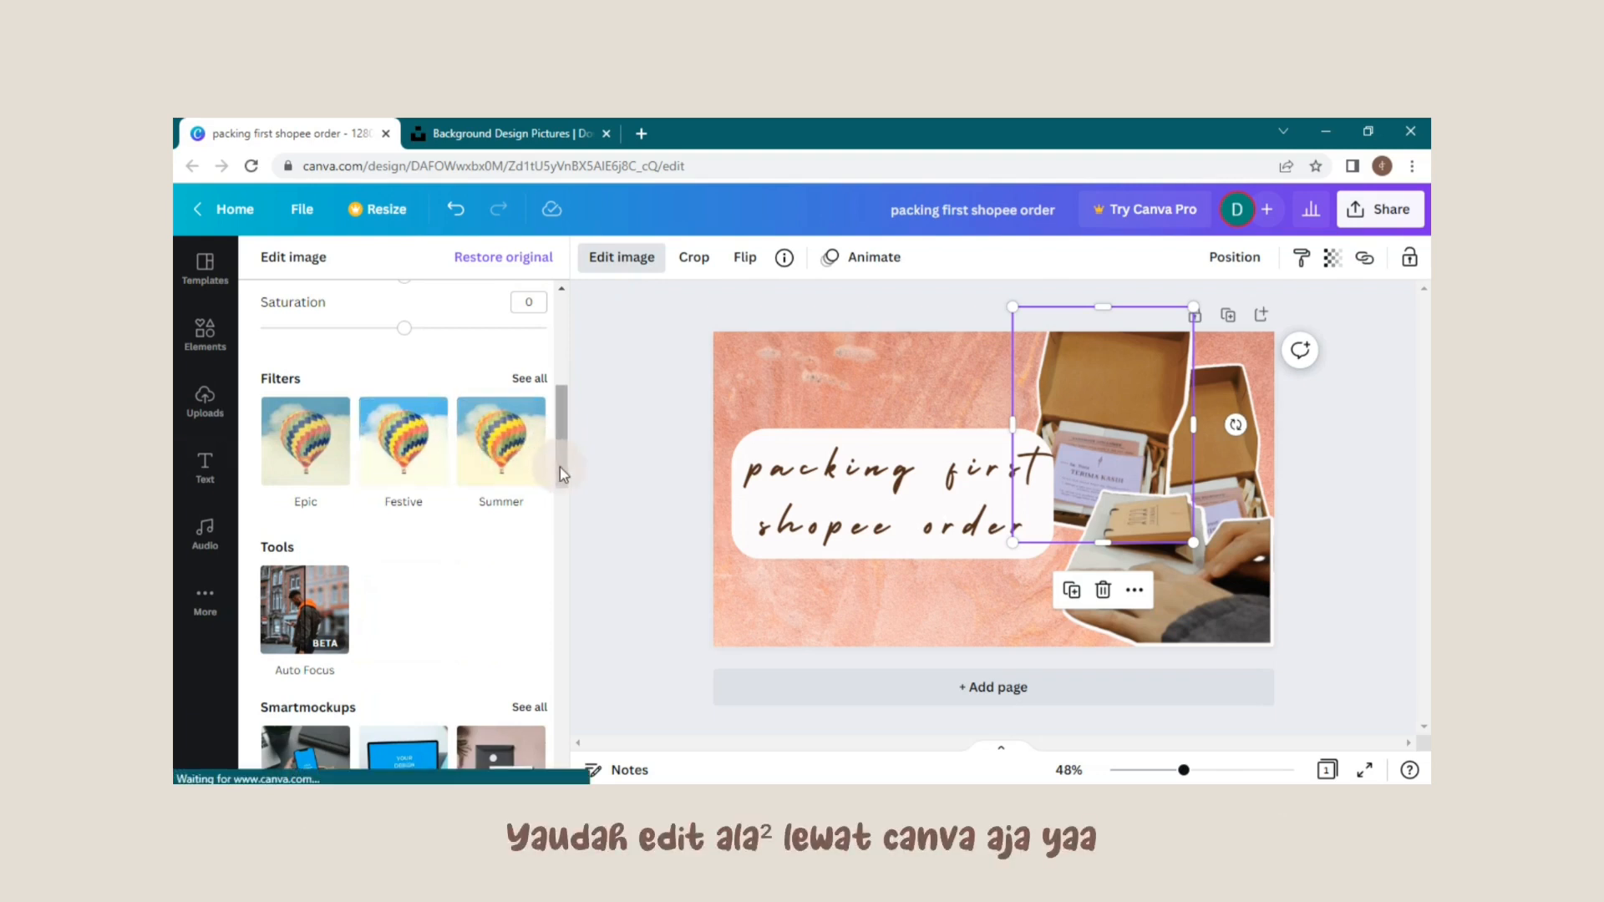
scroll(559, 468, "down", 10)
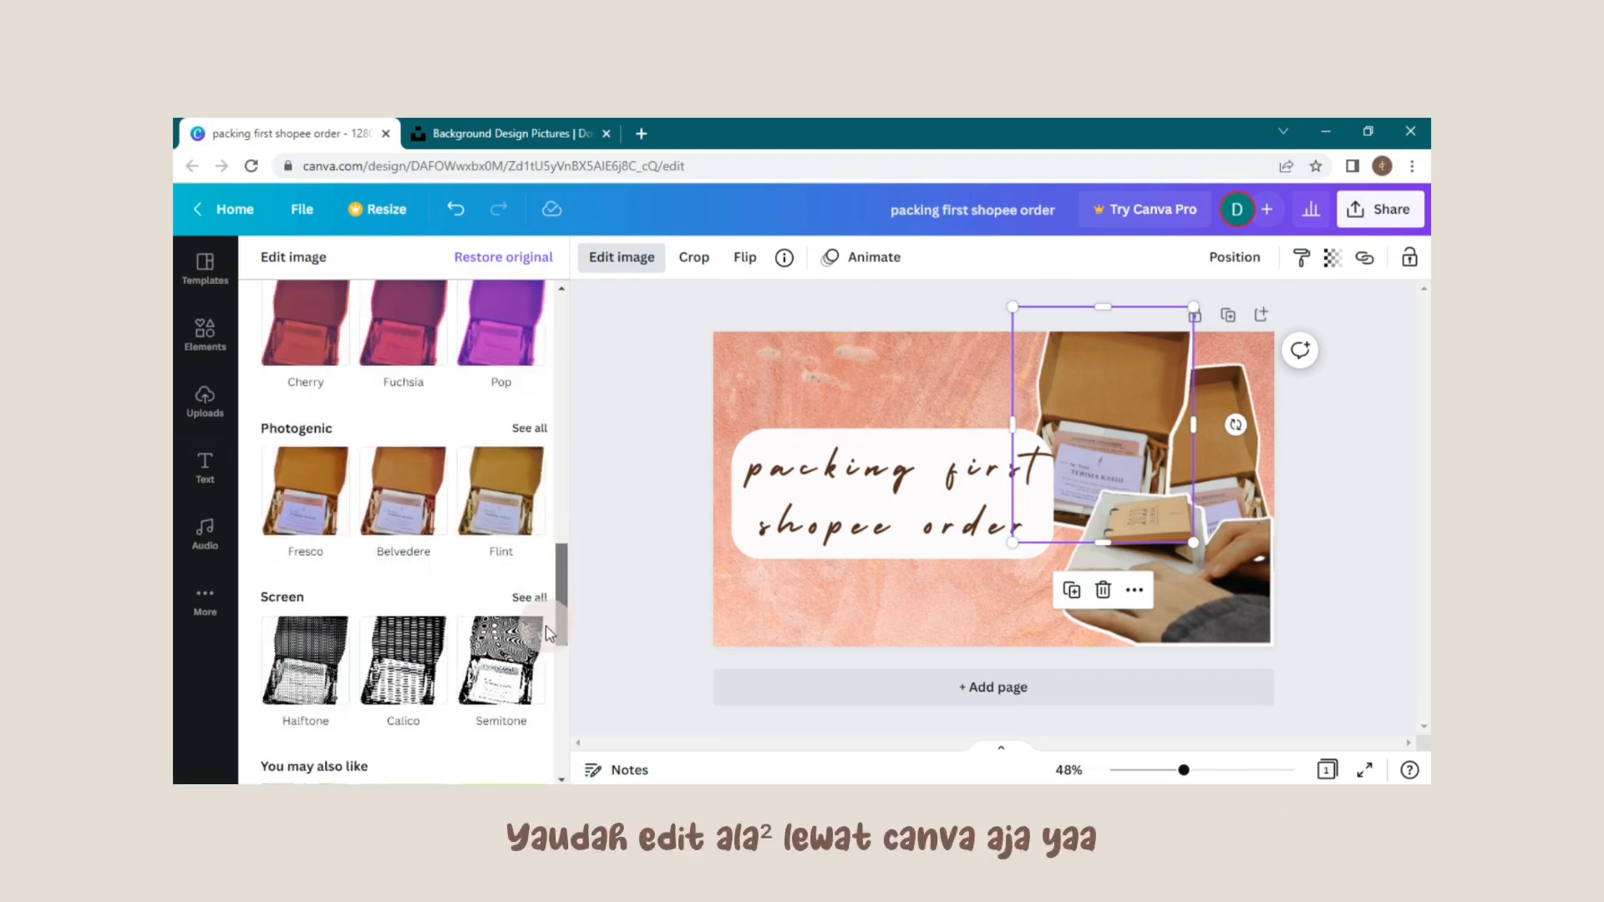
left_click(530, 428)
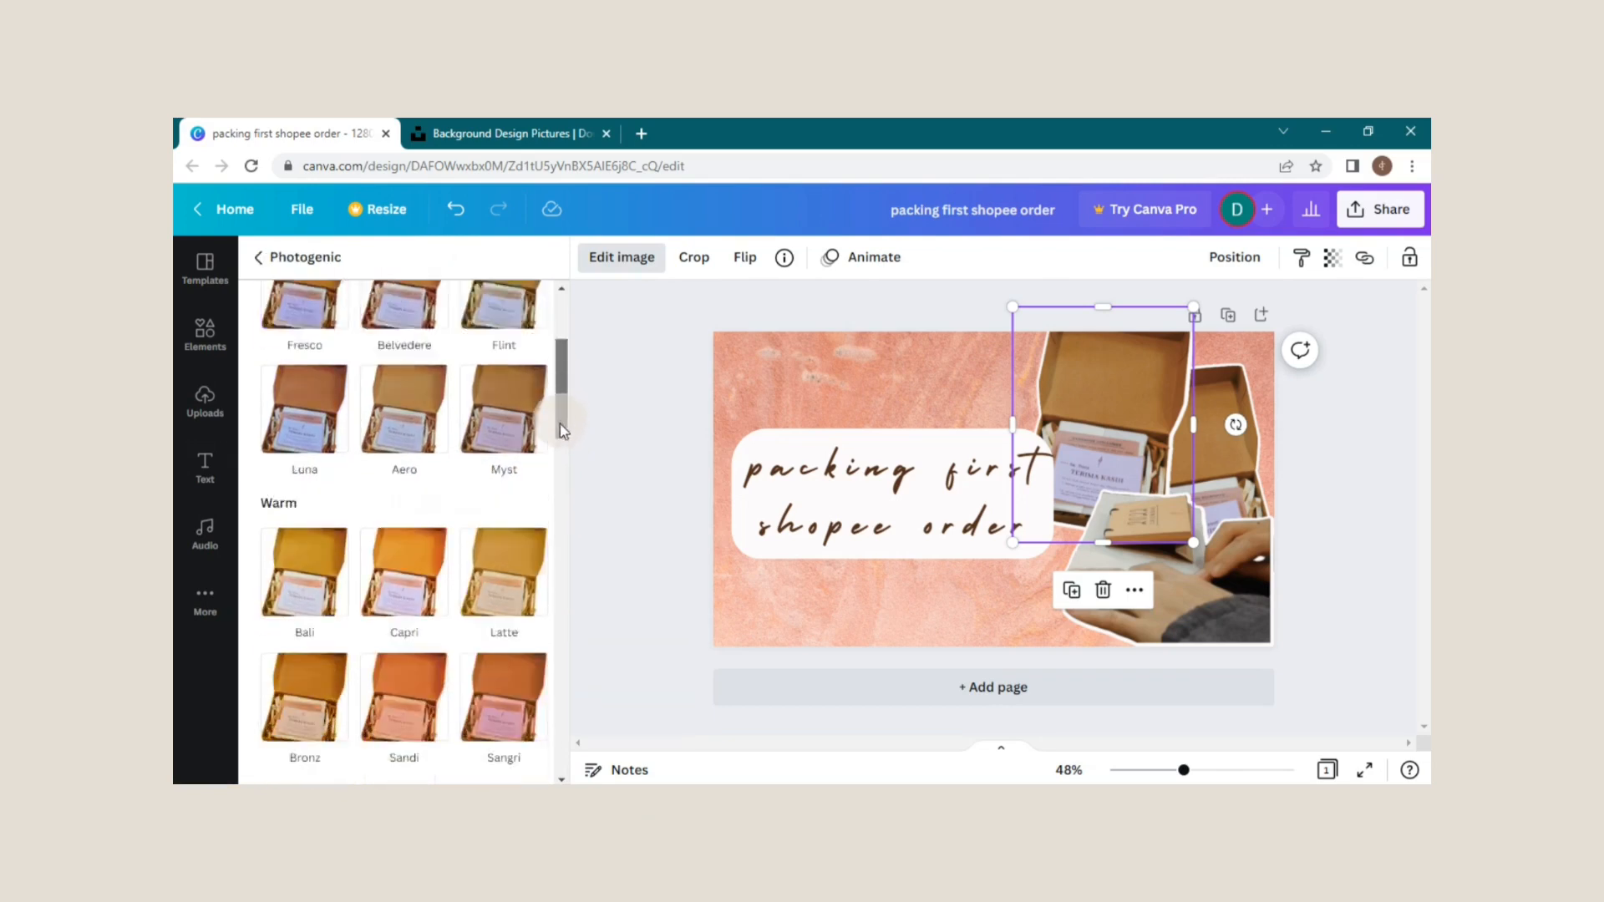
left_click_drag(562, 423, 553, 616)
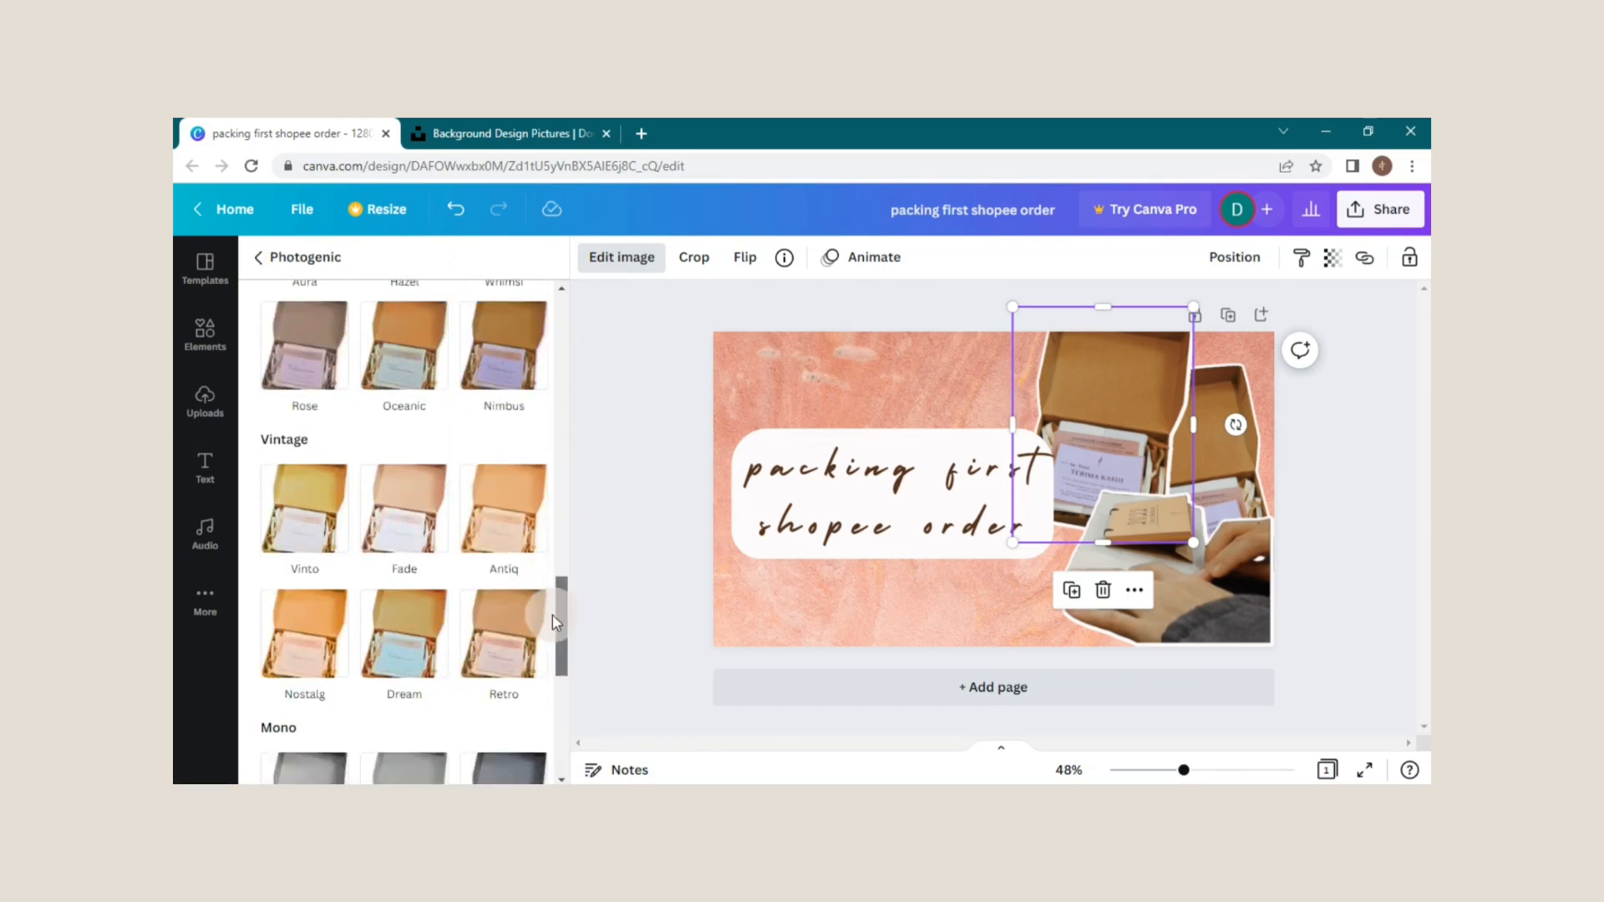
left_click(509, 628)
left_click(307, 538)
left_click(535, 645)
left_click(294, 513)
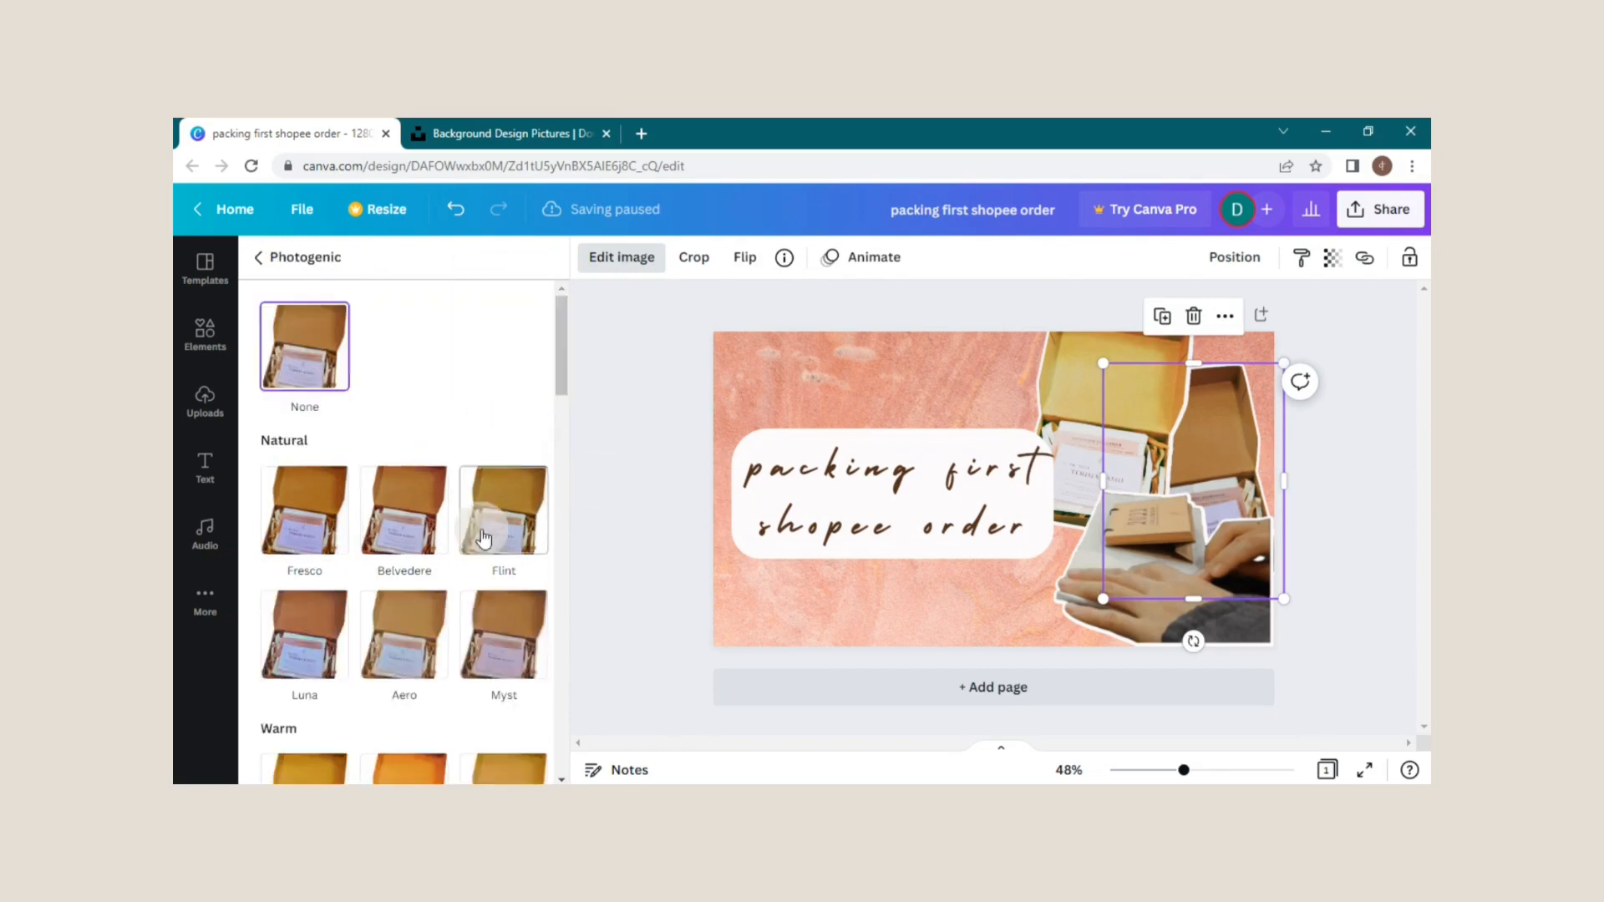
Apply the Vinto filter to the rear box photo at a reduced intensity
scroll(404, 501, "down", 5)
left_click(306, 489)
left_click(309, 481)
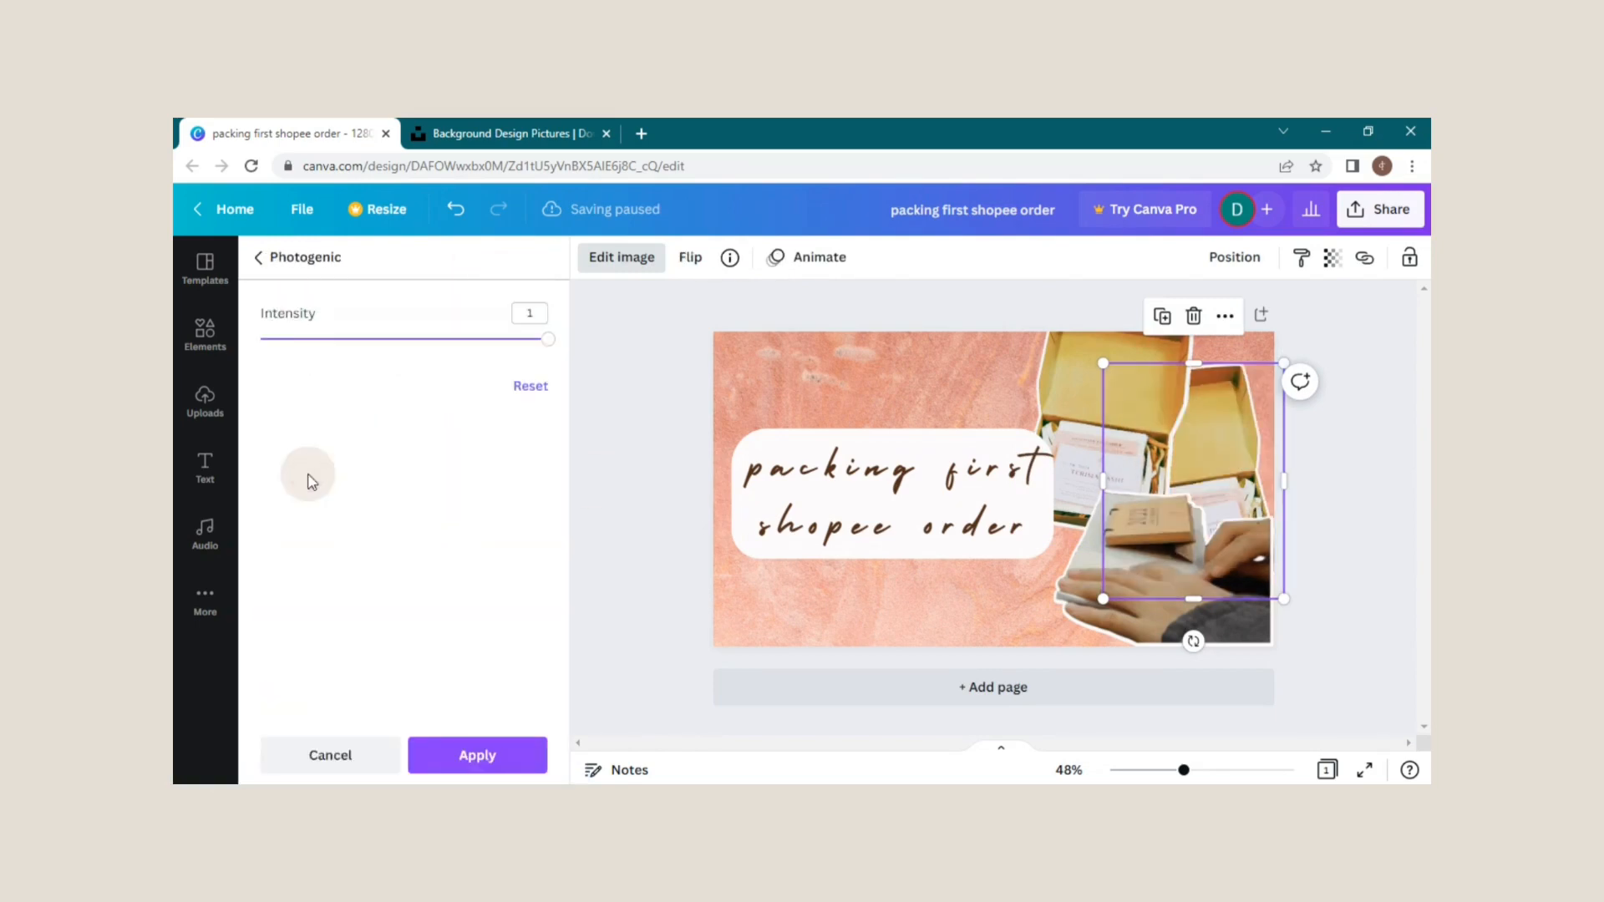
left_click_drag(548, 339, 426, 341)
left_click(473, 762)
left_click(1166, 577)
left_click(603, 266)
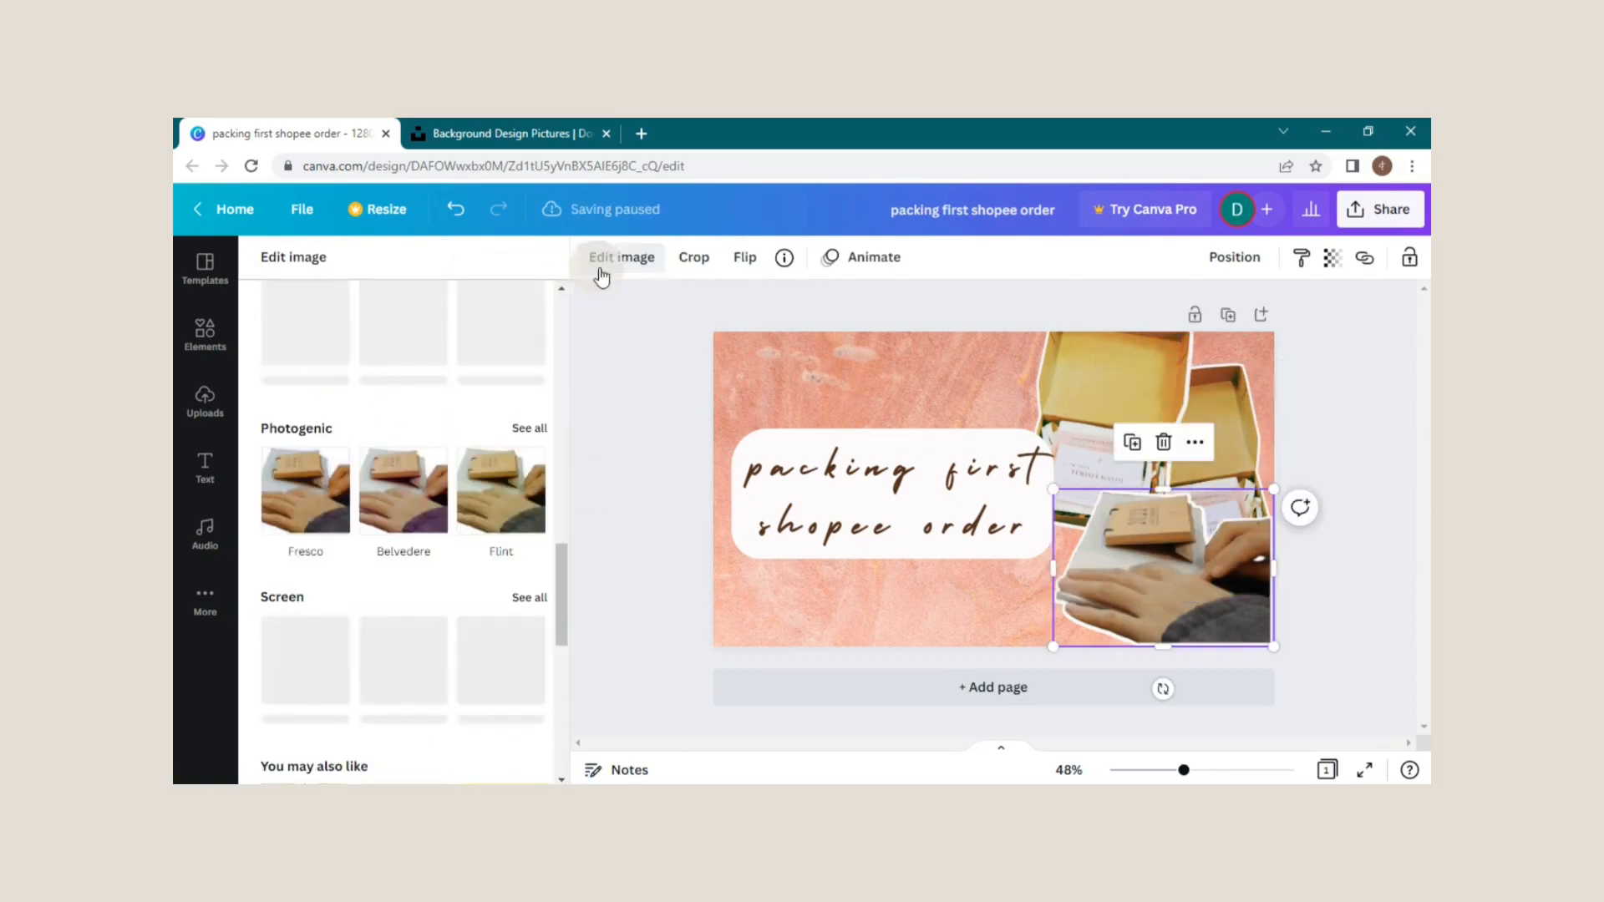
left_click(528, 426)
scroll(490, 550, "down", 14)
left_click(307, 503)
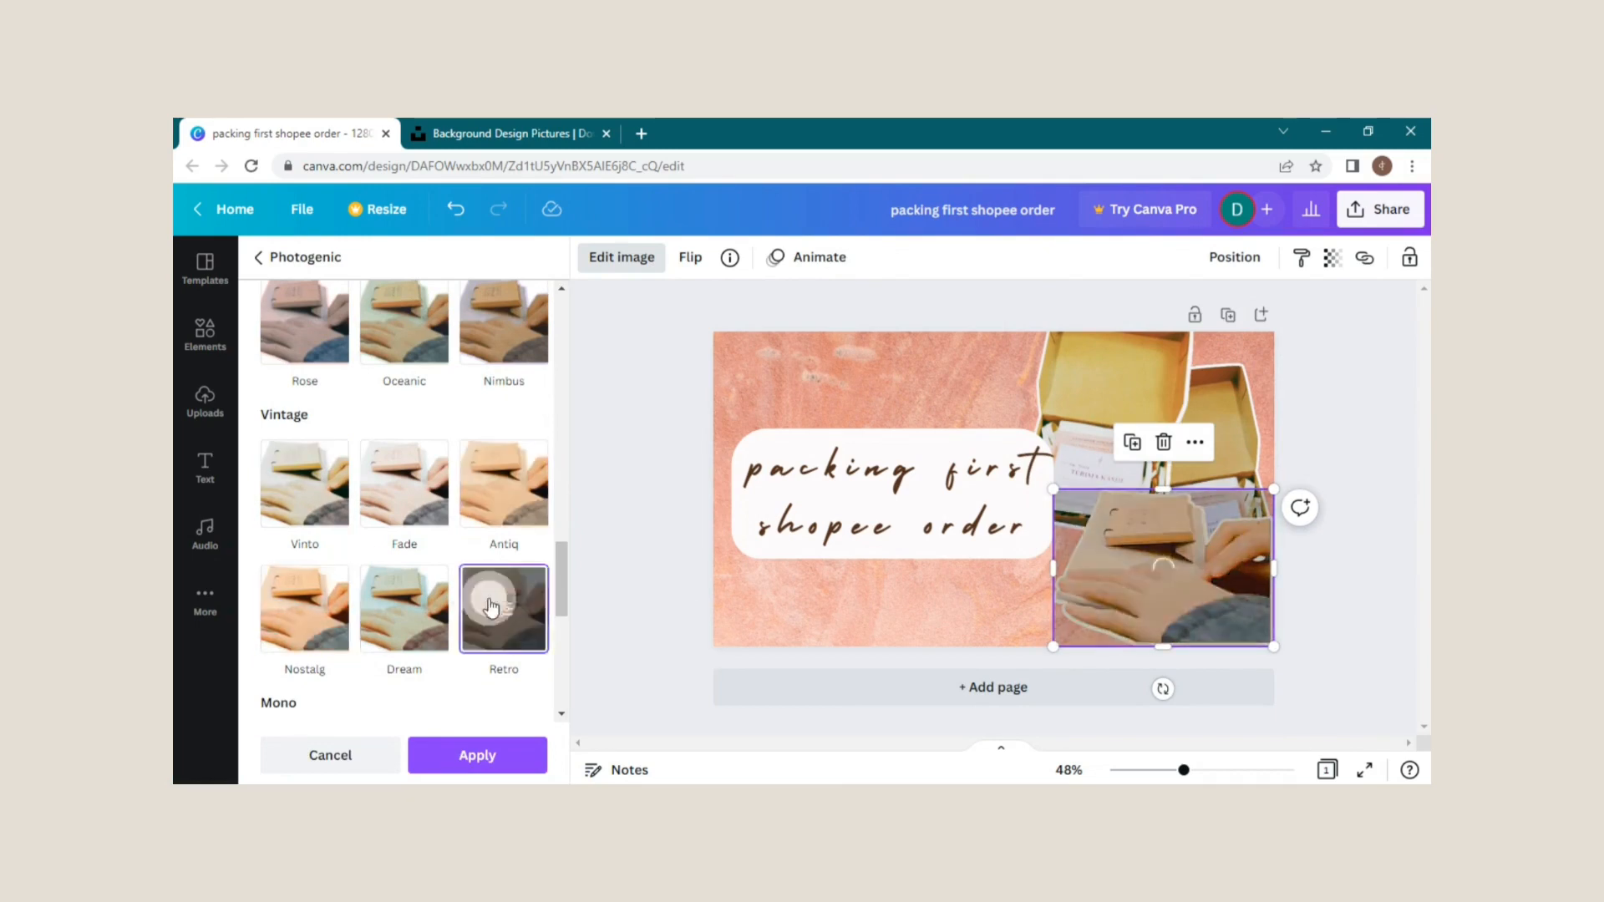
left_click(304, 483)
left_click(417, 340)
left_click_drag(417, 341, 548, 340)
left_click(312, 738)
Try several filters, including Afterglow and Peony, on the notebook photo, keep one with warm tones and adjust its intensity
scroll(418, 577, "up", 10)
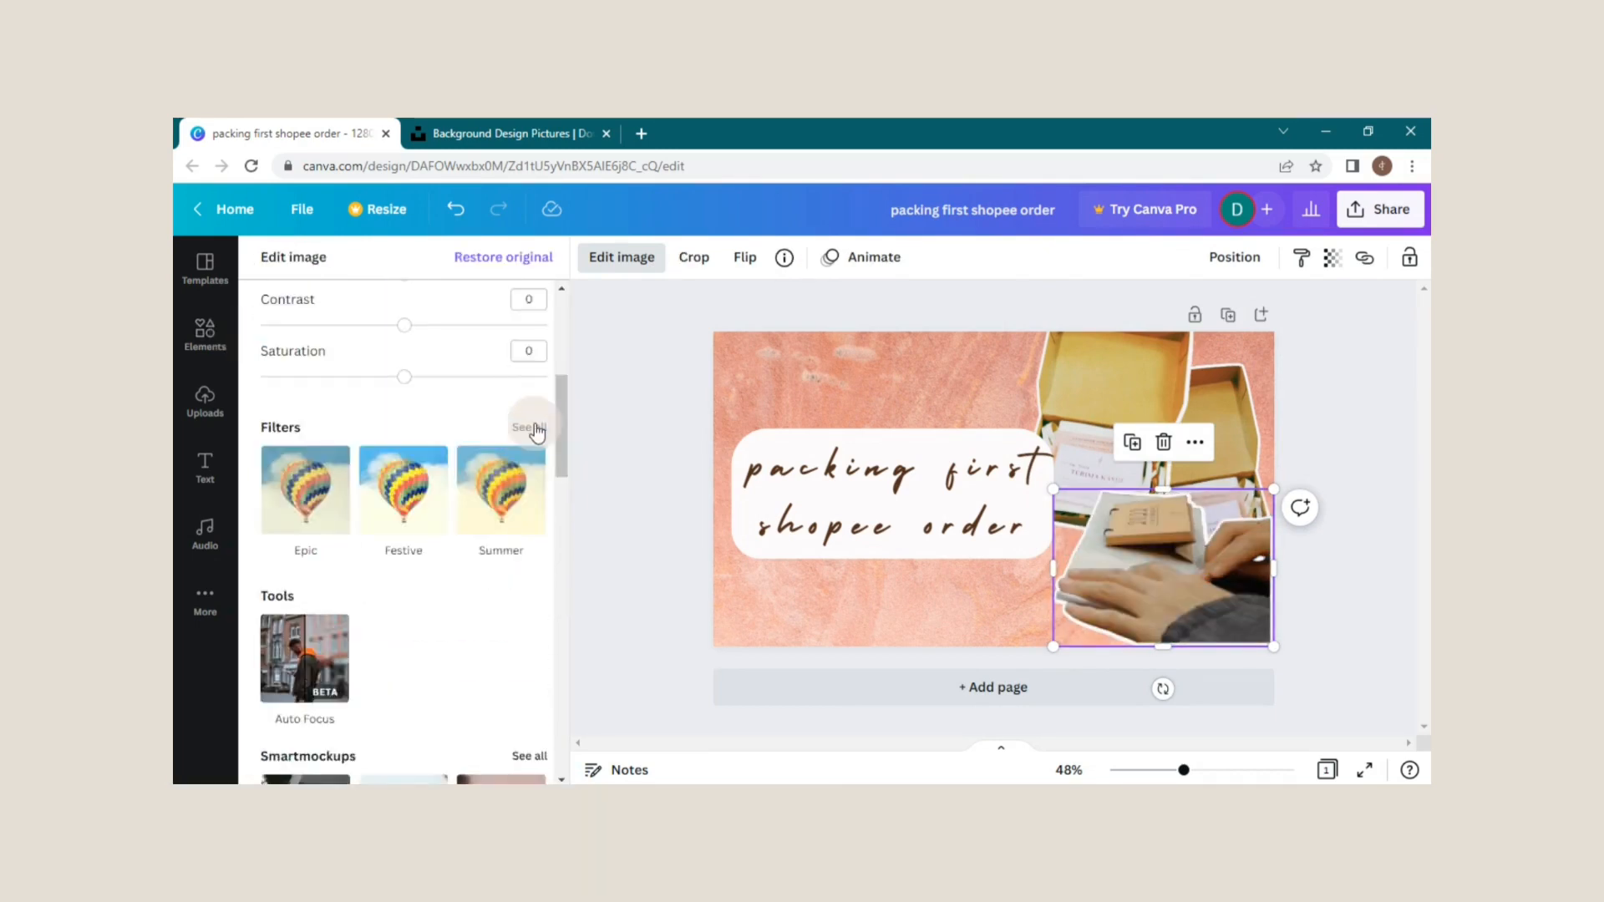
left_click(527, 423)
left_click(505, 367)
left_click(313, 478)
left_click(383, 492)
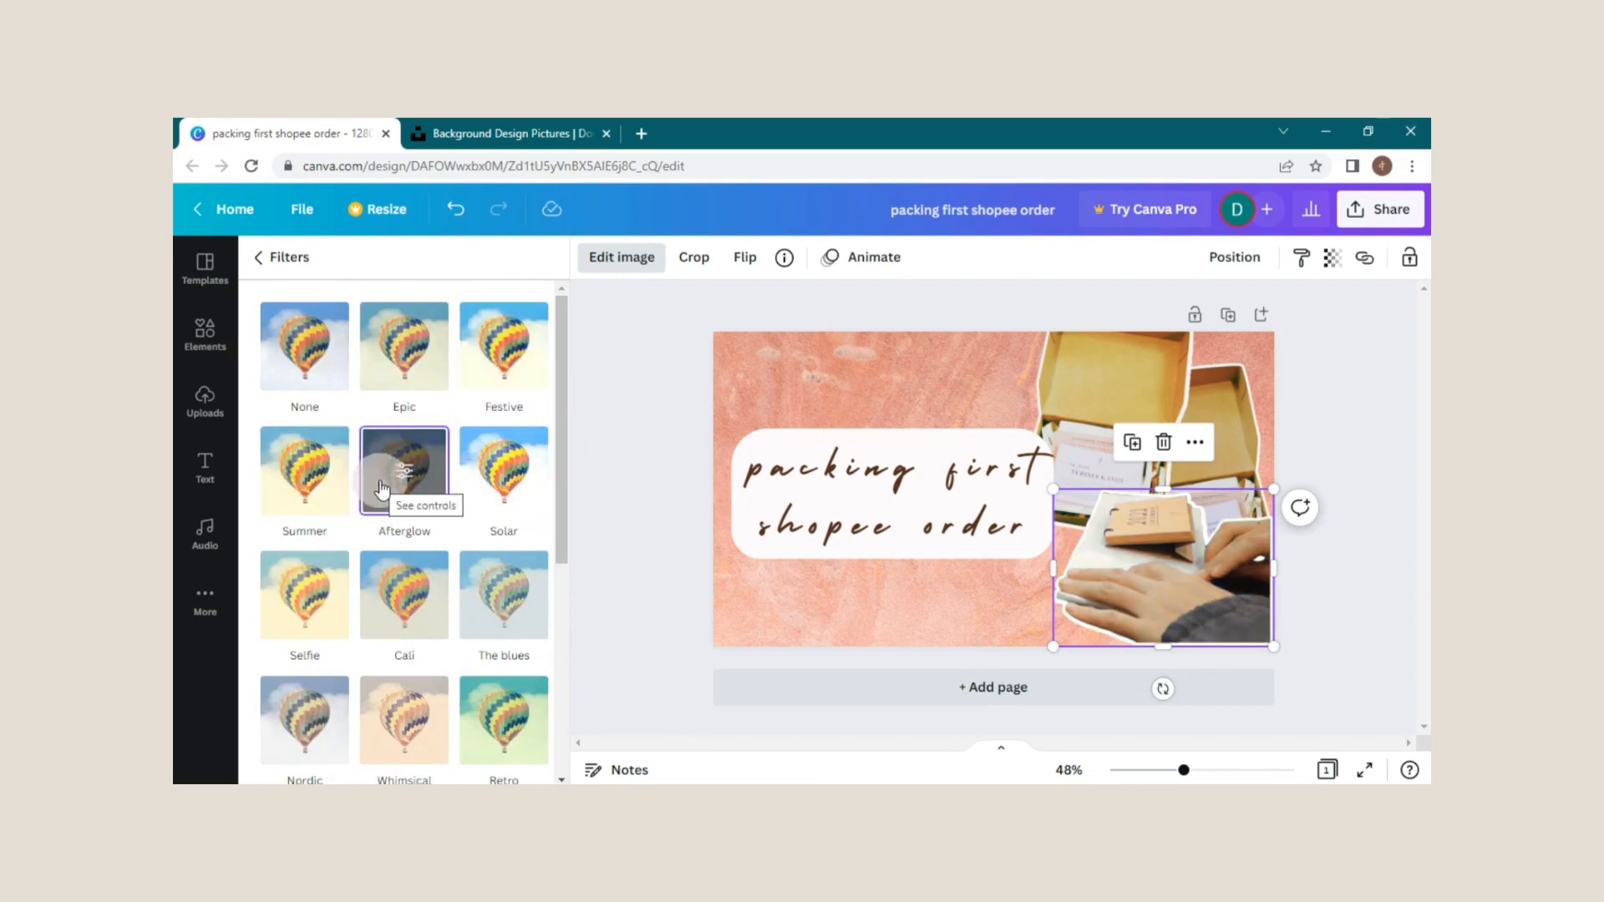
left_click(314, 598)
scroll(393, 589, "down", 3)
left_click(311, 675)
scroll(334, 651, "down", 1)
left_click(415, 588)
left_click(310, 578)
left_click(504, 576)
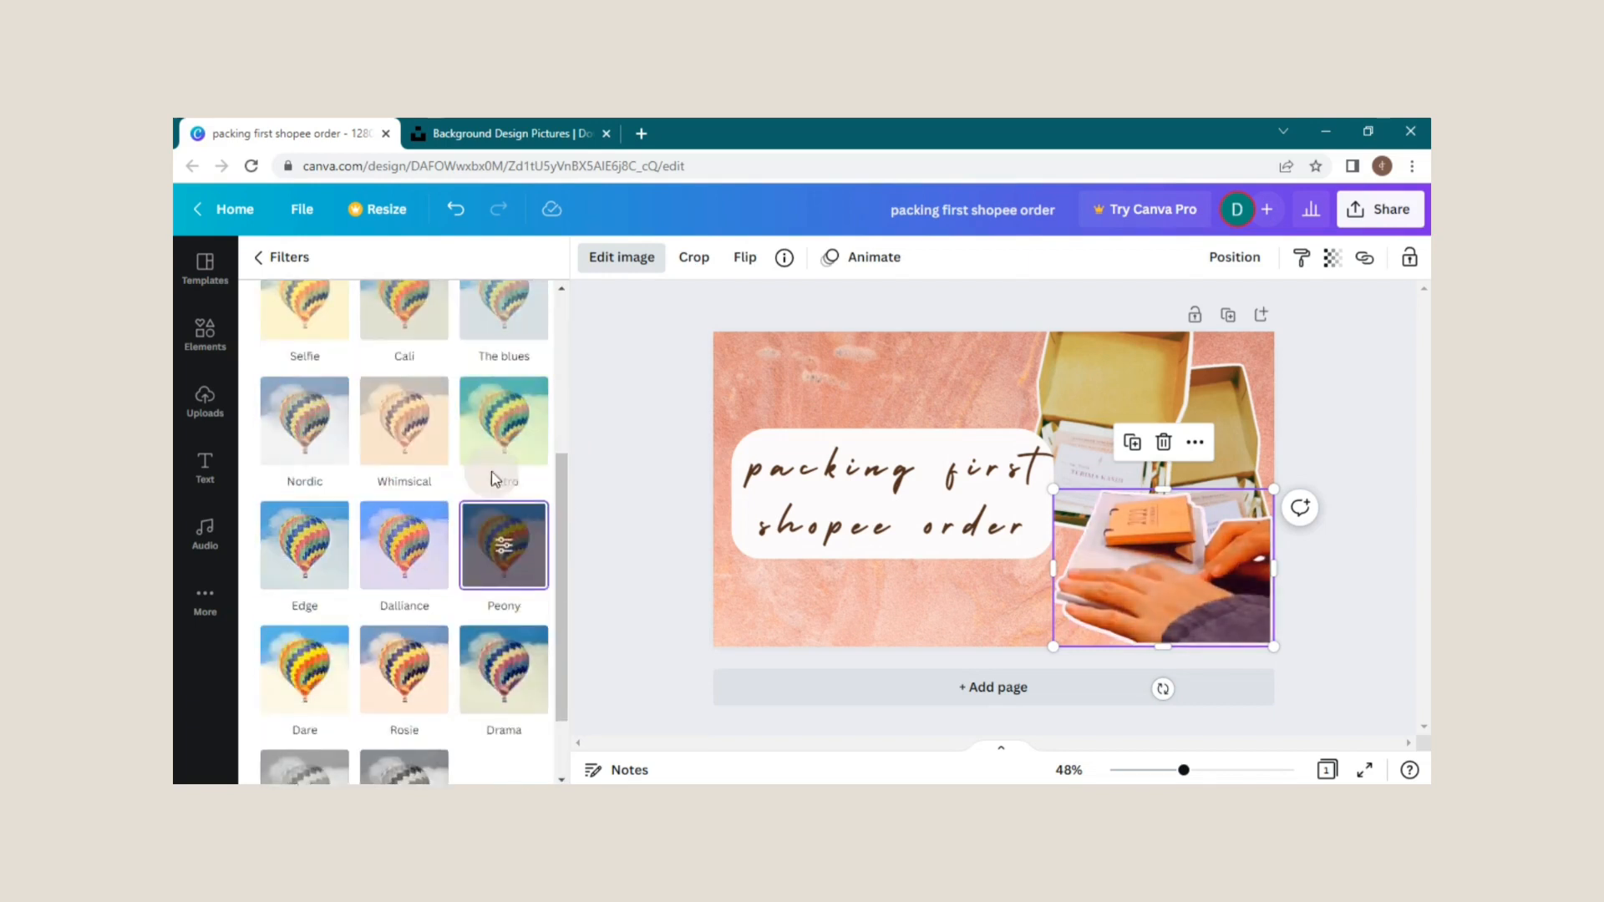
left_click(504, 392)
mouse_move(406, 335)
left_mouse_down()
mouse_move(296, 341)
mouse_move(409, 334)
left_mouse_up()
left_click(283, 258)
Review the Photogenic filters for the front box photo and leave the image editing
left_click(1107, 392)
left_click(621, 257)
left_click(621, 258)
left_click(428, 409)
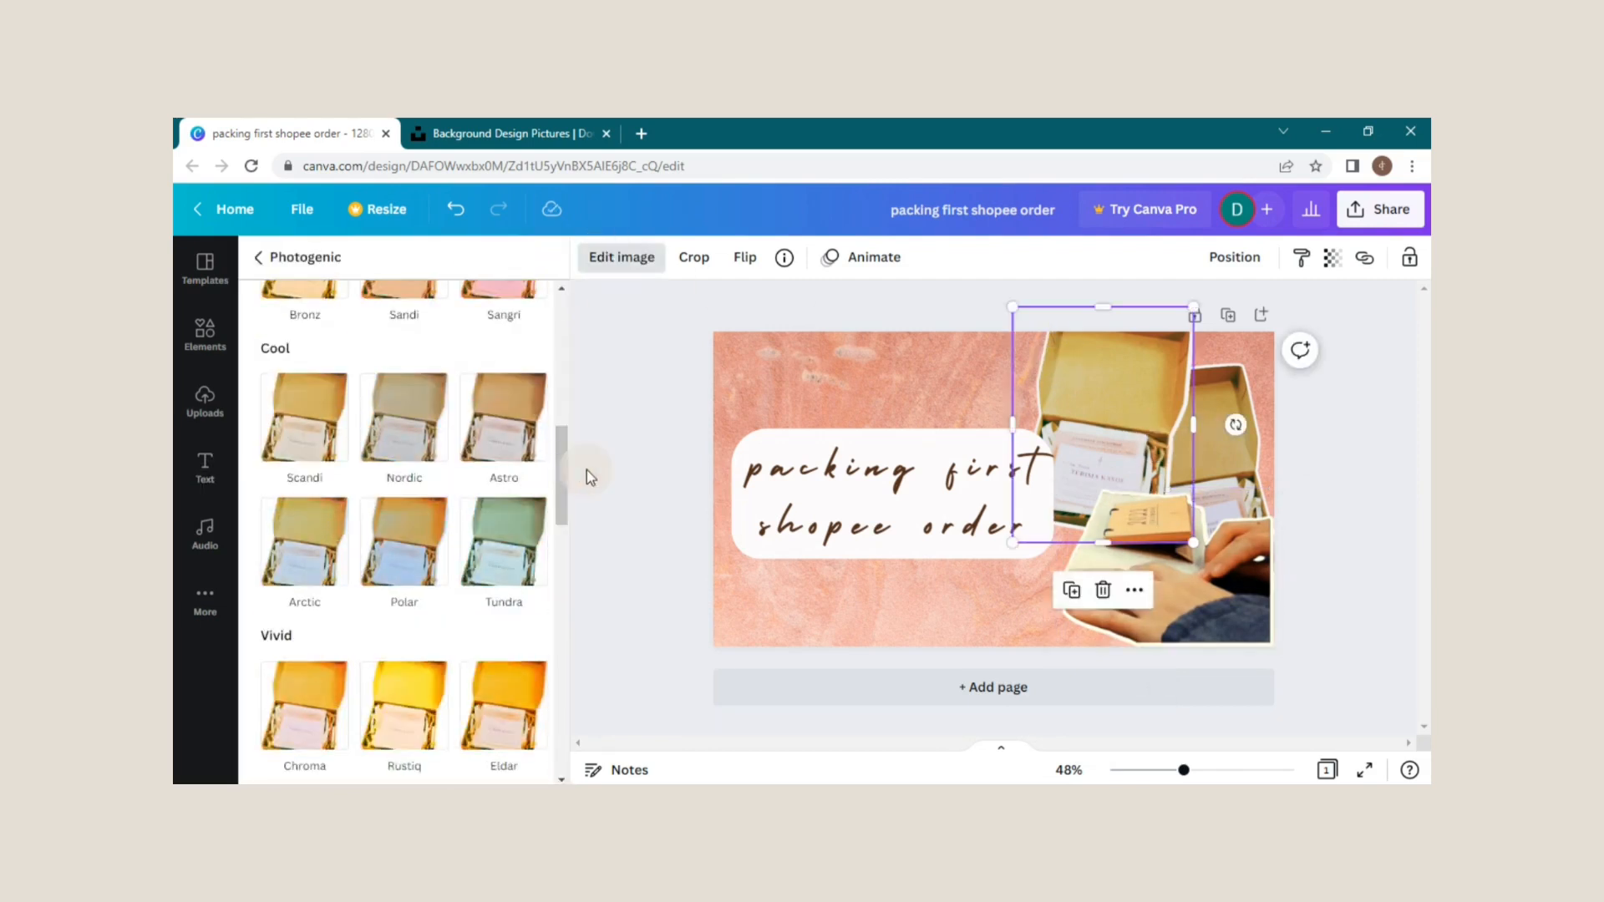
left_click(586, 469)
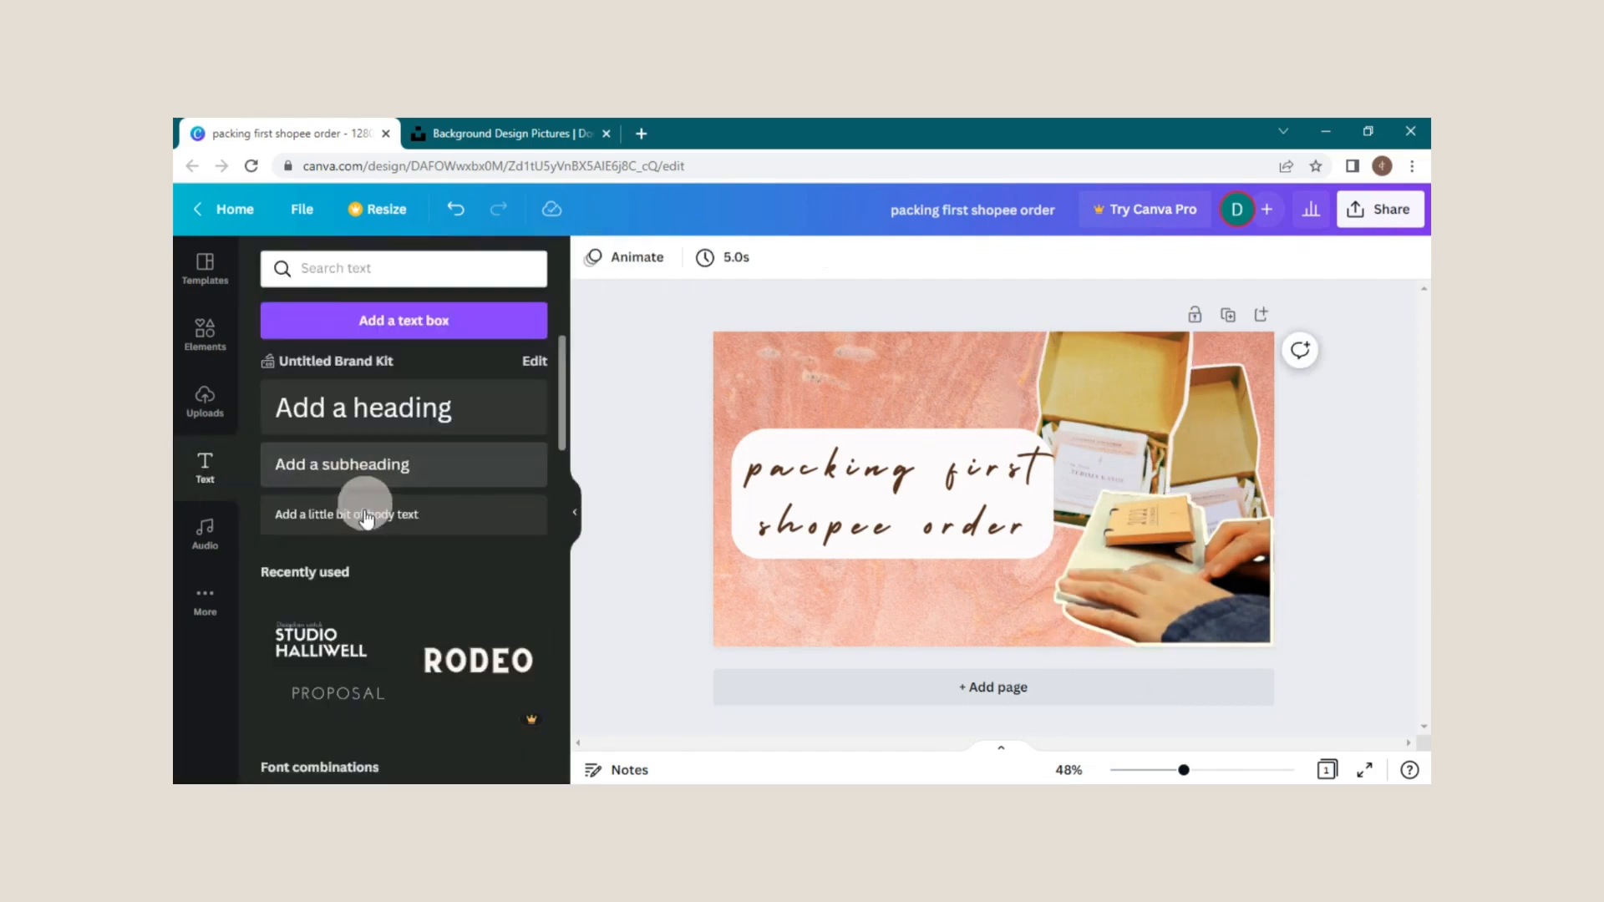
Add the subheading "mini 2022 calendar" in the More Sugar Thin font and colour it off-white from the brand palette
left_click(373, 466)
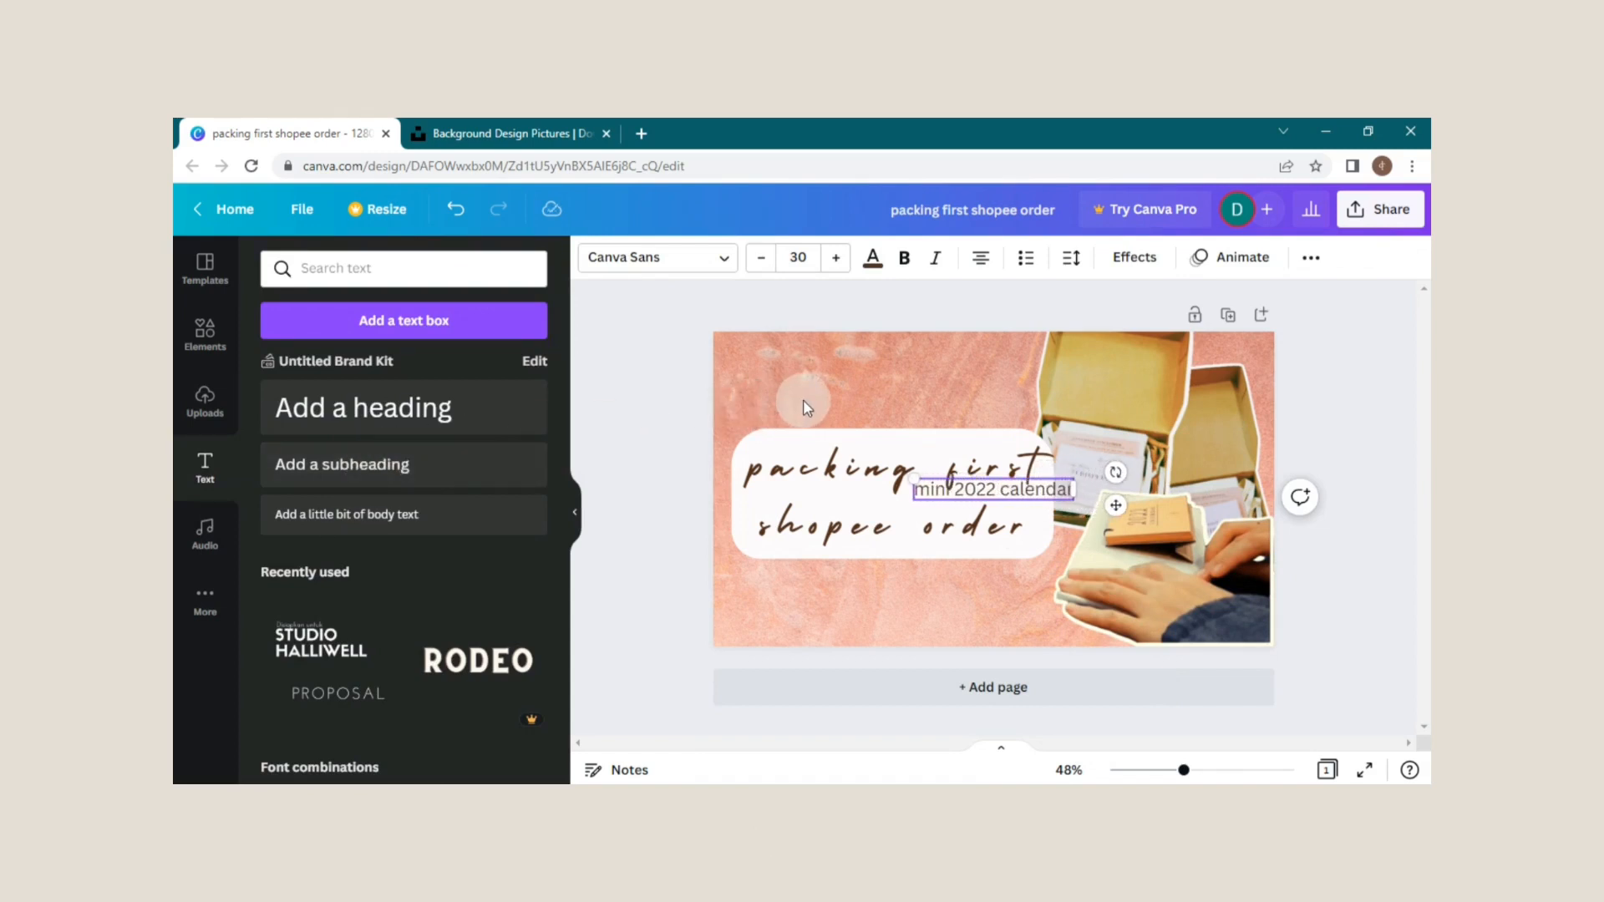
left_click(725, 266)
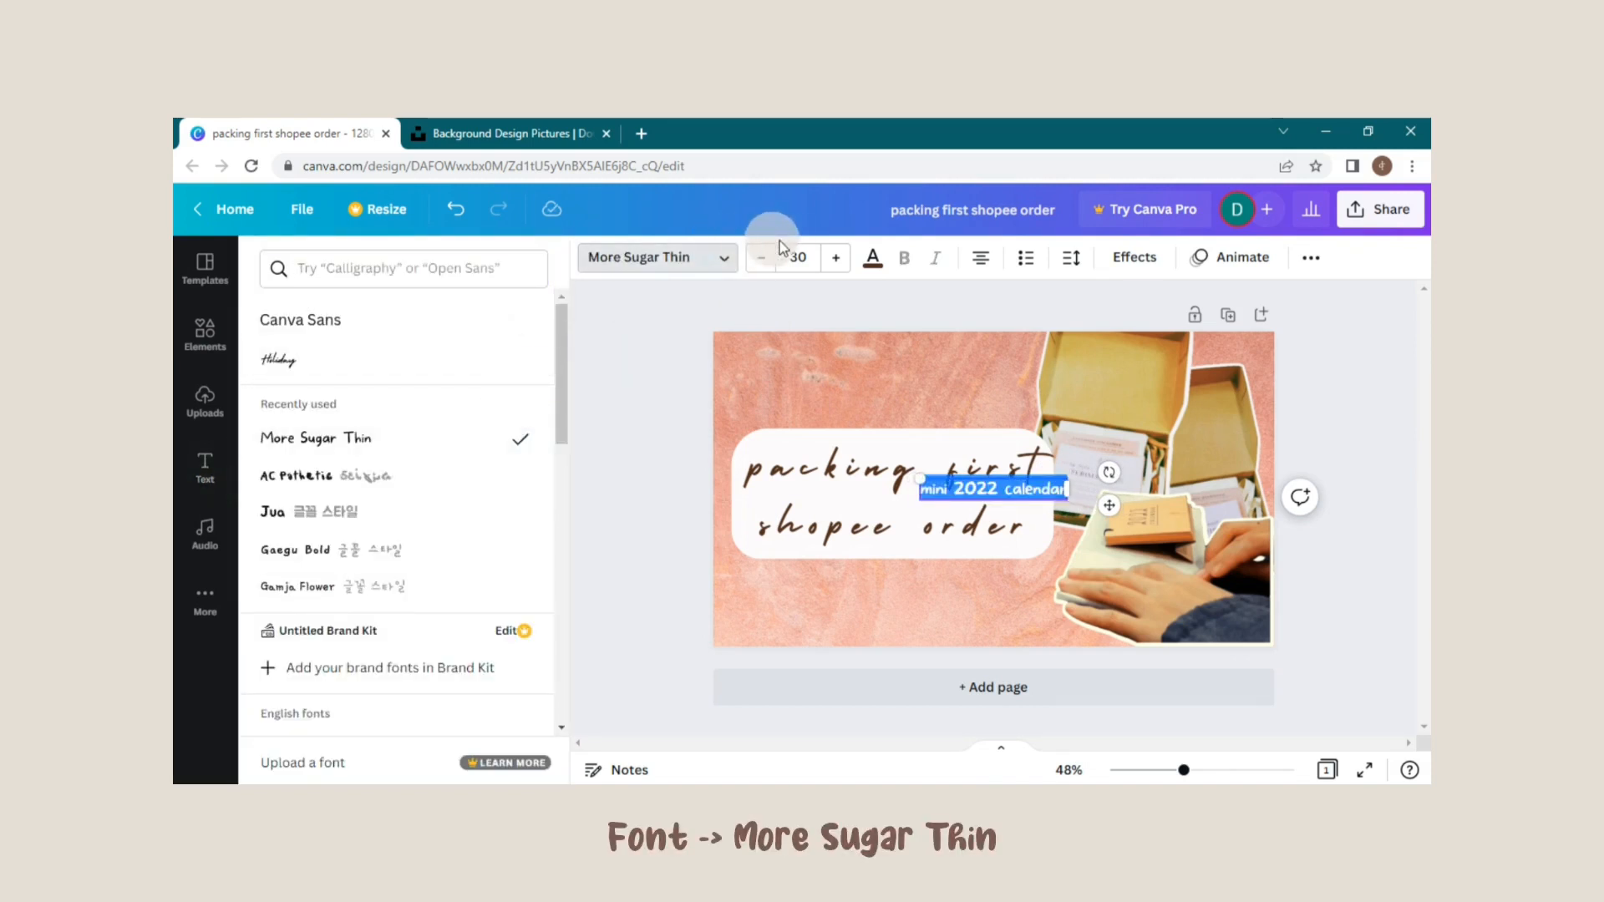
left_click(873, 261)
left_click(341, 488)
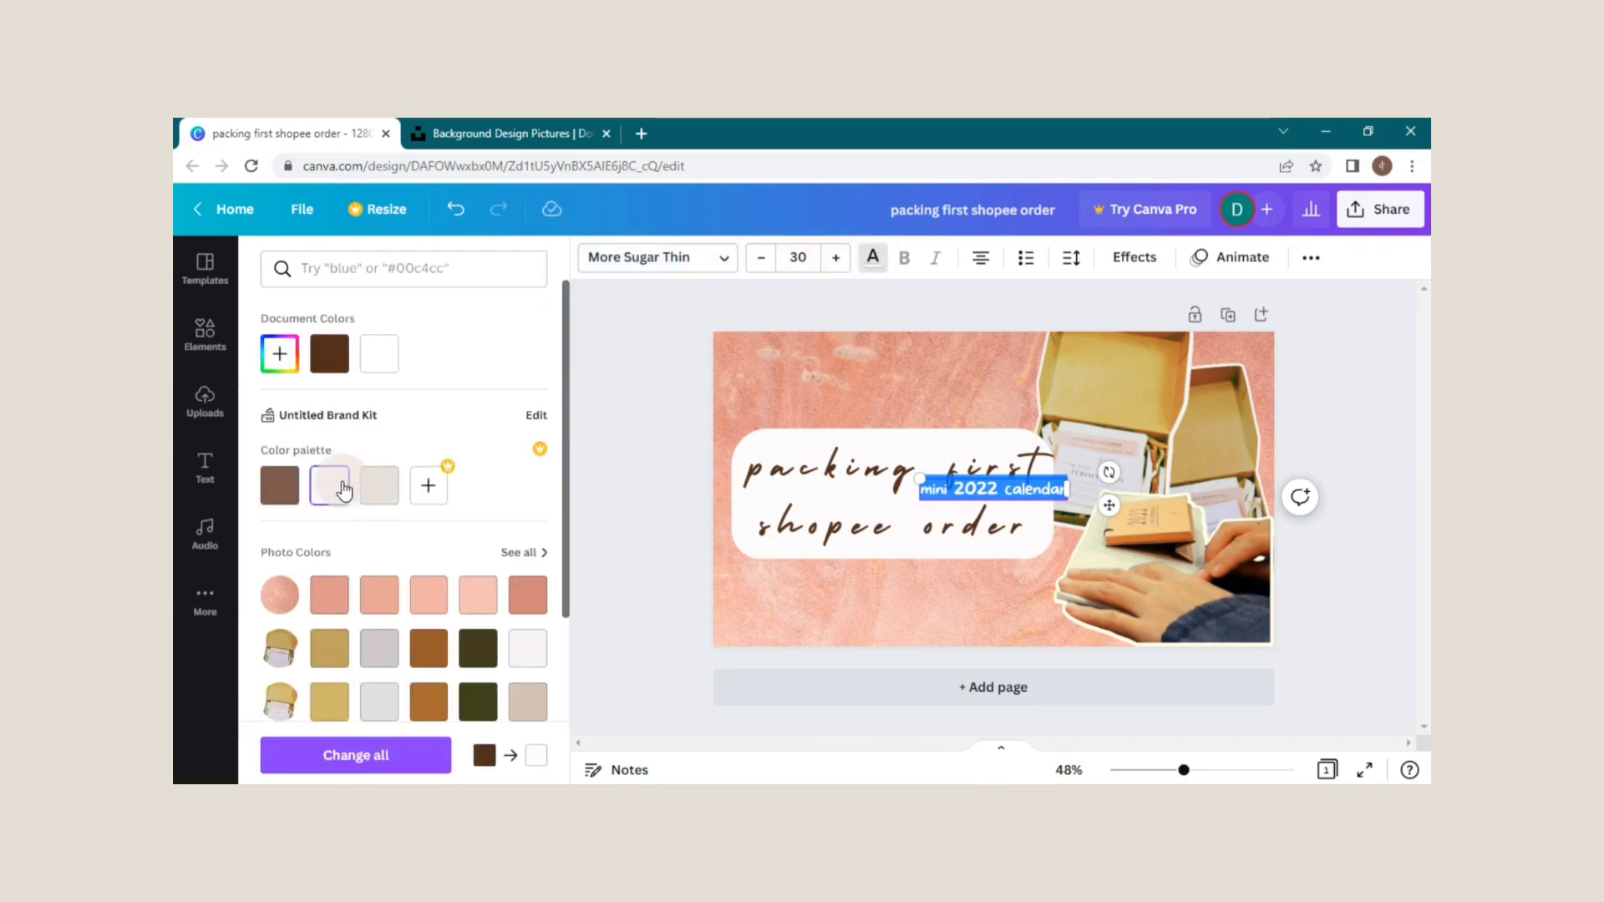
Set the subheading's font size to 35, widen its letter spacing and move it below the heading
left_click(836, 257)
left_click(1071, 257)
left_click(1291, 310)
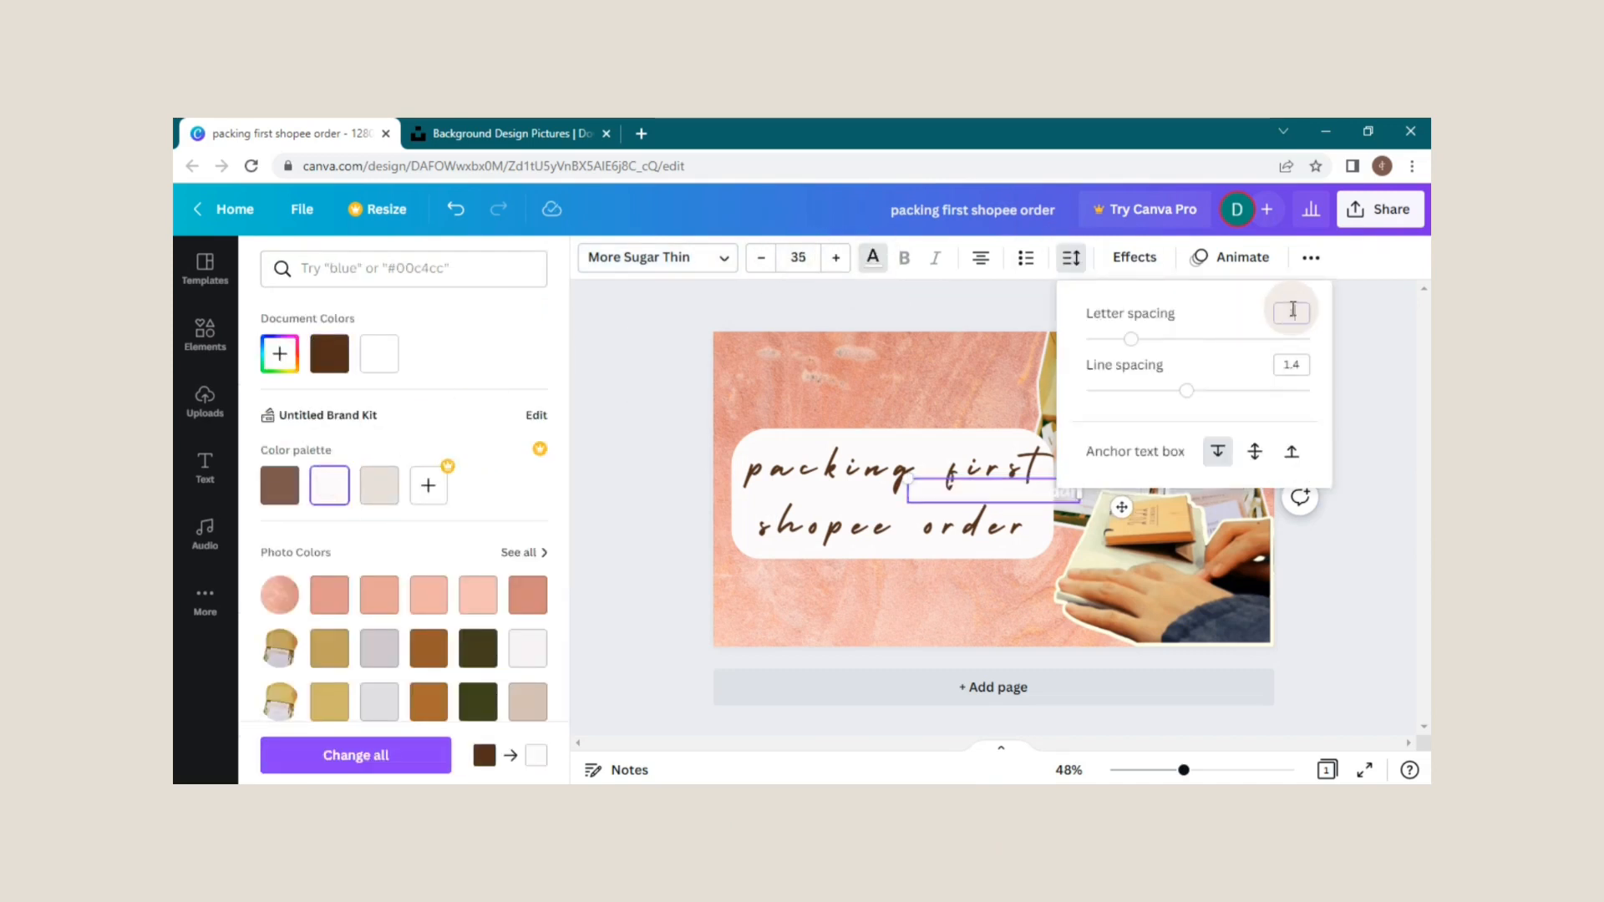
left_click_drag(1140, 507, 1097, 596)
Remove the word "mini" so the subheading reads "2022 calendar"
left_click(884, 628)
double_click(870, 581)
key("BackSpace")
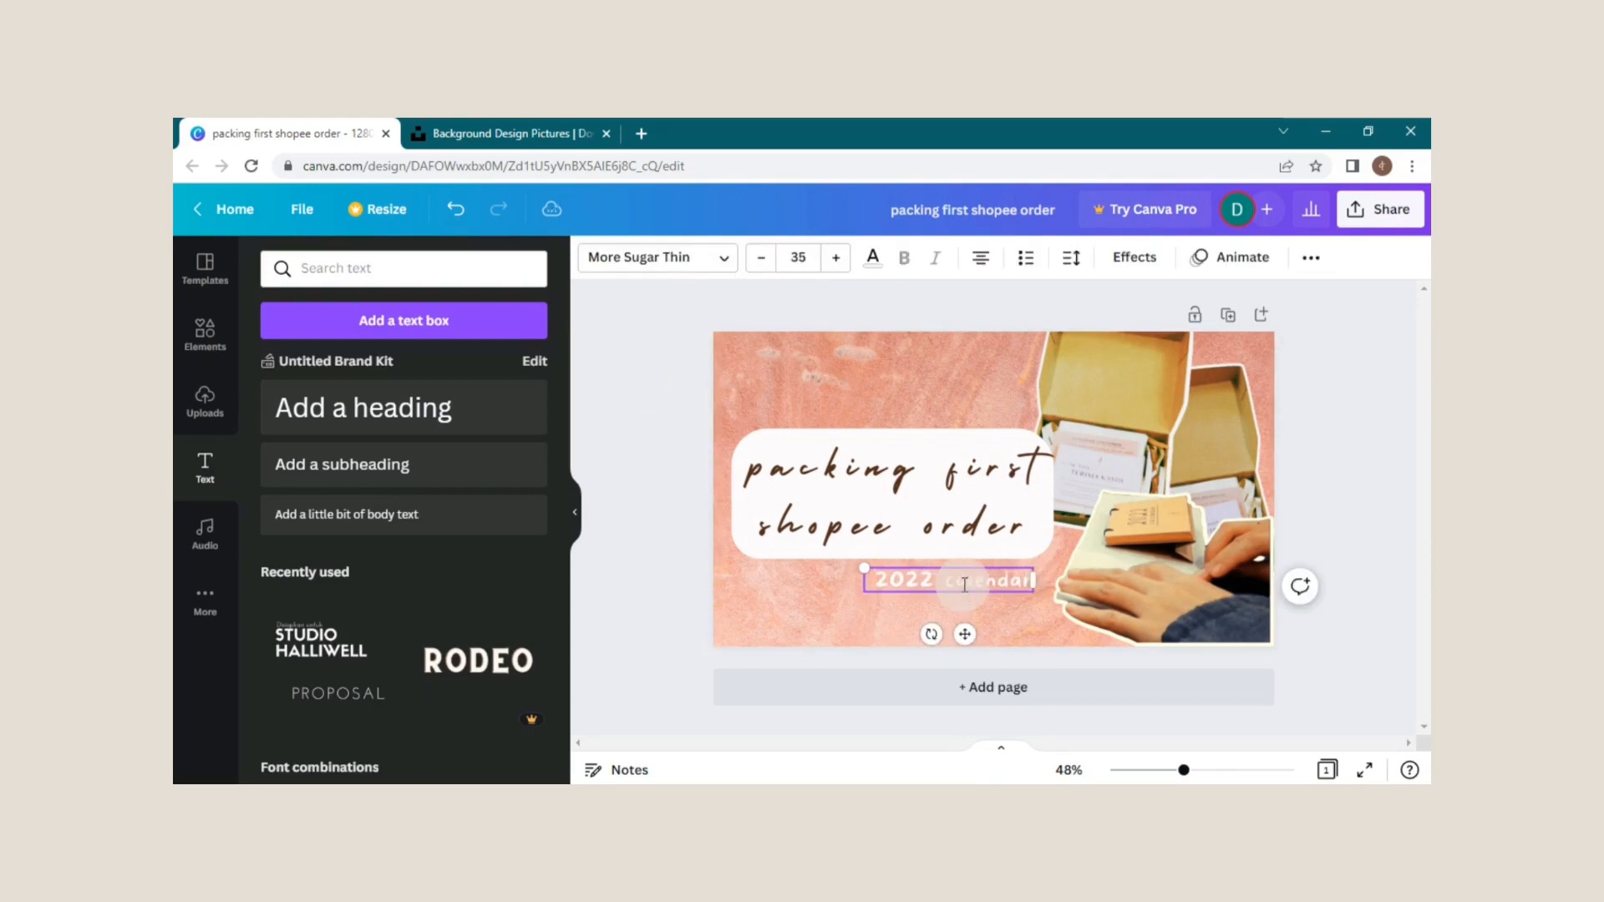
key("Escape")
Search the elements library for "arrow"
left_click(205, 333)
left_click(394, 268)
type("arrow")
key("Return")
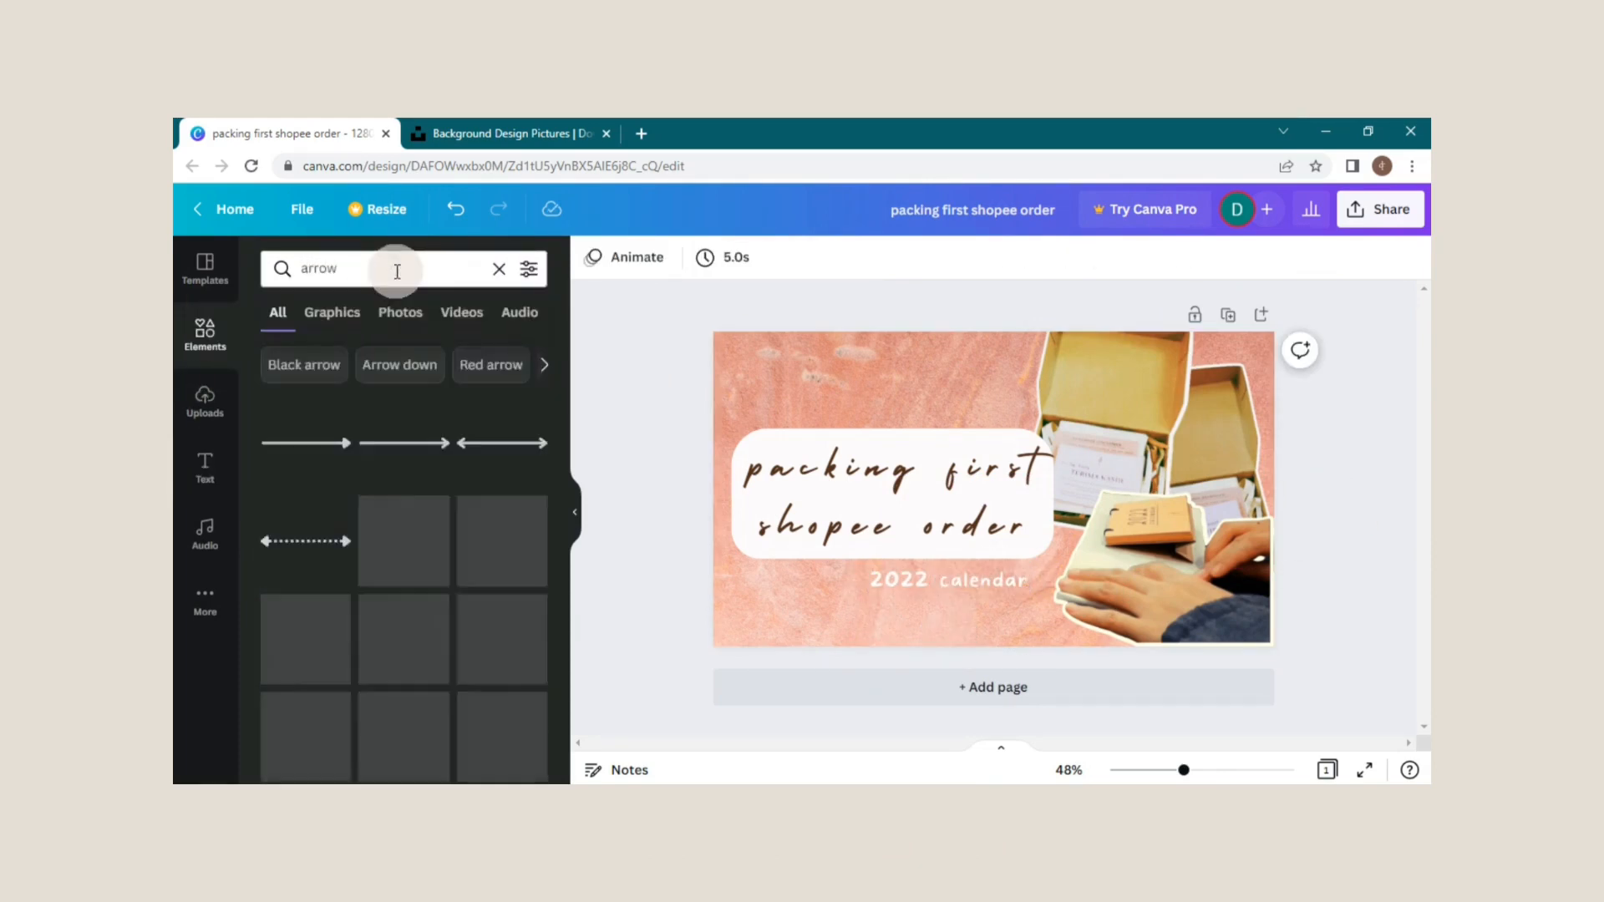
scroll(476, 446, "down", 3)
scroll(476, 446, "up", 3)
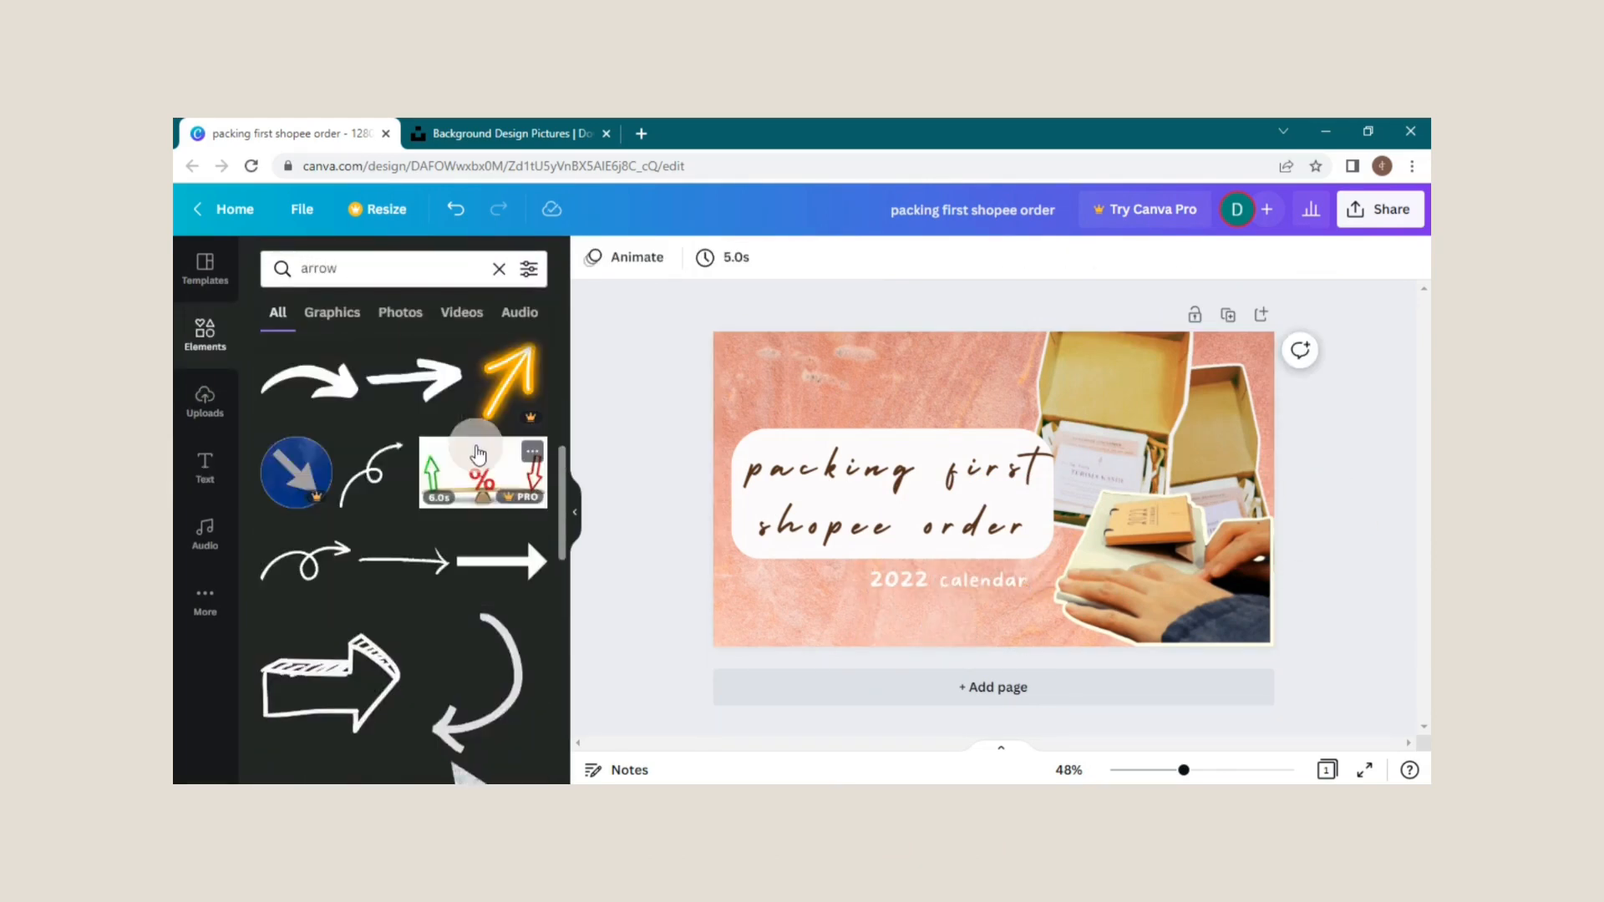
Add a curved arrow beside the notebook photo and colour it off-white
scroll(478, 446, "down", 6)
left_click(503, 498)
left_click_drag(1064, 512, 1076, 560)
left_click(592, 258)
left_click(322, 492)
Rotate the arrow towards the notebook and align the "2022 calendar" text with its tail
left_click_drag(983, 614, 950, 583)
left_click_drag(1019, 574, 1029, 574)
left_click_drag(1067, 630, 1085, 627)
left_click_drag(936, 582, 993, 577)
left_click(1062, 558)
Recolour the curved arrow with a brown photo colour
left_click(593, 260)
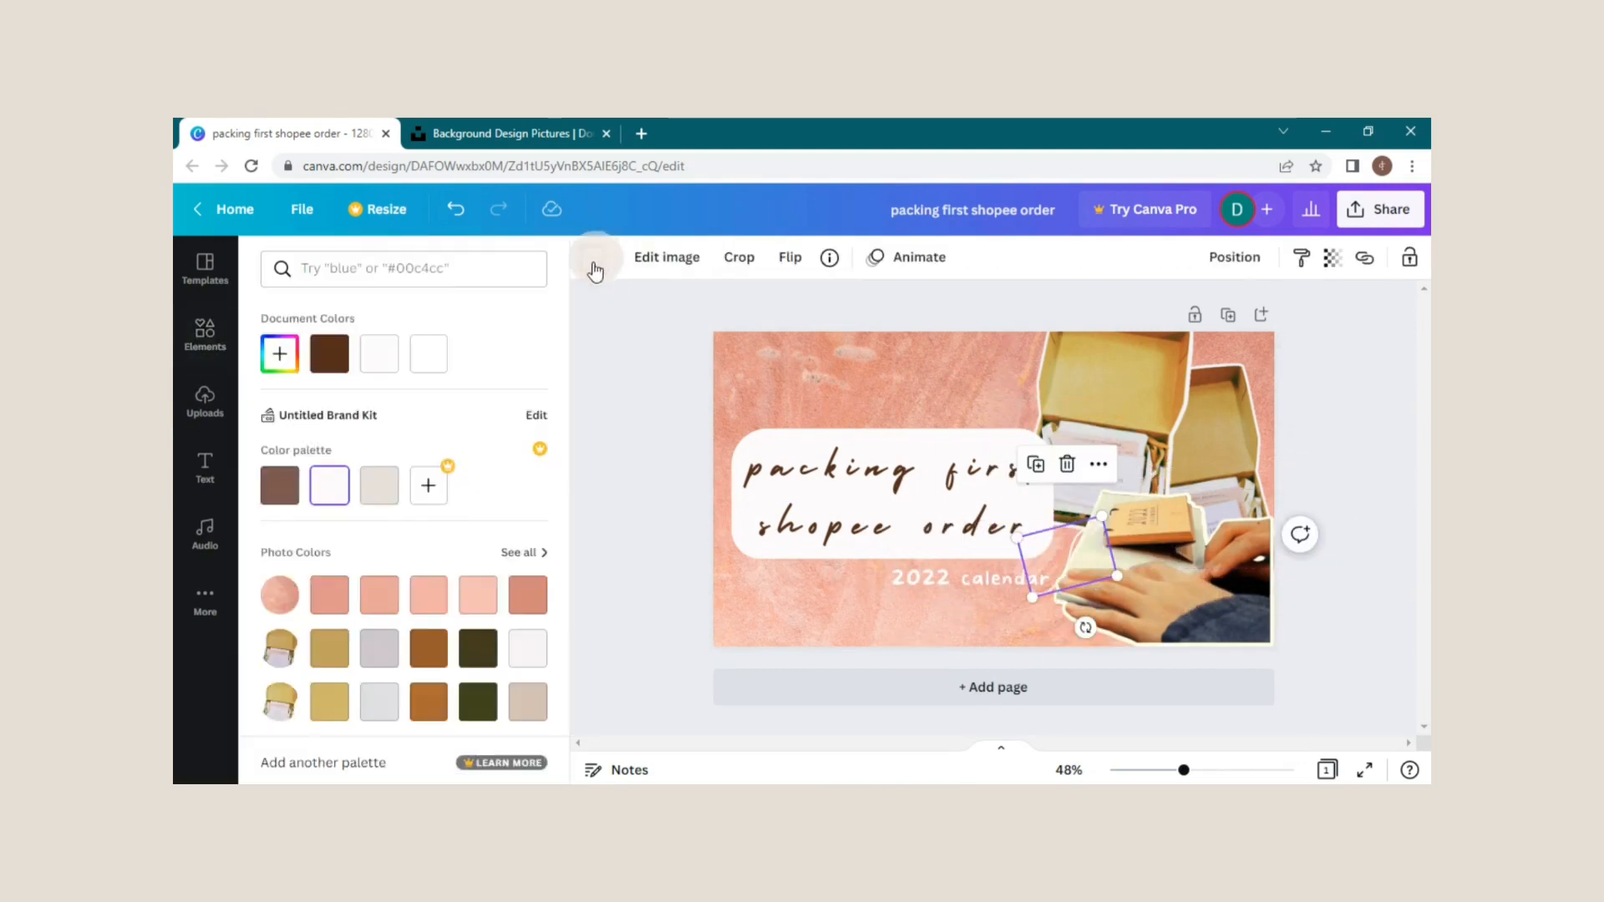
scroll(320, 547, "down", 3)
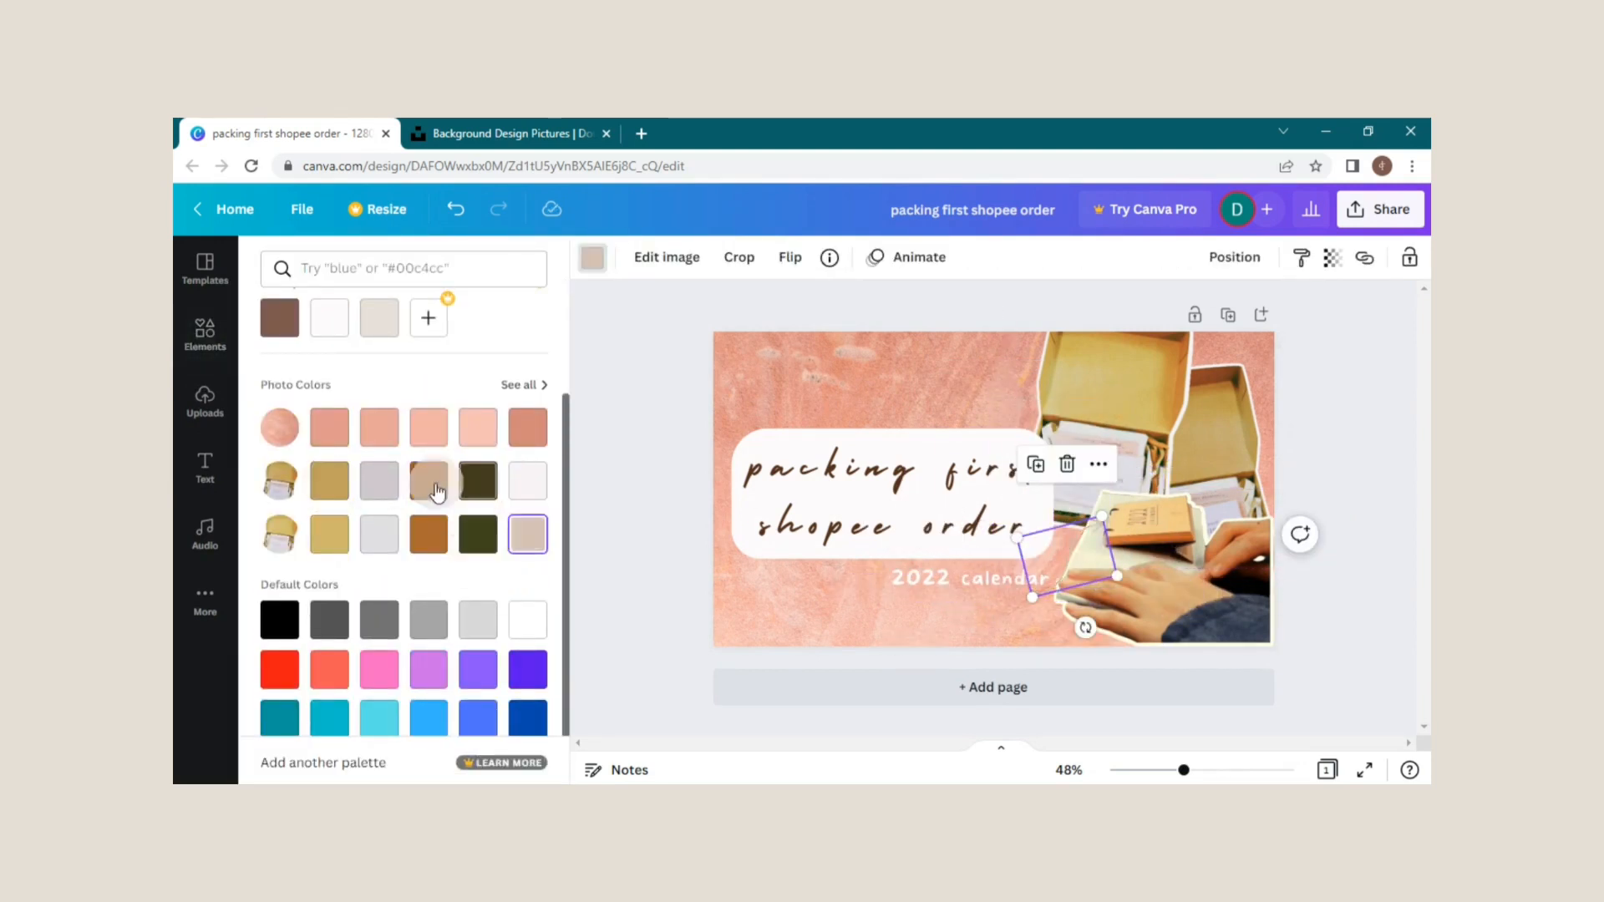
left_click(644, 501)
Add a looped arrow, shrink and rotate it, and place it over the front box pointing down at the notebook
scroll(434, 515, "down", 7)
left_click(310, 630)
left_click_drag(994, 489, 1082, 413)
left_click_drag(1083, 506, 1035, 493)
left_click_drag(1021, 318, 1073, 398)
left_click_drag(1112, 456, 1093, 440)
left_click_drag(1055, 501, 1028, 475)
left_click_drag(1088, 369, 1093, 425)
left_click_drag(1052, 500, 1067, 495)
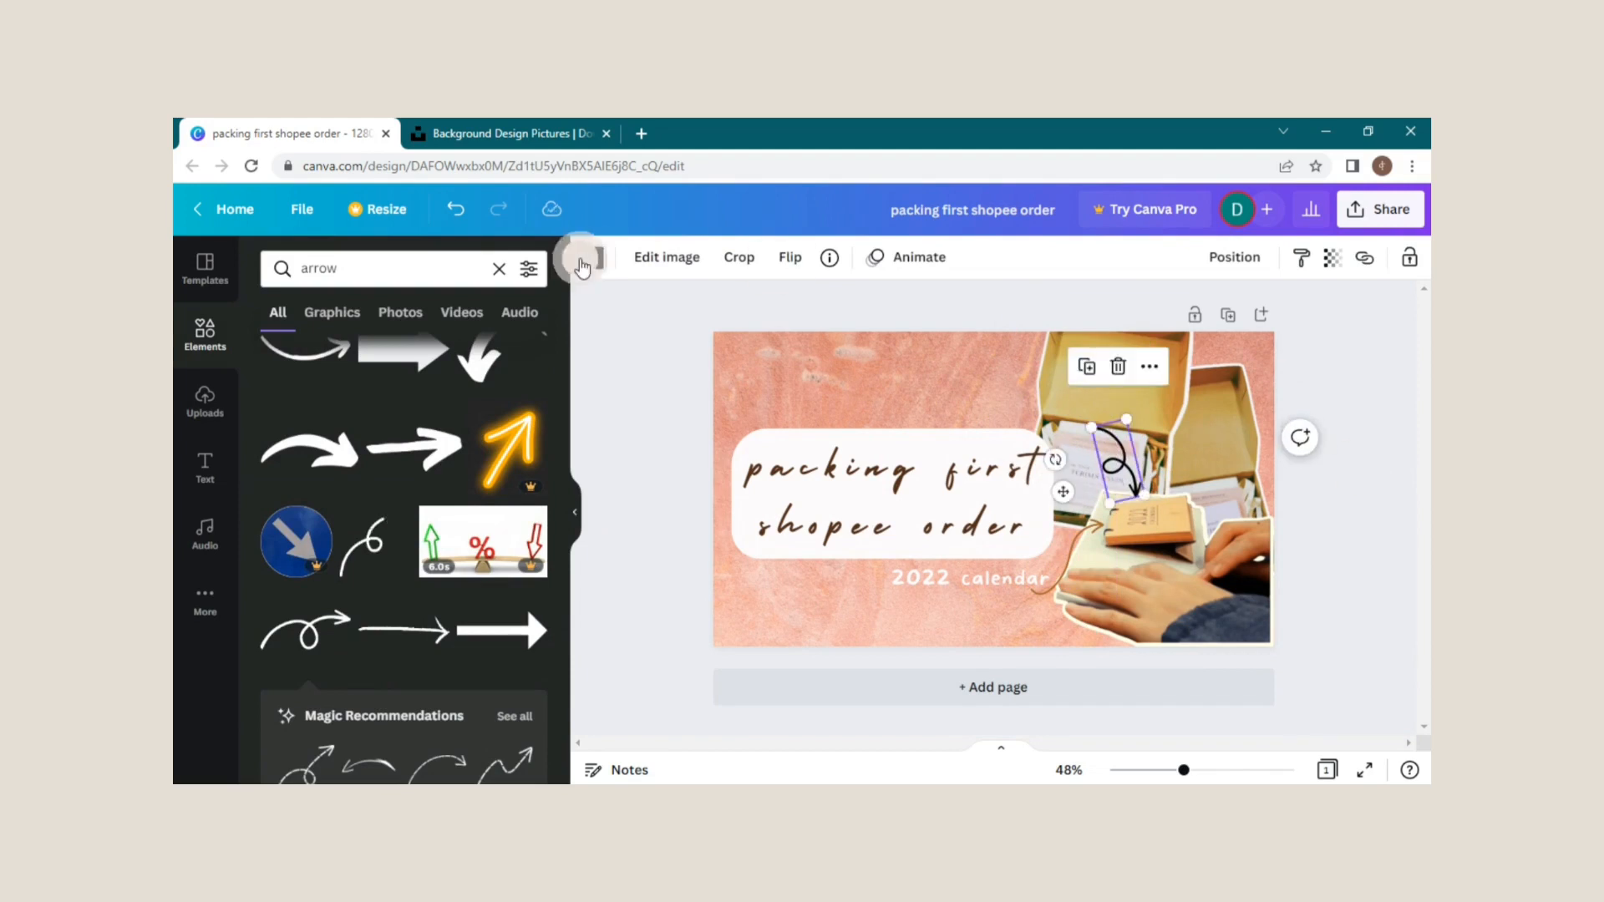
Colour the looped arrow white, flip it horizontally and reposition it above the notebook
left_click(582, 266)
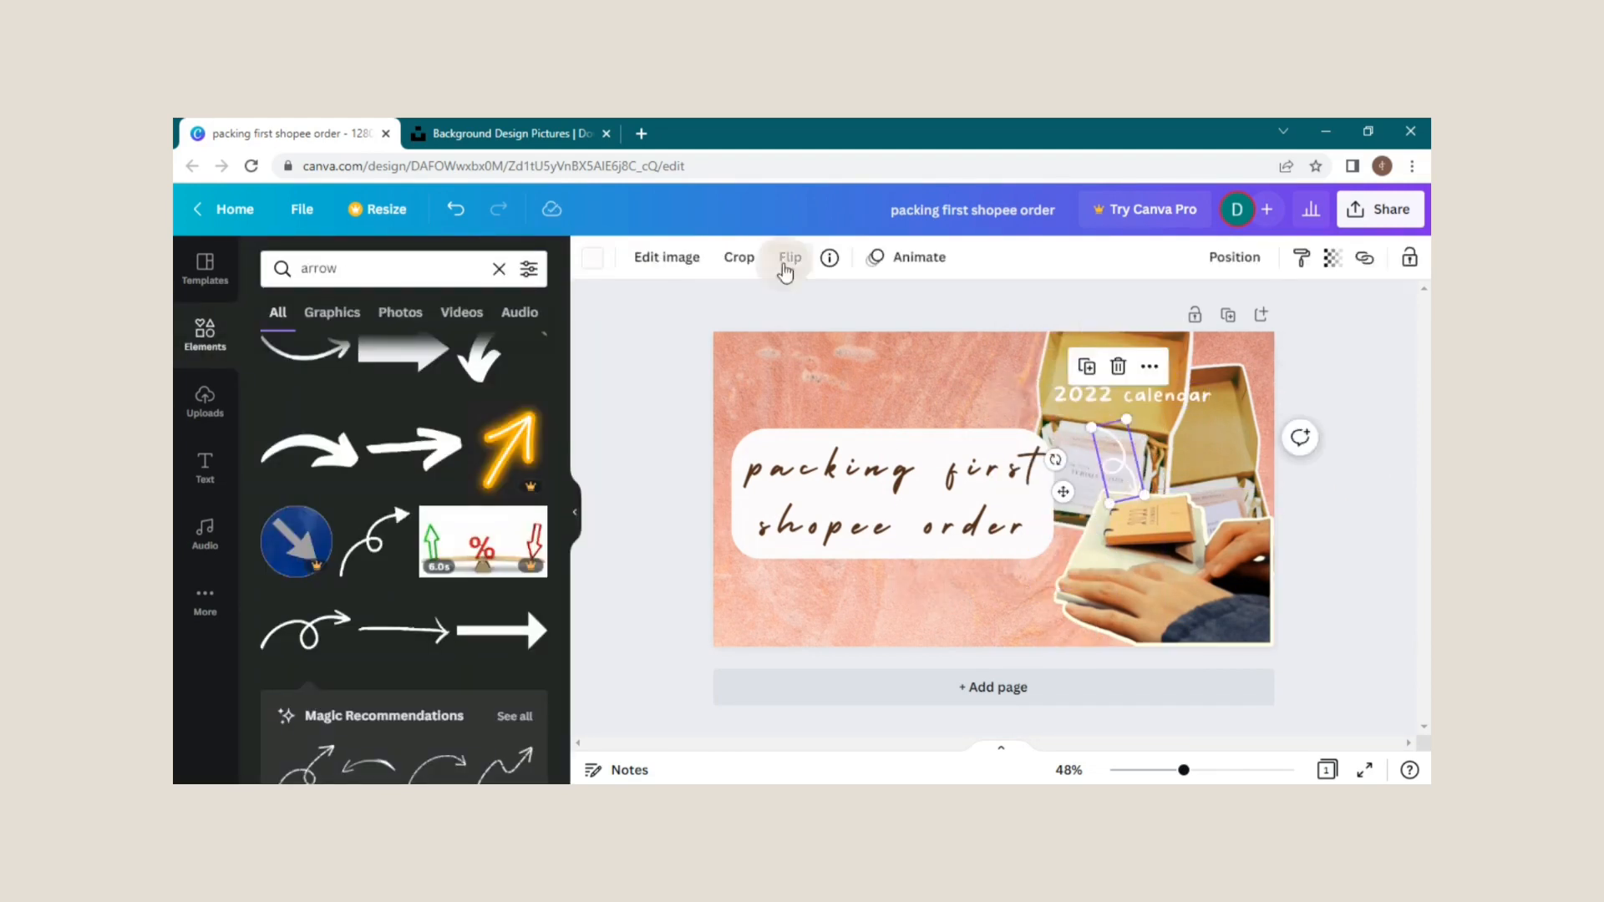
left_click(785, 259)
left_click(859, 308)
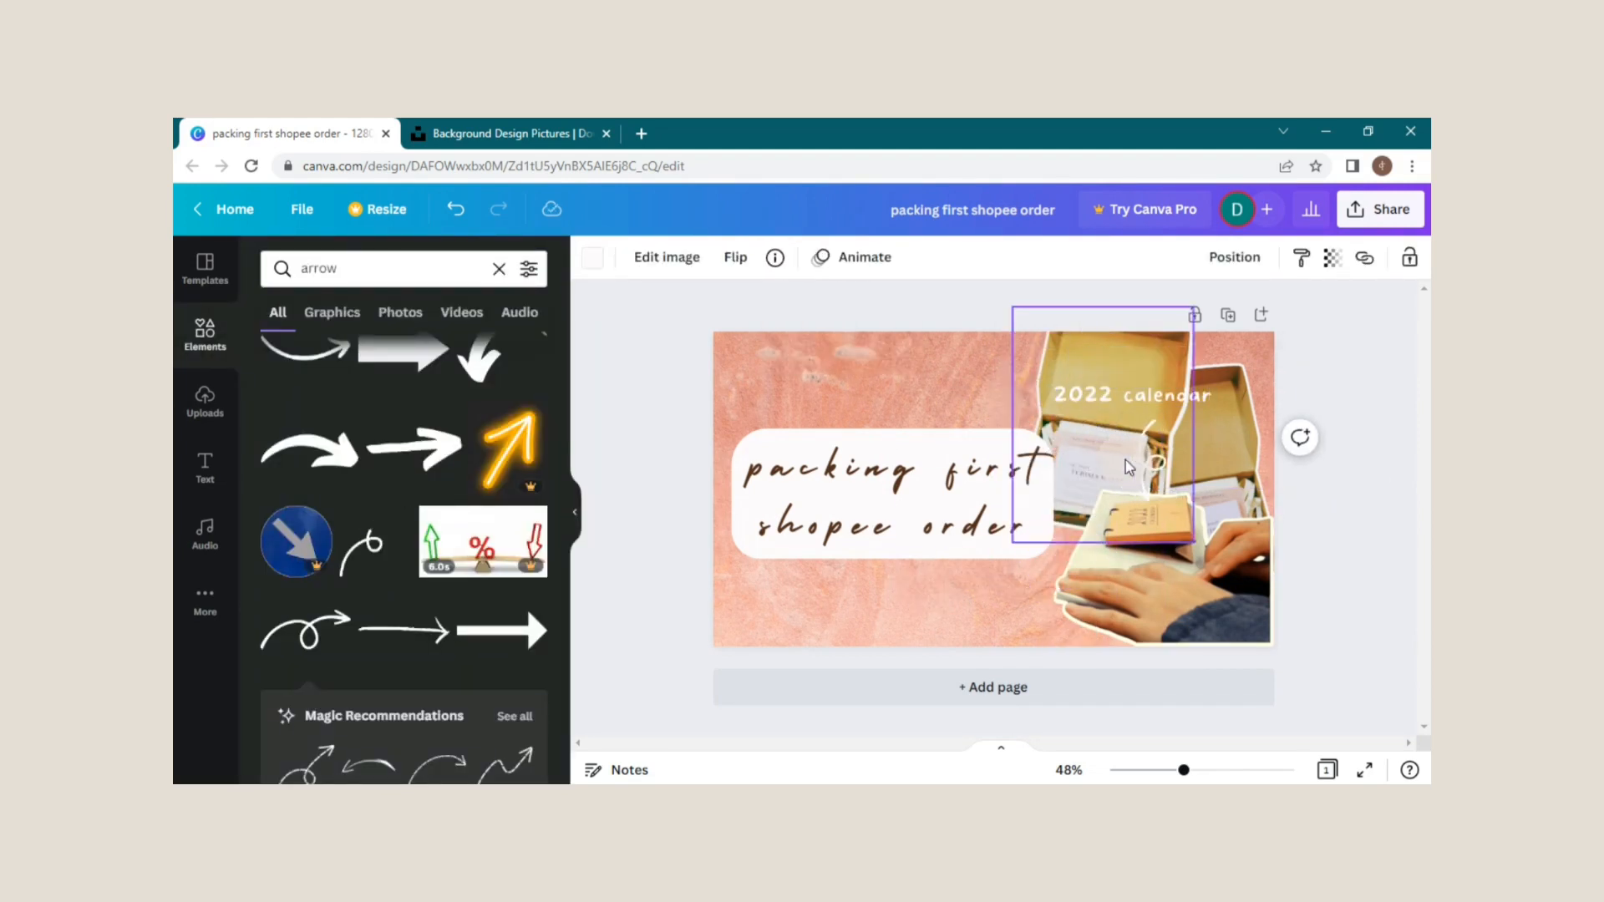
left_click(1130, 467)
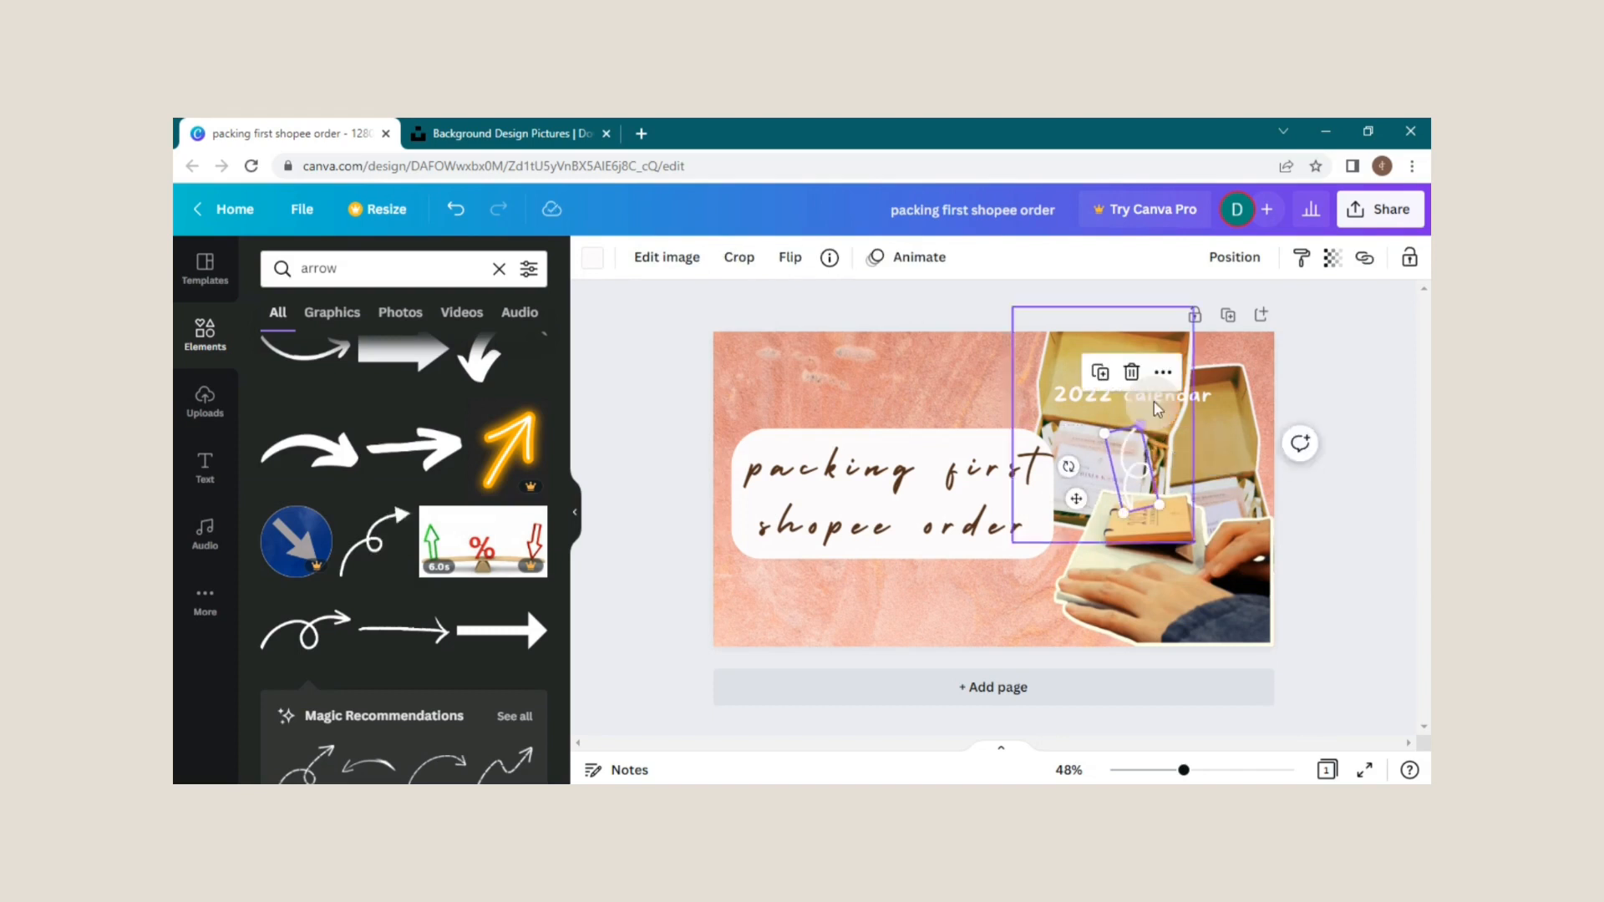
Wrap the "2022 calendar" text onto two lines on the front box, tighten its line spacing and nudge it up
left_click_drag(1184, 395, 1138, 404)
left_click(1071, 258)
left_click(1297, 368)
left_click(1363, 401)
key("Up")
key("Up")
key("Up")
key("Up")
key("Up")
key("Up")
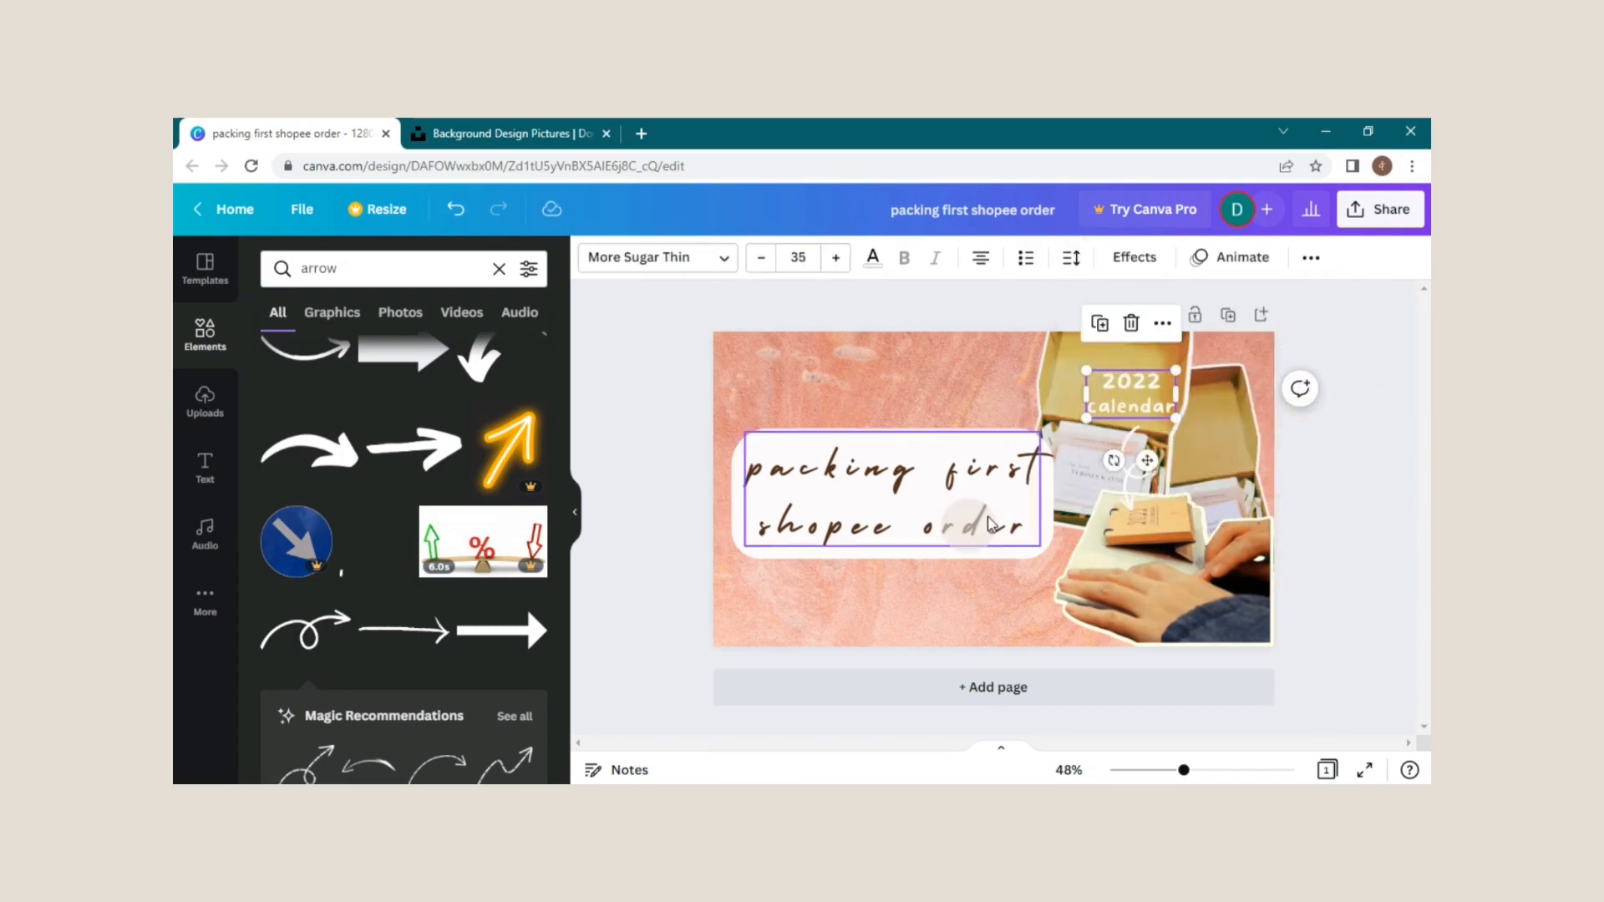
Nudge the looped arrow up closer to the "2022 calendar" text
left_click(1133, 468)
key("Up")
key("Up")
key("Up")
key("Up")
key("Up")
key("Up")
left_click(1315, 470)
Search the elements library for "love"
left_click(502, 269)
type("love")
key("Return")
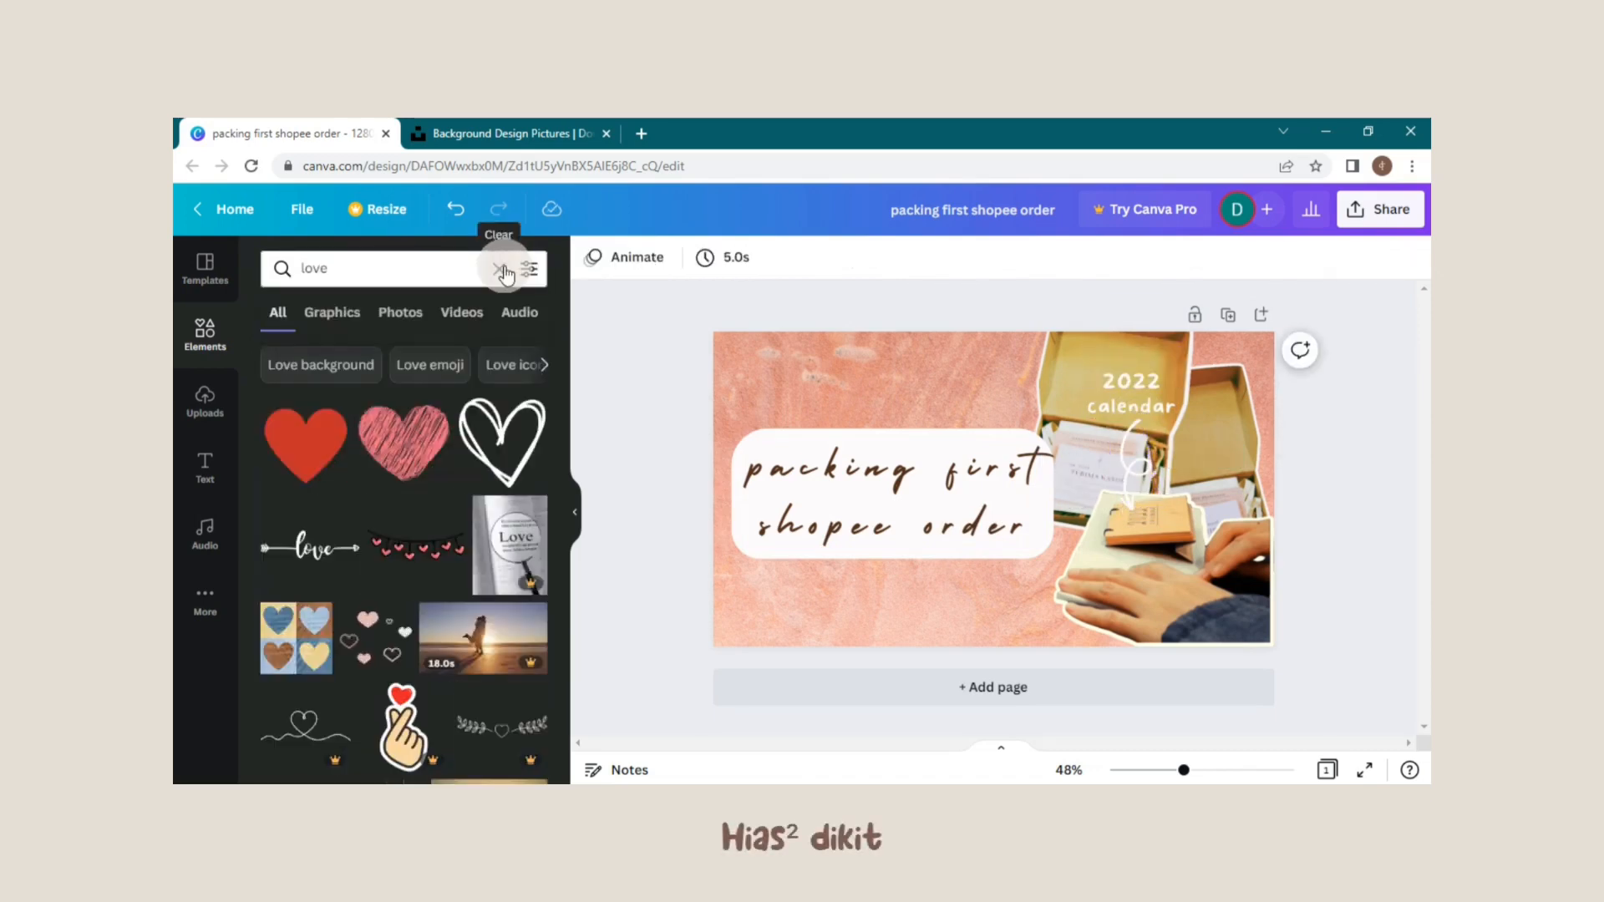
Add the hand-drawn outlined heart from the "love" results to the page and colour it white
scroll(484, 477, "down", 10)
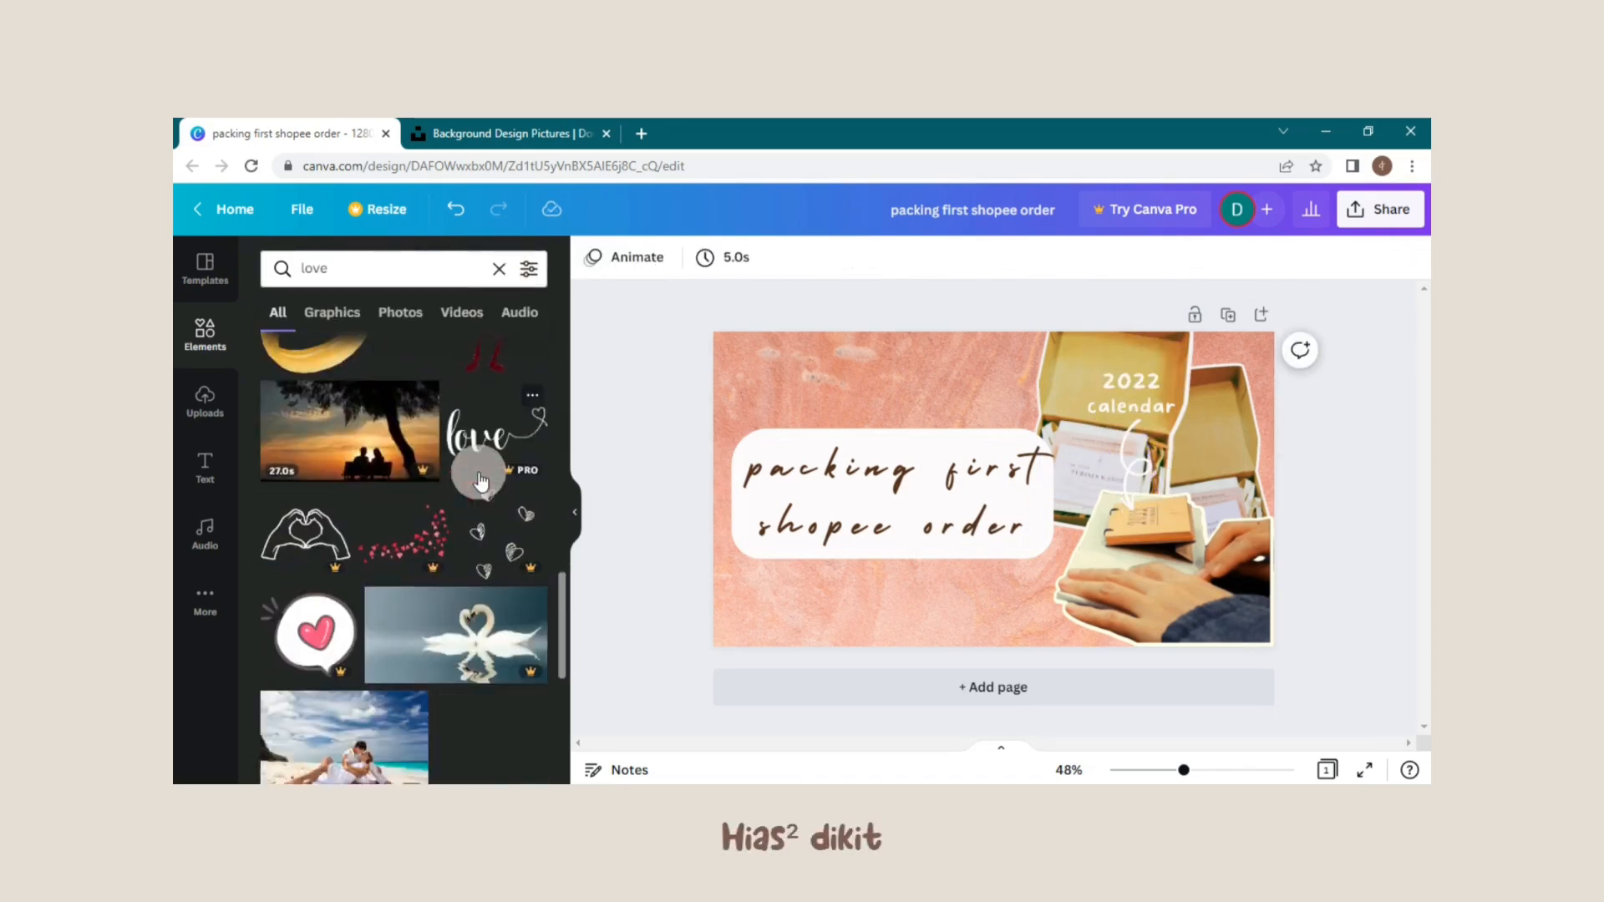
scroll(481, 481, "down", 8)
scroll(481, 479, "up", 20)
left_click(500, 452)
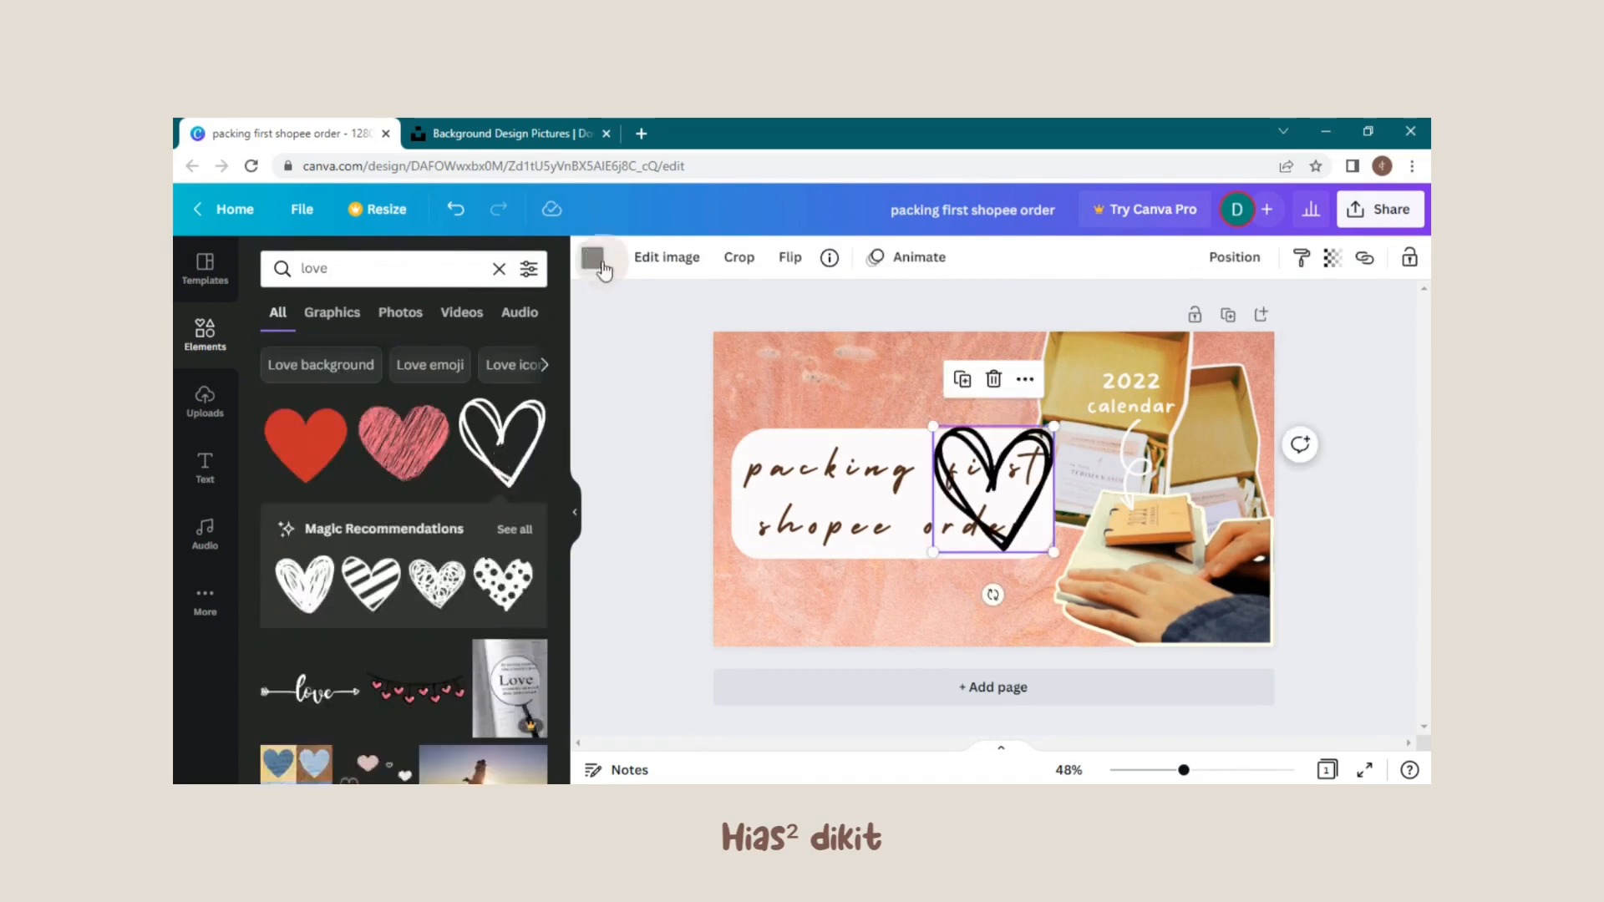
left_click(601, 265)
left_click(329, 485)
Shrink the white heart, tilt it slightly and place it above the heading's end, beside the boxes
left_click_drag(1053, 552, 966, 461)
left_click_drag(950, 444, 1018, 401)
left_click_drag(1001, 461, 1010, 462)
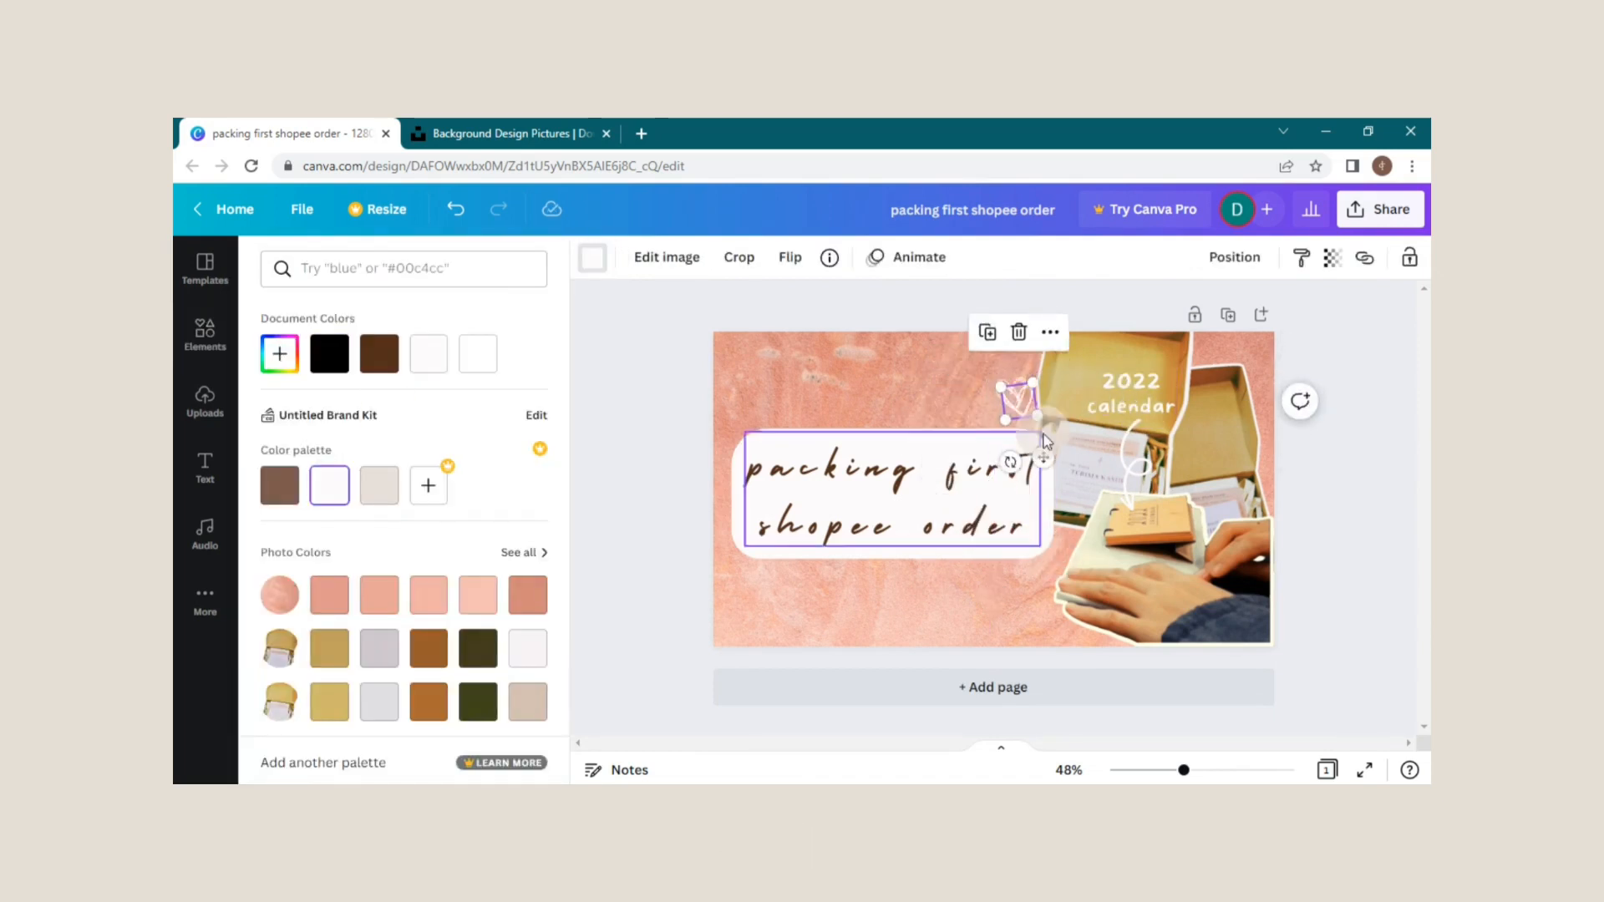
left_click_drag(1018, 401, 1011, 391)
Duplicate the white heart twice and place the copies just above the first one
key("ctrl+d")
mouse_move(1017, 400)
left_mouse_down()
mouse_move(1020, 360)
mouse_move(1029, 370)
left_mouse_up()
mouse_move(1068, 340)
left_mouse_down()
mouse_move(1073, 369)
mouse_move(955, 362)
mouse_move(927, 381)
mouse_move(997, 361)
left_mouse_up()
key("ctrl+d")
left_click(906, 380)
Adjust the position and tilt of the three white hearts so they form a small cluster above the heading
left_click_drag(947, 293, 1012, 398)
left_click_drag(1010, 396, 1016, 361)
left_click(1006, 391)
left_click(931, 307)
left_click(1008, 399)
left_click_drag(1009, 466, 1003, 467)
left_click_drag(987, 355, 988, 360)
left_click(942, 301)
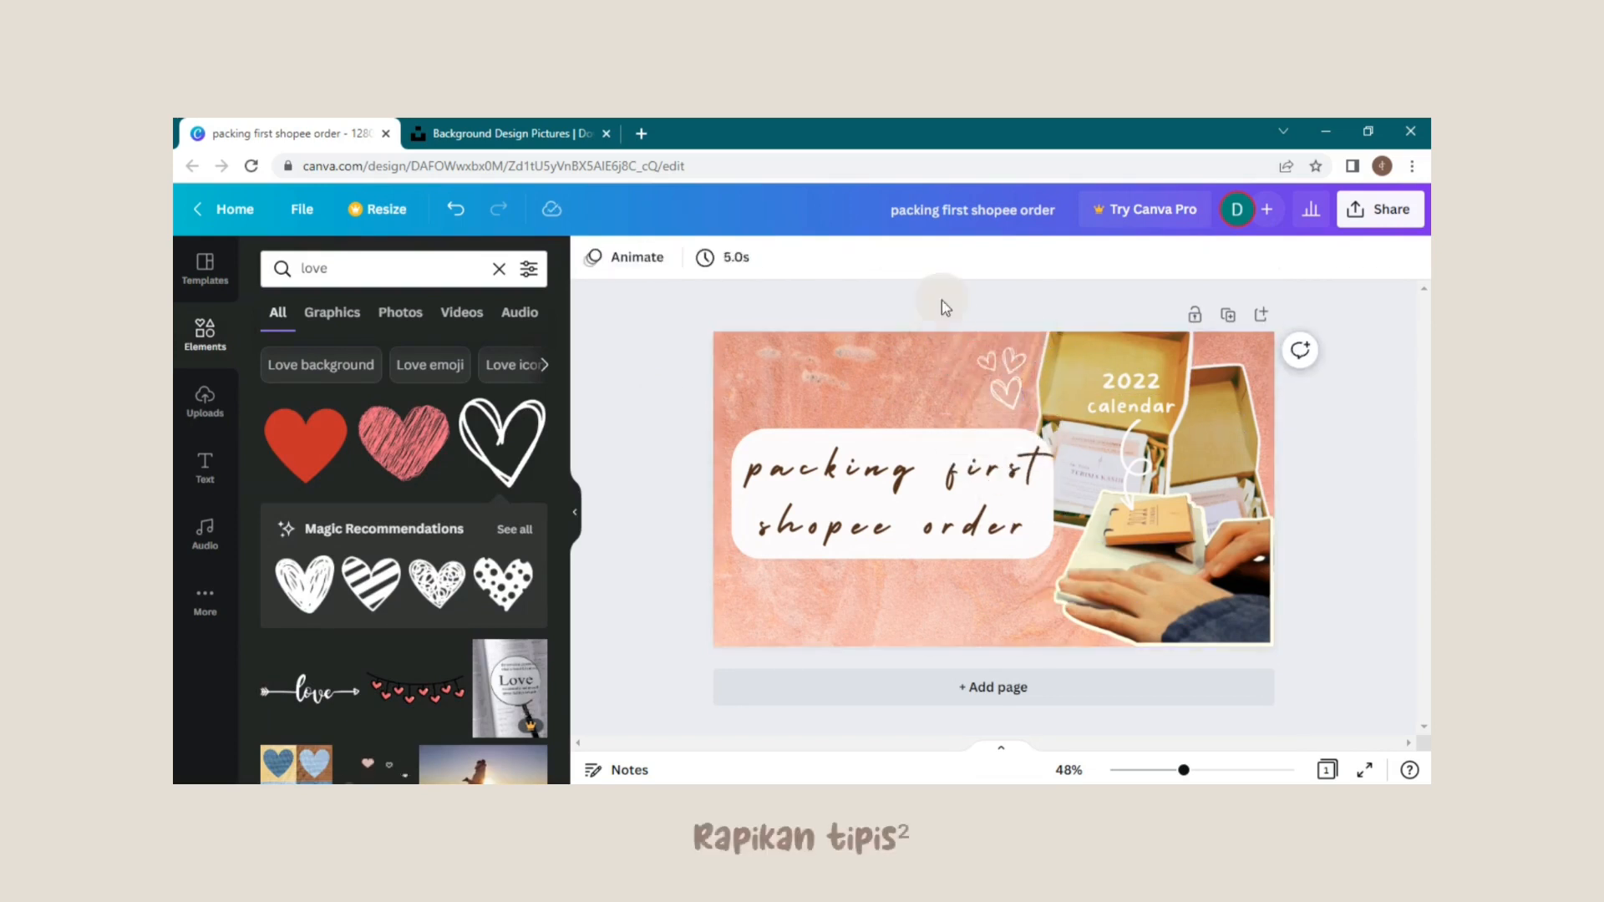
Enlarge the hands-and-notebook cut-out slightly and readjust the "2022 calendar" text and looped arrow above it
left_click(1163, 568)
left_click_drag(1054, 492, 1041, 483)
left_click_drag(1118, 398, 1132, 386)
left_click(1371, 458)
mouse_move(1137, 477)
left_mouse_down()
mouse_move(1136, 460)
mouse_move(1097, 474)
mouse_move(1121, 500)
left_mouse_up()
left_click(1382, 419)
left_click(1131, 388)
left_click(1350, 479)
left_click(1133, 457)
Try the beige and off-white colours of the brand palette on the page background
left_click(836, 384)
left_click(593, 259)
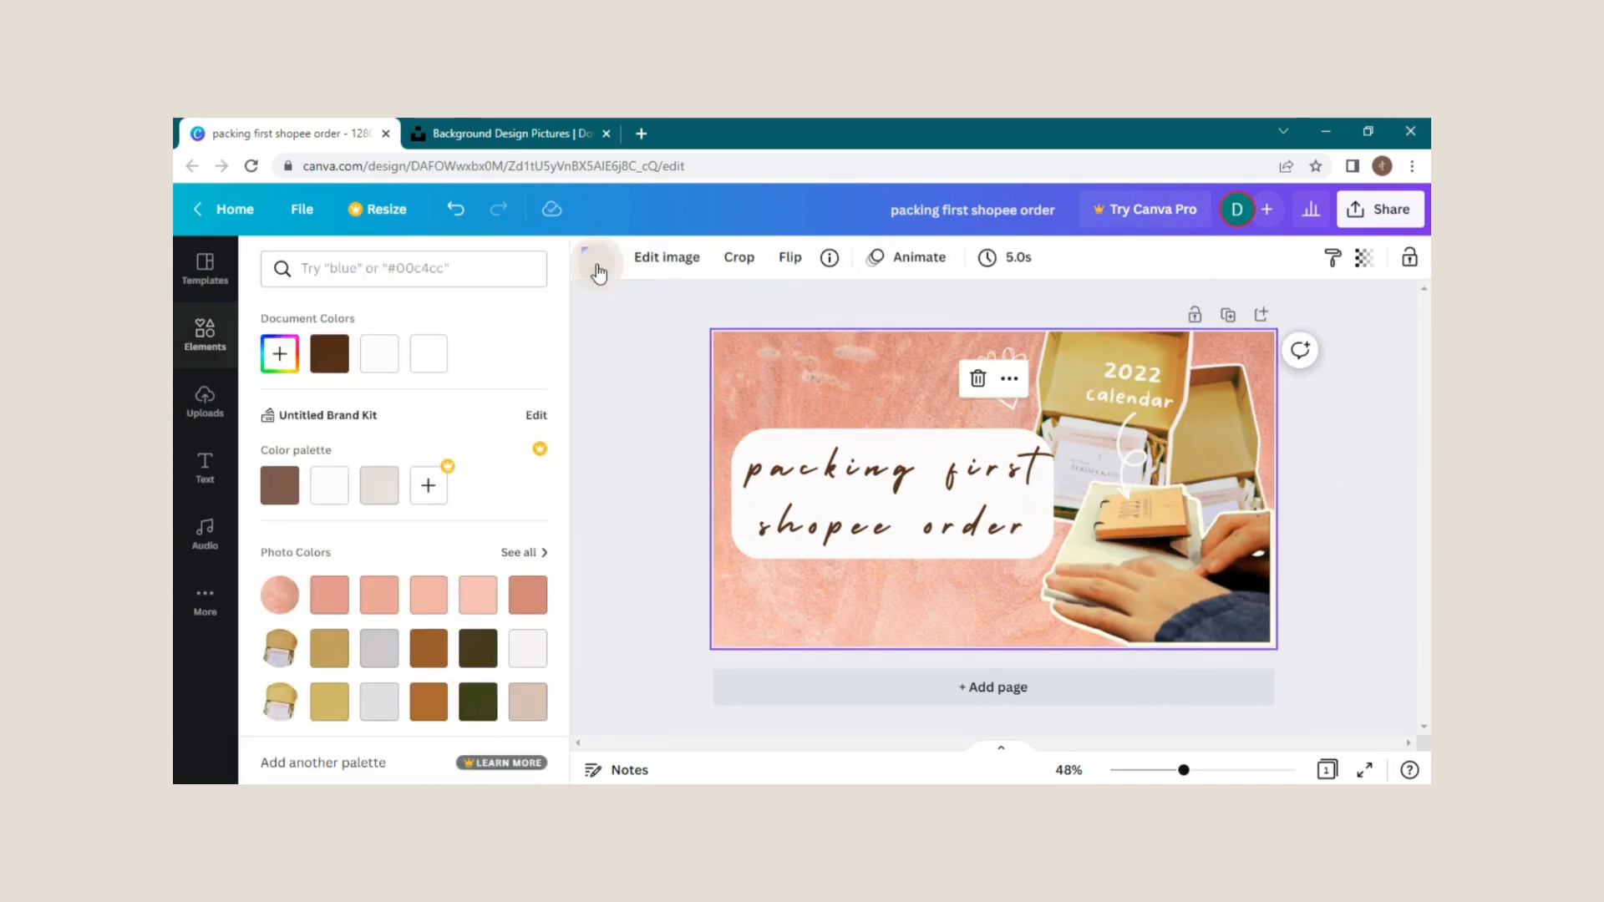
left_click(379, 485)
left_click(329, 486)
left_click(624, 368)
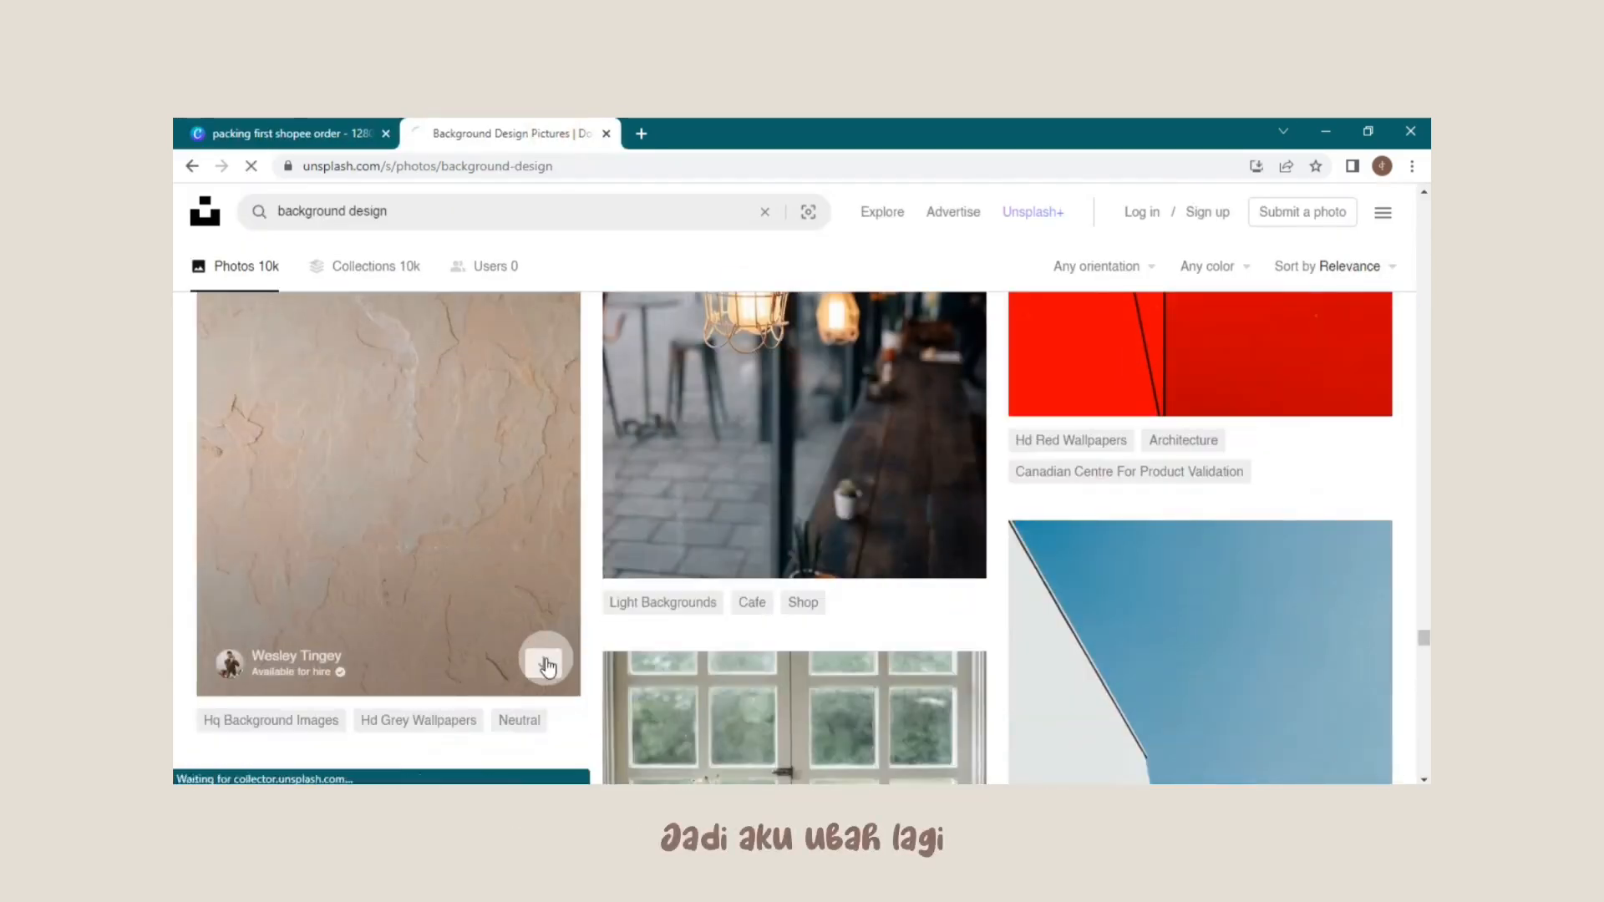
Download the beige cracked-wall photo from Unsplash, switch back to Canva and upload the file
left_click(545, 662)
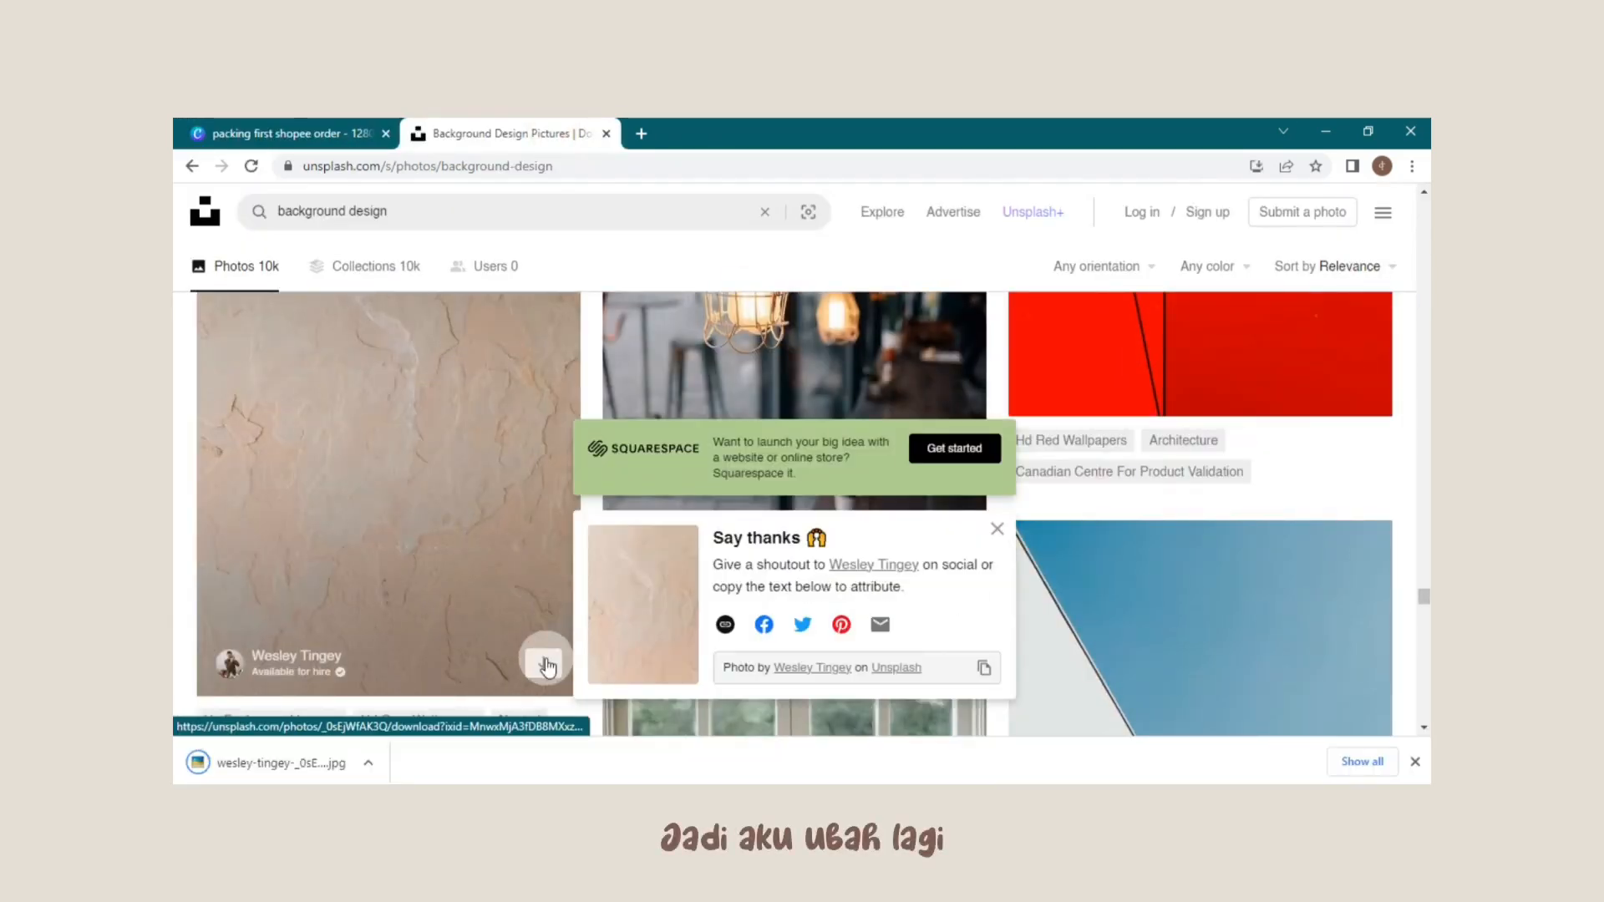
left_click(333, 125)
left_click(211, 408)
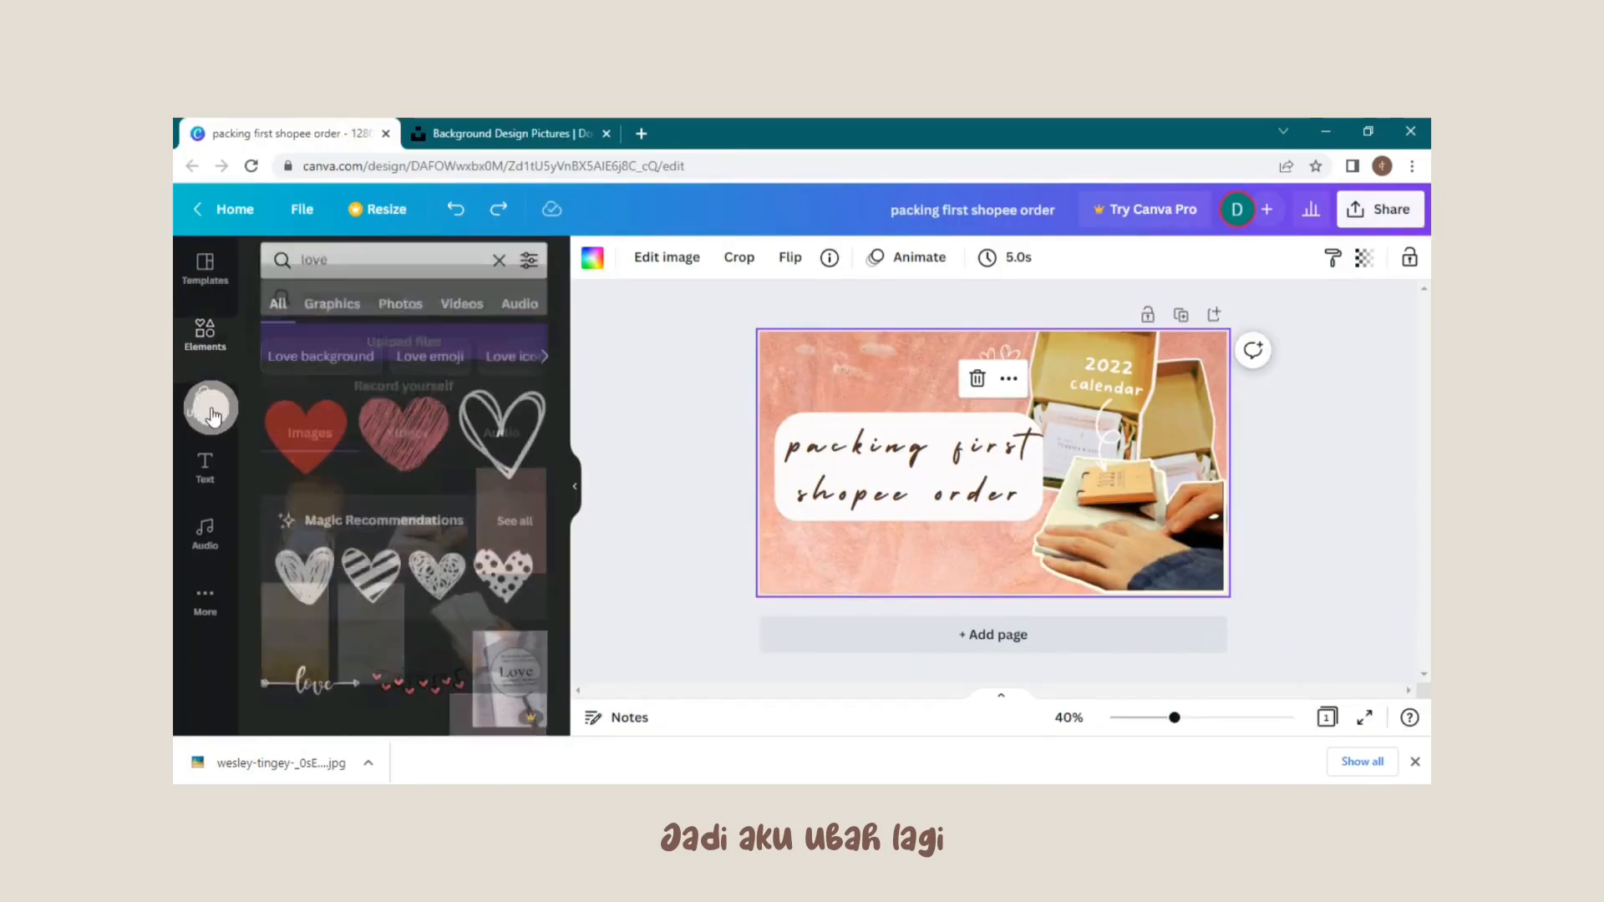
left_click(404, 312)
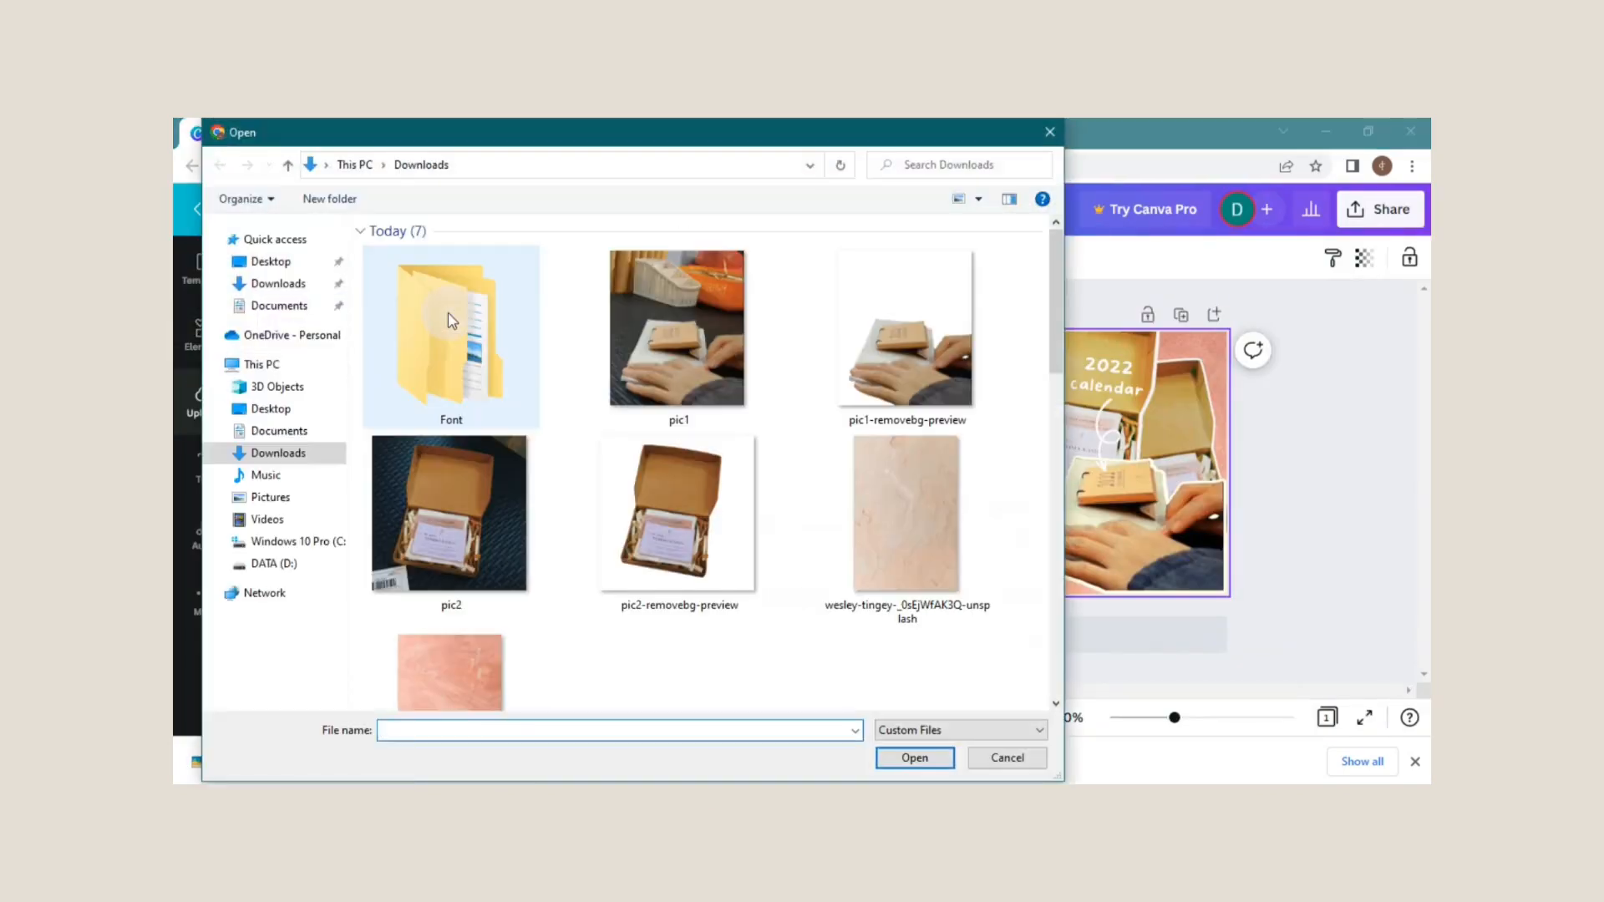
double_click(886, 531)
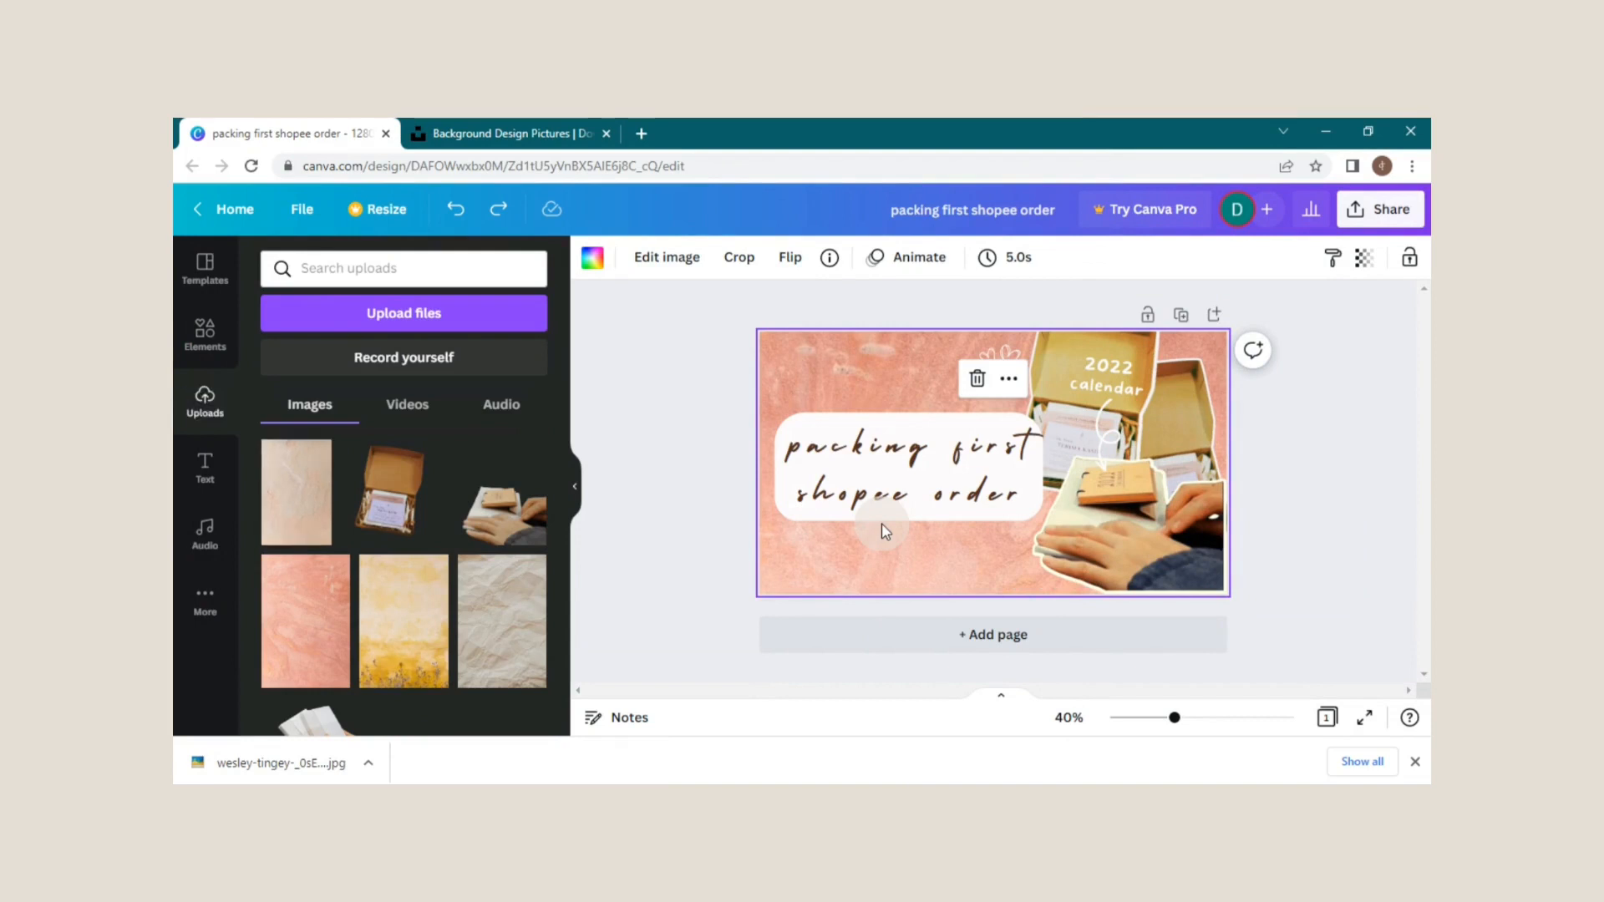
Delete the pink background image, add the uploaded beige wall photo and enlarge it to cover the whole page
key("Delete")
left_click(301, 481)
left_click_drag(993, 590, 1219, 464)
left_click_drag(1063, 447, 929, 383)
left_click_drag(959, 465, 1159, 603)
left_click_drag(1168, 333, 1228, 285)
Send the beige wall photo to the back, behind all other elements
left_click(1235, 257)
left_click(1231, 351)
left_click(1373, 422)
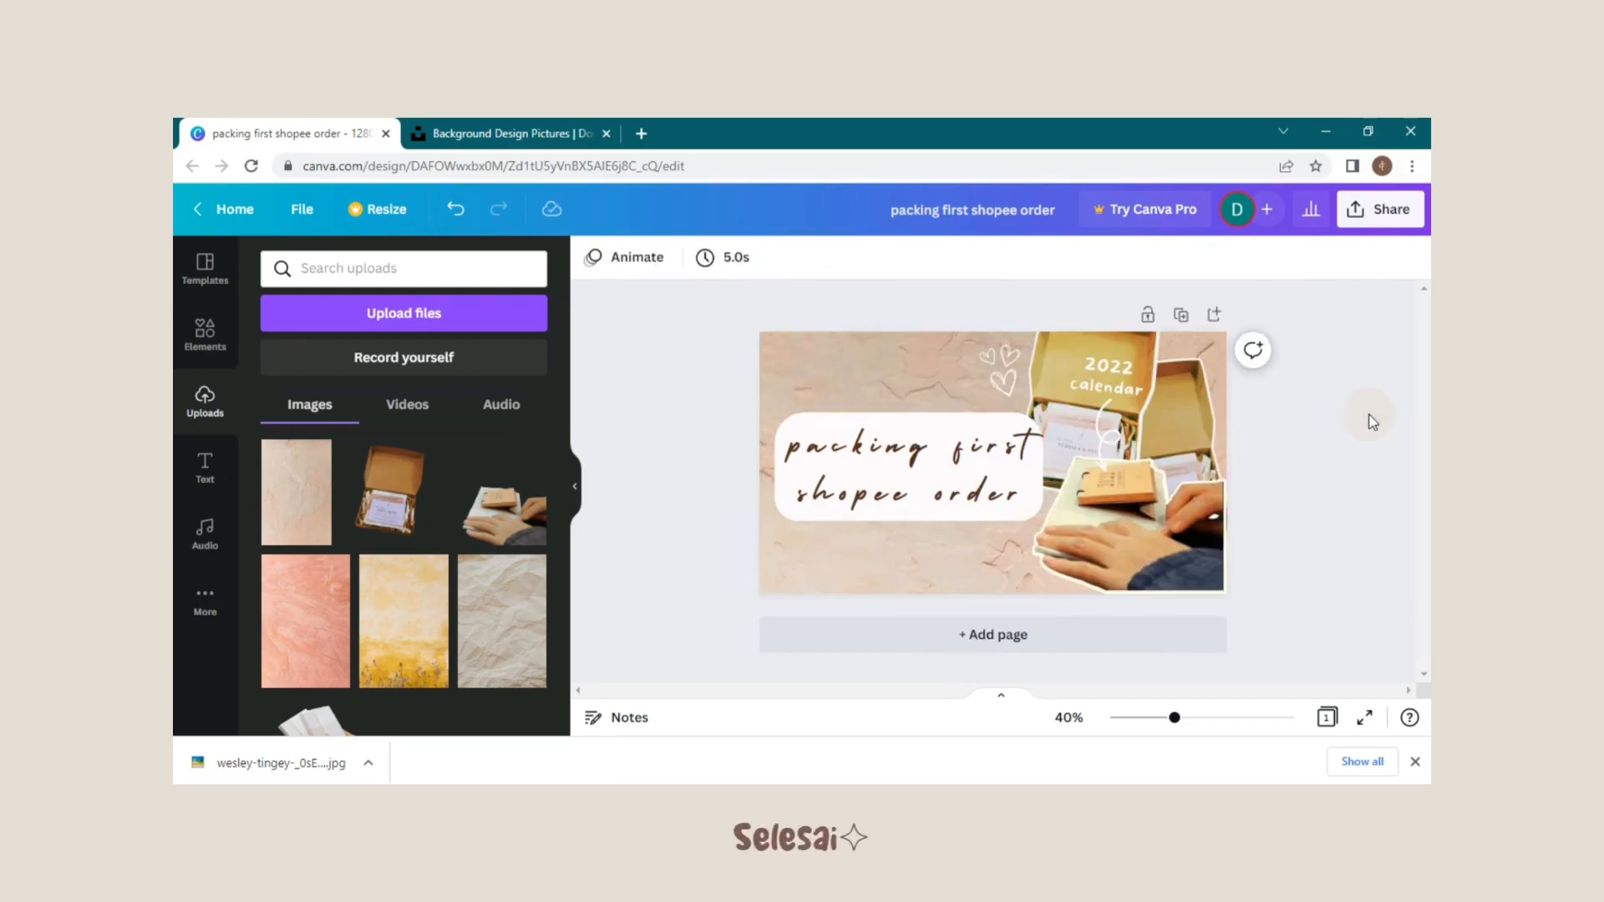